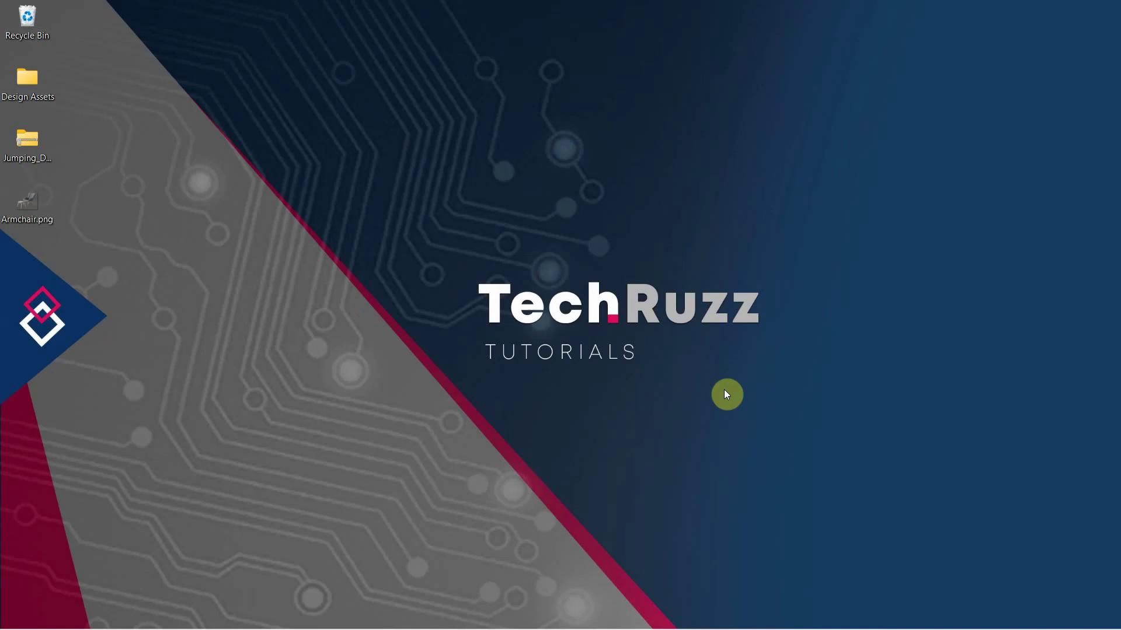
# - Switch to Photoshop and create a new 300 × 600 pixel RGB document at 72 pixels/inch with a white background
pyautogui.moveTo(734, 628)
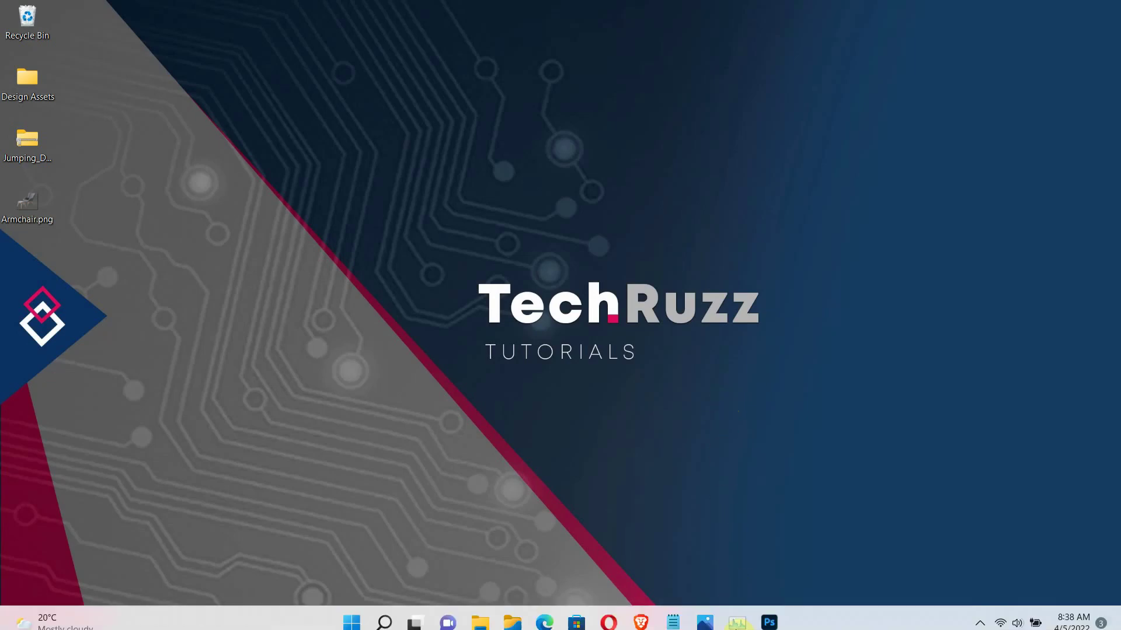
pyautogui.click(769, 614)
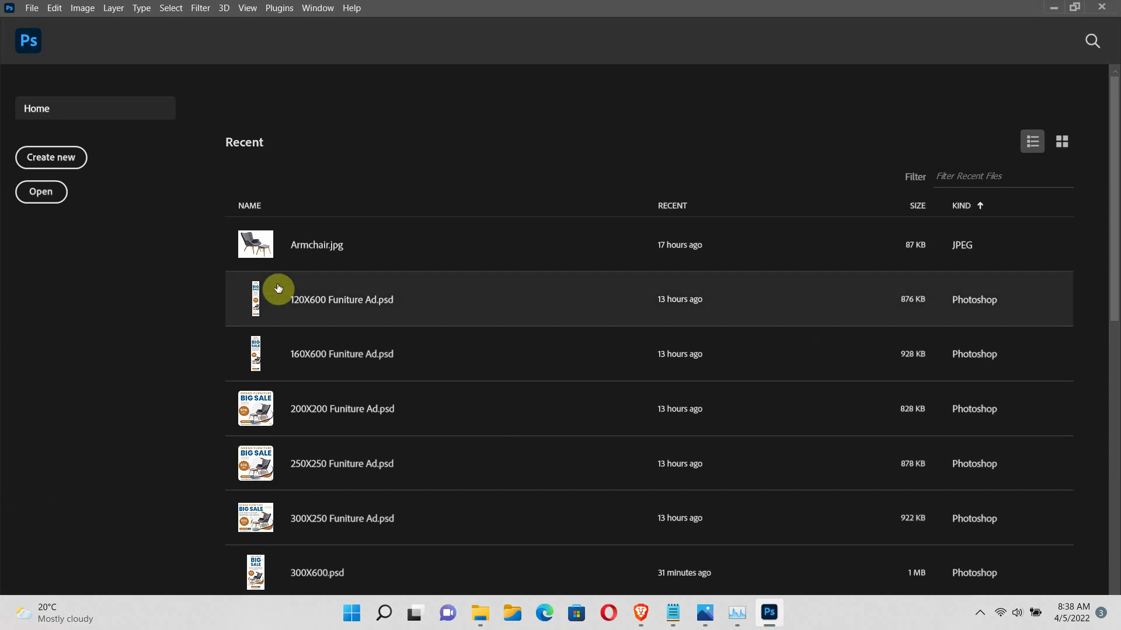
pyautogui.click(33, 8)
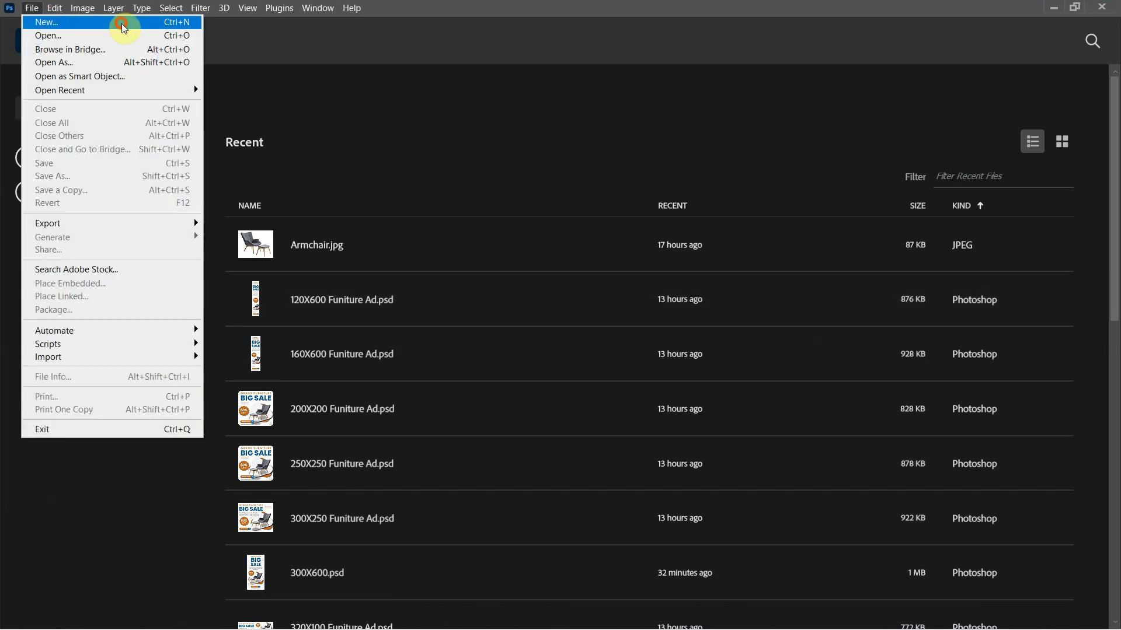
pyautogui.press('Escape')
pyautogui.hotkey('ctrl', 'n')
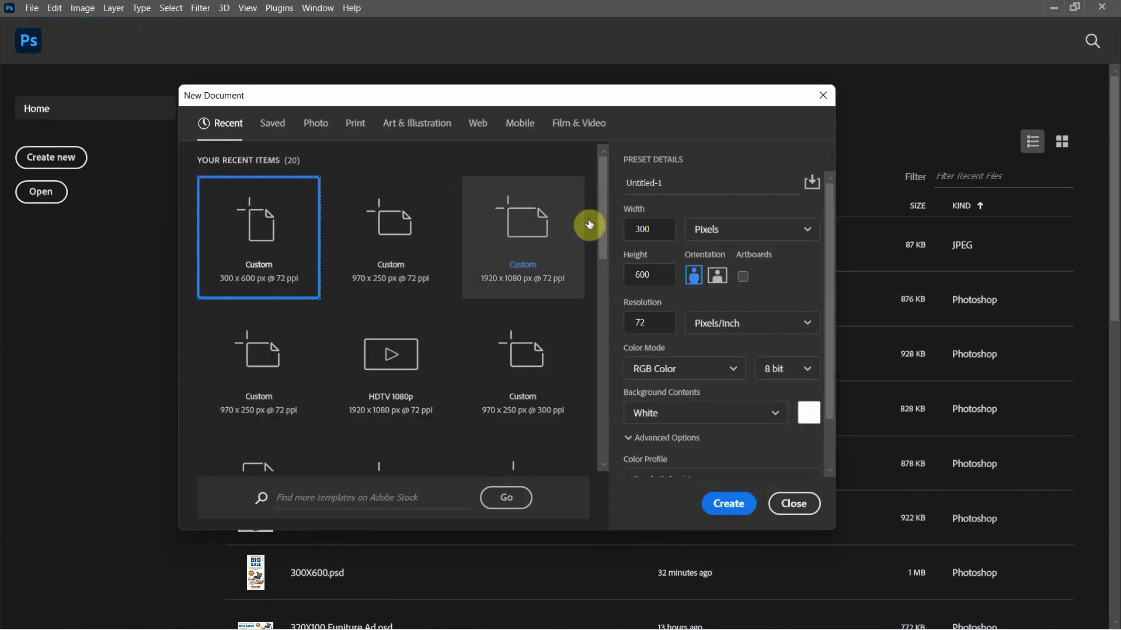
pyautogui.doubleClick(654, 231)
pyautogui.write('300')
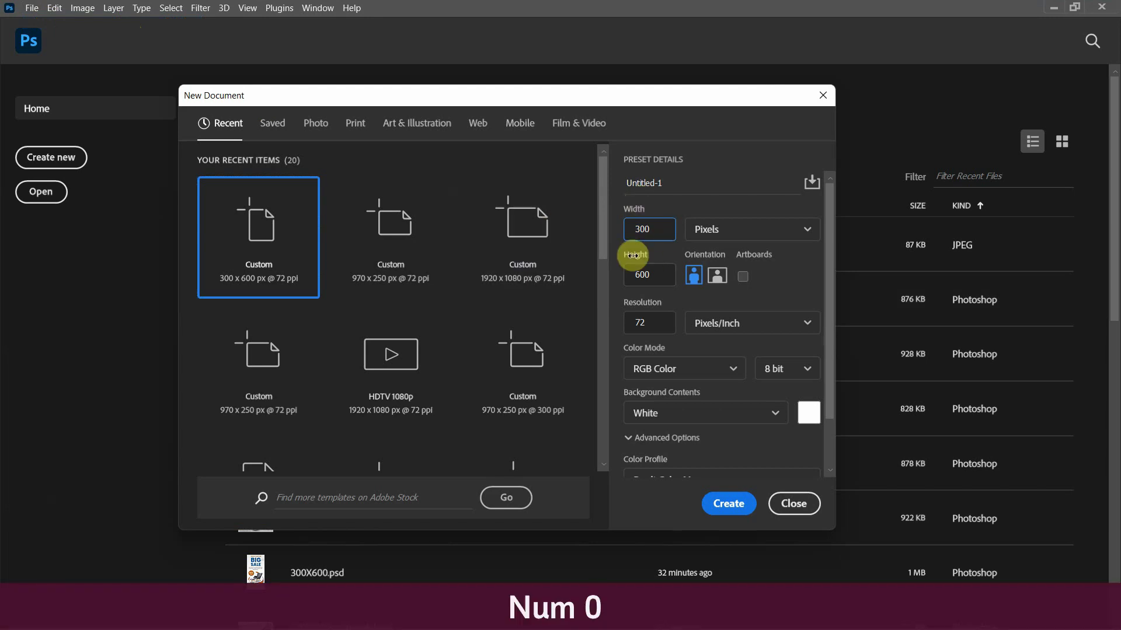
pyautogui.doubleClick(653, 274)
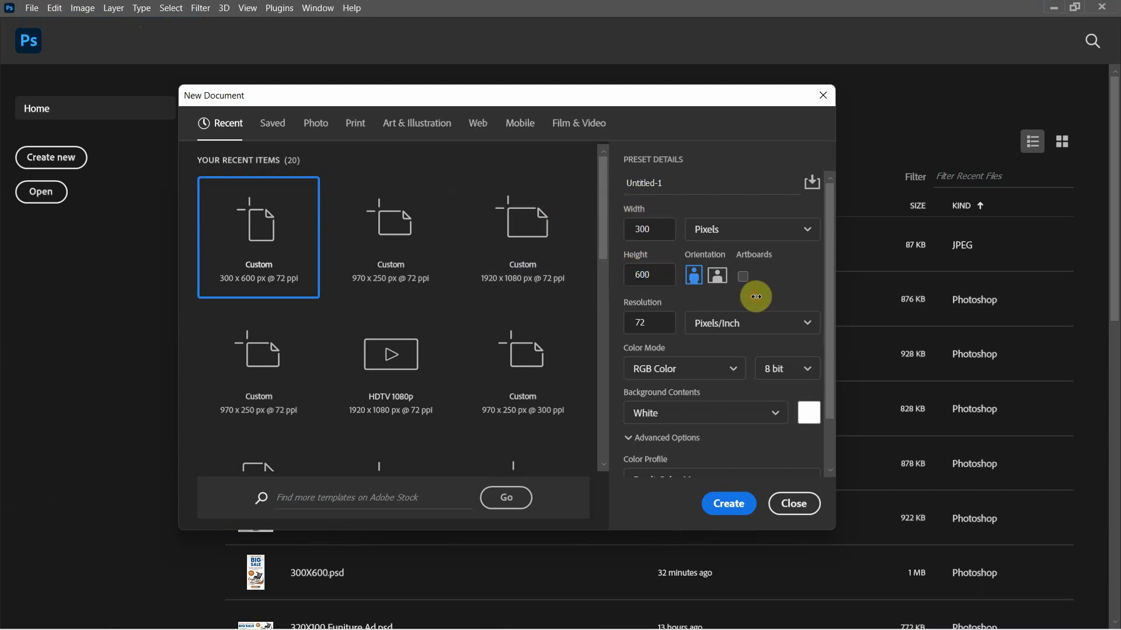
pyautogui.click(739, 506)
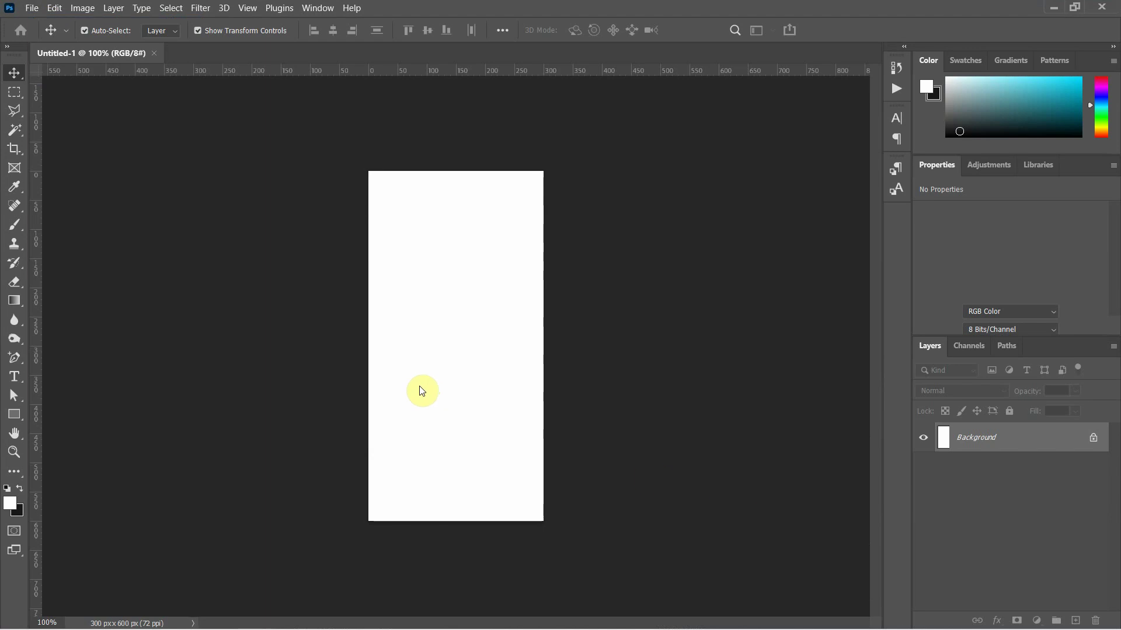
# - Add the centred text "GRAND FURNITURE" near the top edge of the canvas
pyautogui.click(15, 378)
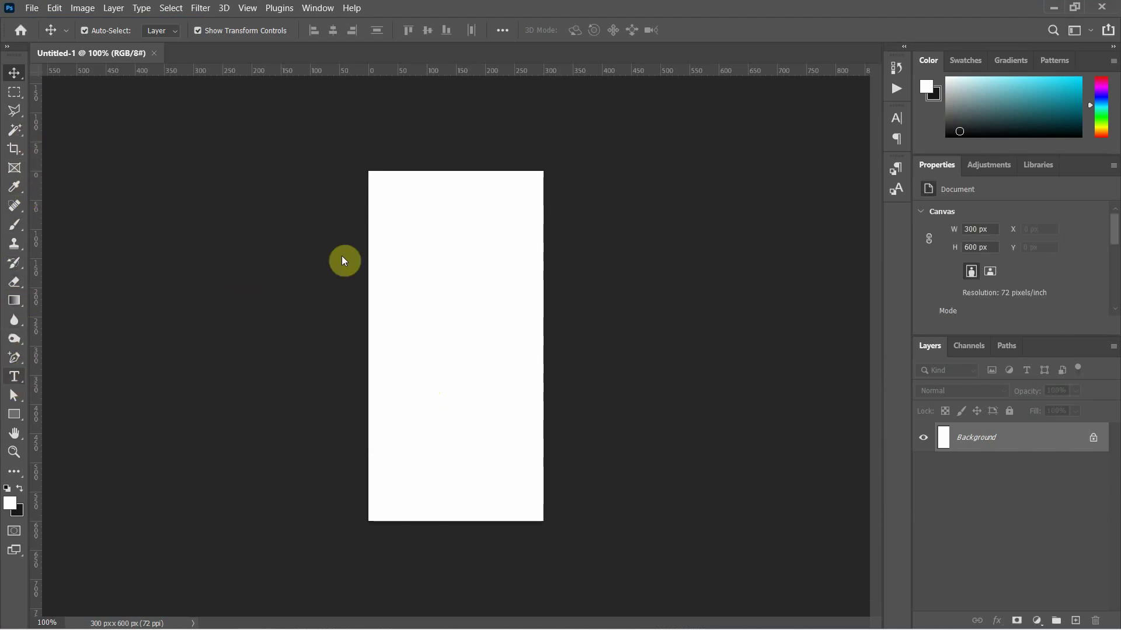
pyautogui.click(453, 196)
pyautogui.write('GRA')
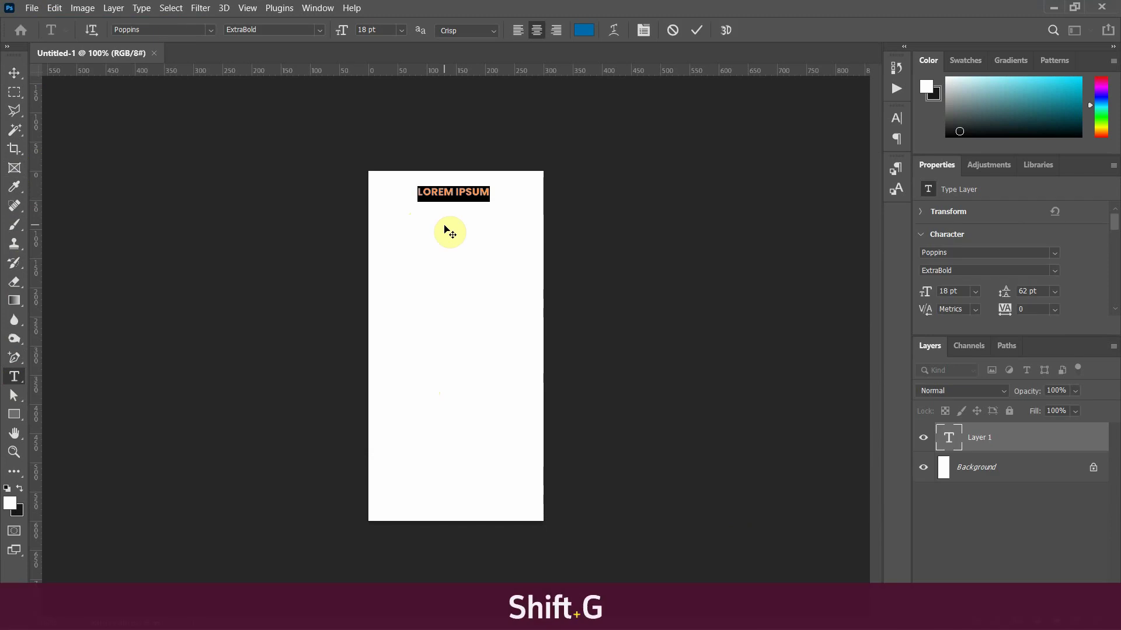
pyautogui.write('ND')
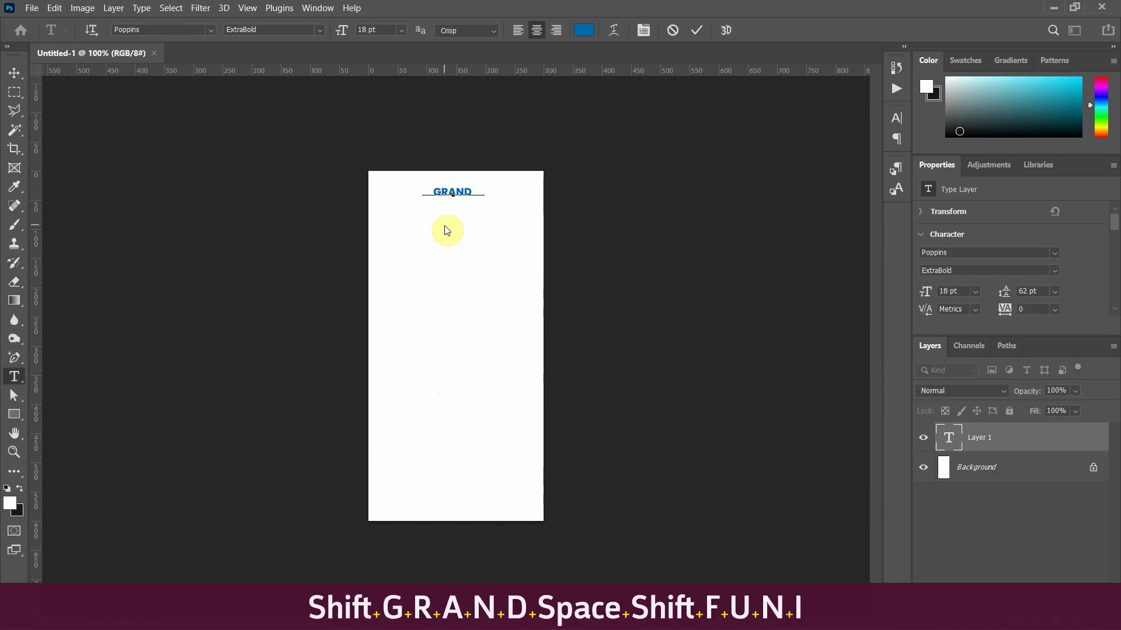
pyautogui.write(' FUNITURE')
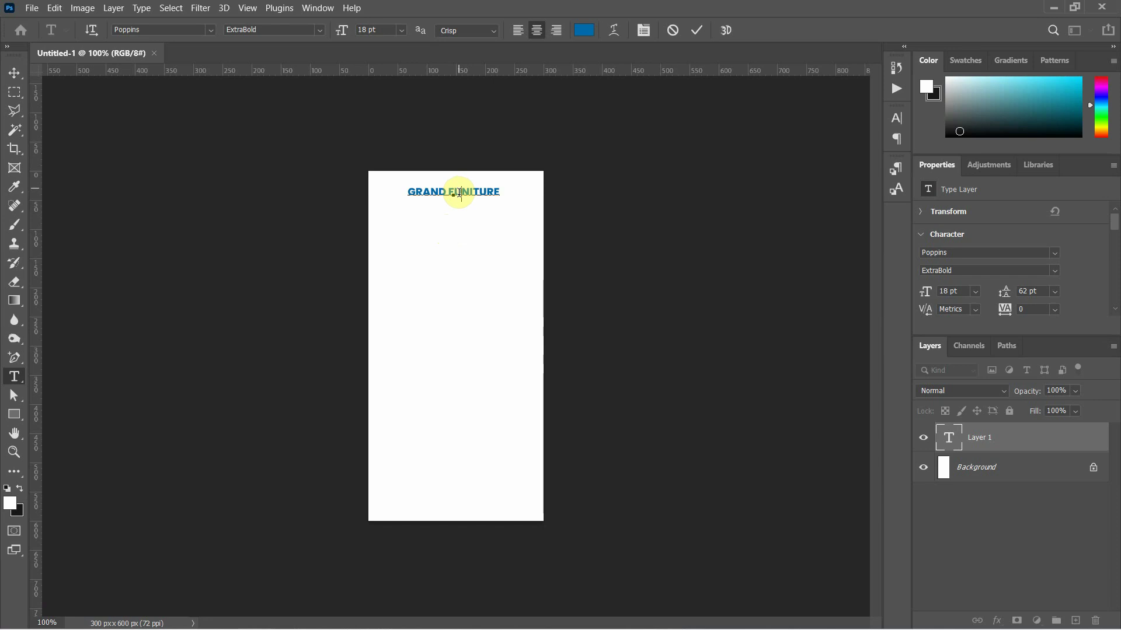
pyautogui.write('R')
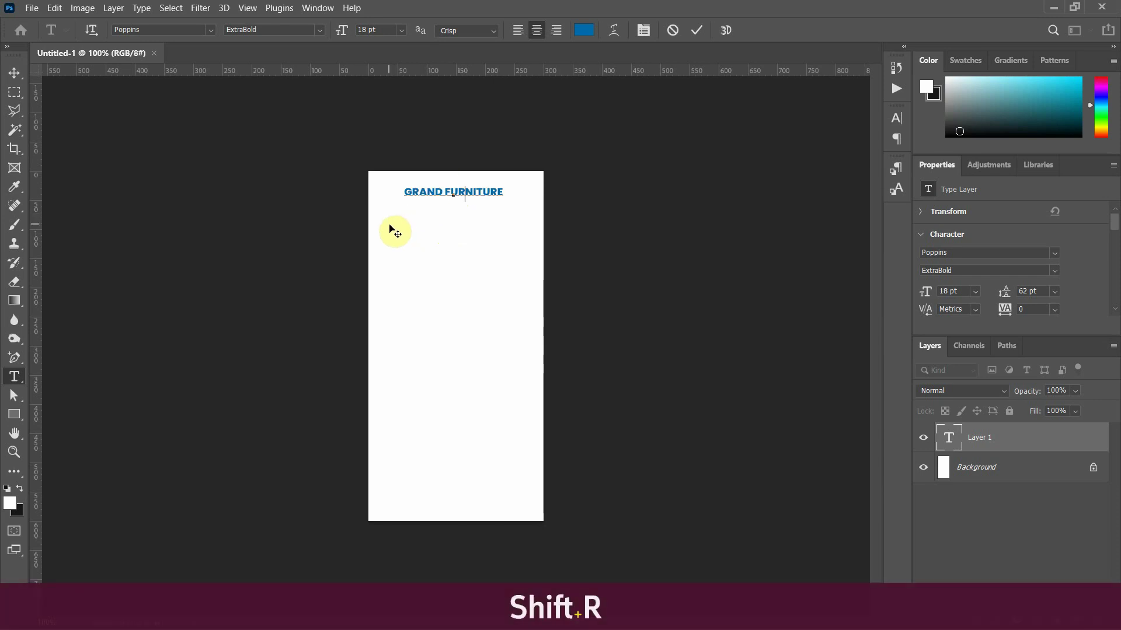
# - Select the whole GRAND FURNITURE text, then switch to Notepad and copy the colour code c76f20
pyautogui.moveTo(503, 190); pyautogui.dragTo(397, 187)
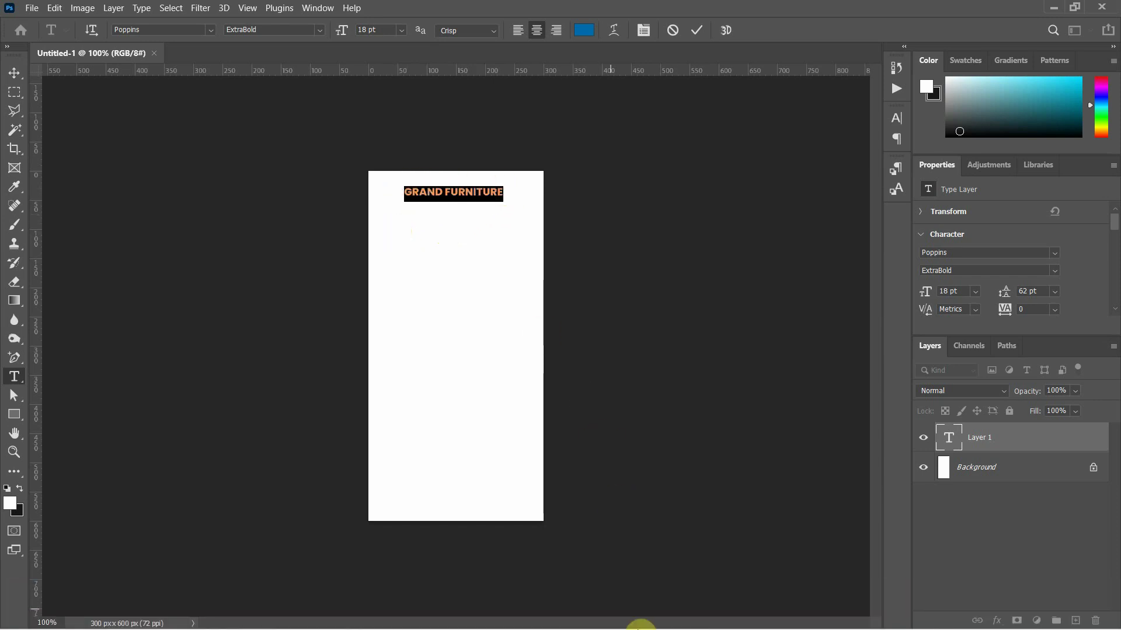
pyautogui.moveTo(657, 624)
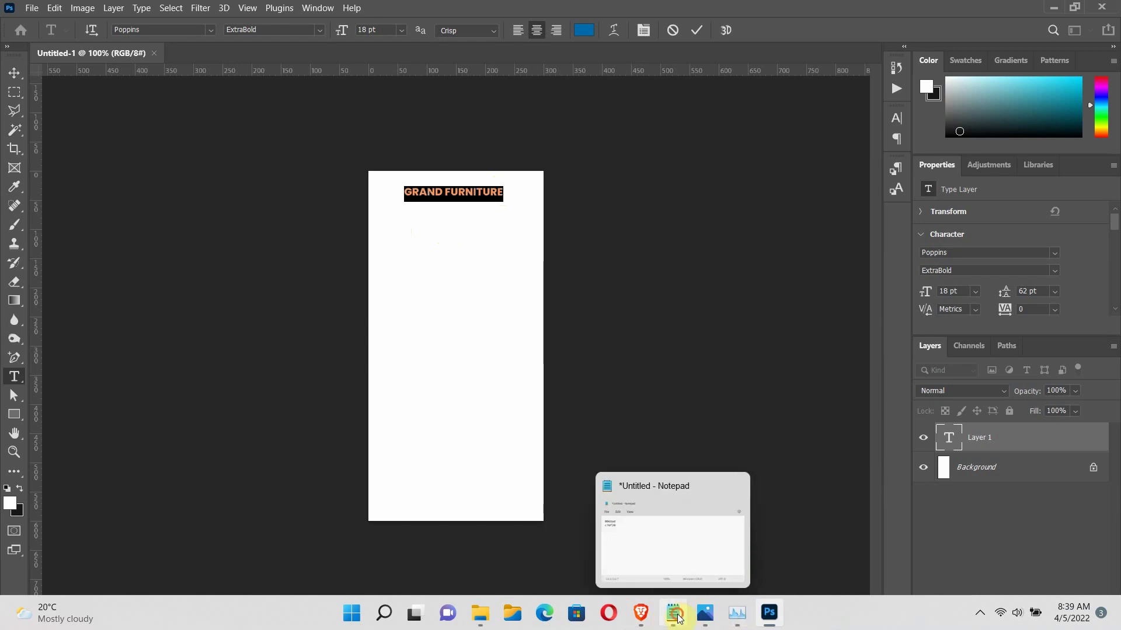
pyautogui.click(672, 614)
pyautogui.moveTo(346, 259); pyautogui.dragTo(304, 254)
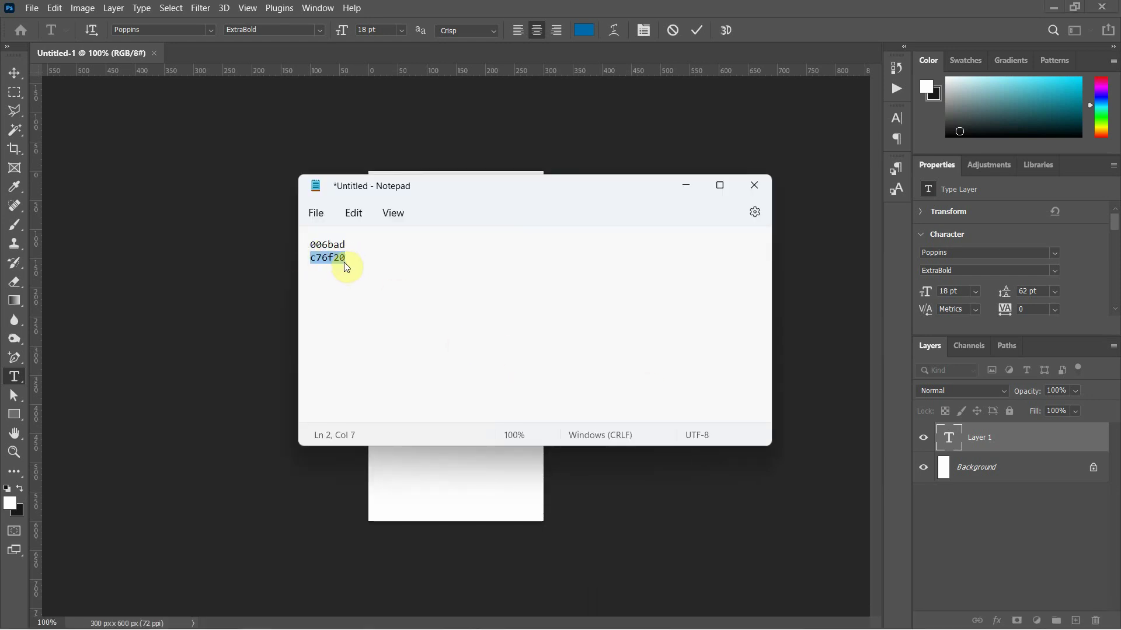
pyautogui.rightClick(357, 276)
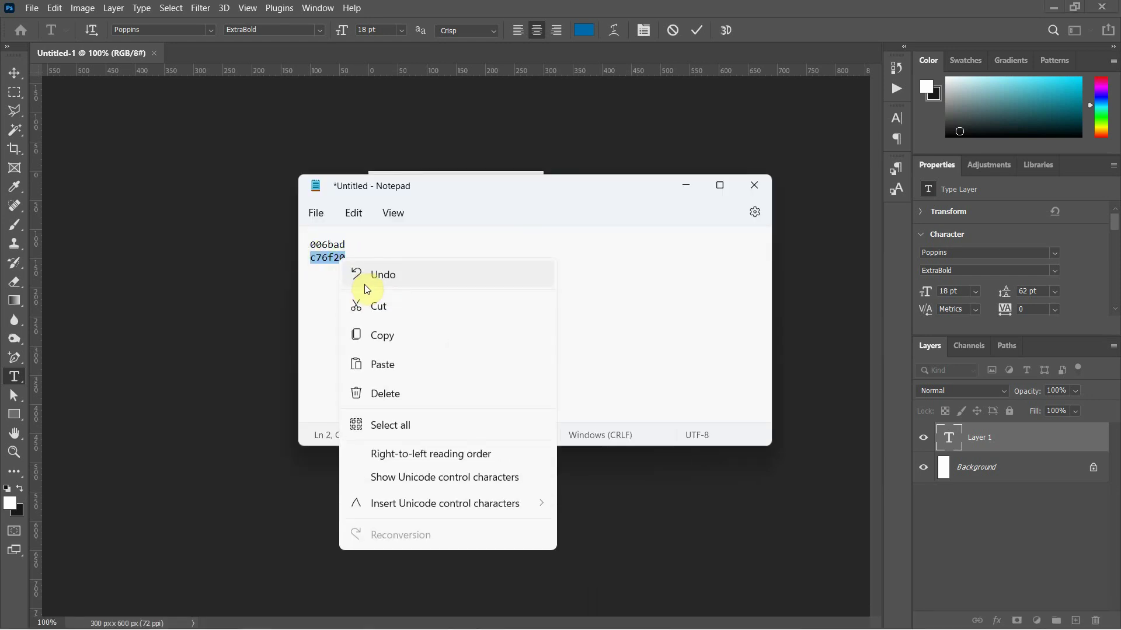
pyautogui.click(395, 342)
# - Return to Photoshop, set the GRAND FURNITURE text colour to the copied code c76f20, and finish editing that text layer
pyautogui.click(813, 11)
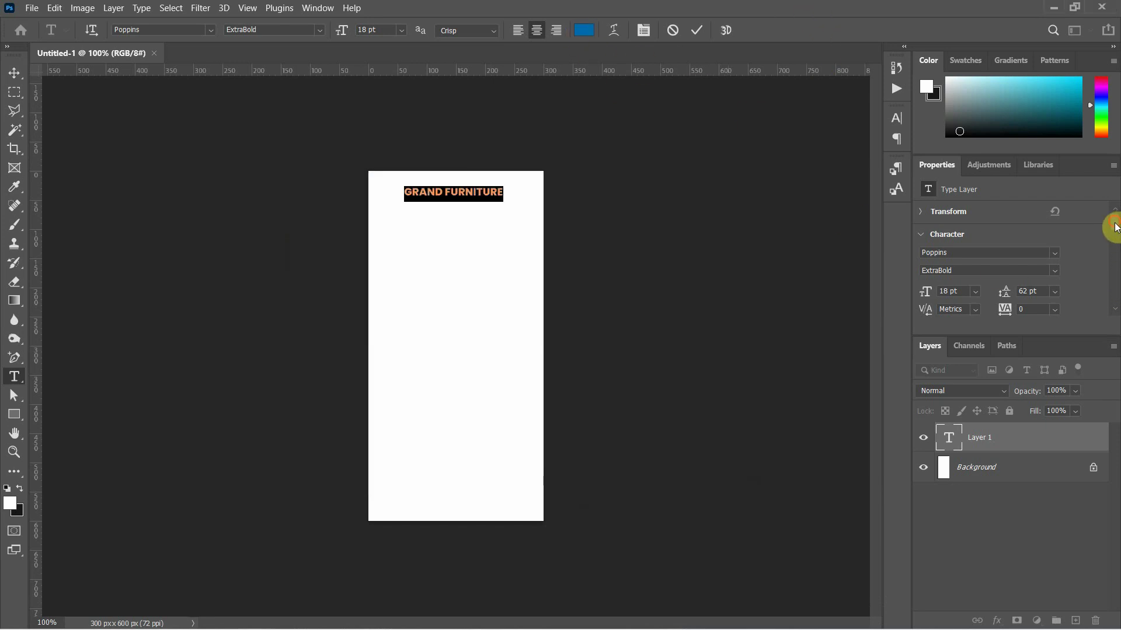
pyautogui.moveTo(1116, 251); pyautogui.dragTo(1117, 237)
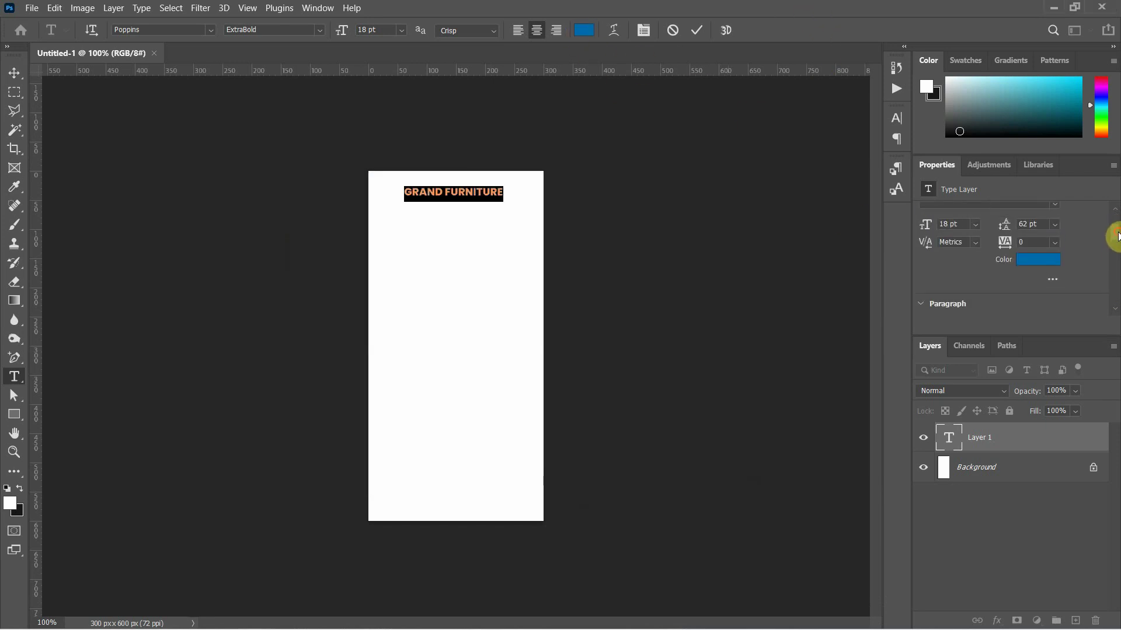
pyautogui.click(1044, 261)
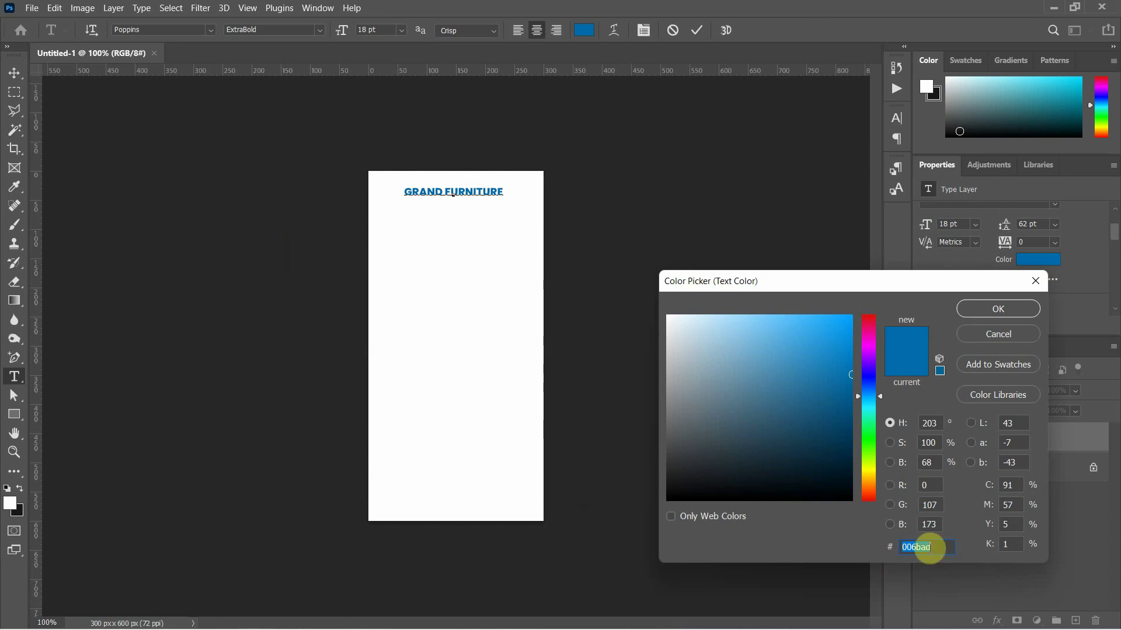
pyautogui.rightClick(938, 550)
pyautogui.click(956, 413)
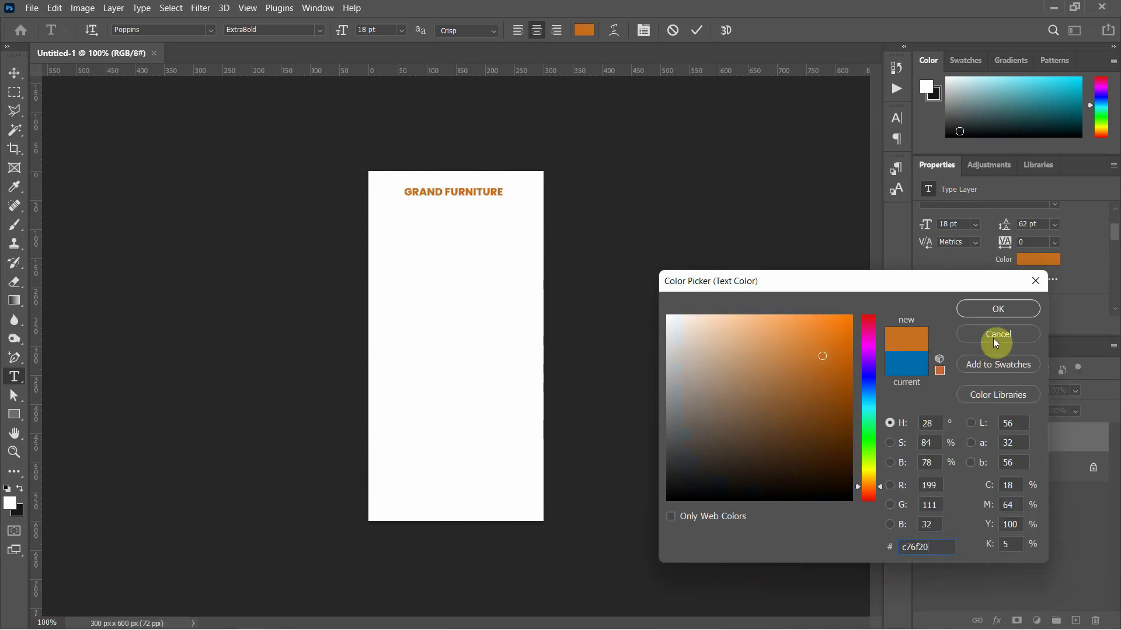
pyautogui.click(998, 310)
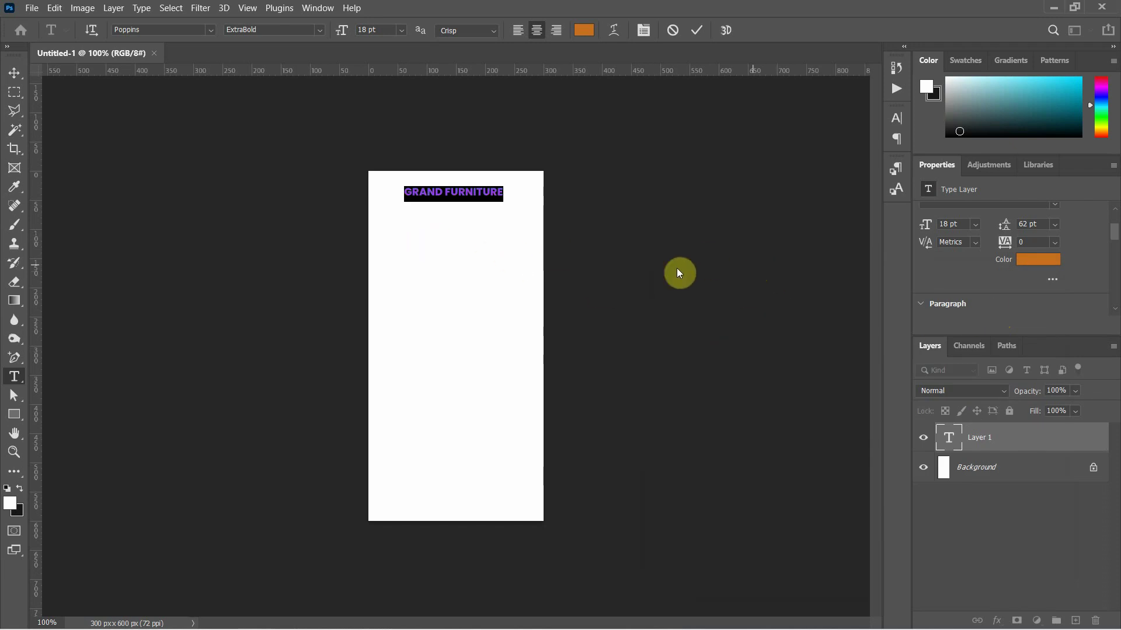
pyautogui.click(15, 73)
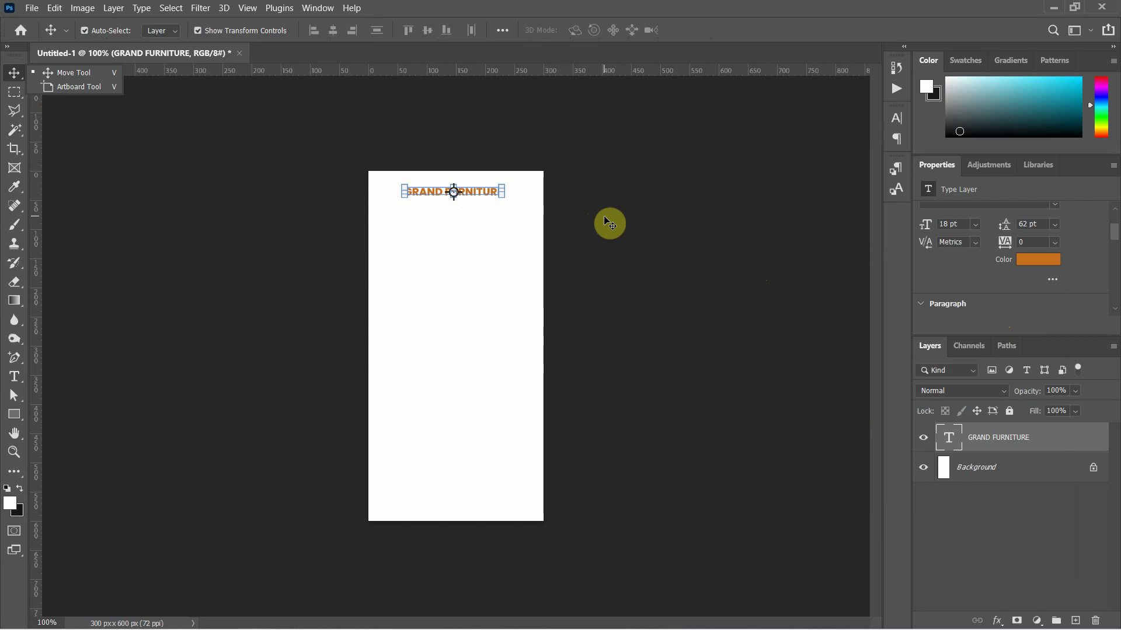
pyautogui.click(604, 215)
# - Add a new text layer below GRAND FURNITURE reading "BIG" and "SALE" on two lines
pyautogui.click(14, 376)
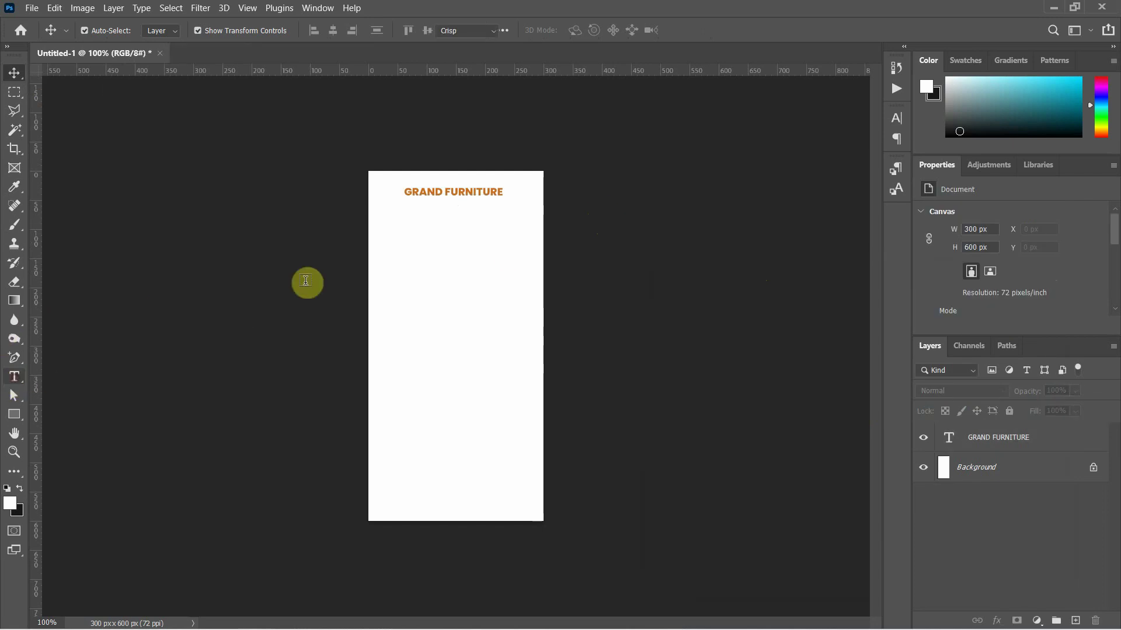
pyautogui.click(451, 219)
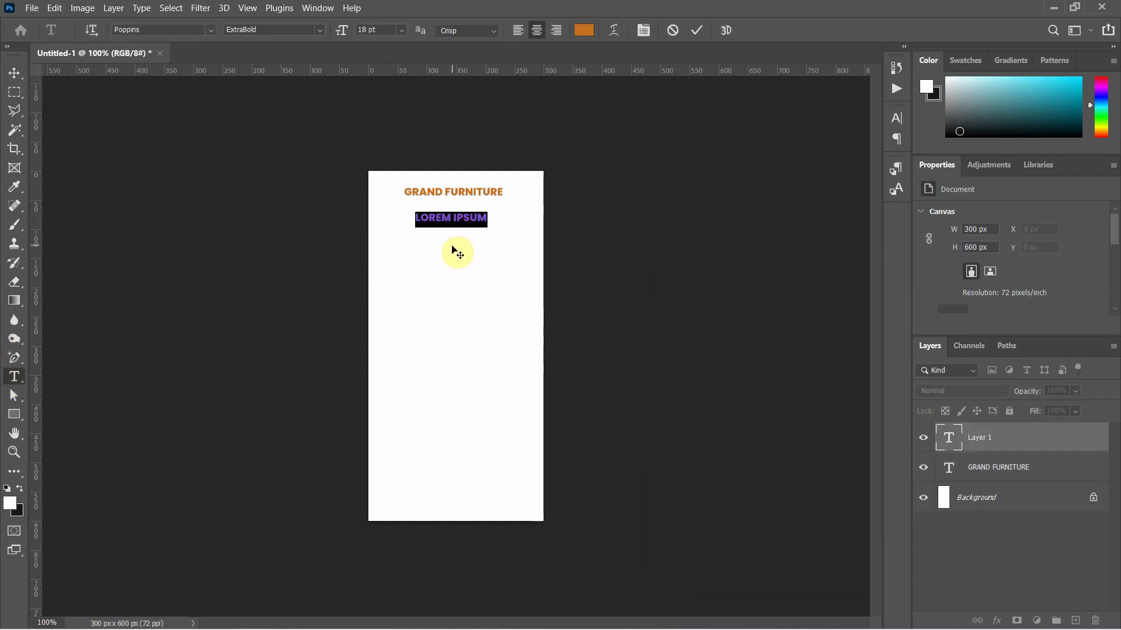
pyautogui.write('BIG')
pyautogui.press('Return')
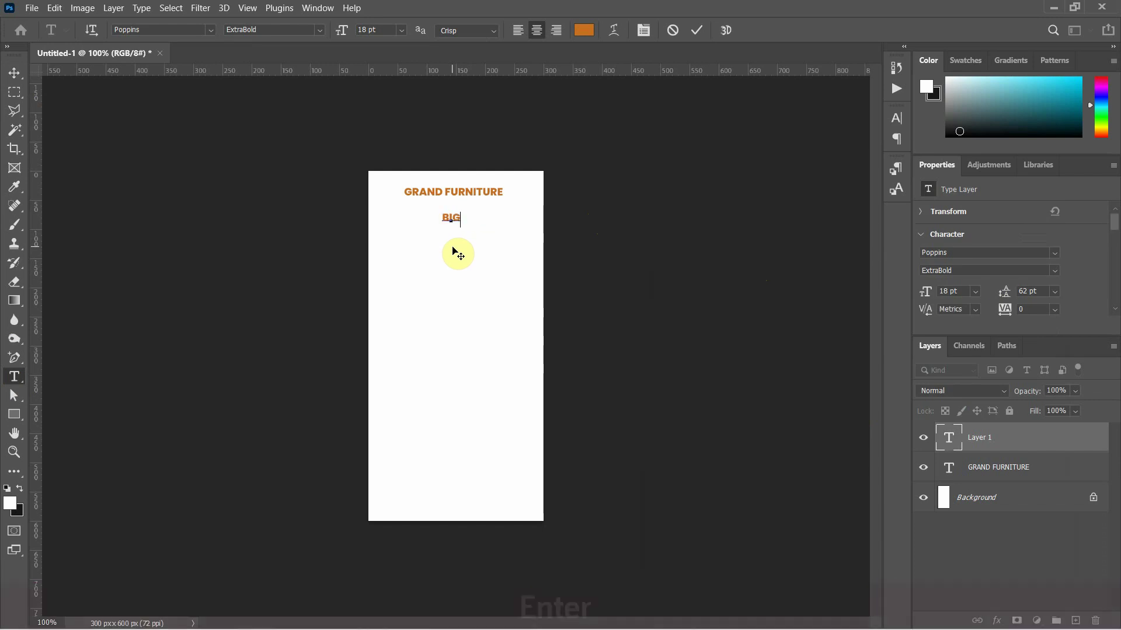
pyautogui.write('SALE')
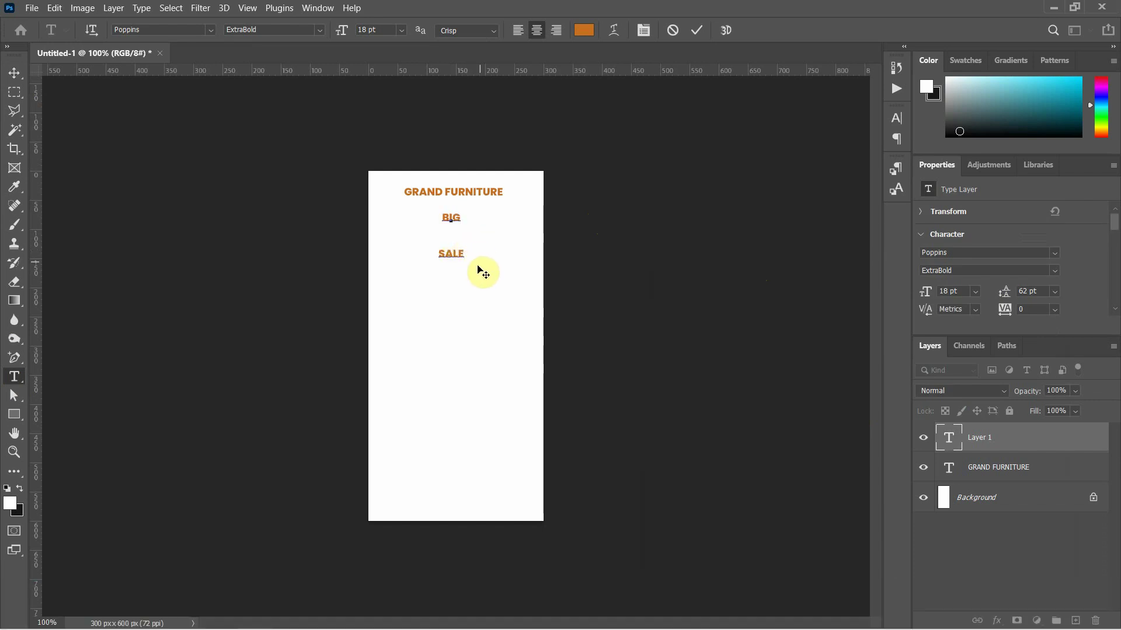
# - Set the font size of both lines of the BIG SALE text to 60 pt
pyautogui.hotkey('ctrl', 'a')
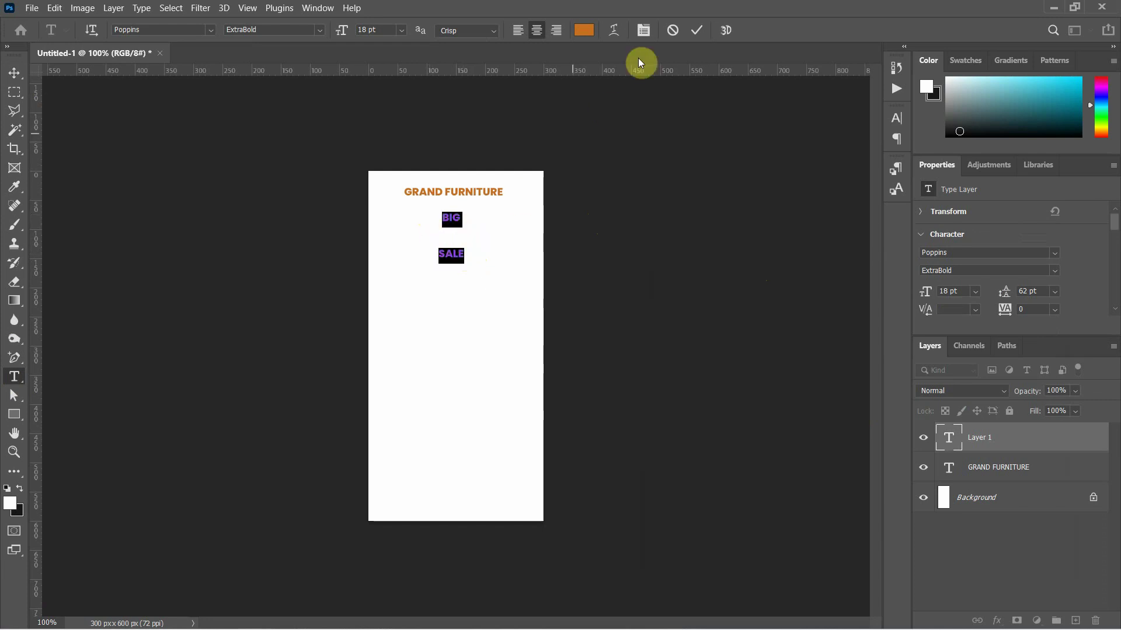
pyautogui.click(643, 29)
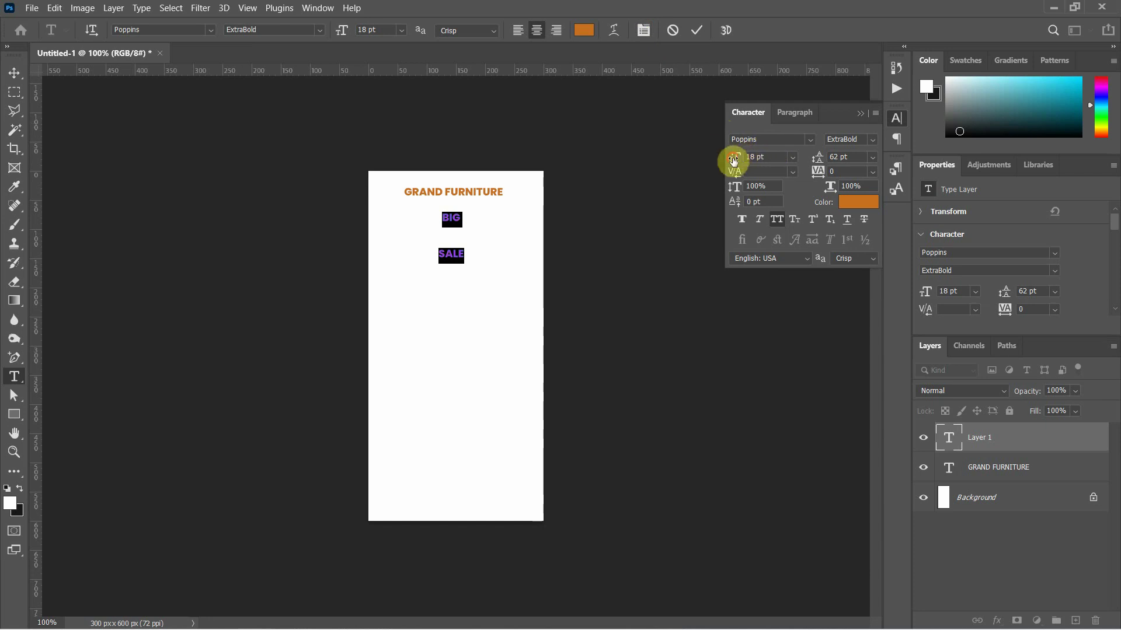
pyautogui.moveTo(733, 161); pyautogui.dragTo(763, 163)
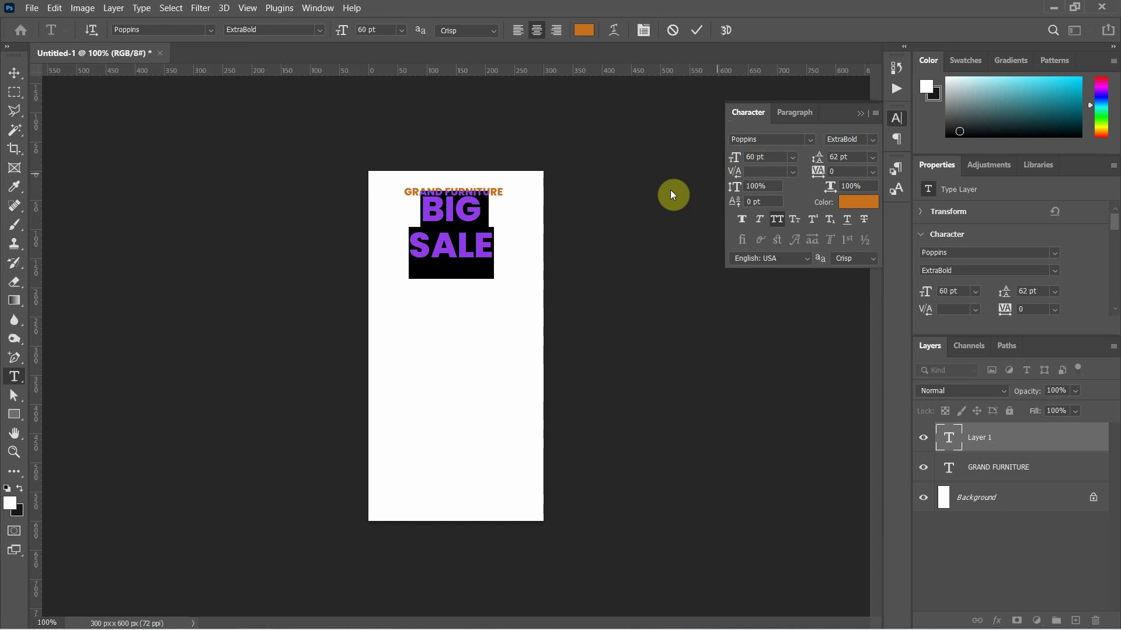
# - Enlarge only the word BIG to a font size of 78 pt
pyautogui.click(454, 206)
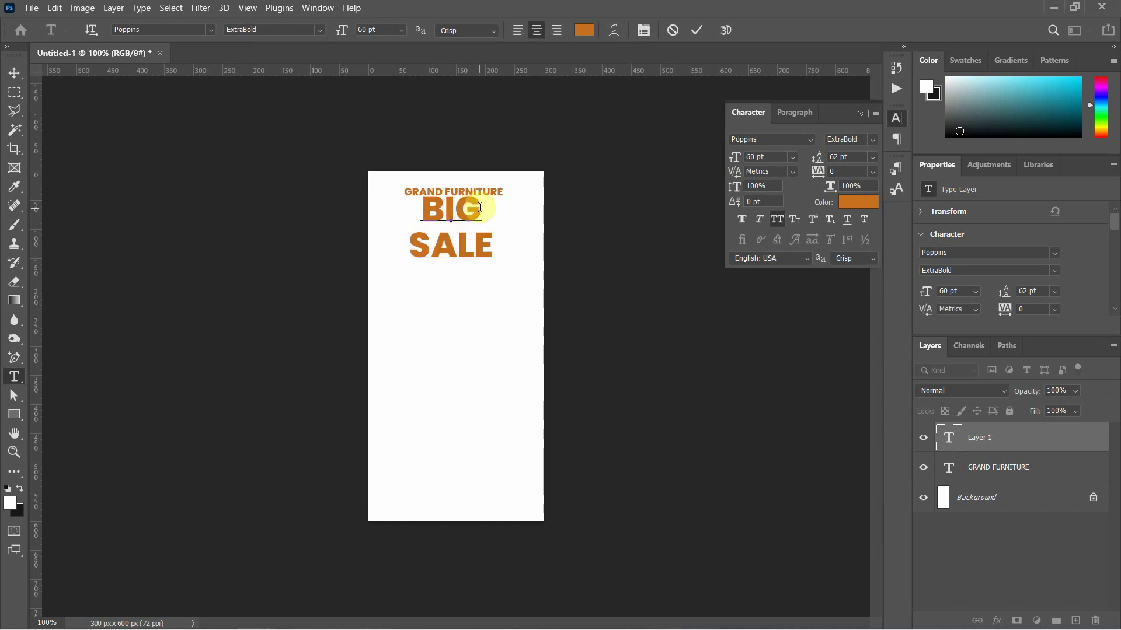
pyautogui.moveTo(480, 208); pyautogui.dragTo(424, 208)
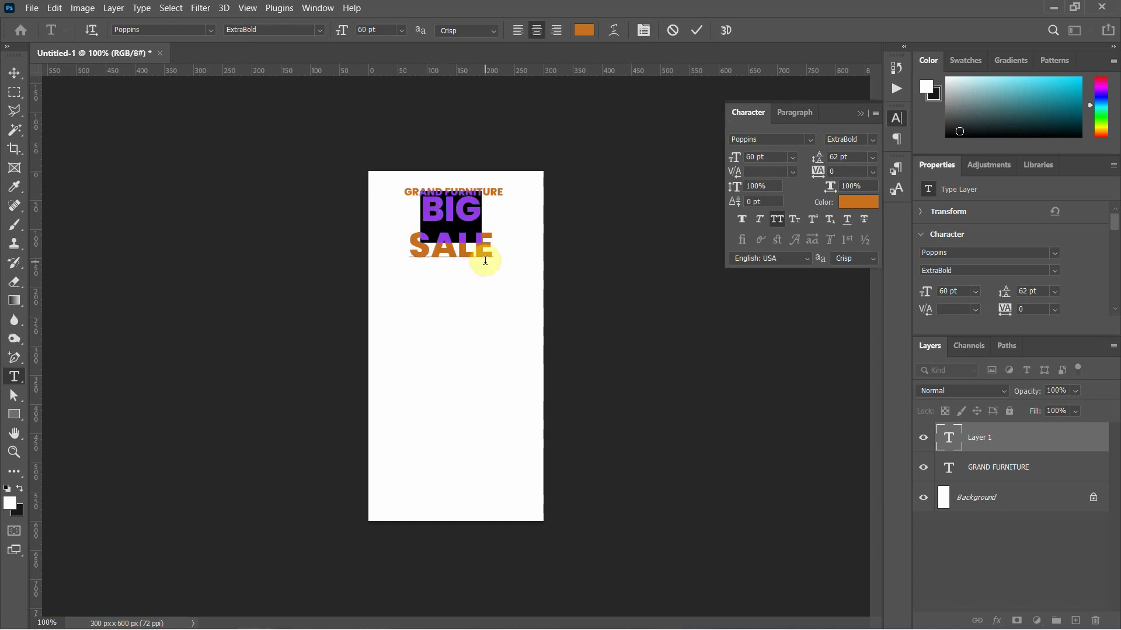
pyautogui.hotkey('ctrl', 'shift', '.')
pyautogui.hotkey('ctrl', 'shift', '.')
pyautogui.hotkey('ctrl', 'shift', '.')
pyautogui.hotkey('ctrl', 'shift', '.')
pyautogui.hotkey('ctrl', 'shift', '.')
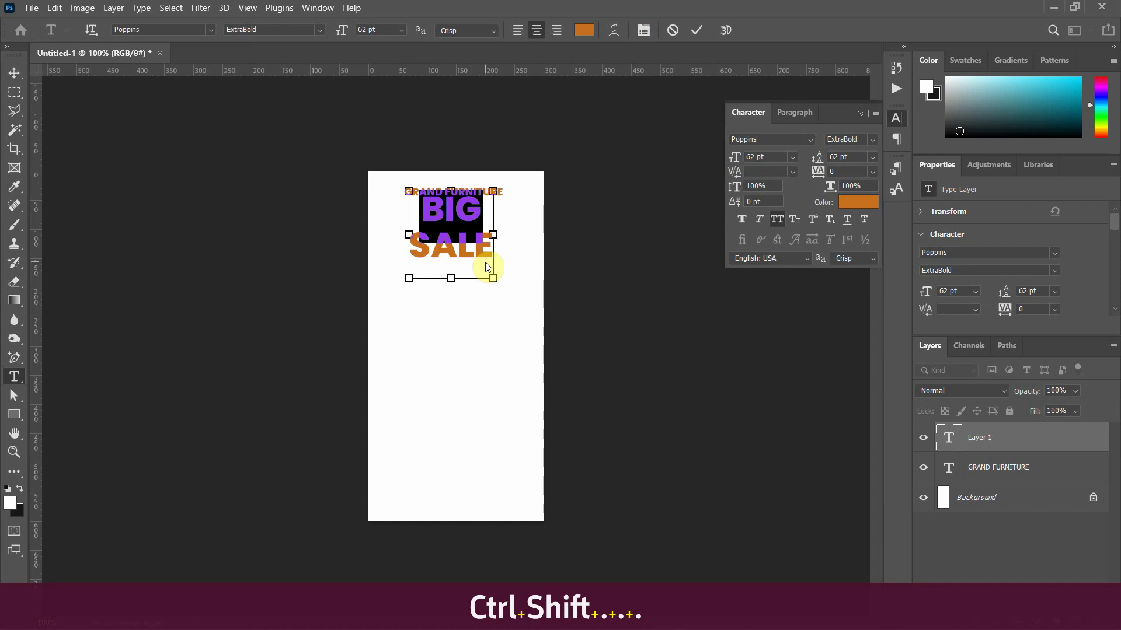
pyautogui.hotkey('ctrl', 'shift', '.')
pyautogui.hotkey('ctrl', 'shift', '.')
pyautogui.hotkey('ctrl', 'shift', '.')
pyautogui.hotkey('ctrl', 'shift', '.')
pyautogui.hotkey('ctrl', 'shift', '.')
pyautogui.hotkey('ctrl', 'shift', '.')
pyautogui.hotkey('ctrl', 'shift', '.')
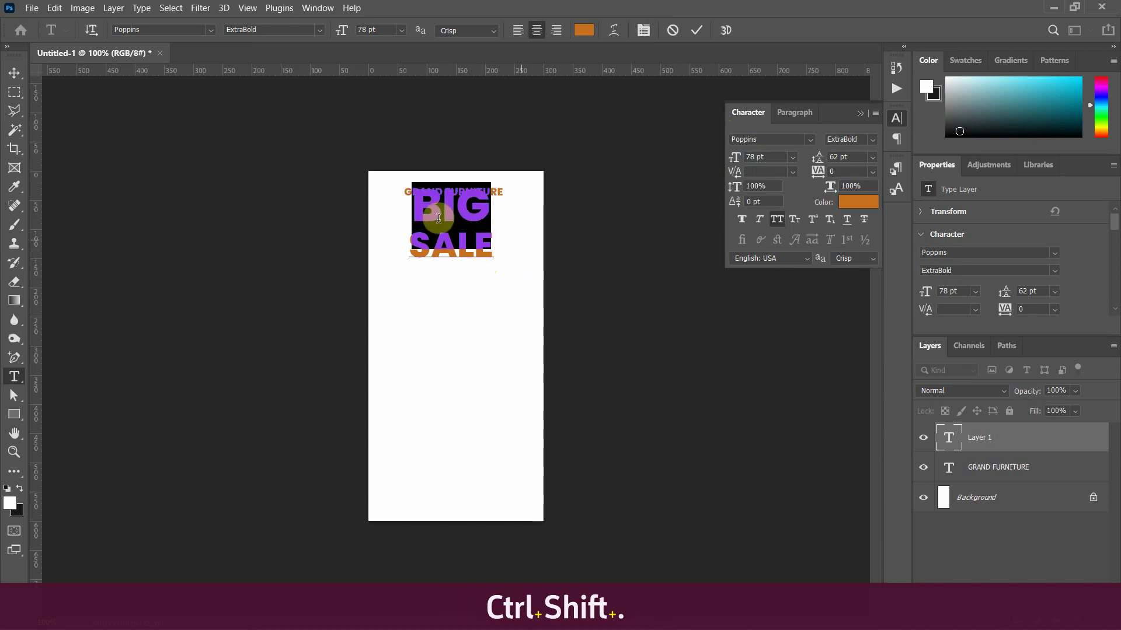
# - Open the text colour picker for the word BIG, switch to Notepad, and copy the colour code 006bad
pyautogui.click(858, 202)
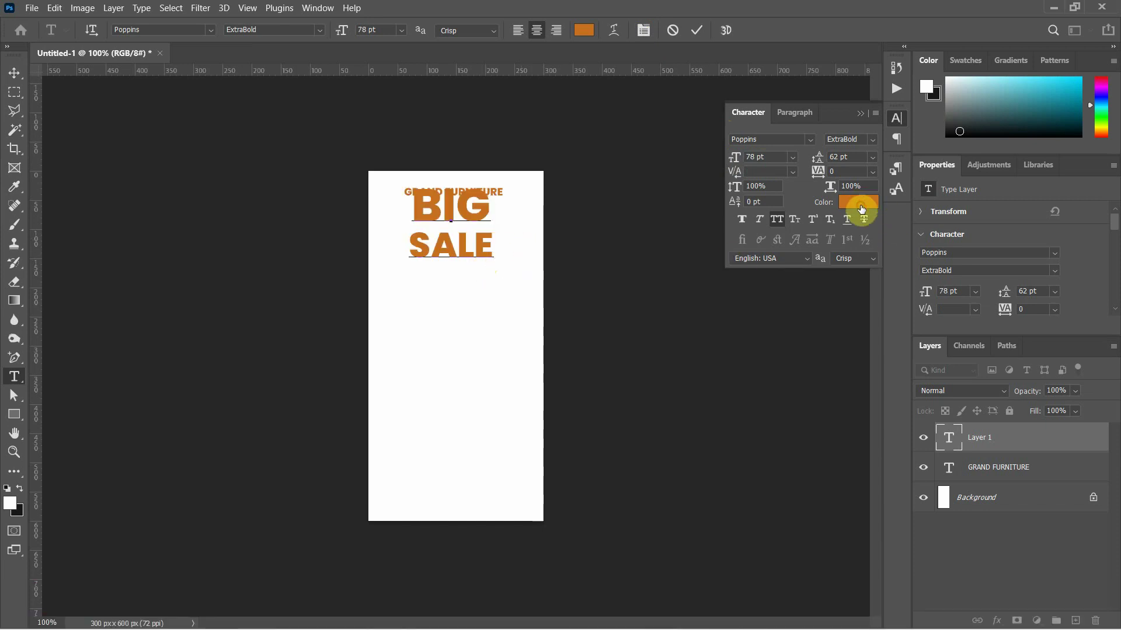
pyautogui.click(1020, 306)
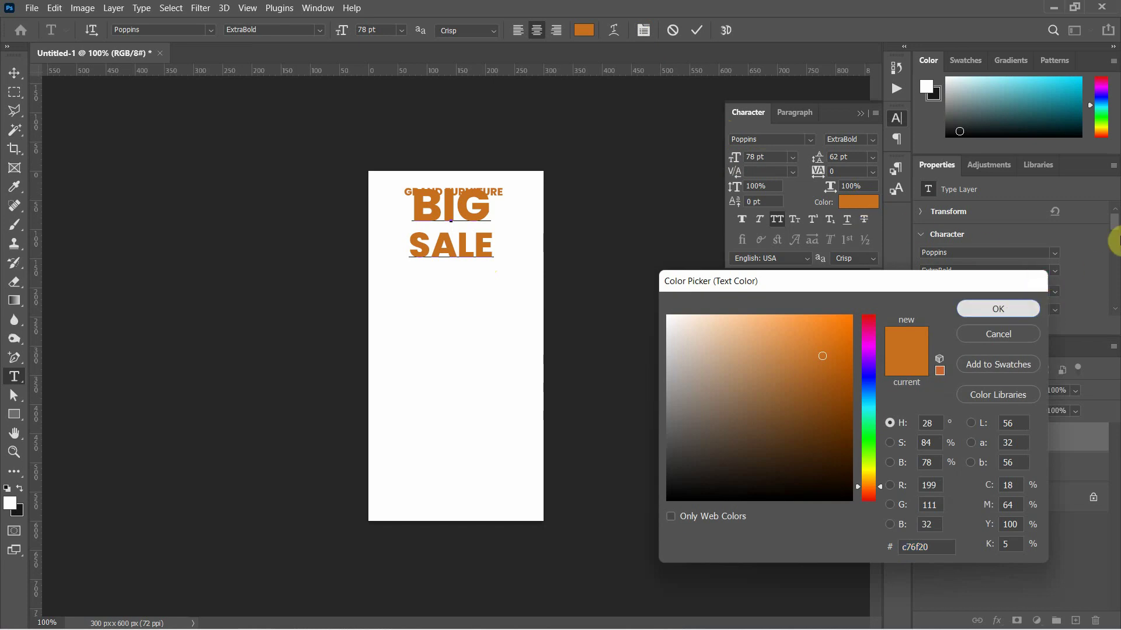
pyautogui.moveTo(1113, 220); pyautogui.dragTo(1111, 240)
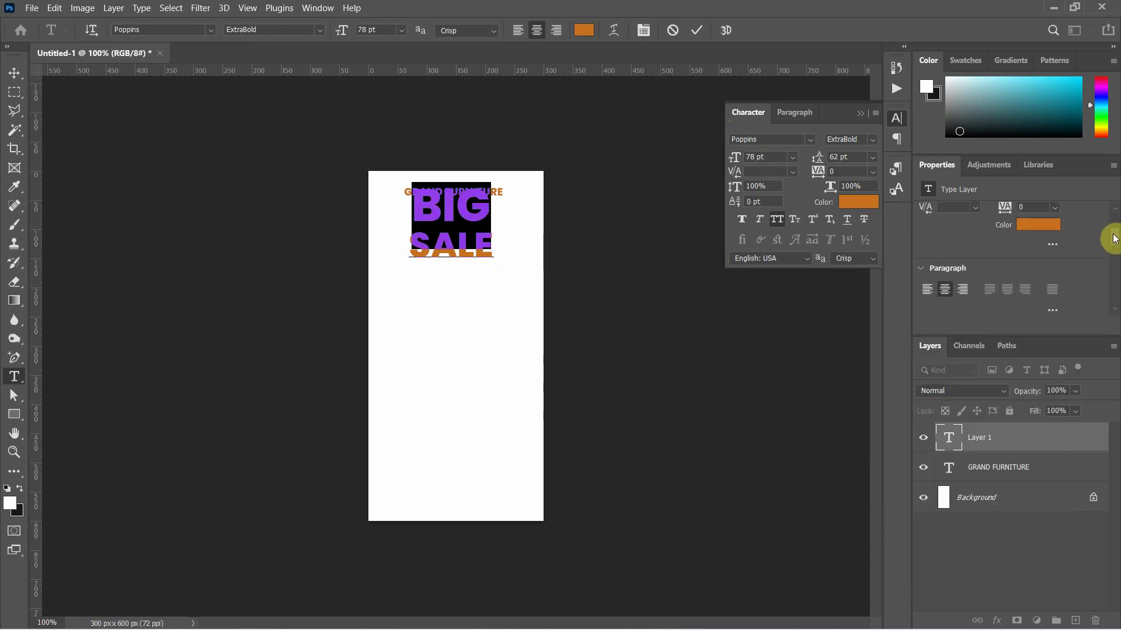
pyautogui.click(1019, 231)
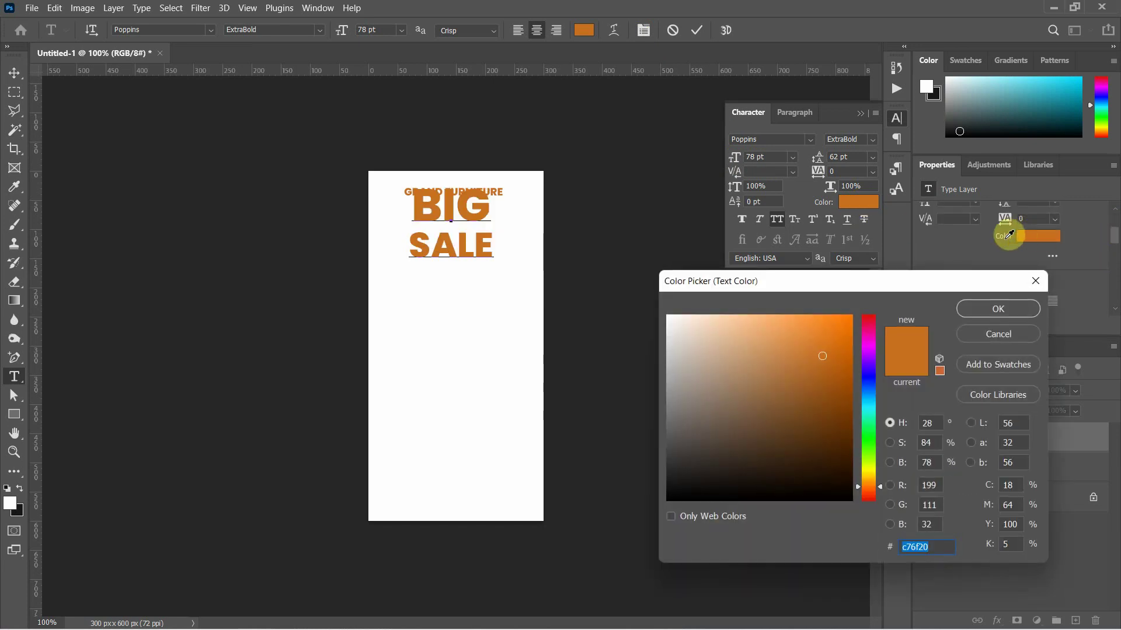
pyautogui.click(671, 614)
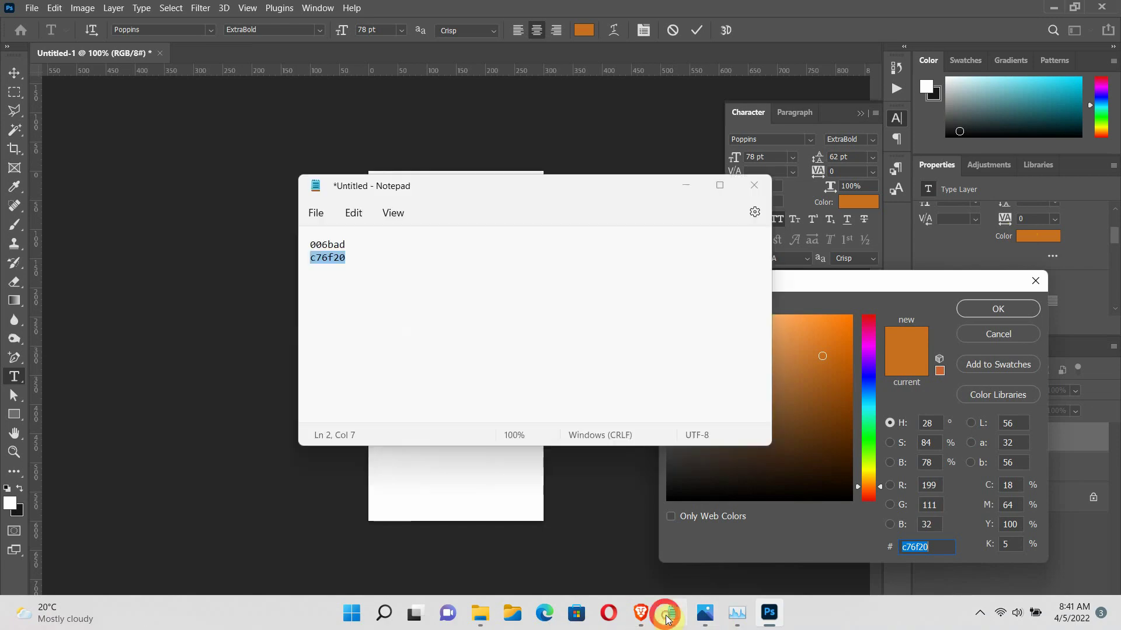
pyautogui.moveTo(346, 245); pyautogui.dragTo(304, 245)
pyautogui.rightClick(326, 246)
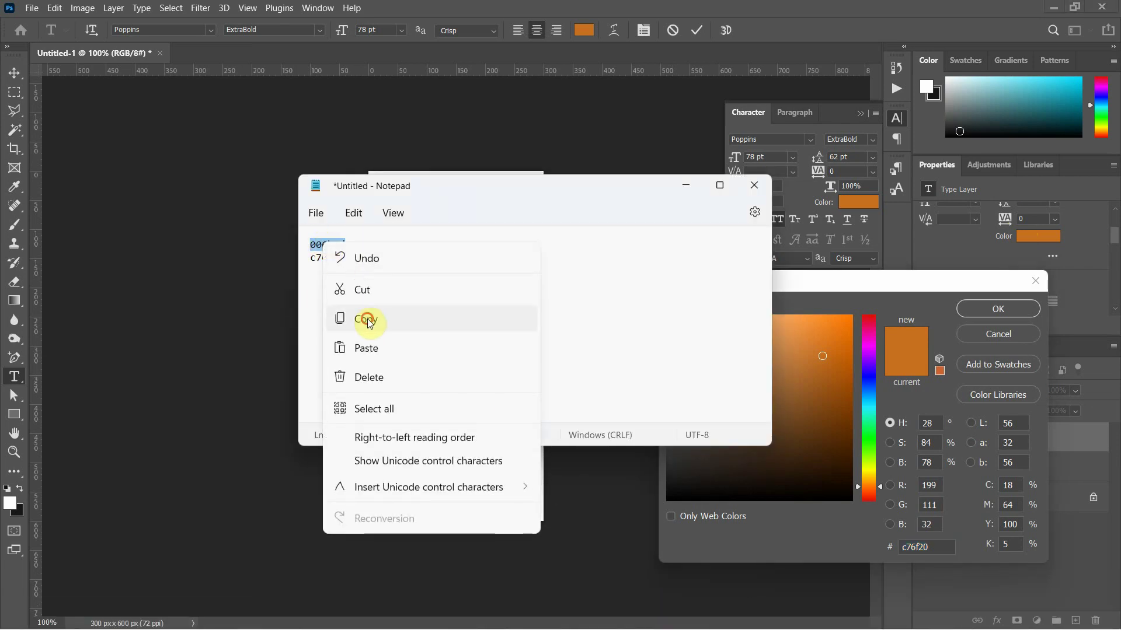
pyautogui.click(359, 318)
# - Return to Photoshop and set the colour of the word BIG to the copied code 006bad
pyautogui.click(920, 547)
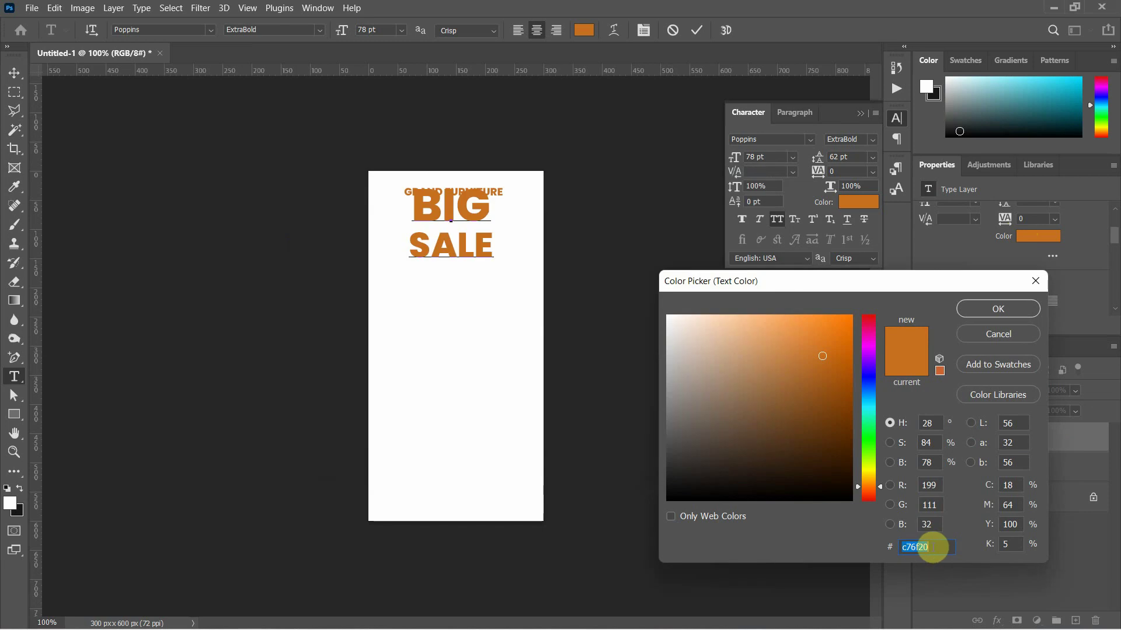
pyautogui.rightClick(929, 547)
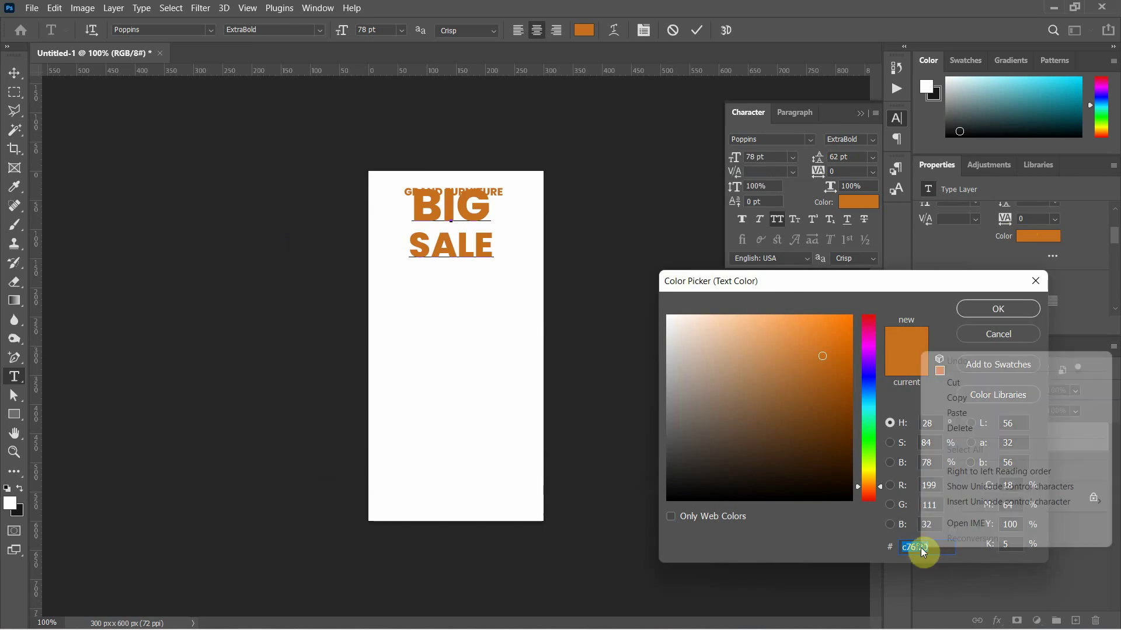
pyautogui.click(967, 419)
pyautogui.click(999, 308)
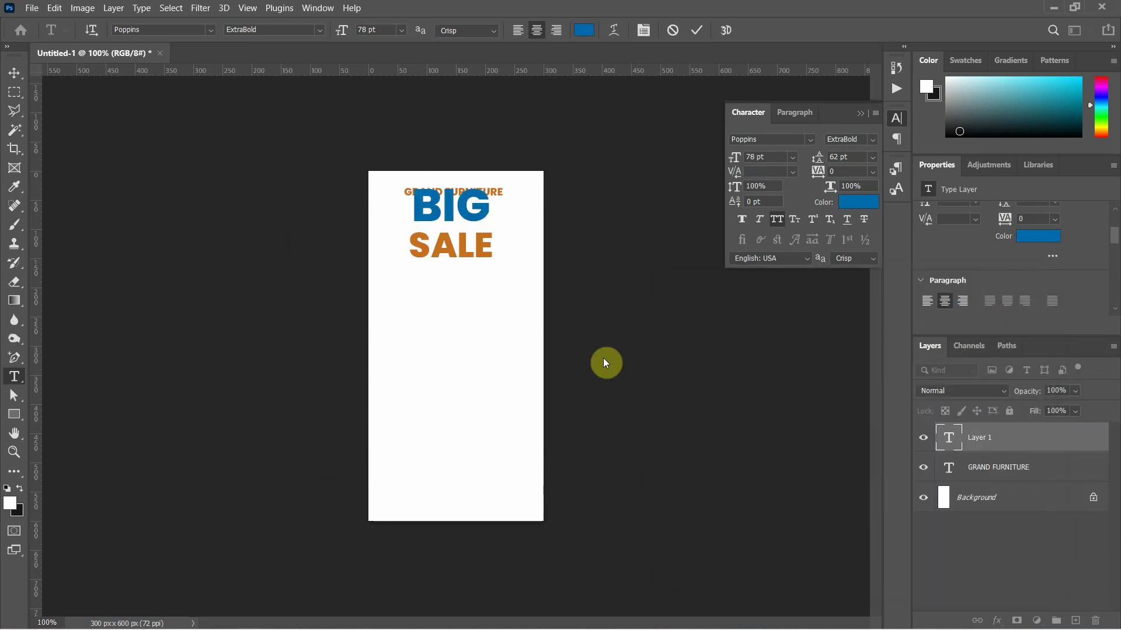
# - Set the colour of the word SALE to the same copied code 006bad
pyautogui.click(474, 251)
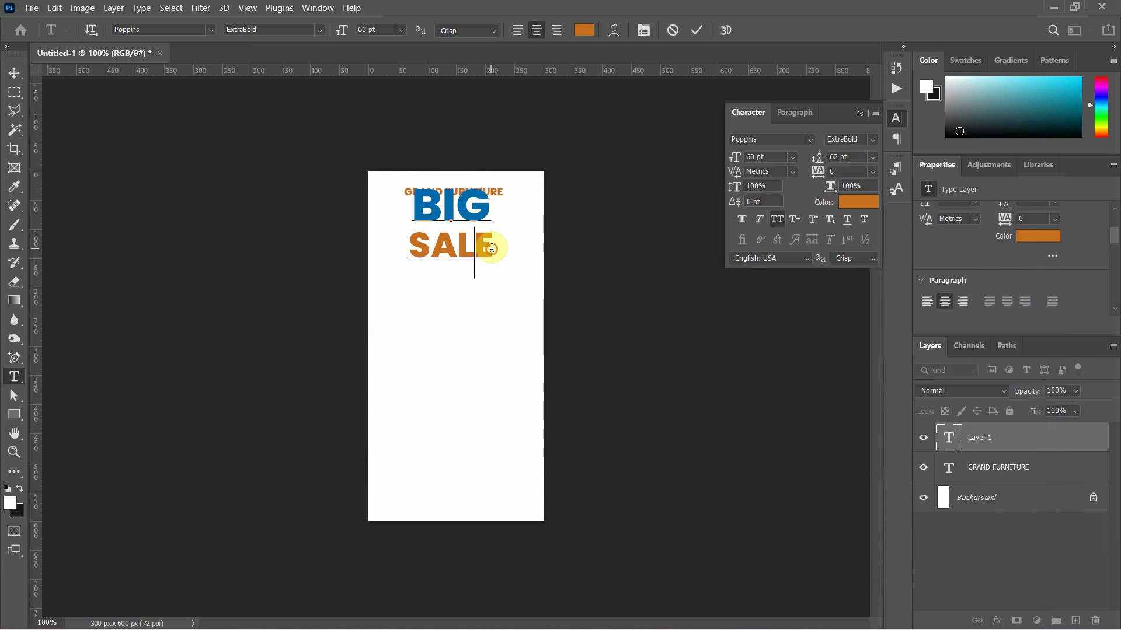
pyautogui.moveTo(491, 248); pyautogui.dragTo(402, 244)
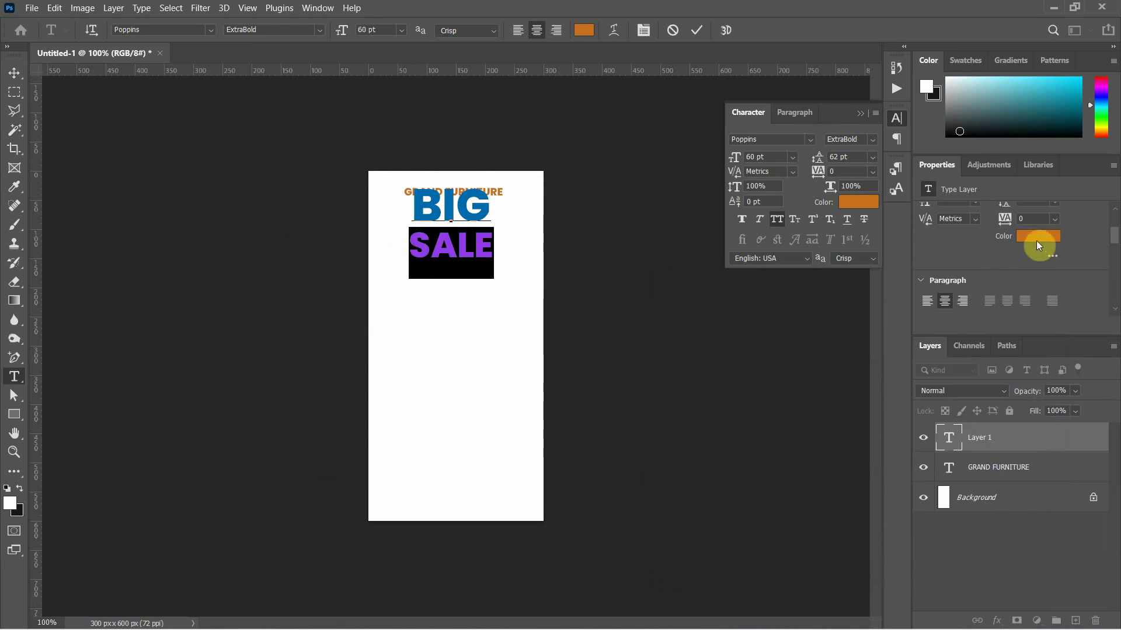
pyautogui.click(1038, 245)
pyautogui.rightClick(912, 549)
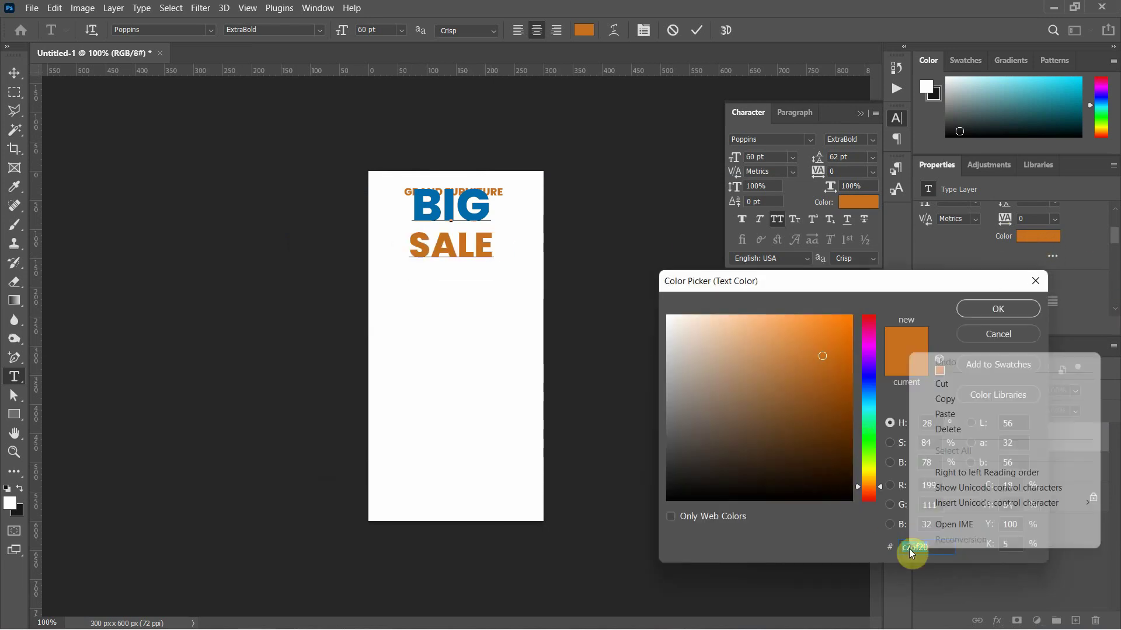
pyautogui.click(957, 414)
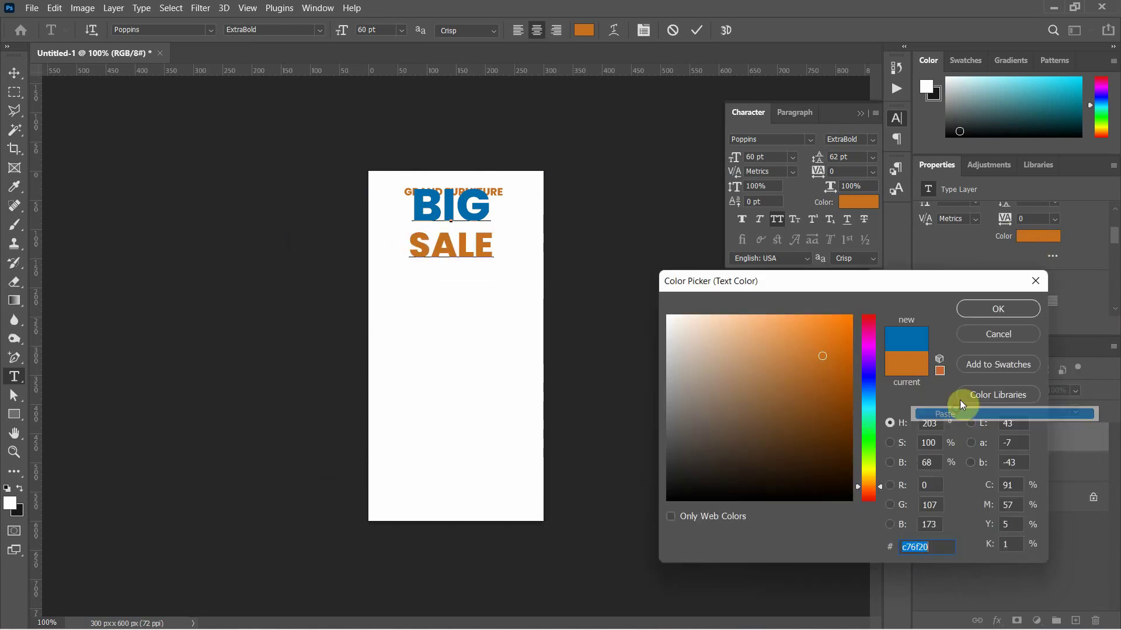
pyautogui.click(992, 311)
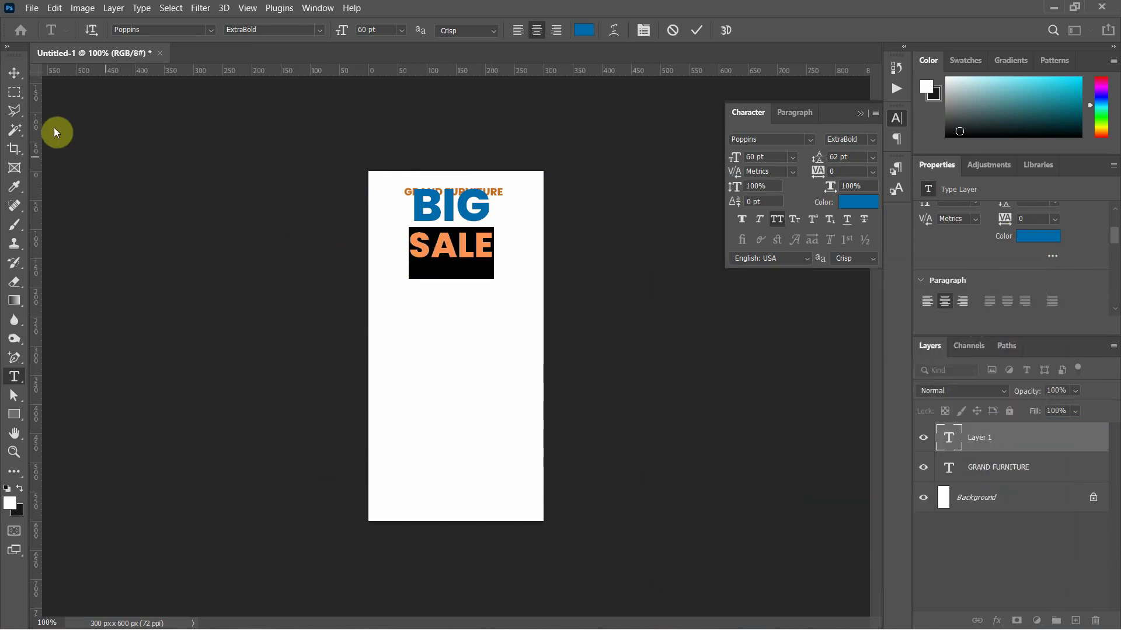
# - Scale the BIG SALE text up to about 122% and move it directly below GRAND FURNITURE
pyautogui.click(15, 72)
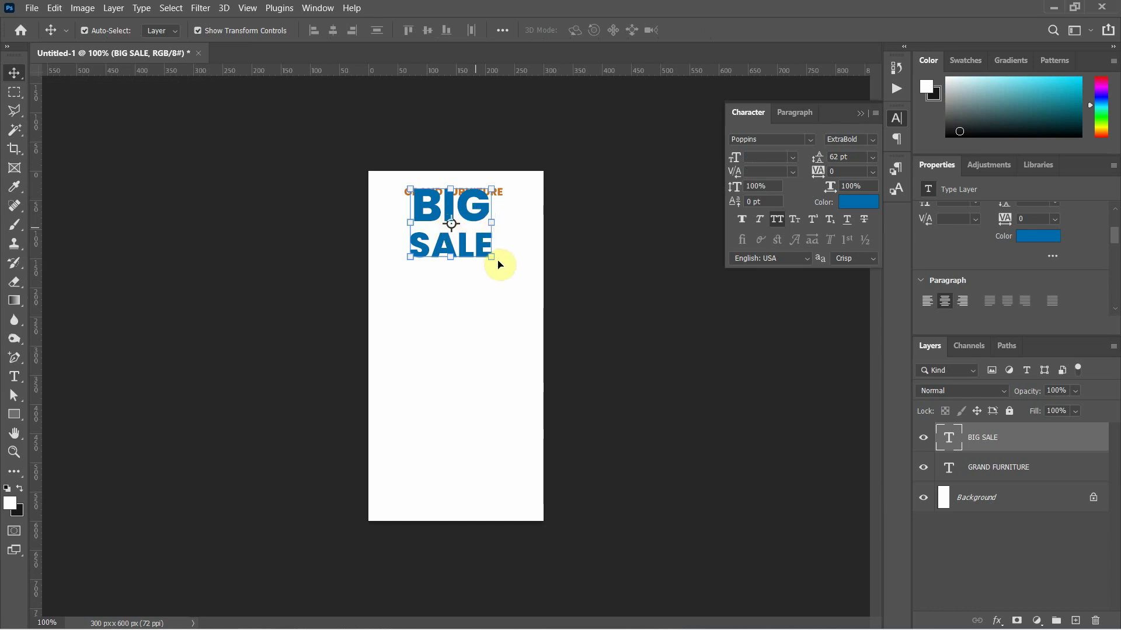
pyautogui.moveTo(477, 220); pyautogui.dragTo(506, 312)
pyautogui.press('Return')
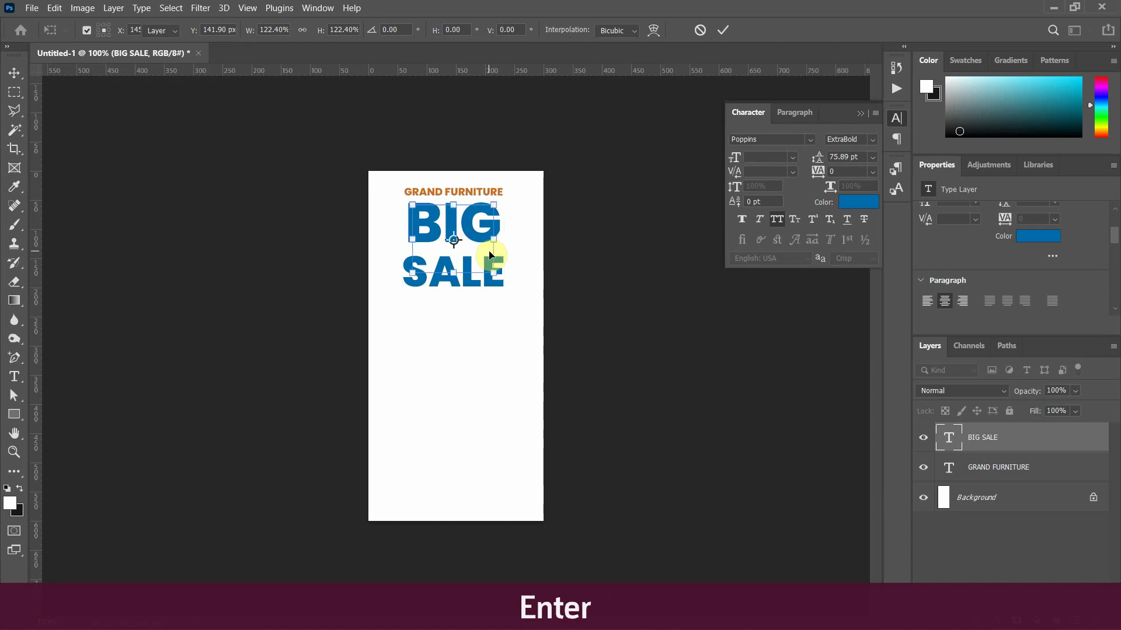
pyautogui.click(521, 117)
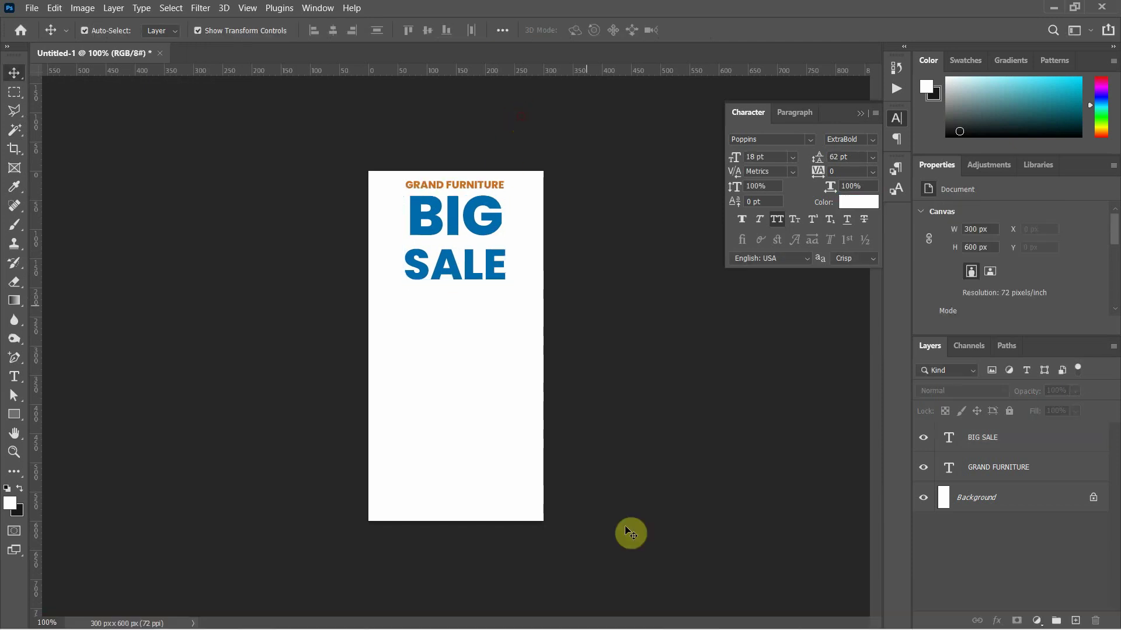
# - Scale the GRAND FURNITURE and BIG SALE layers together to about 120% and centre them horizontally near the banner's upper edge
pyautogui.moveTo(428, 316); pyautogui.dragTo(458, 172)
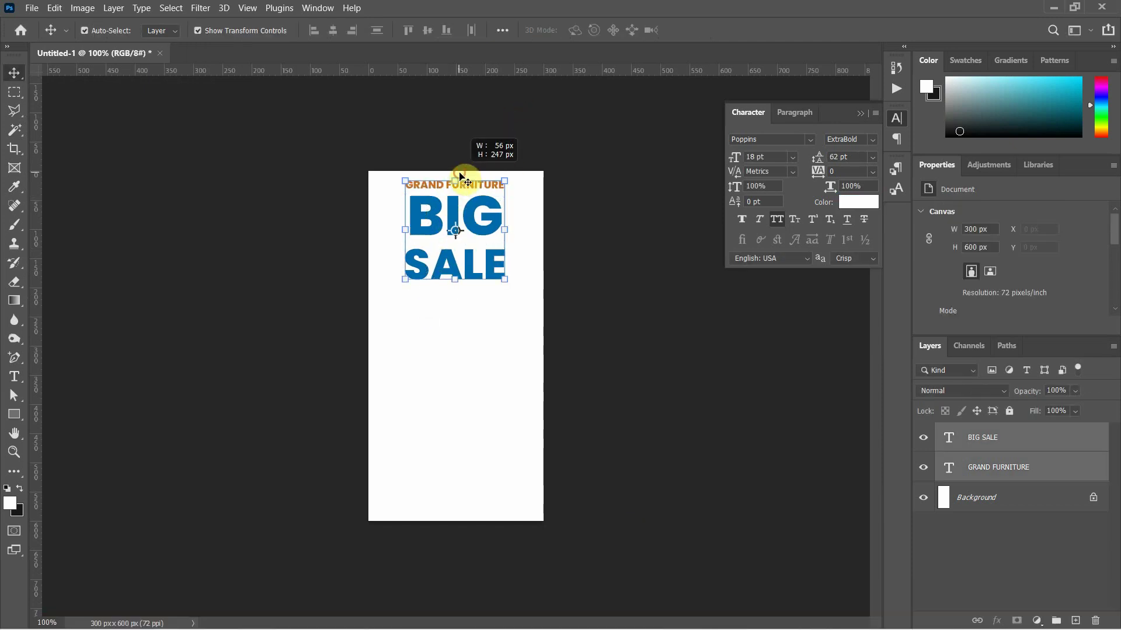
pyautogui.click(506, 281)
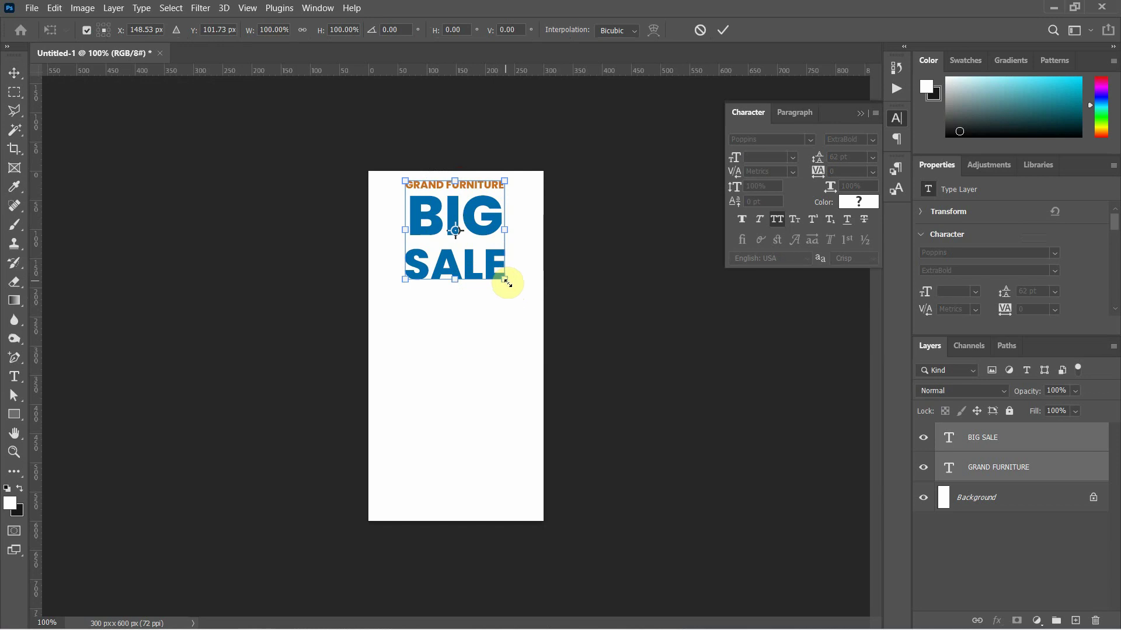
pyautogui.moveTo(505, 282); pyautogui.dragTo(514, 293)
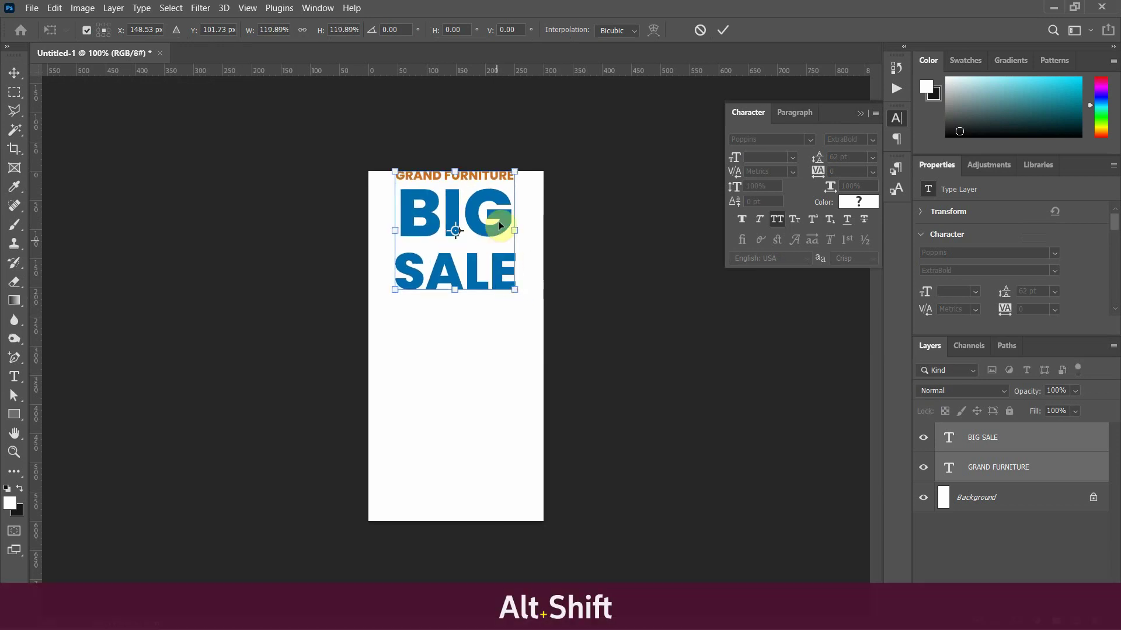
pyautogui.moveTo(501, 217); pyautogui.dragTo(502, 230)
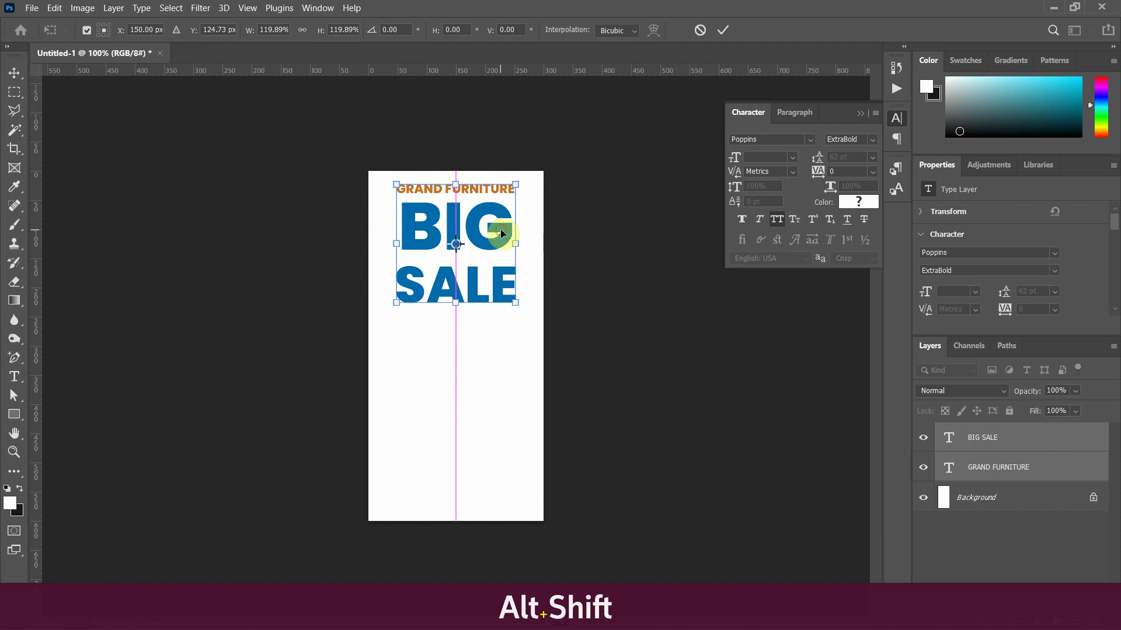
pyautogui.press('Return')
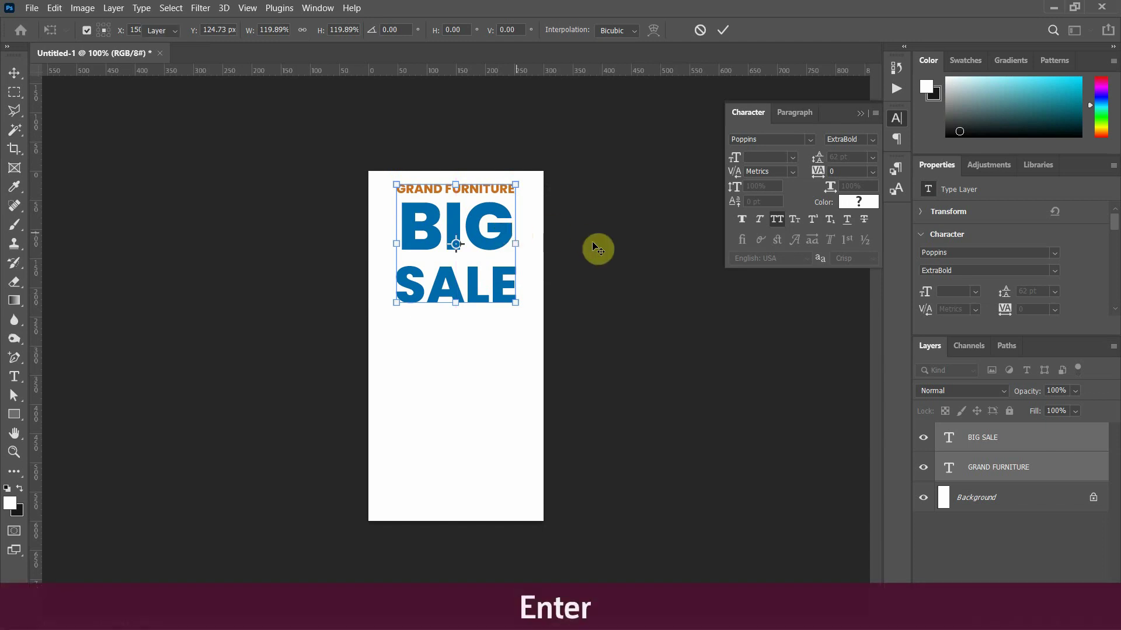
# - Tighten the line spacing of the BIG SALE text to a leading of 83 pt
pyautogui.click(479, 243)
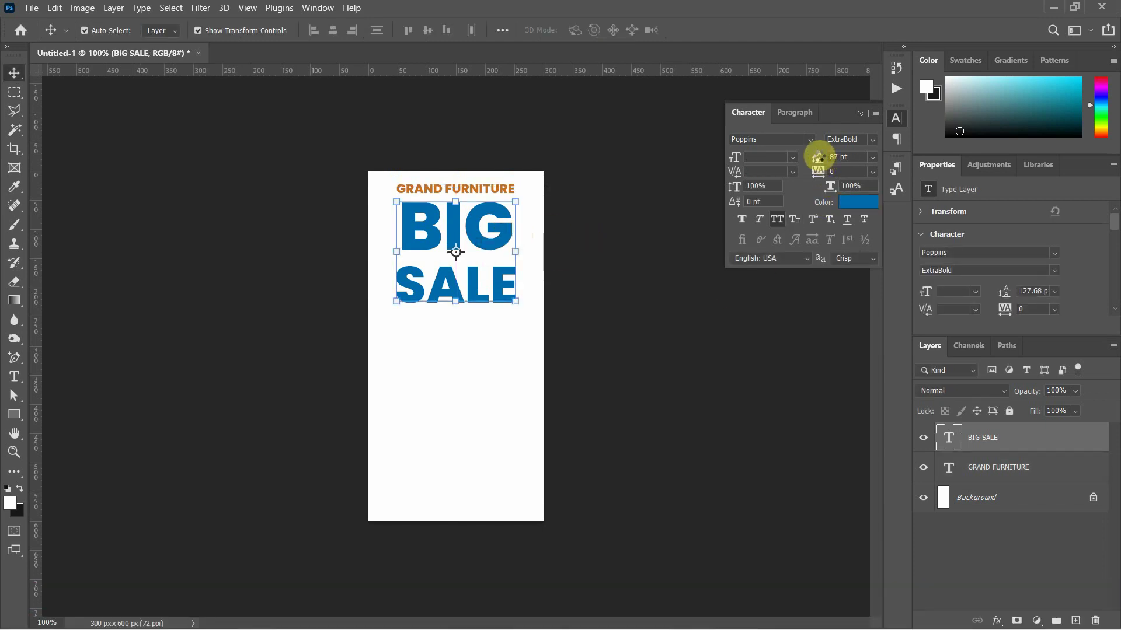
pyautogui.moveTo(818, 157); pyautogui.dragTo(820, 159)
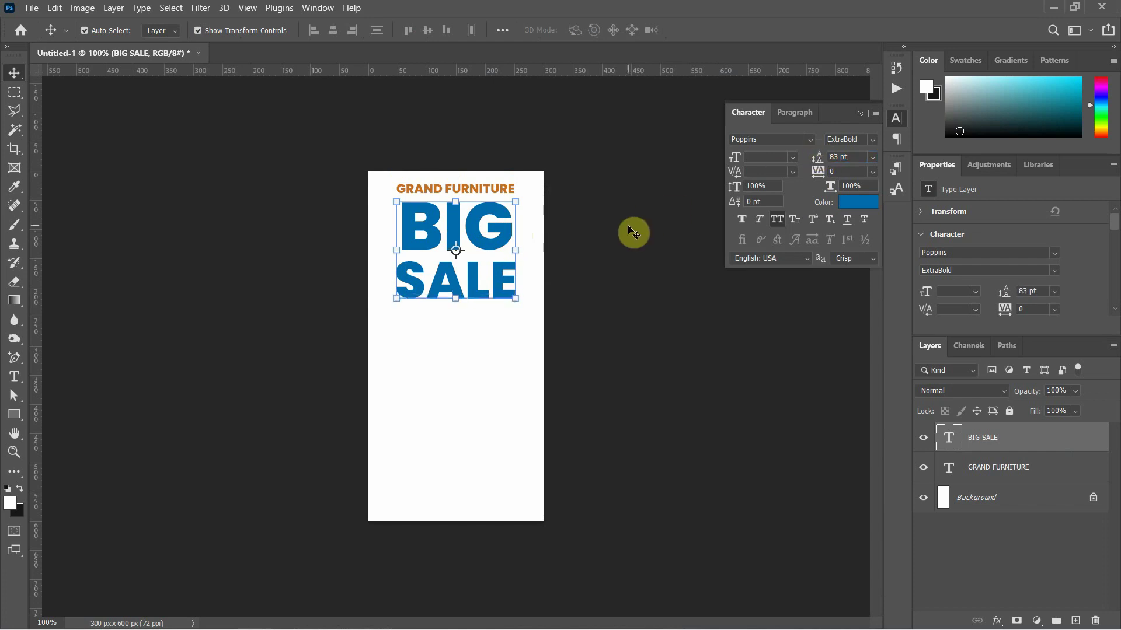
pyautogui.click(182, 140)
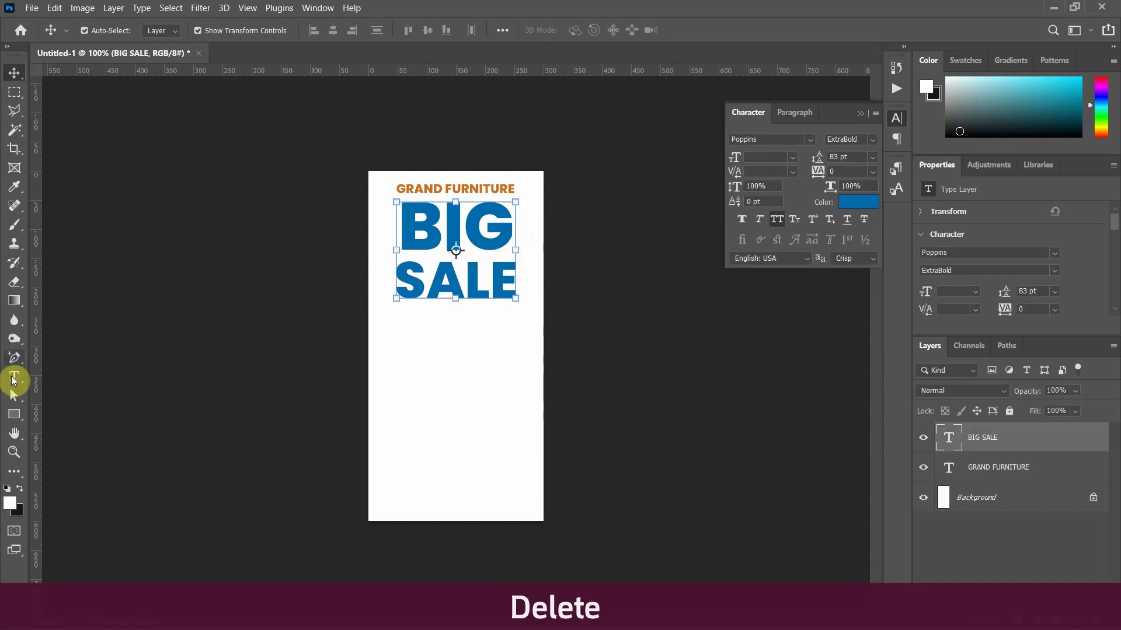
# - Add a Lorem ipsum paragraph text box below SALE, with 12 pt text and 15 pt leading
pyautogui.click(13, 378)
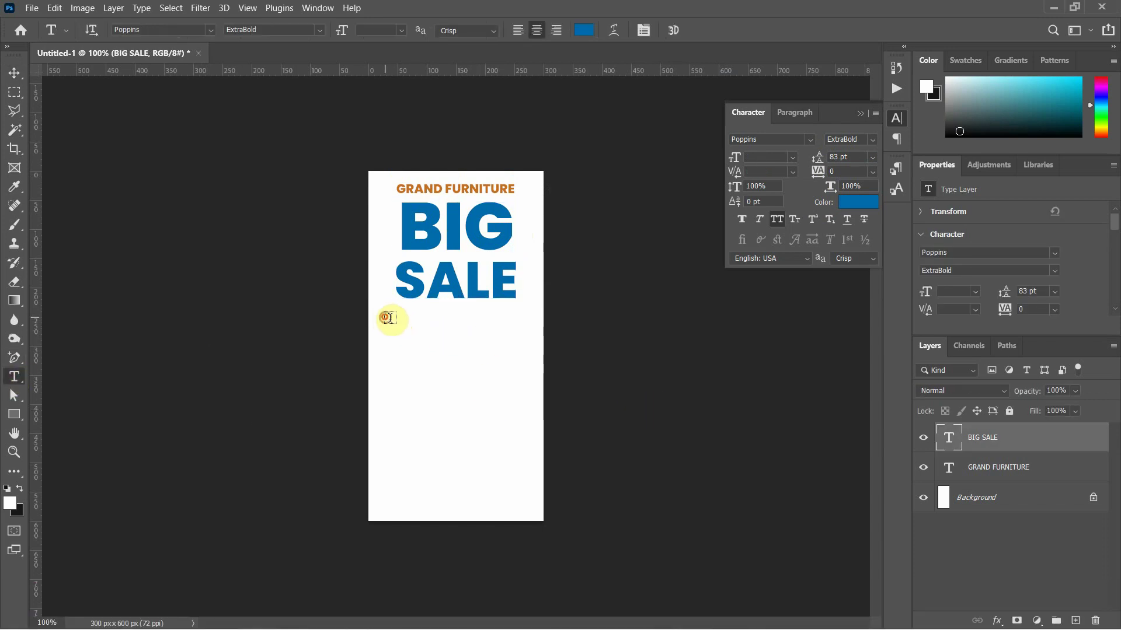
pyautogui.moveTo(386, 318); pyautogui.dragTo(525, 355)
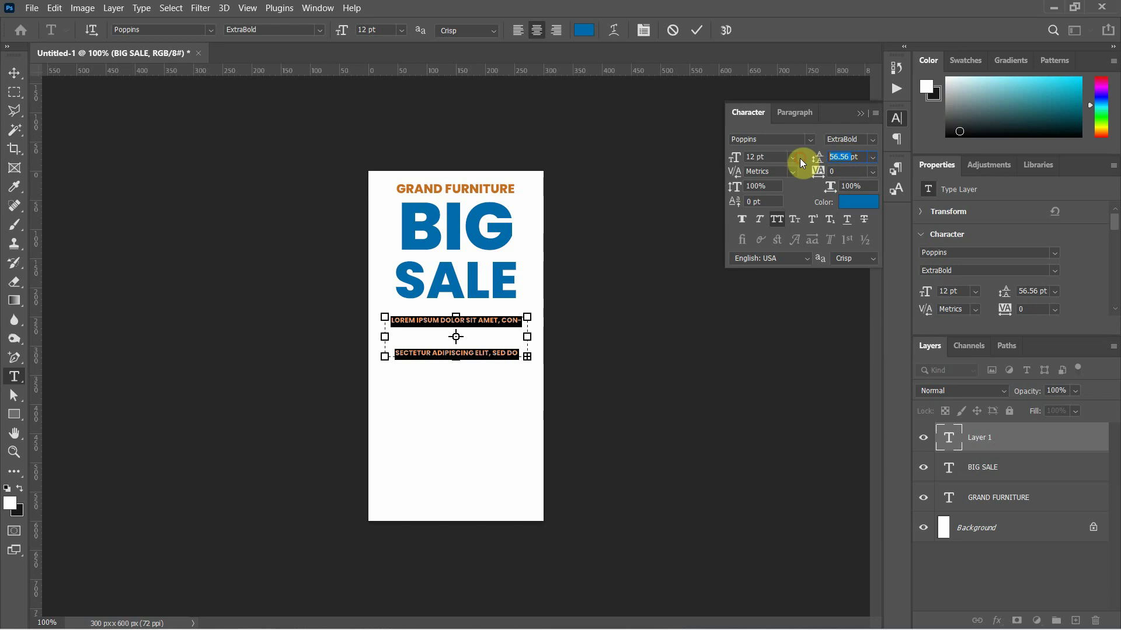
pyautogui.write('0')
pyautogui.press('Return')
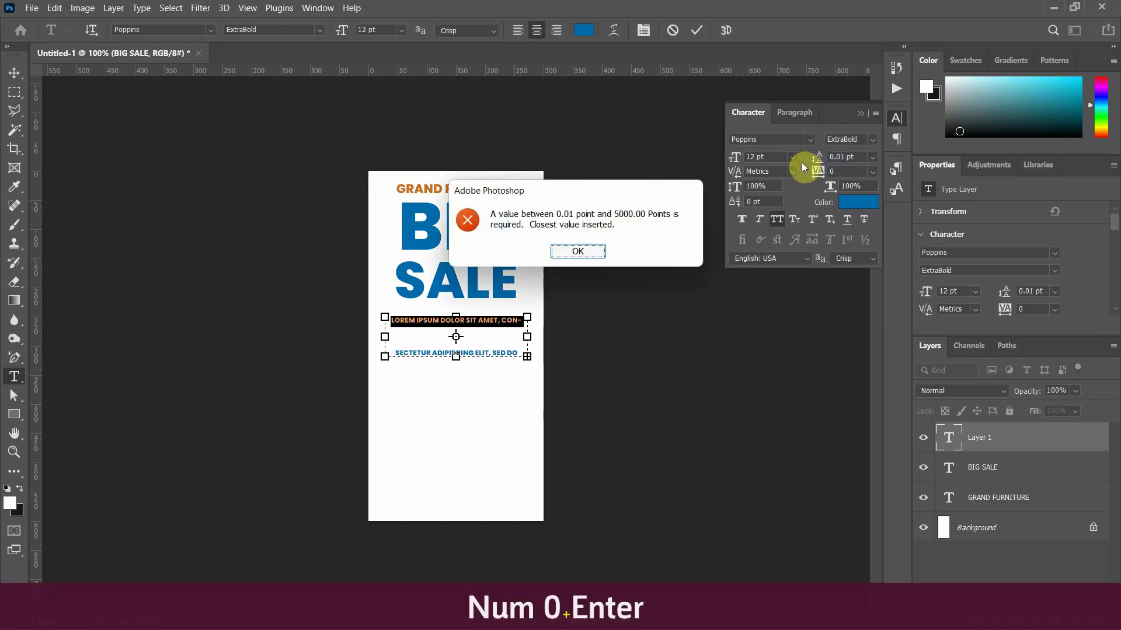
pyautogui.click(577, 252)
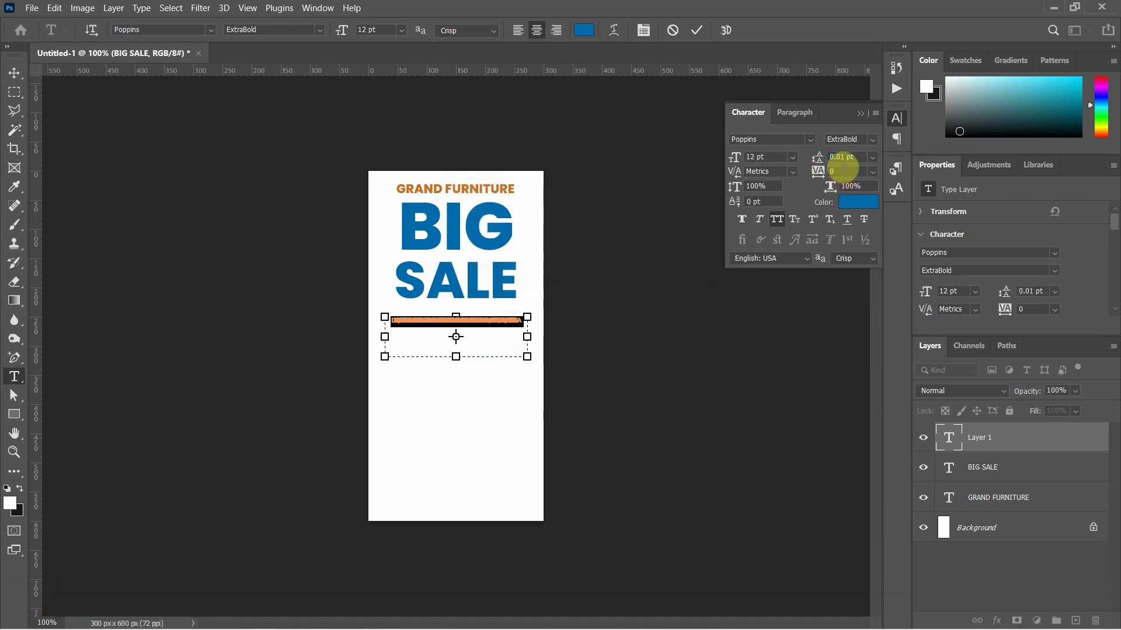
pyautogui.moveTo(819, 160); pyautogui.dragTo(828, 161)
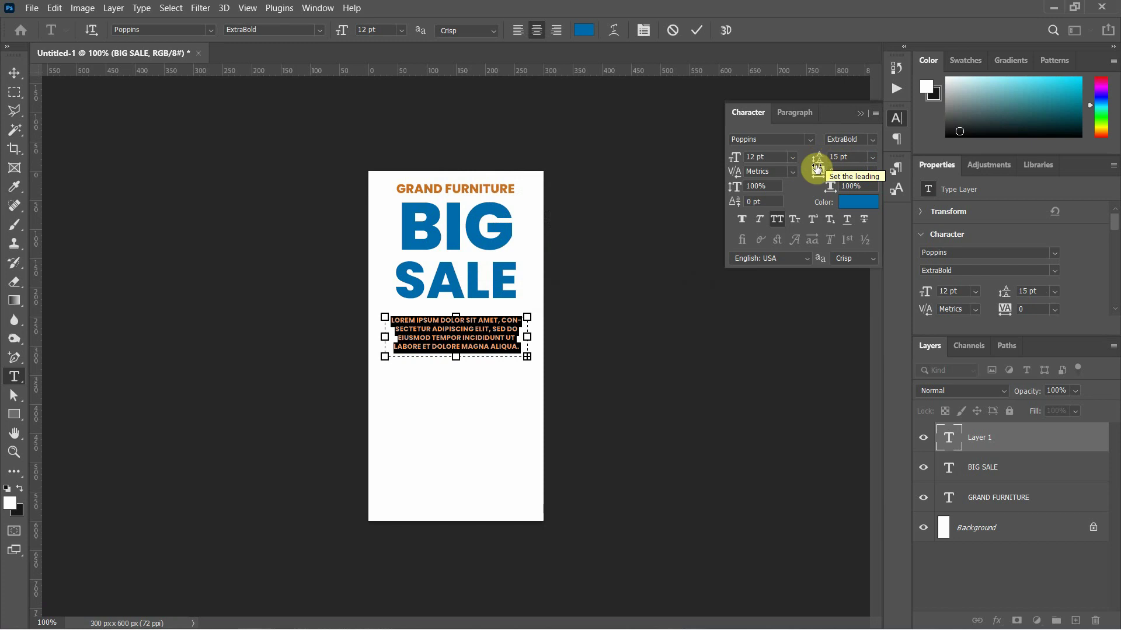
# - Turn off All Caps for the Lorem ipsum paragraph and set its text colour to dark grey 5a5b5b
pyautogui.click(781, 227)
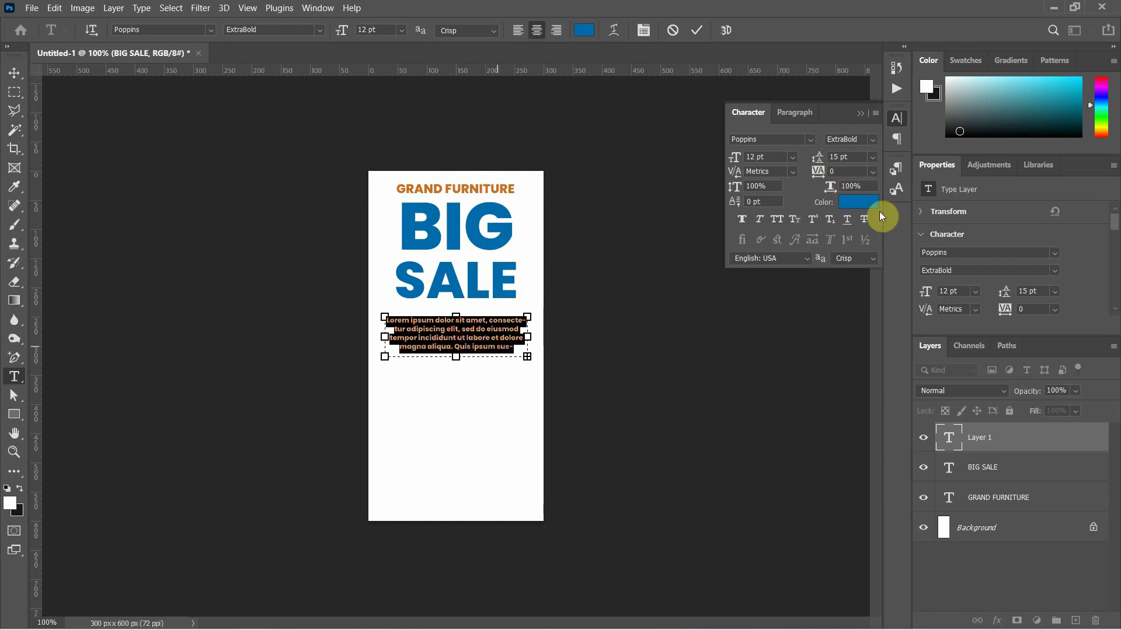
pyautogui.click(865, 201)
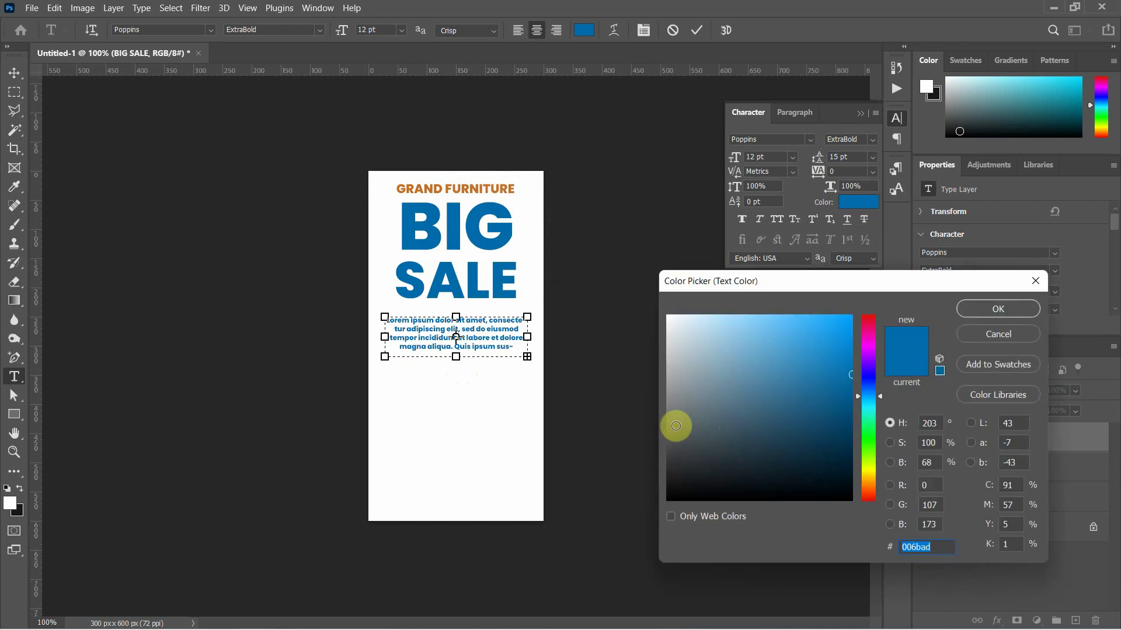
pyautogui.click(669, 435)
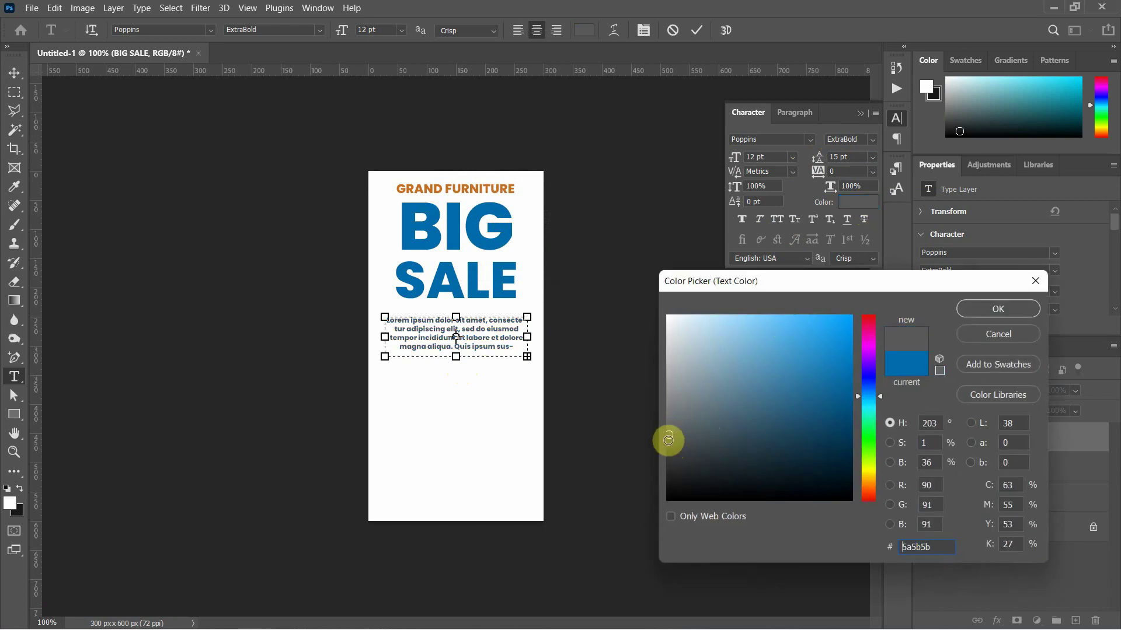
pyautogui.click(998, 308)
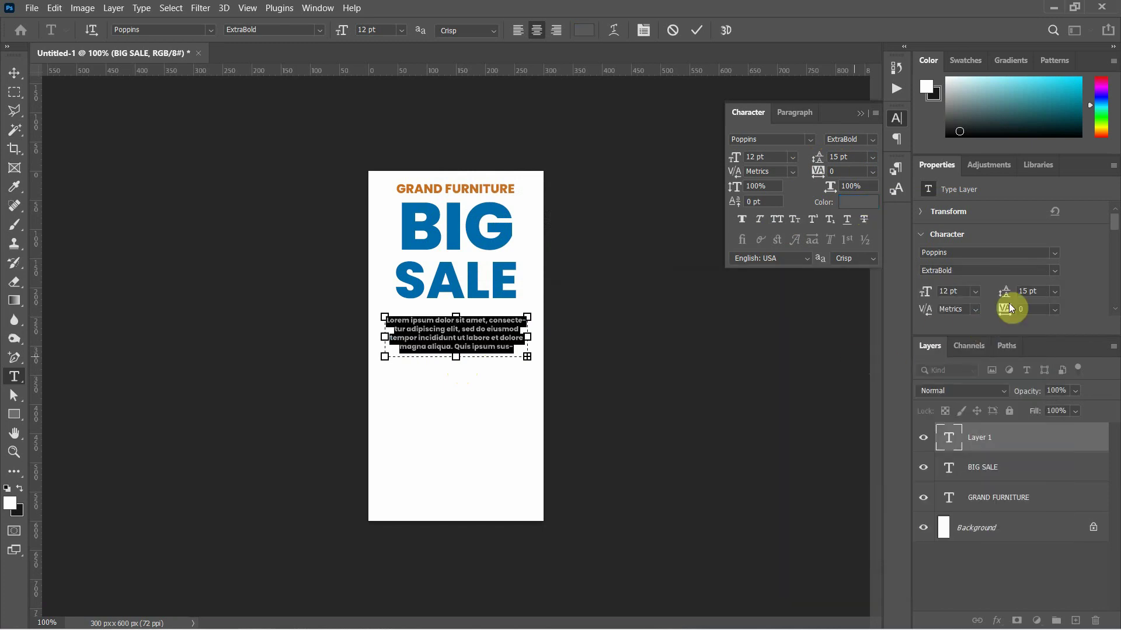
# - Set the Lorem ipsum paragraph's font style to Regular
pyautogui.click(1055, 272)
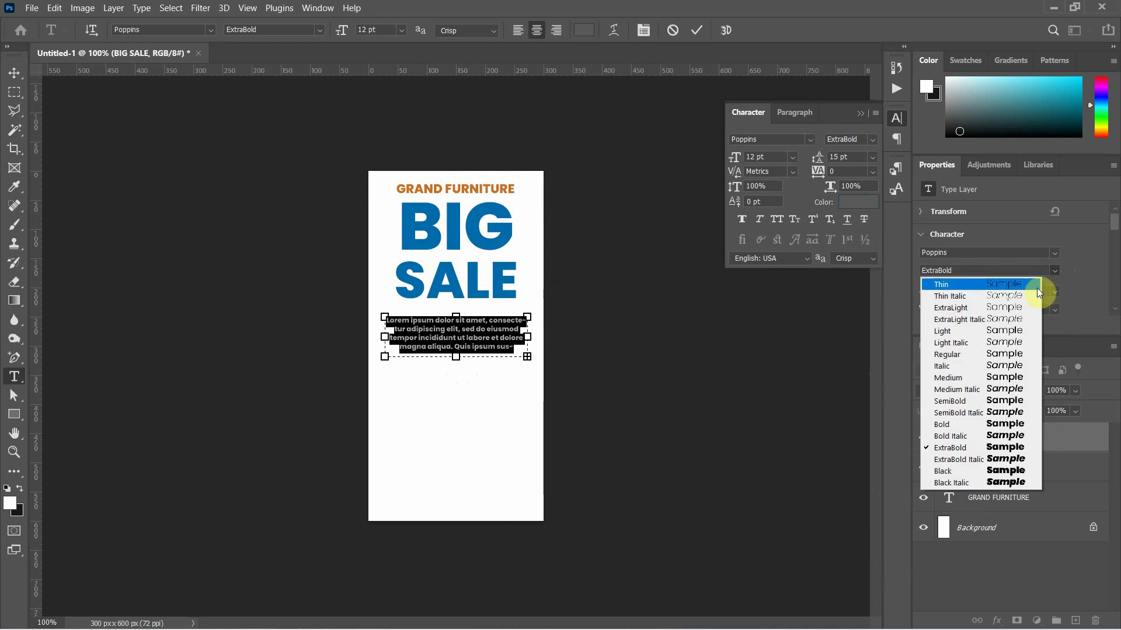
pyautogui.click(964, 354)
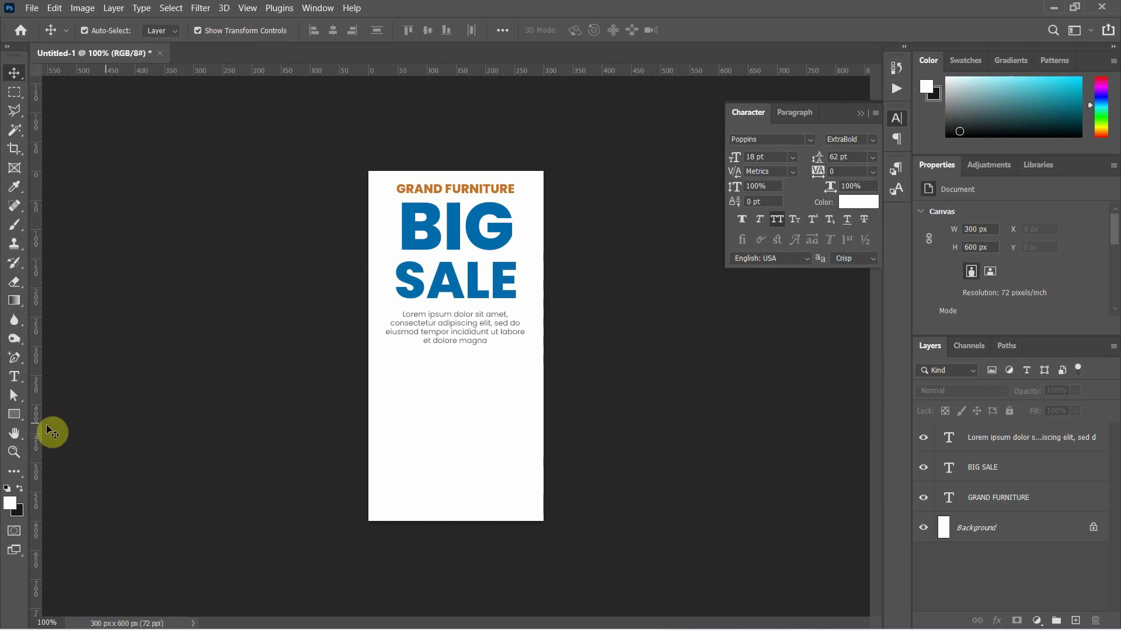
# - Draw a triangle about 196 × 170 px below the paragraph and enlarge it to nearly the banner's full width
pyautogui.click(23, 418)
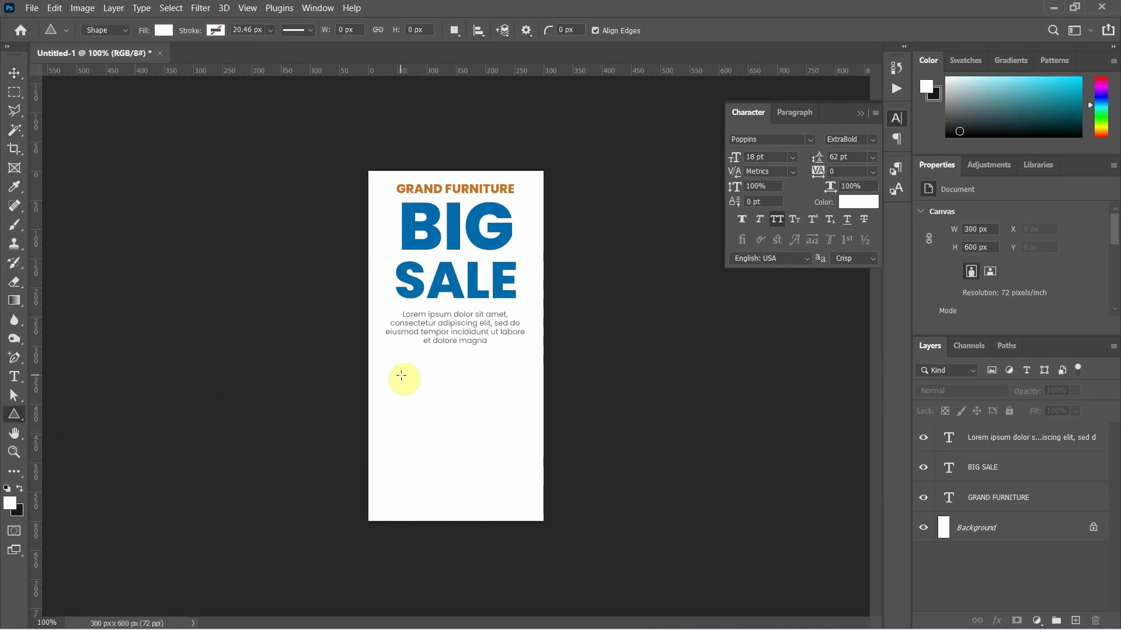
pyautogui.moveTo(405, 376); pyautogui.dragTo(533, 533)
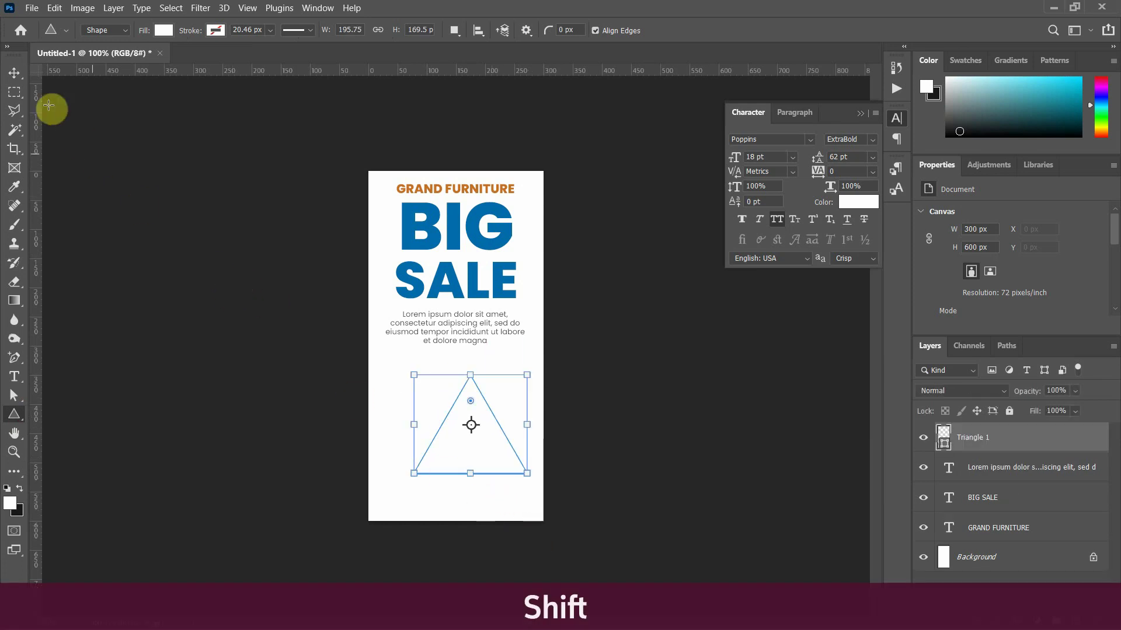
pyautogui.click(14, 73)
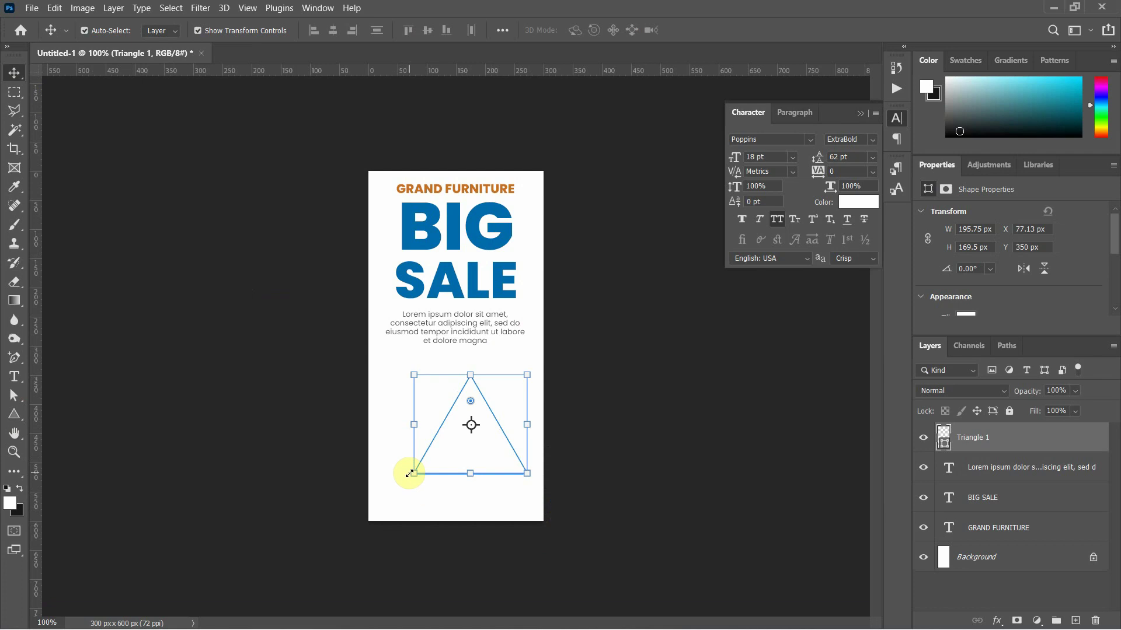
pyautogui.moveTo(412, 474); pyautogui.dragTo(371, 482)
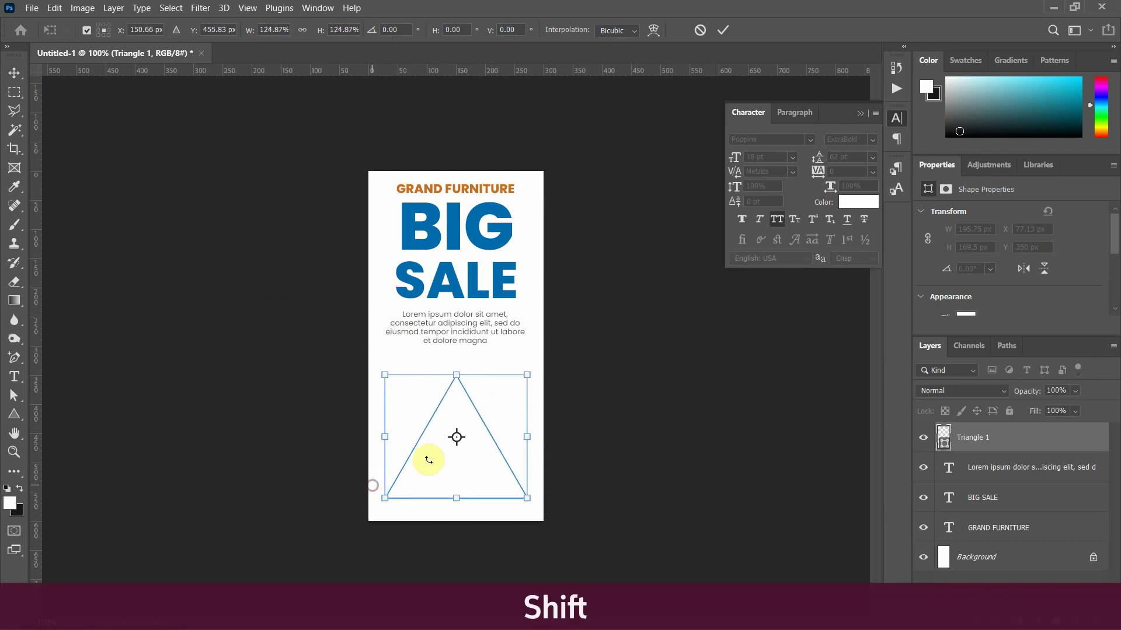
pyautogui.moveTo(527, 373); pyautogui.dragTo(539, 356)
pyautogui.moveTo(463, 397); pyautogui.dragTo(459, 395)
pyautogui.press('Return')
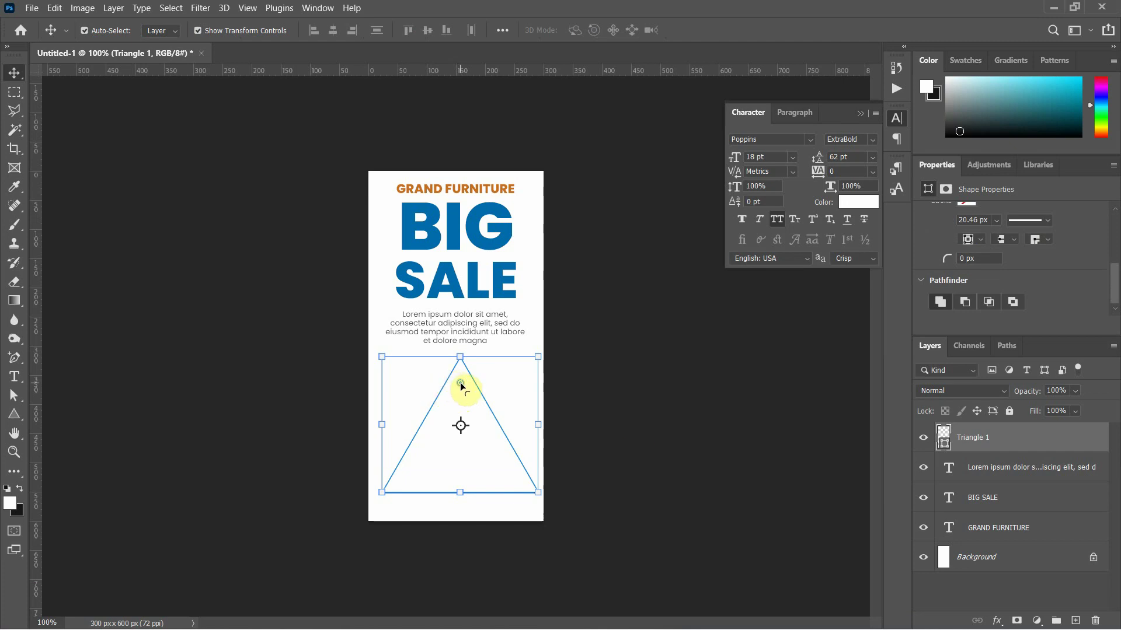
# - Round the triangle's corners to a 40 px radius and fill it with the recently used orange
pyautogui.moveTo(461, 385); pyautogui.dragTo(458, 404)
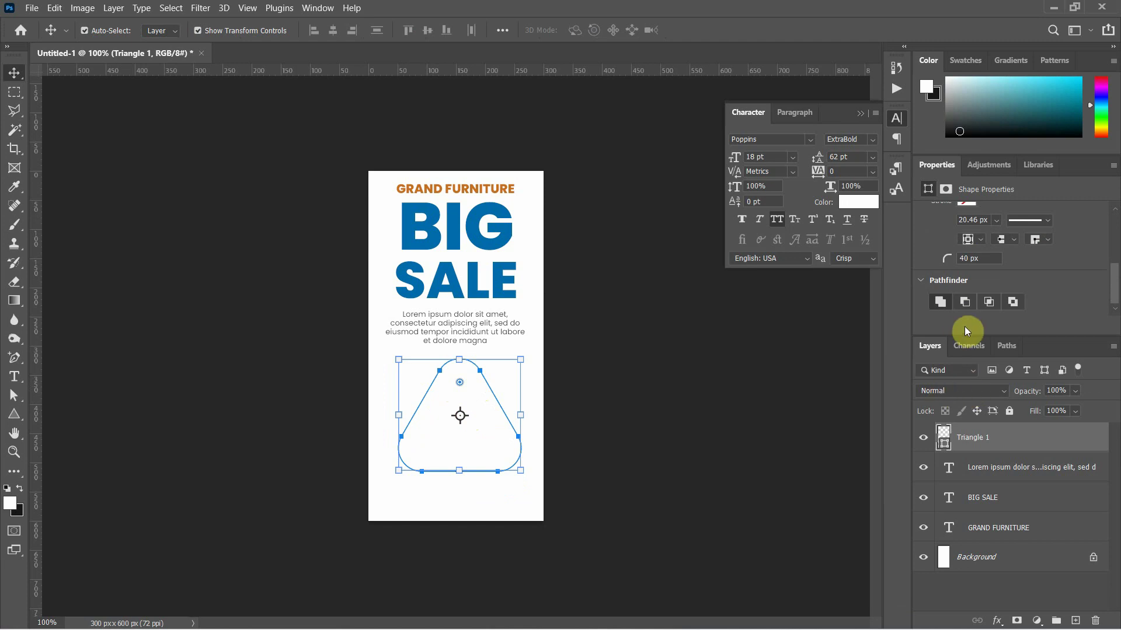
pyautogui.scroll(3, 1030, 278)
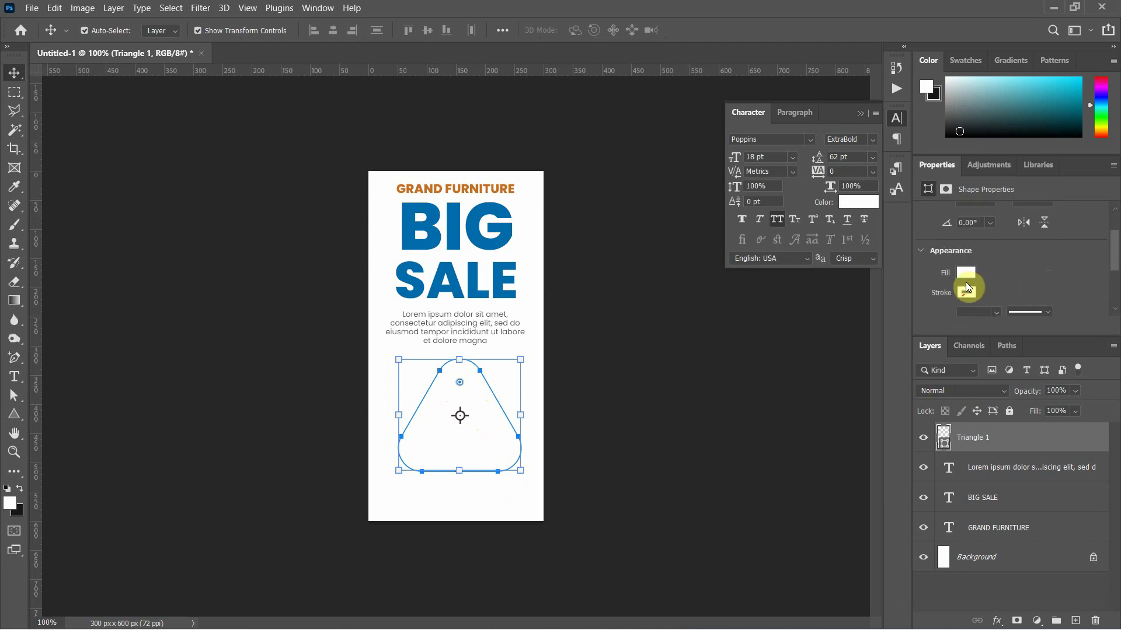
pyautogui.click(965, 273)
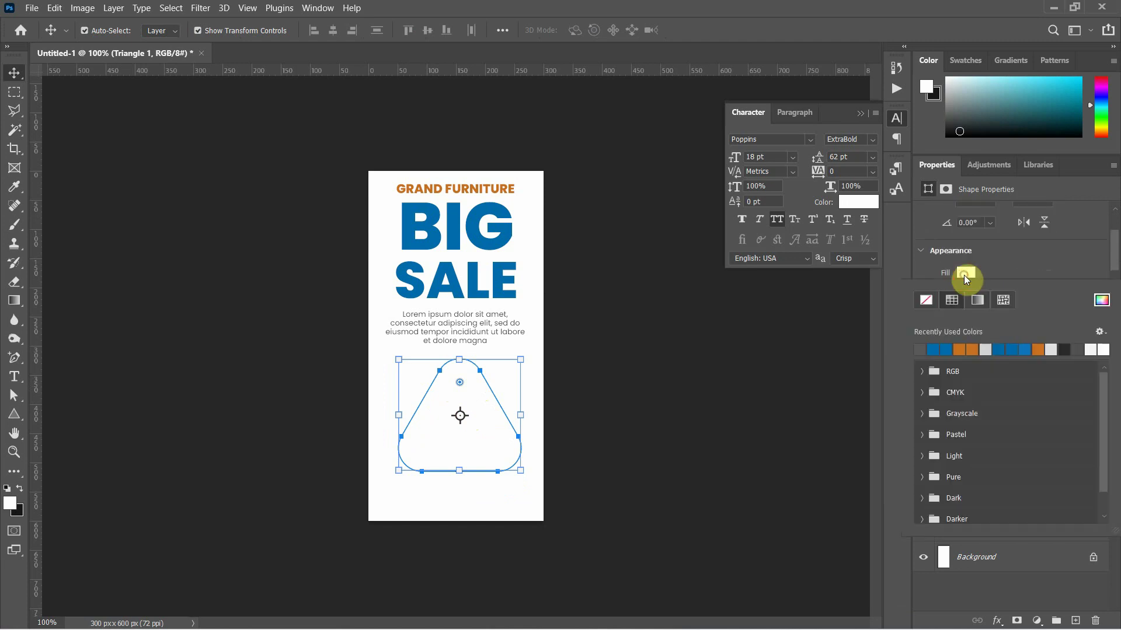
pyautogui.click(971, 349)
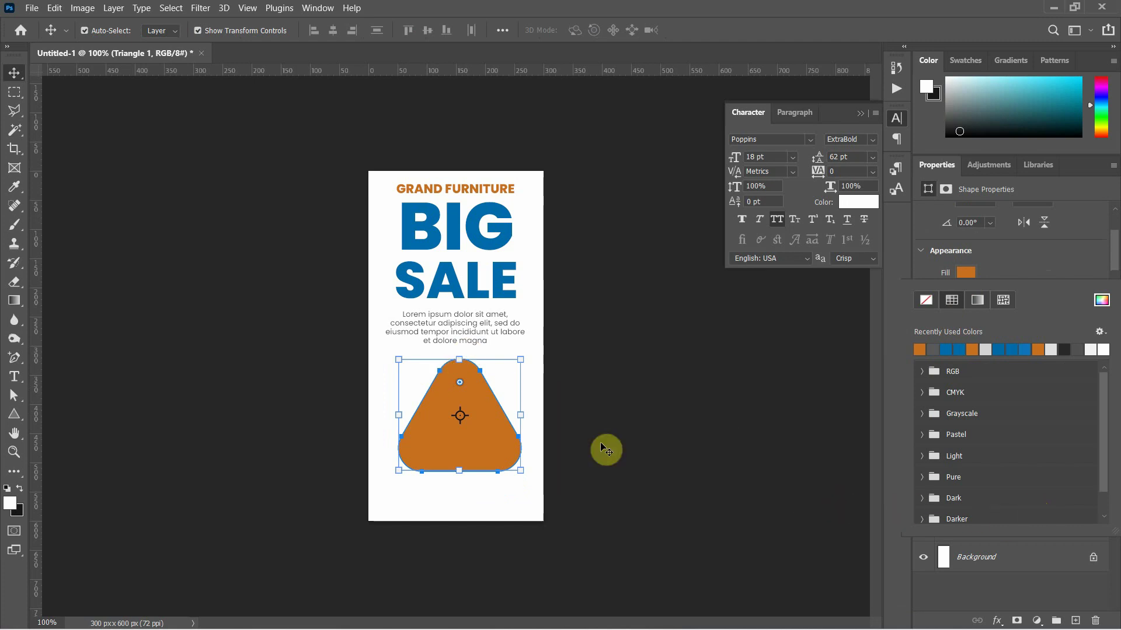
# - Duplicate the orange triangle layer and fill the copy with light grey eeeeee
pyautogui.click(517, 418)
pyautogui.hotkey('ctrl', 't')
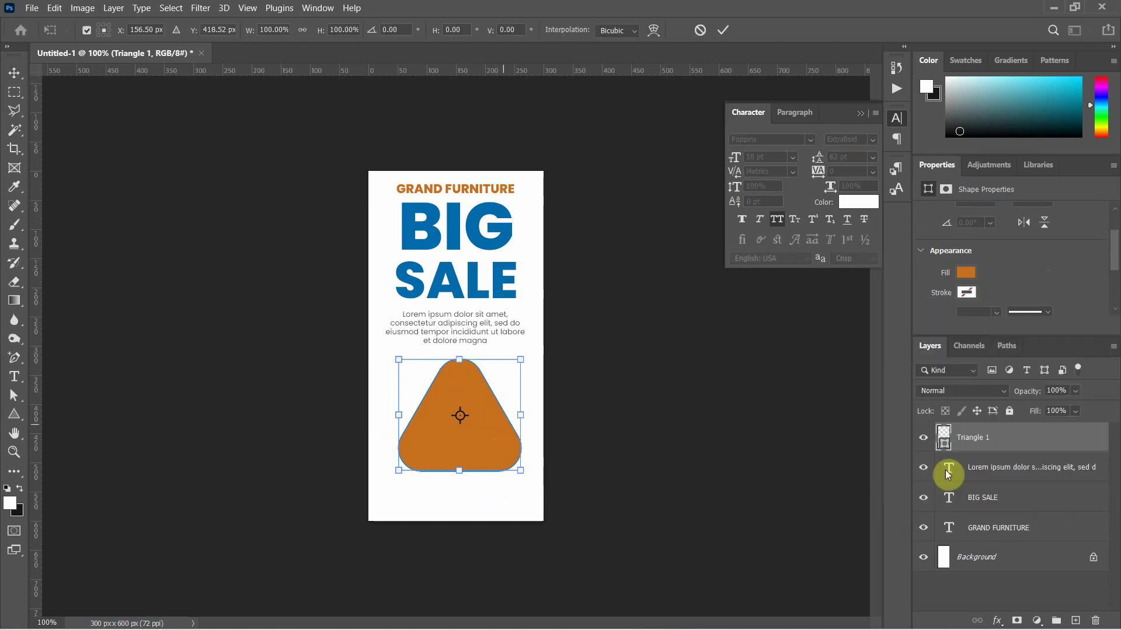
pyautogui.moveTo(1036, 440); pyautogui.dragTo(1076, 621)
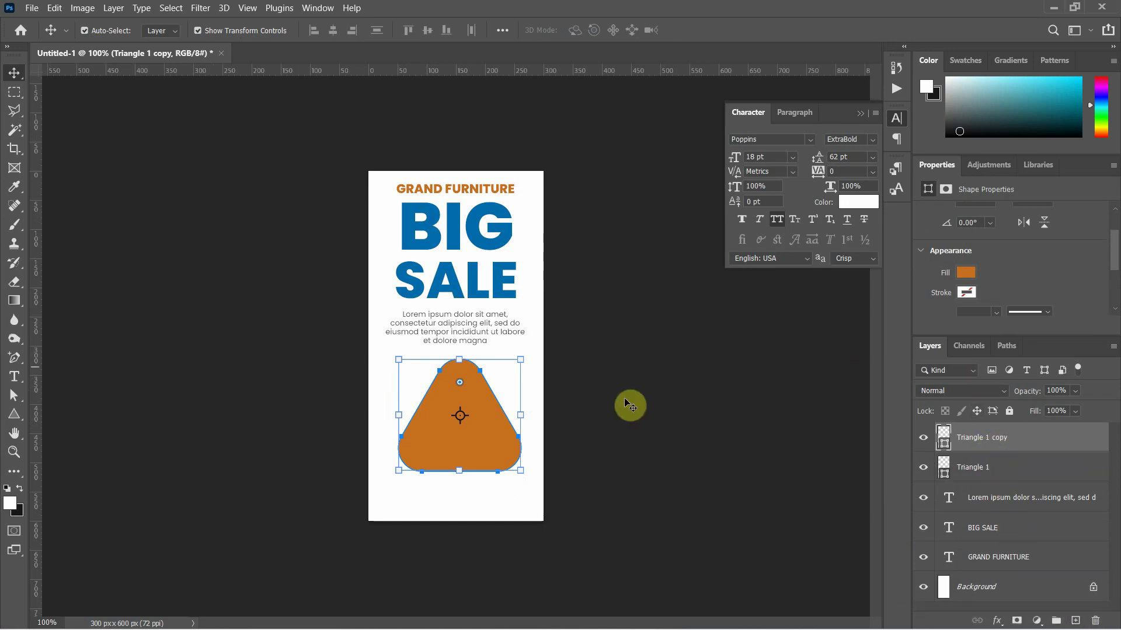
pyautogui.click(964, 275)
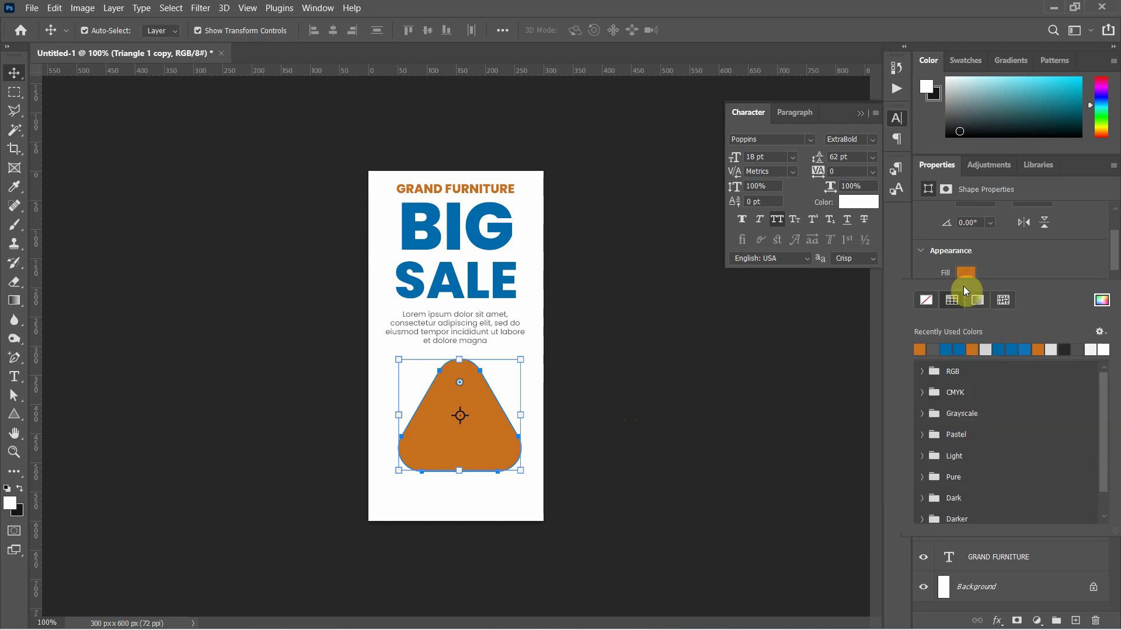
pyautogui.click(986, 349)
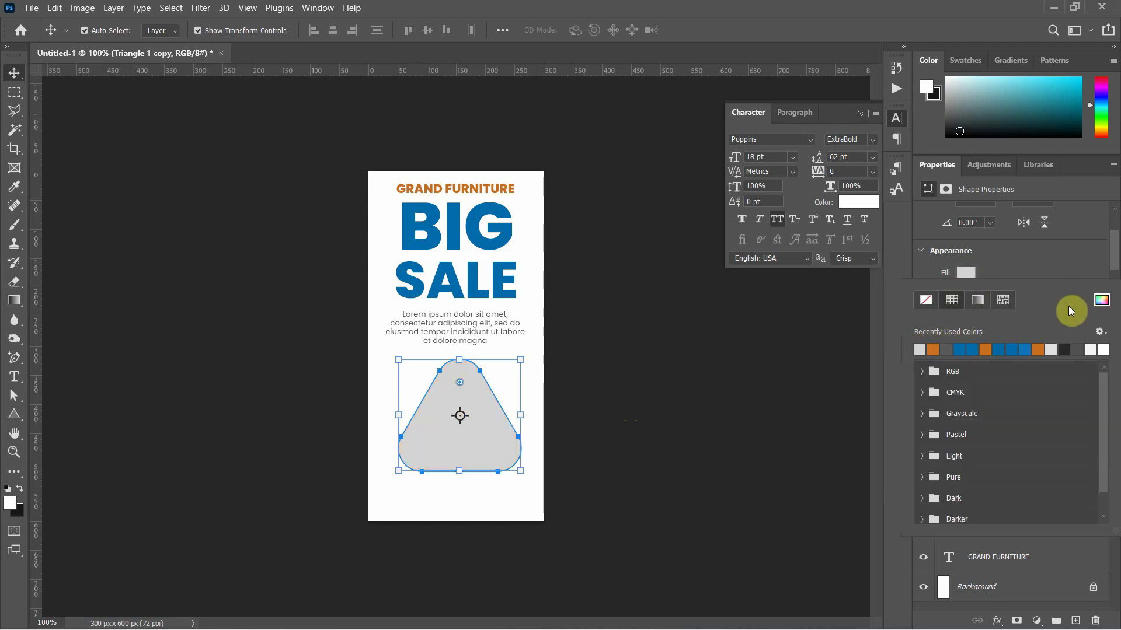
pyautogui.click(1102, 301)
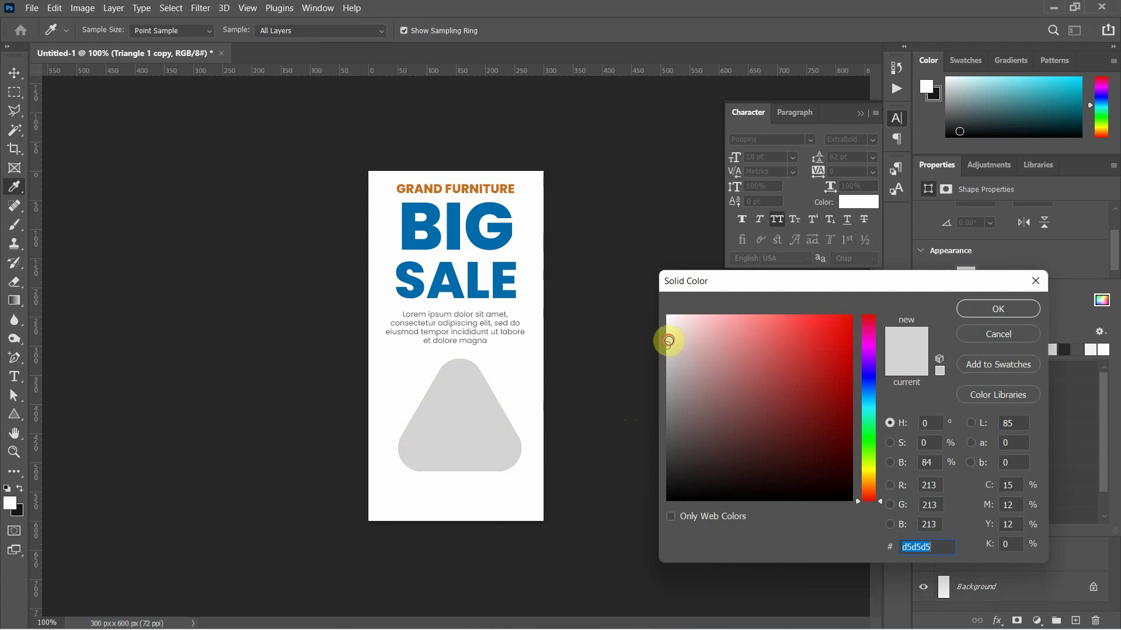
pyautogui.moveTo(669, 341); pyautogui.dragTo(666, 329)
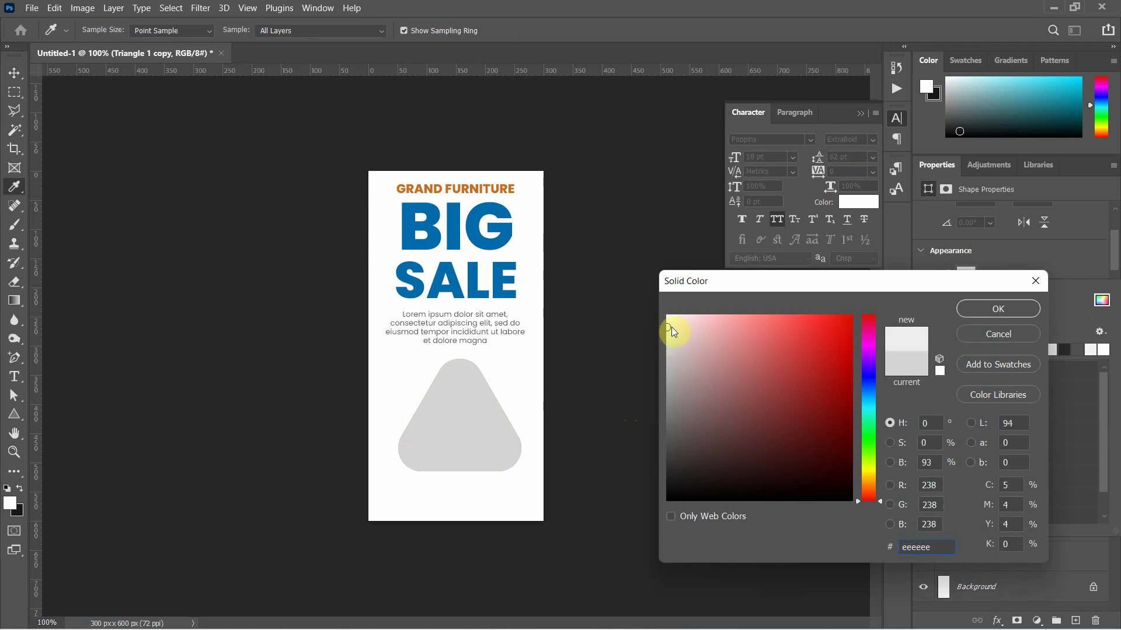
pyautogui.click(995, 307)
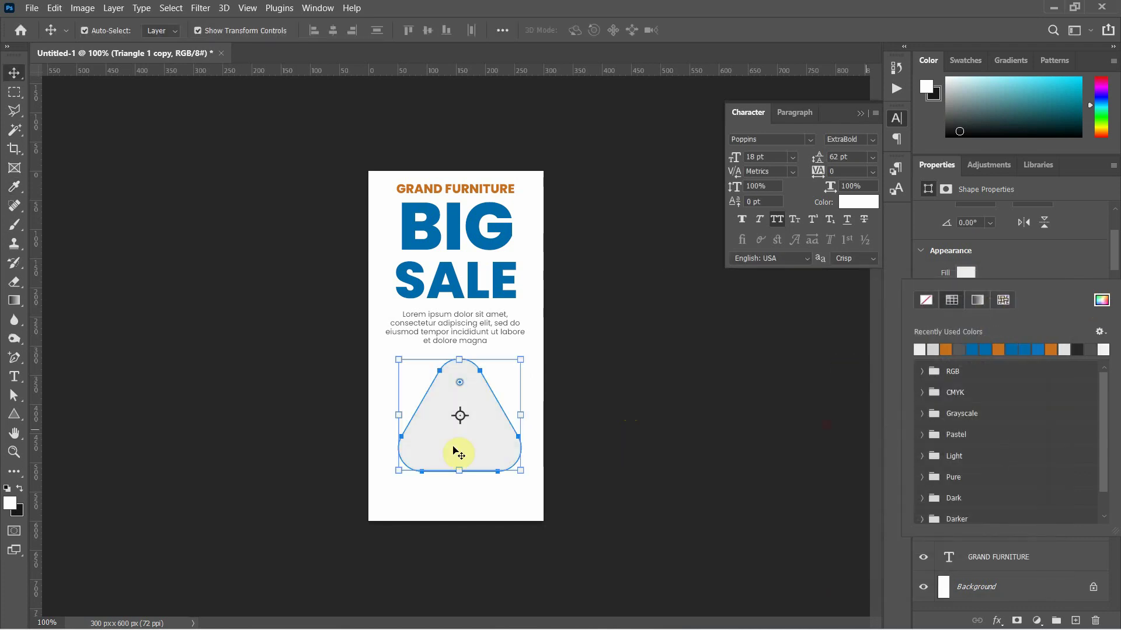
# - Rotate the grey triangle clockwise by about 14.6° and enlarge both triangles together
pyautogui.click(533, 355)
pyautogui.moveTo(534, 356); pyautogui.dragTo(550, 374)
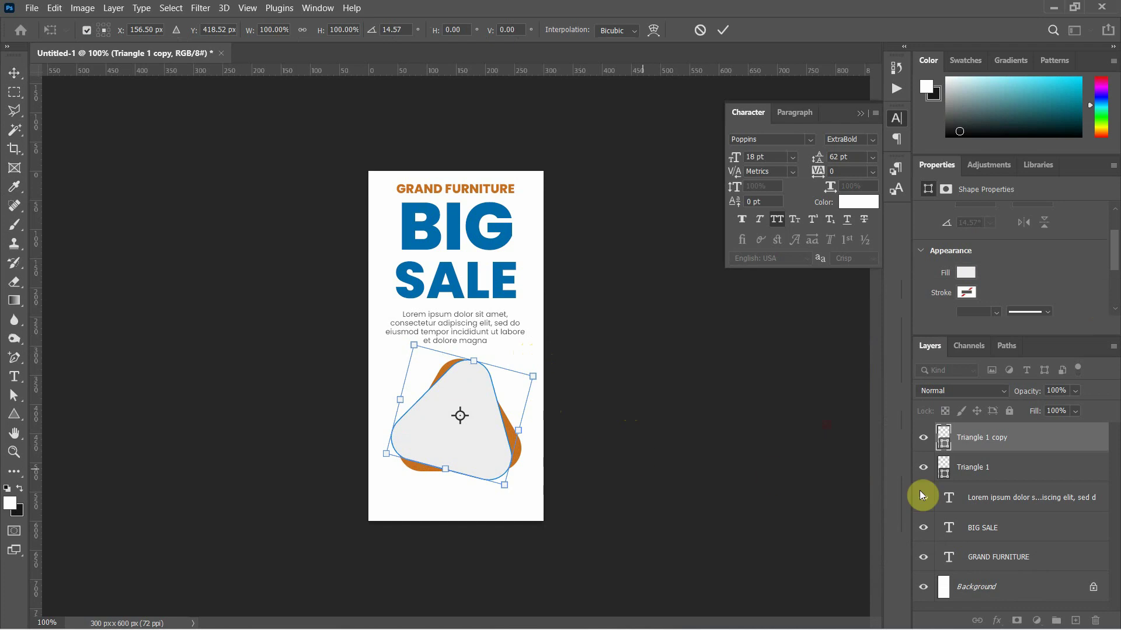
pyautogui.keyDown('ctrl'); pyautogui.click(1008, 470); pyautogui.keyUp('ctrl')
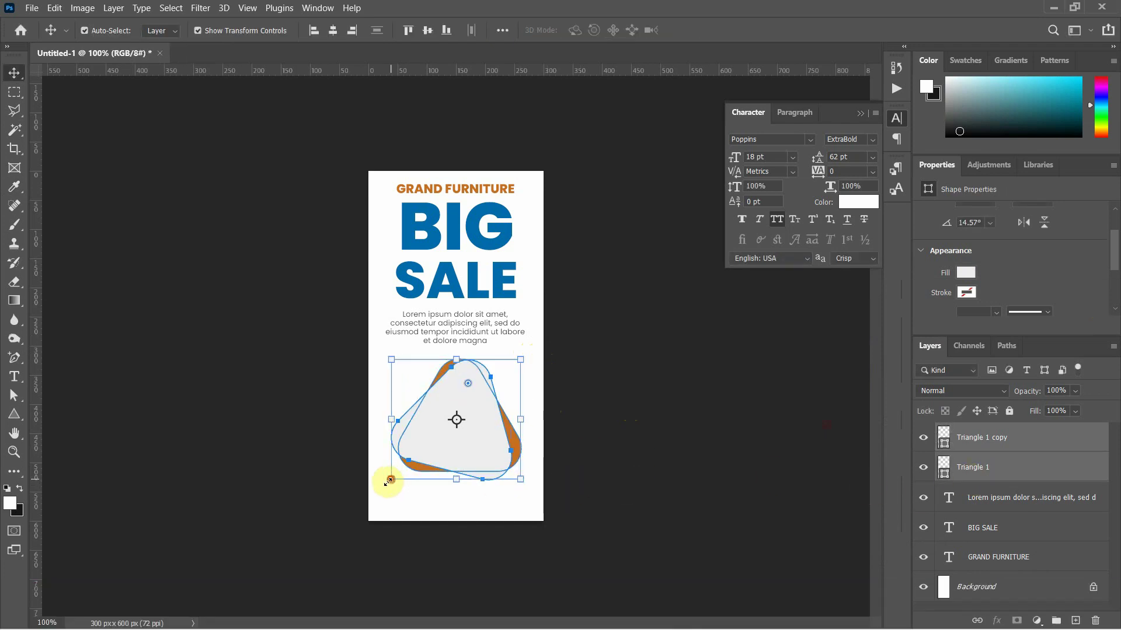
pyautogui.moveTo(390, 479); pyautogui.dragTo(379, 486)
pyautogui.press('Return')
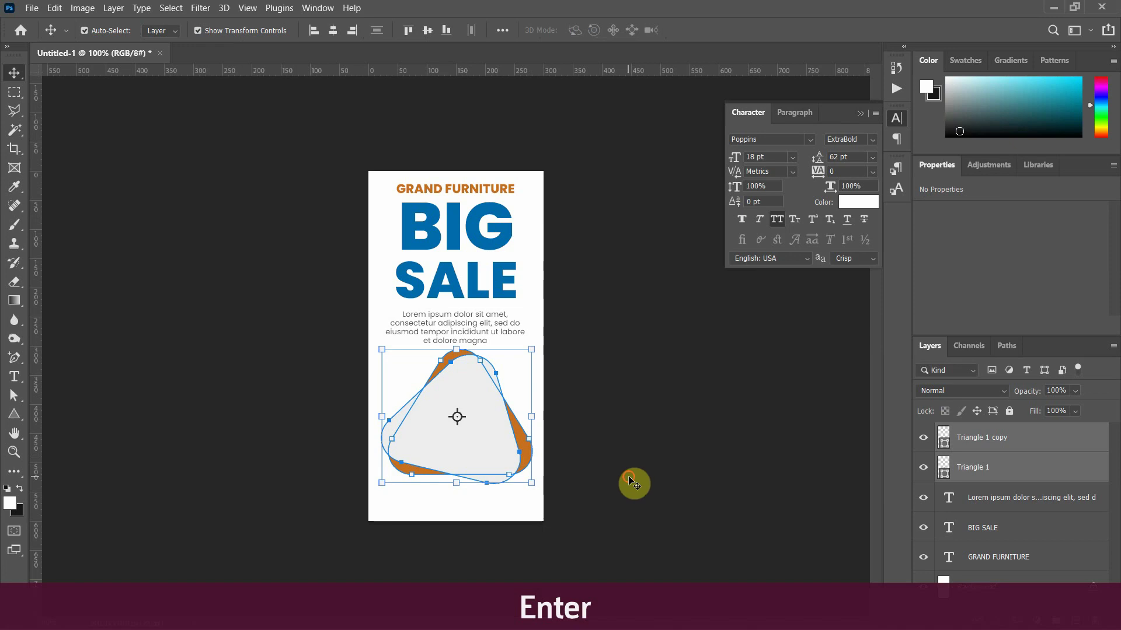
# - Add a drop shadow to the orange triangle with angle 130°, distance 12 px, spread 17% and size 16 px
pyautogui.click(523, 451)
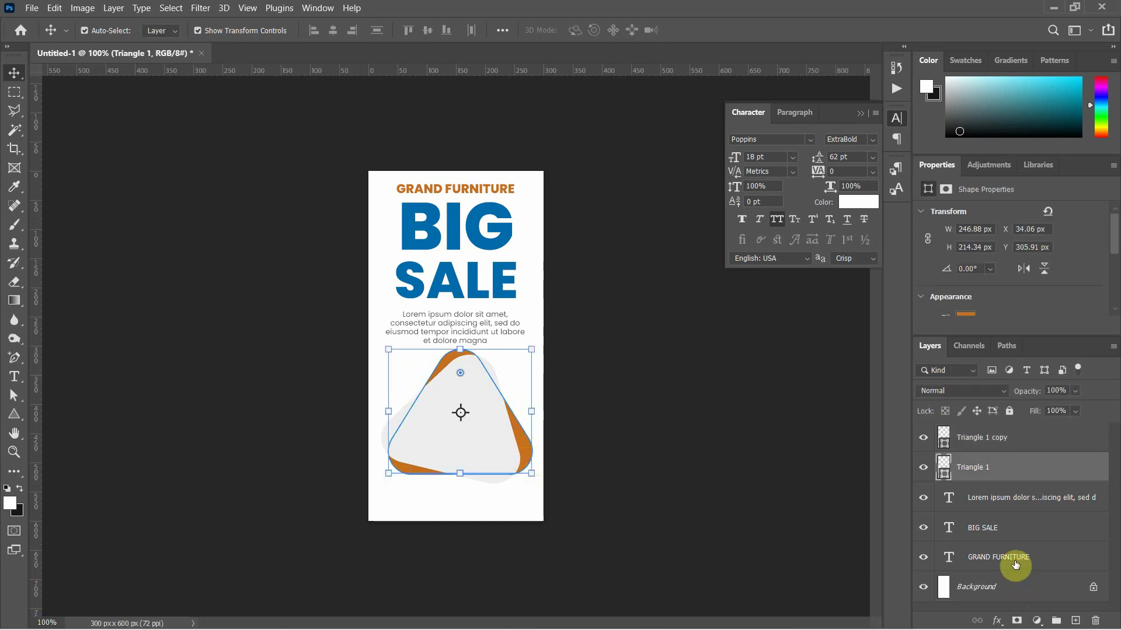
pyautogui.doubleClick(1082, 470)
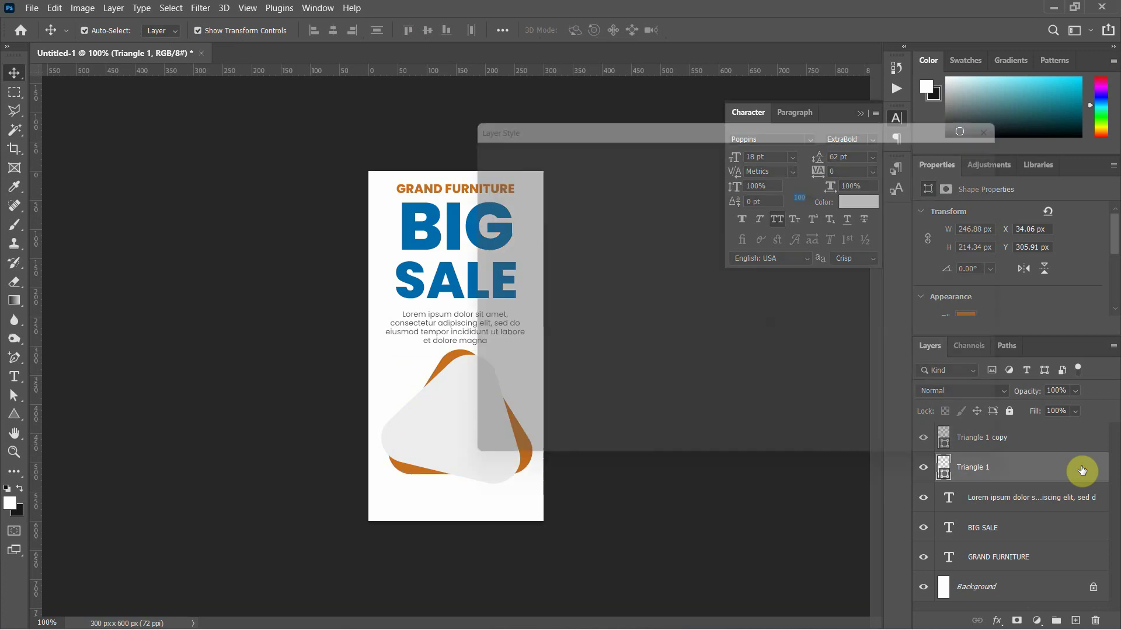
pyautogui.click(501, 398)
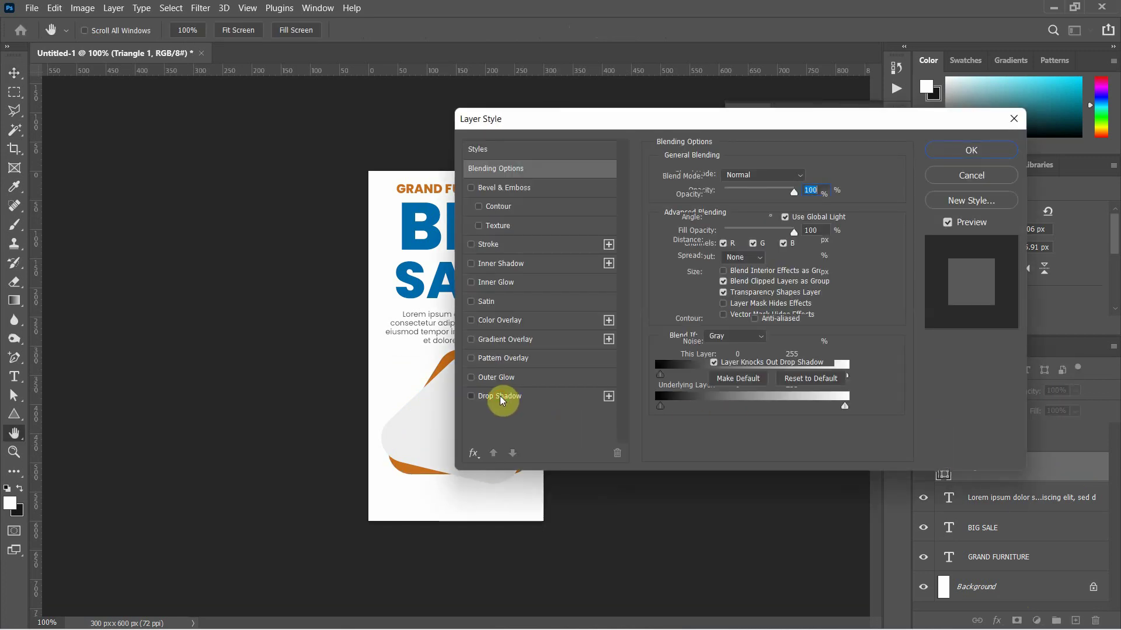
pyautogui.moveTo(562, 123); pyautogui.dragTo(682, 91)
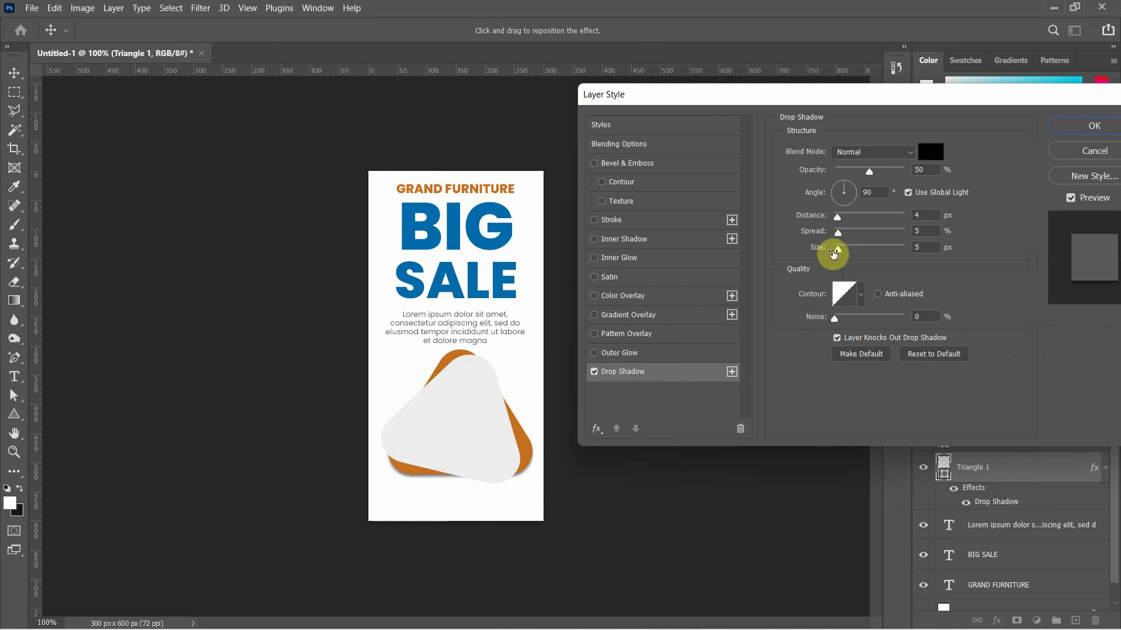
pyautogui.moveTo(839, 252); pyautogui.dragTo(847, 253)
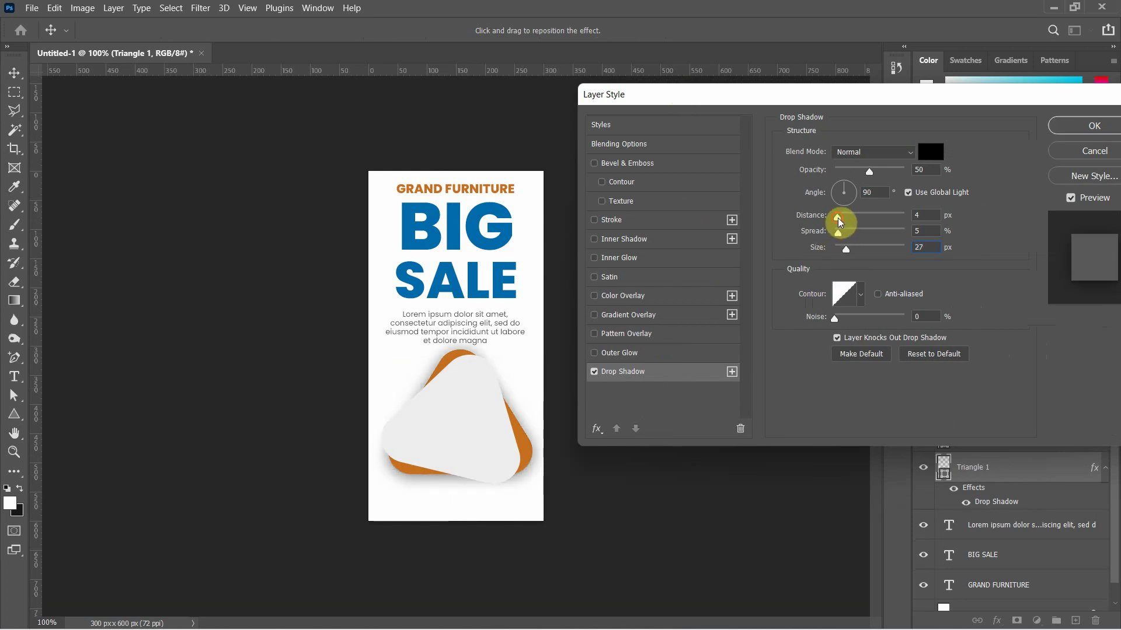
pyautogui.moveTo(838, 221); pyautogui.dragTo(845, 224)
pyautogui.click(840, 191)
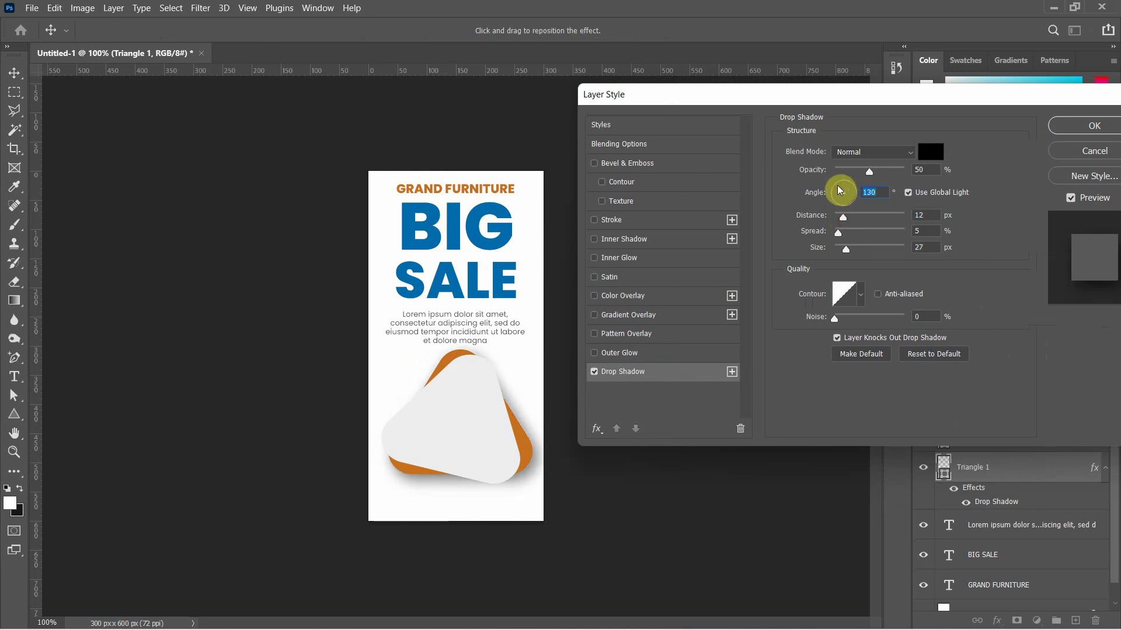
pyautogui.click(843, 251)
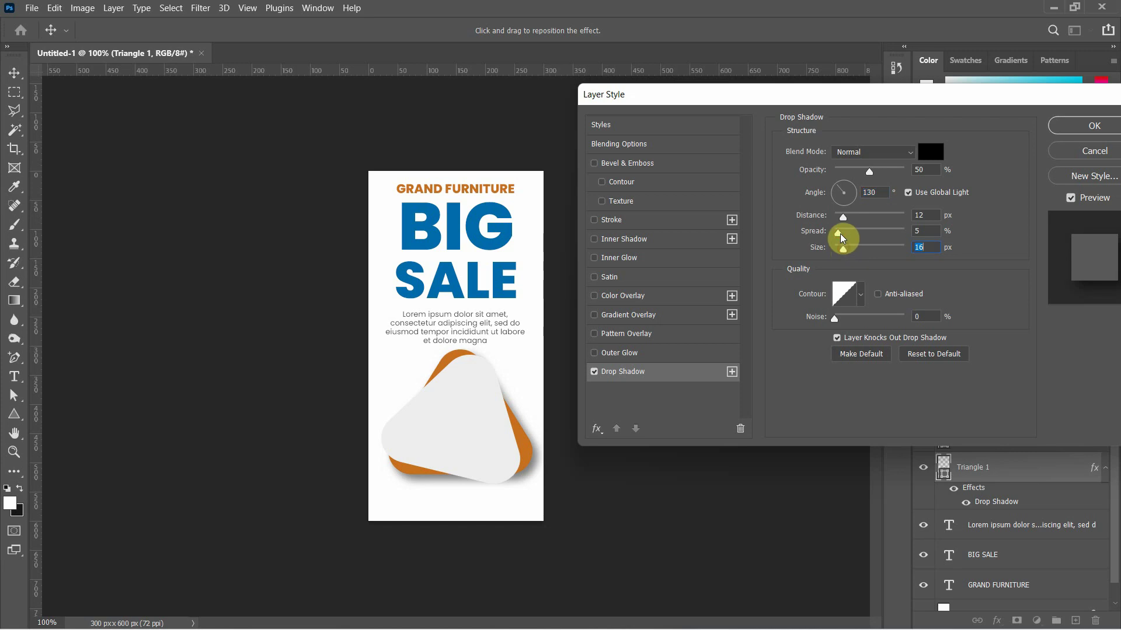
pyautogui.moveTo(847, 234); pyautogui.dragTo(851, 233)
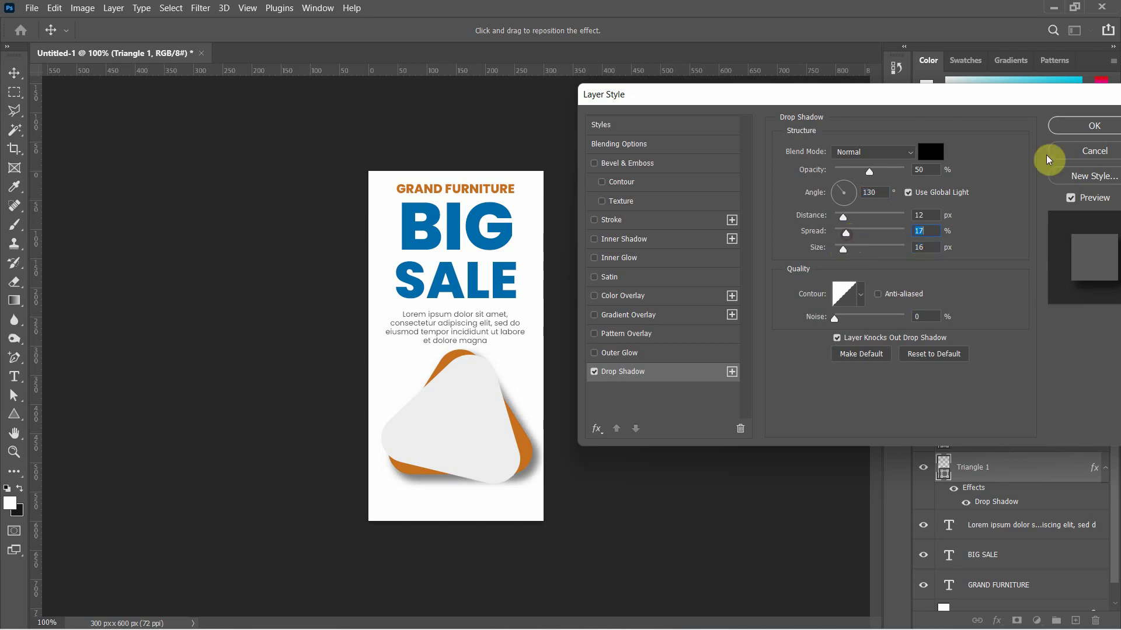
pyautogui.click(1082, 125)
# - Add a drop shadow to the grey triangle with angle 130°, distance 12 px, spread 17% and size 16 px
pyautogui.click(495, 412)
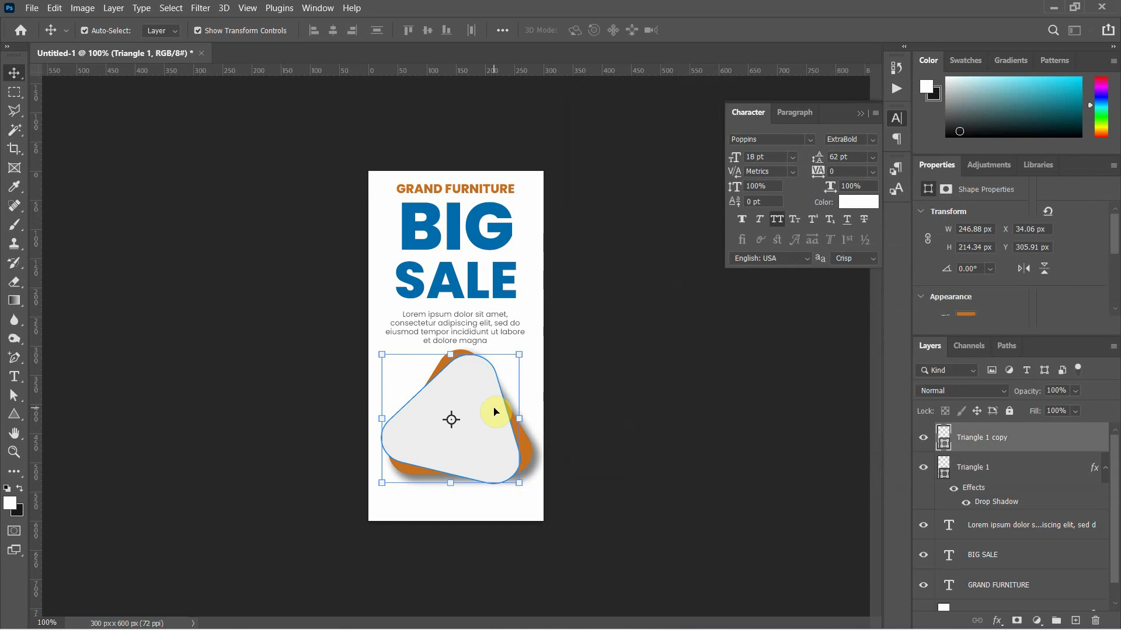
pyautogui.doubleClick(1099, 438)
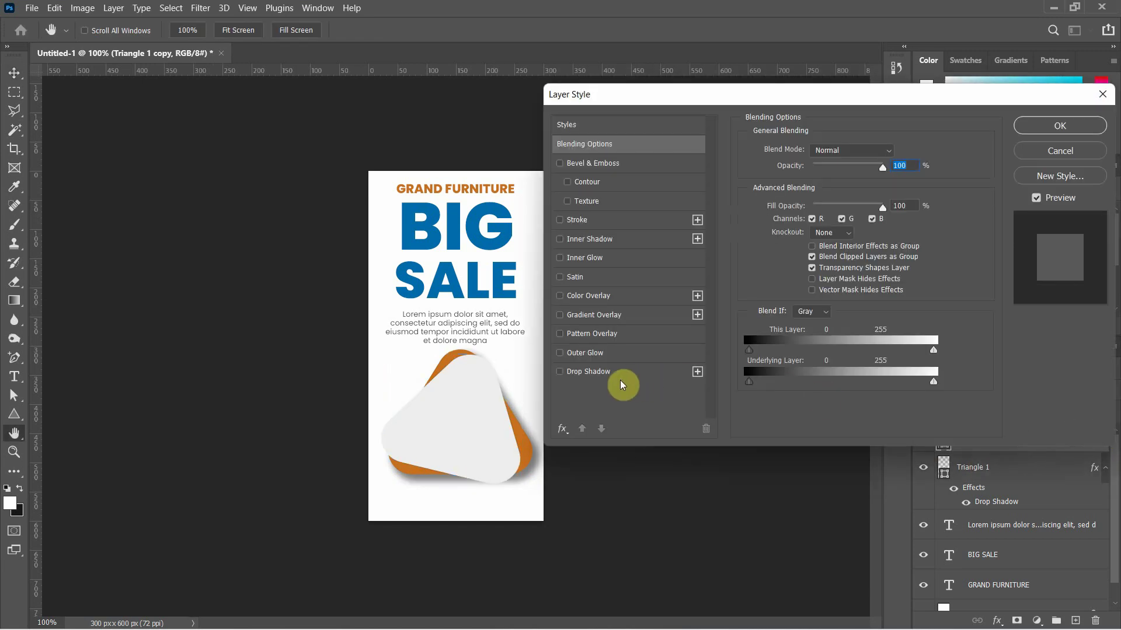
pyautogui.click(587, 373)
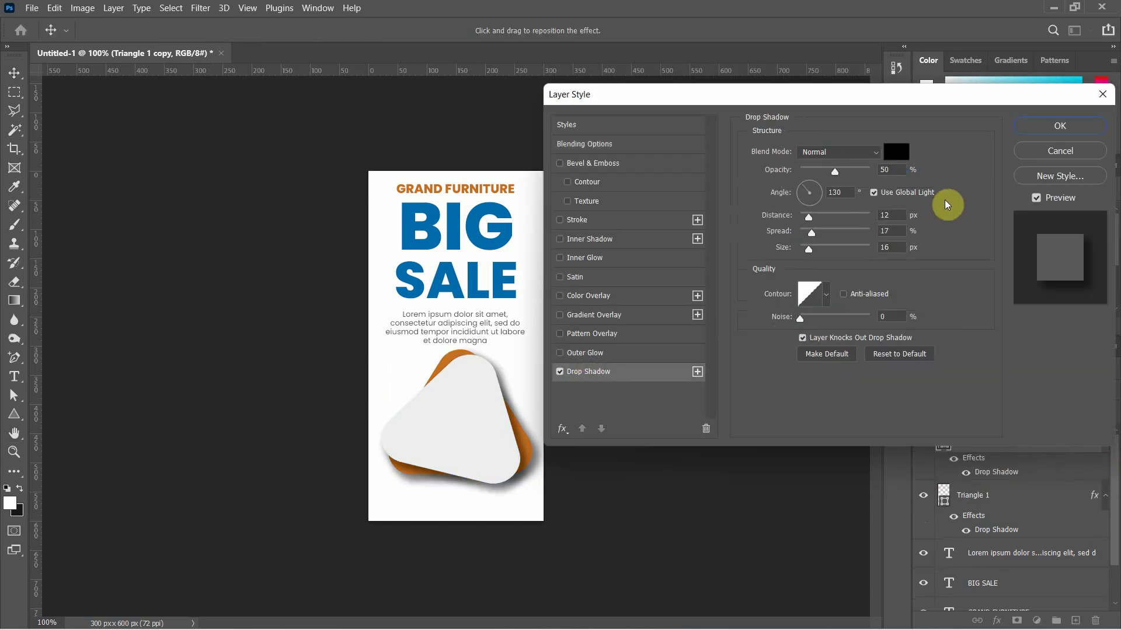
pyautogui.click(1057, 128)
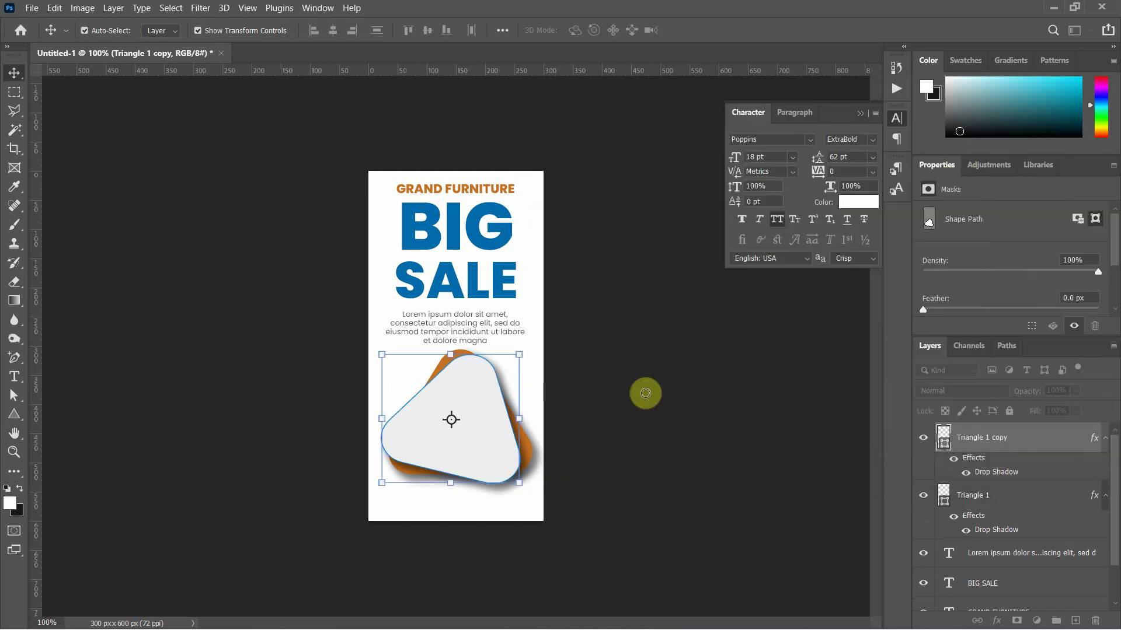
pyautogui.click(597, 366)
pyautogui.press('Return')
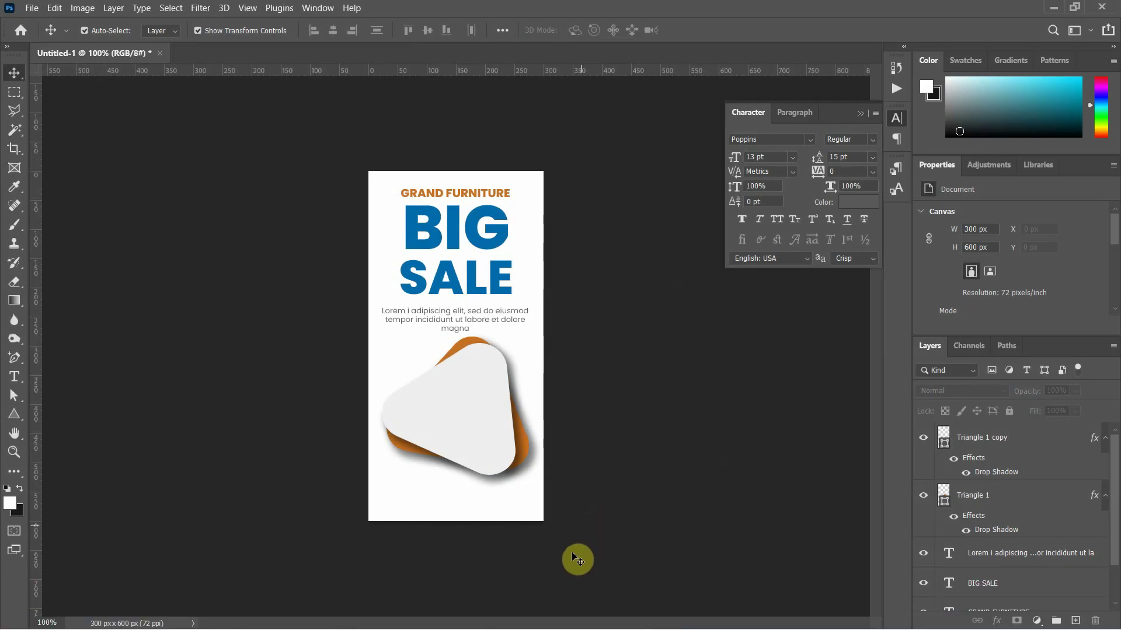
# - Switch to File Explorer and place Armchair.png from the Desktop folder into the banner document
pyautogui.moveTo(566, 629)
pyautogui.click(482, 622)
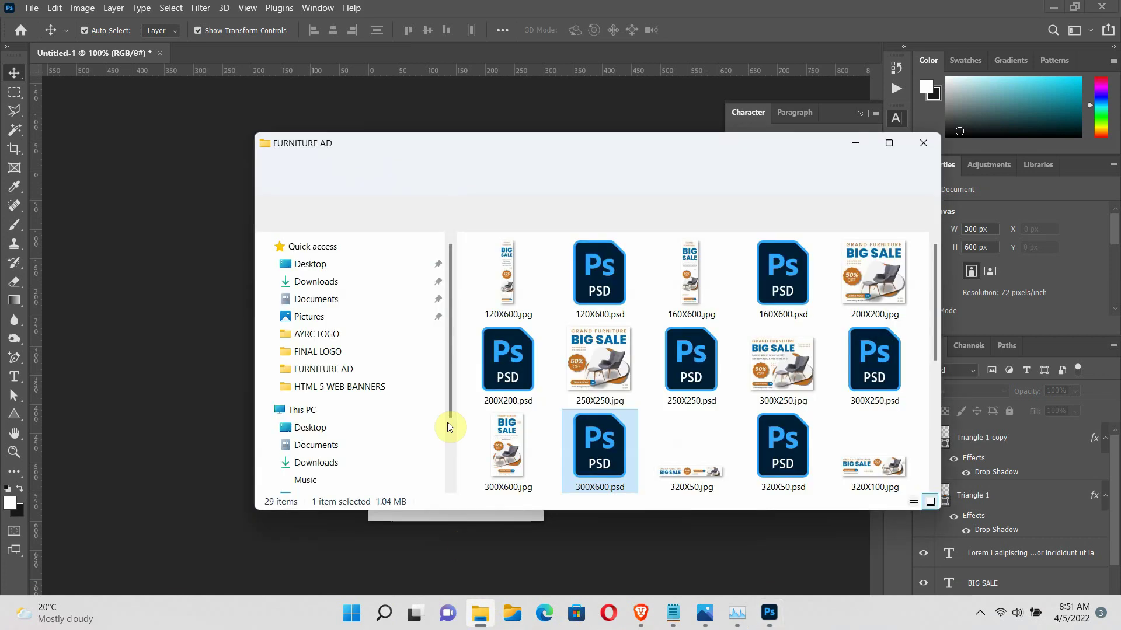
pyautogui.click(323, 267)
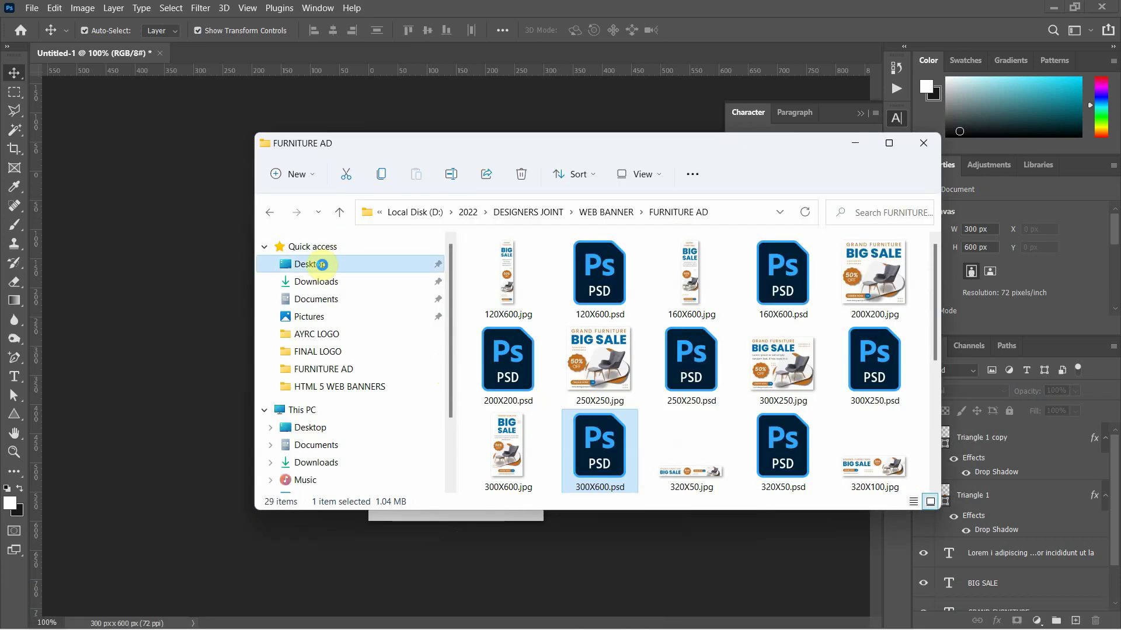
pyautogui.moveTo(653, 147); pyautogui.dragTo(930, 245)
pyautogui.moveTo(866, 382); pyautogui.dragTo(458, 401)
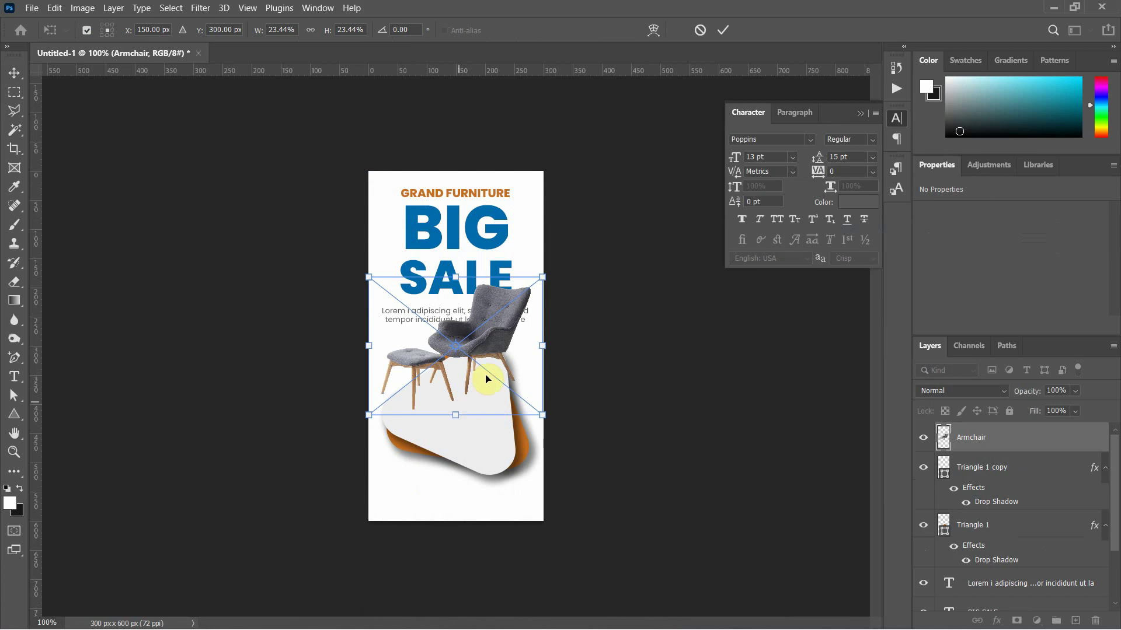
# - Scale the armchair image to about 18.37% and position it over the grey triangle
pyautogui.moveTo(496, 339); pyautogui.dragTo(496, 370)
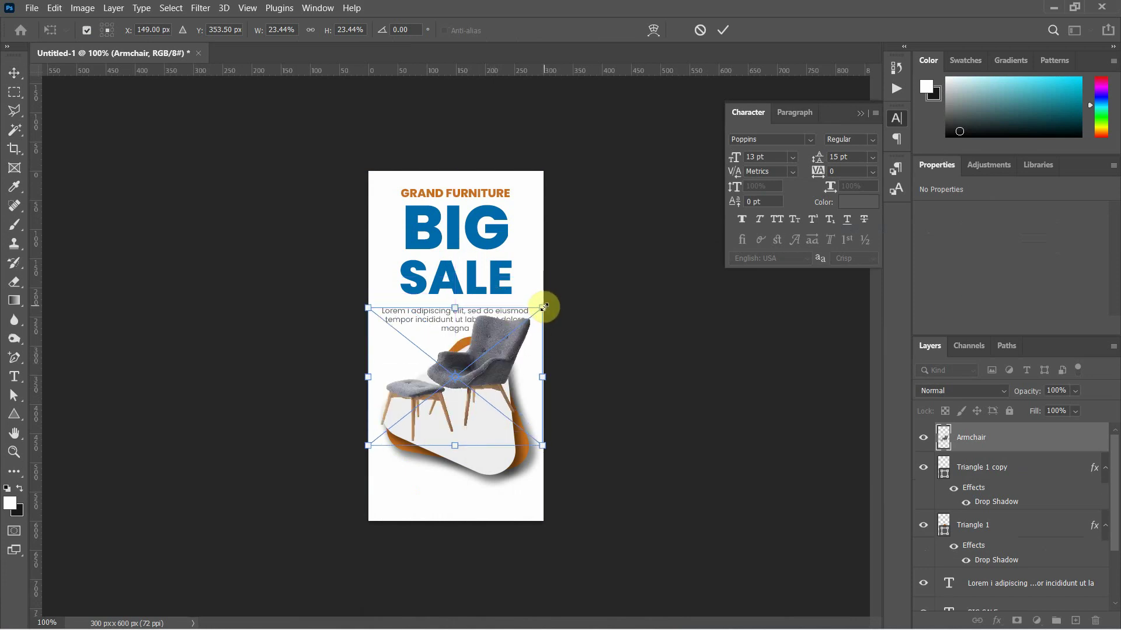
pyautogui.moveTo(543, 307); pyautogui.dragTo(521, 328)
pyautogui.moveTo(490, 371); pyautogui.dragTo(493, 391)
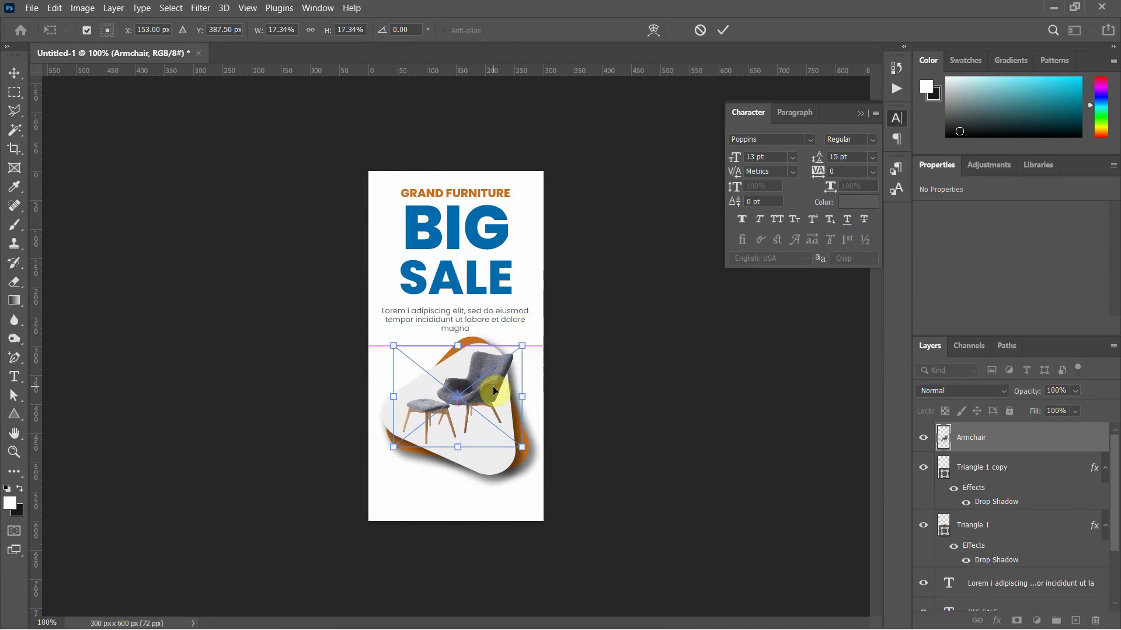
pyautogui.moveTo(523, 347); pyautogui.dragTo(529, 345)
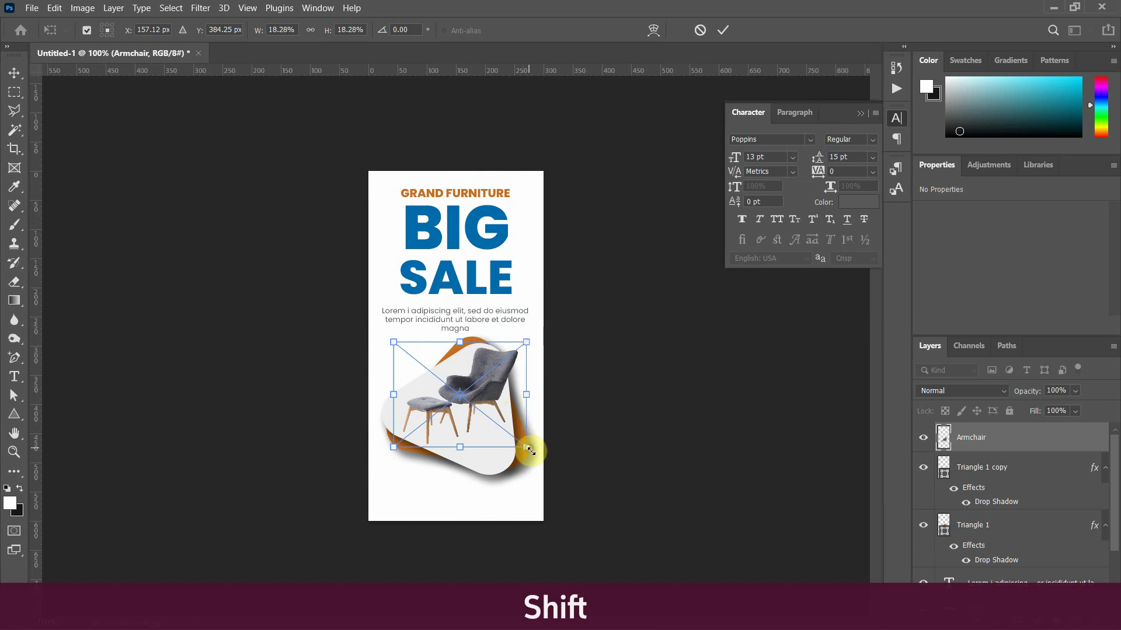
pyautogui.moveTo(529, 450); pyautogui.dragTo(530, 451)
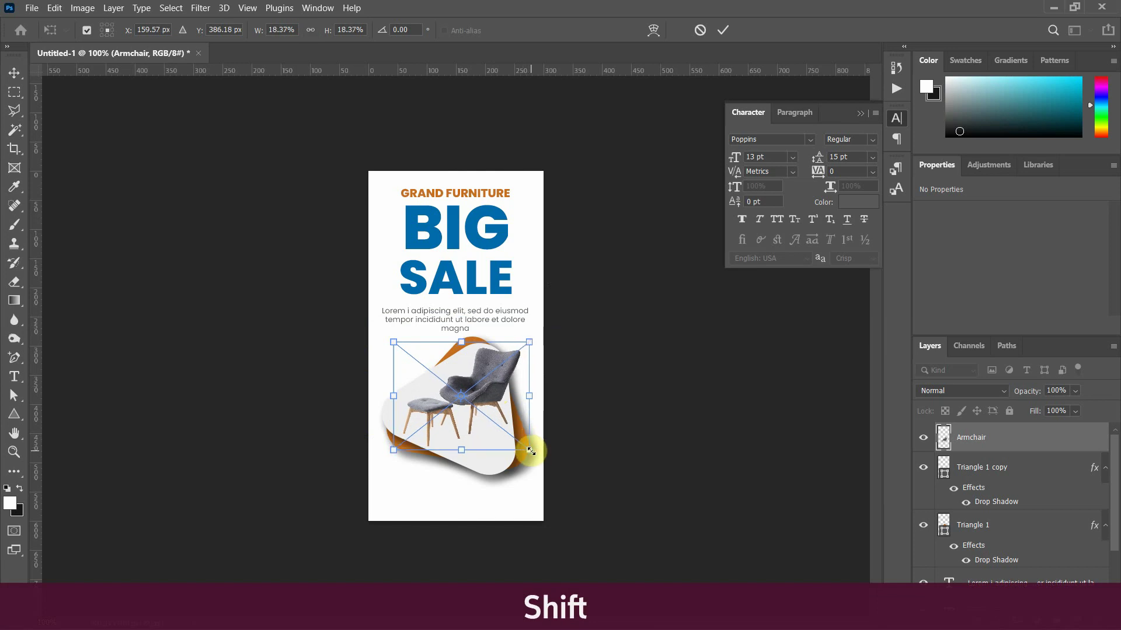
pyautogui.press('Return')
pyautogui.click(639, 419)
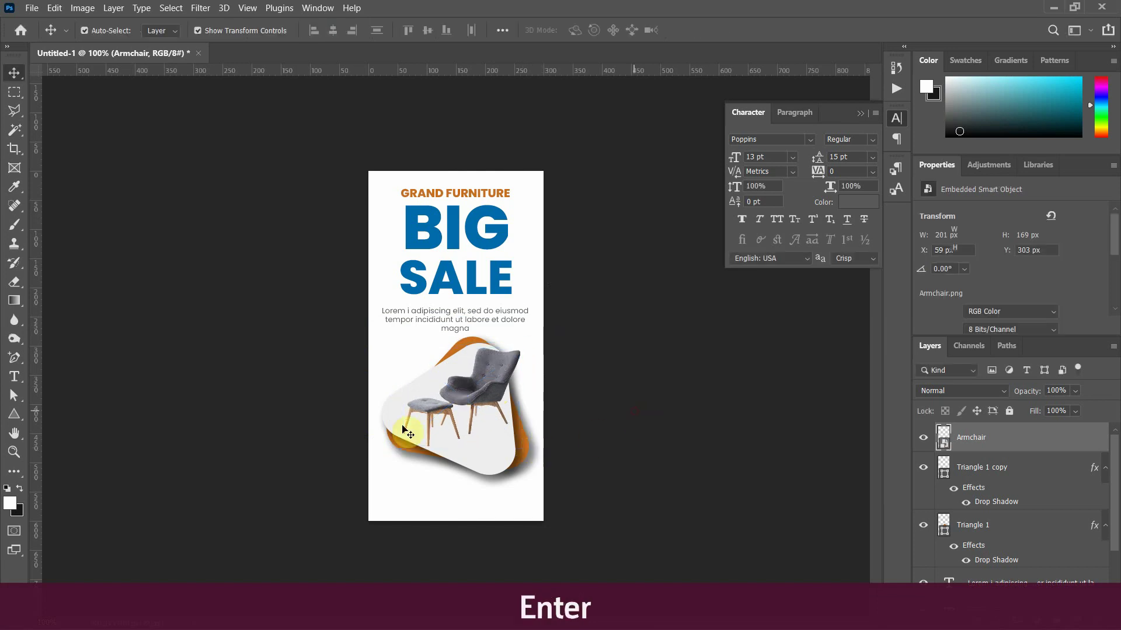
# - Draw a circle about 121 px in diameter over the footstool and the armchair's front edge
pyautogui.click(19, 420)
pyautogui.click(65, 426)
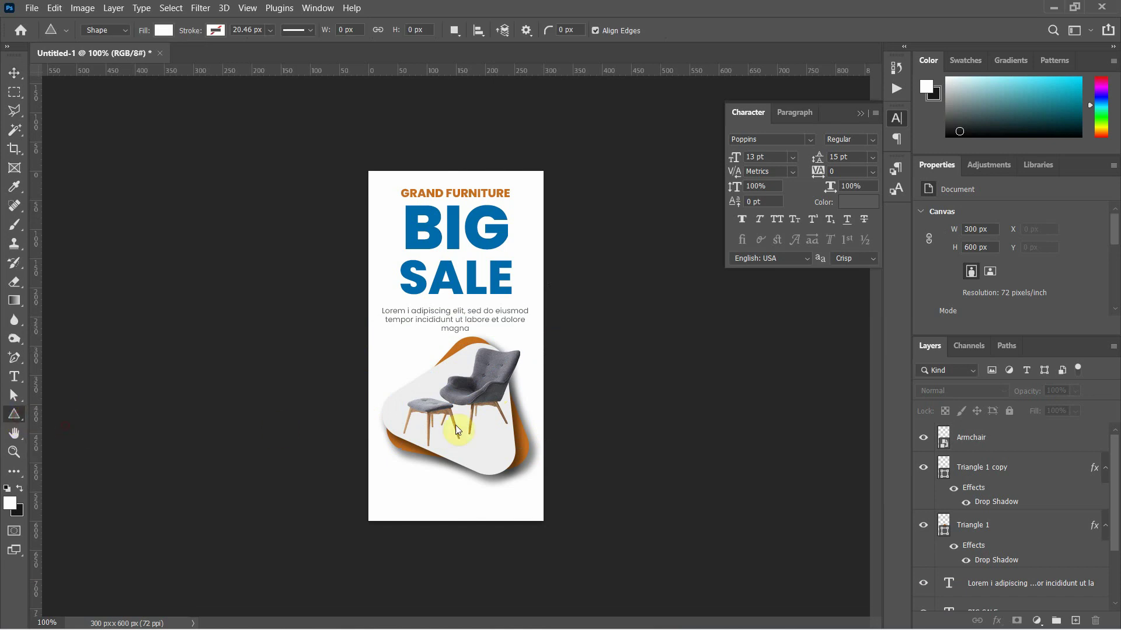
pyautogui.moveTo(405, 356); pyautogui.dragTo(482, 426)
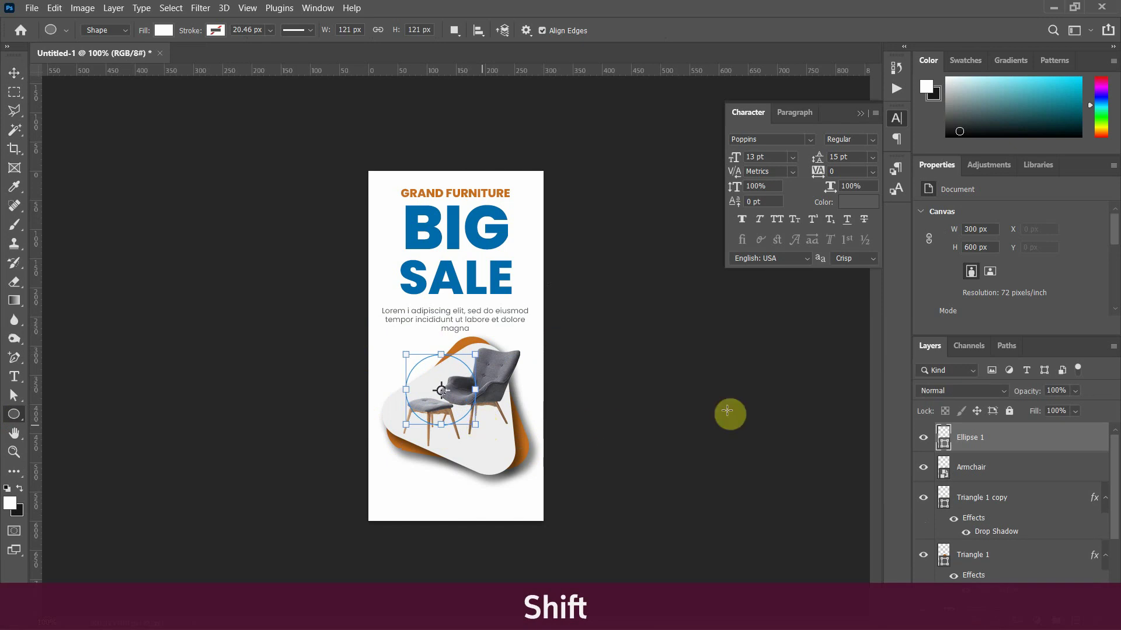
# - Fill the circle with dark grey 313131
pyautogui.scroll(-1, 999, 305)
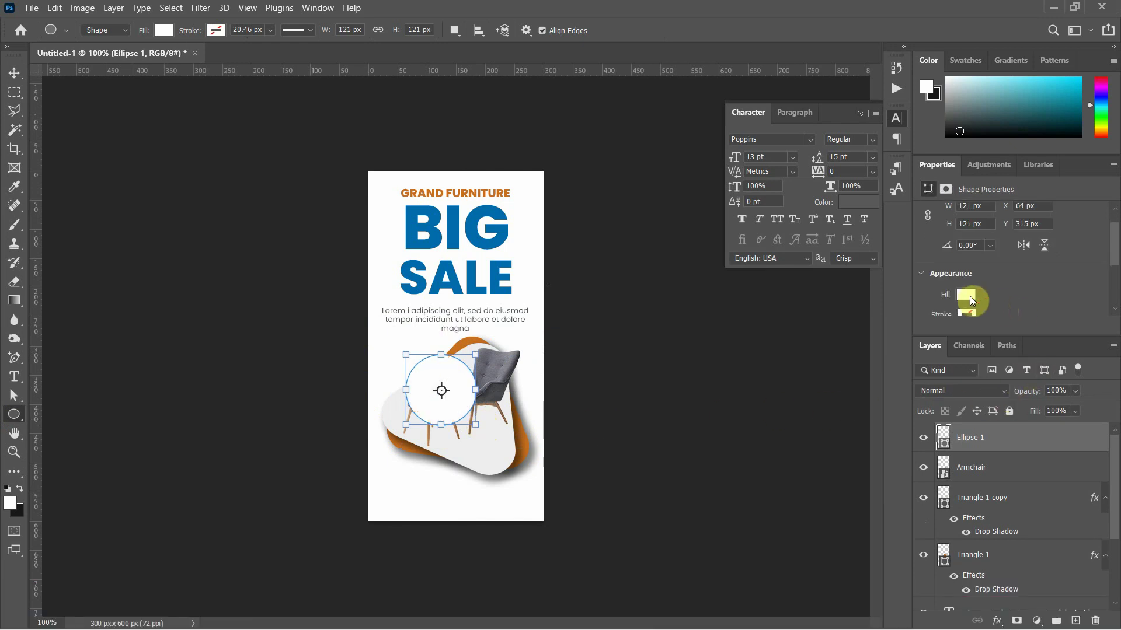
pyautogui.click(963, 295)
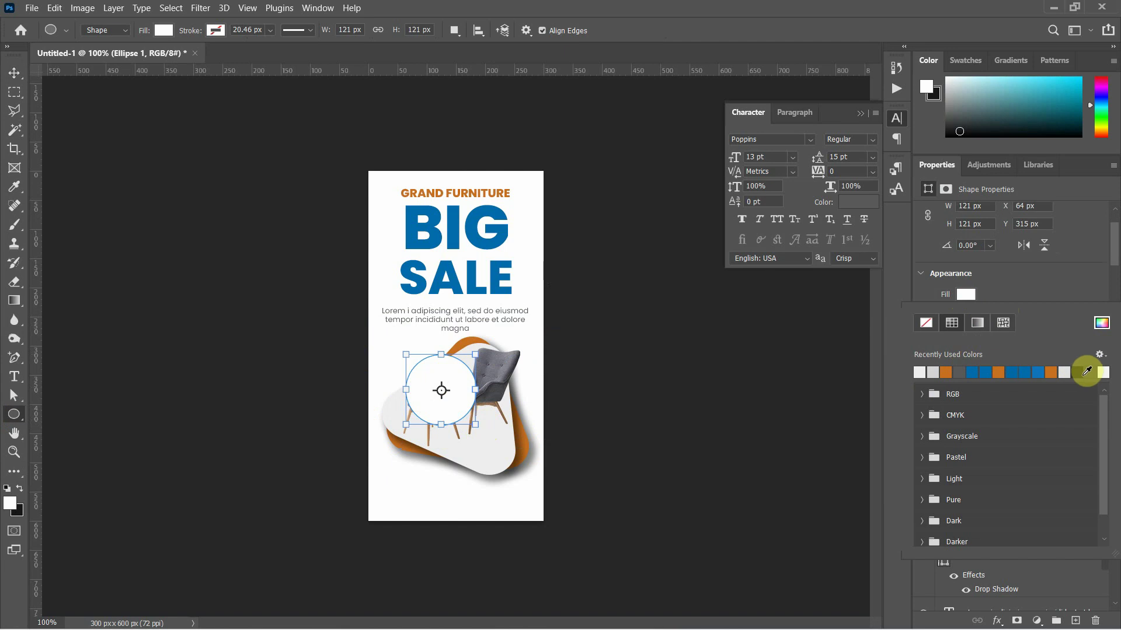
pyautogui.click(1101, 324)
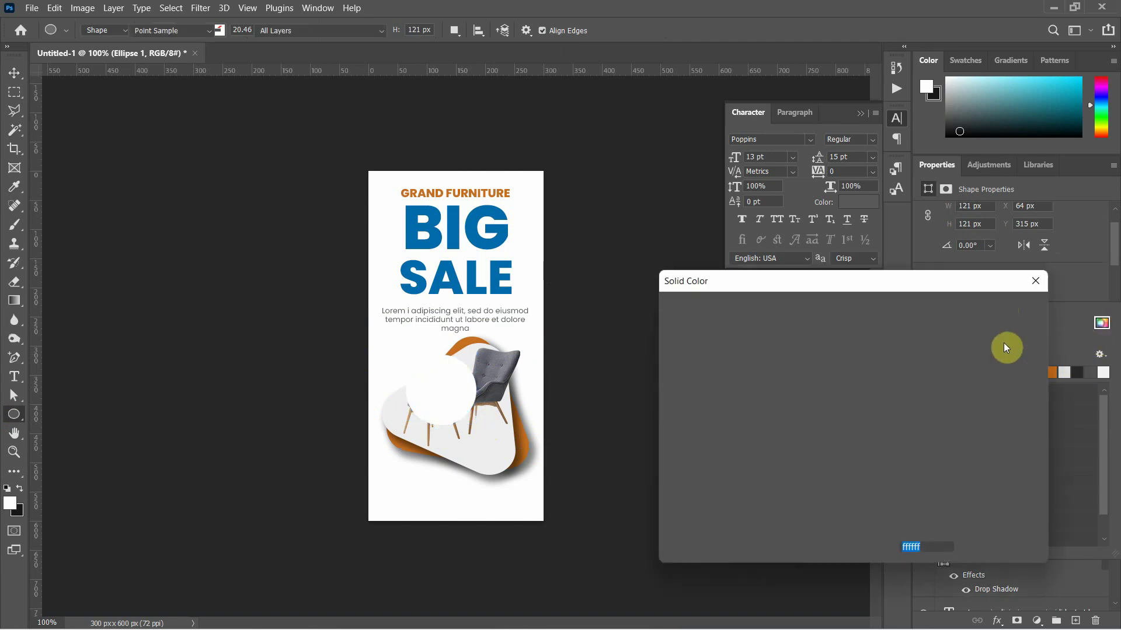
pyautogui.click(668, 465)
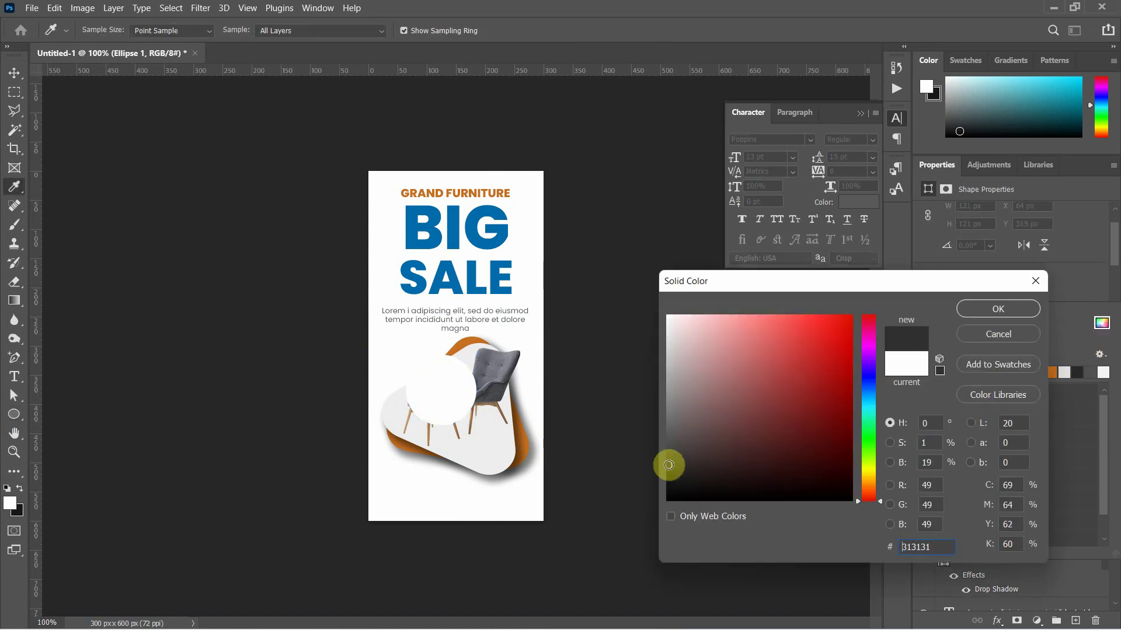
pyautogui.click(996, 309)
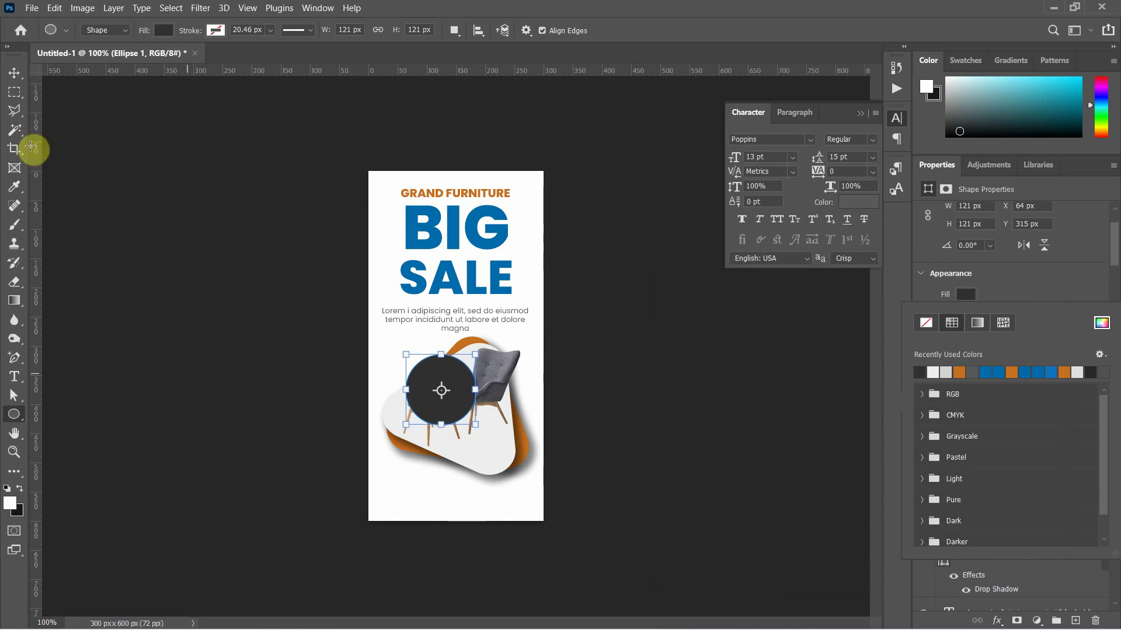
pyautogui.click(15, 75)
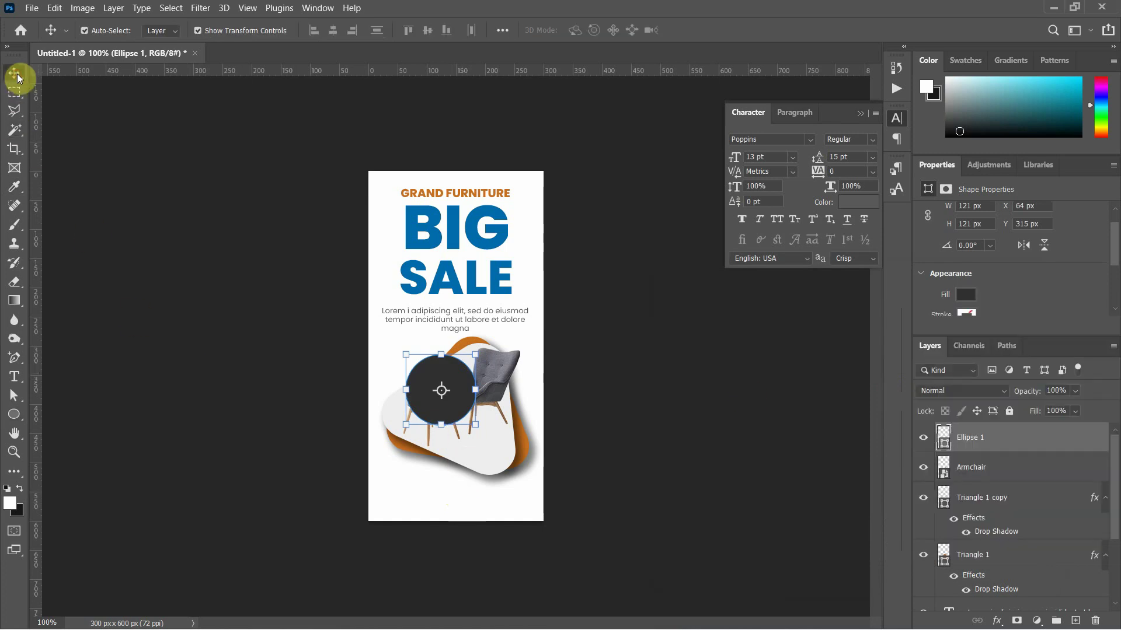
# - Rasterize the dark circle and soften its outer edge all around with the 69 px soft Eraser
pyautogui.click(16, 287)
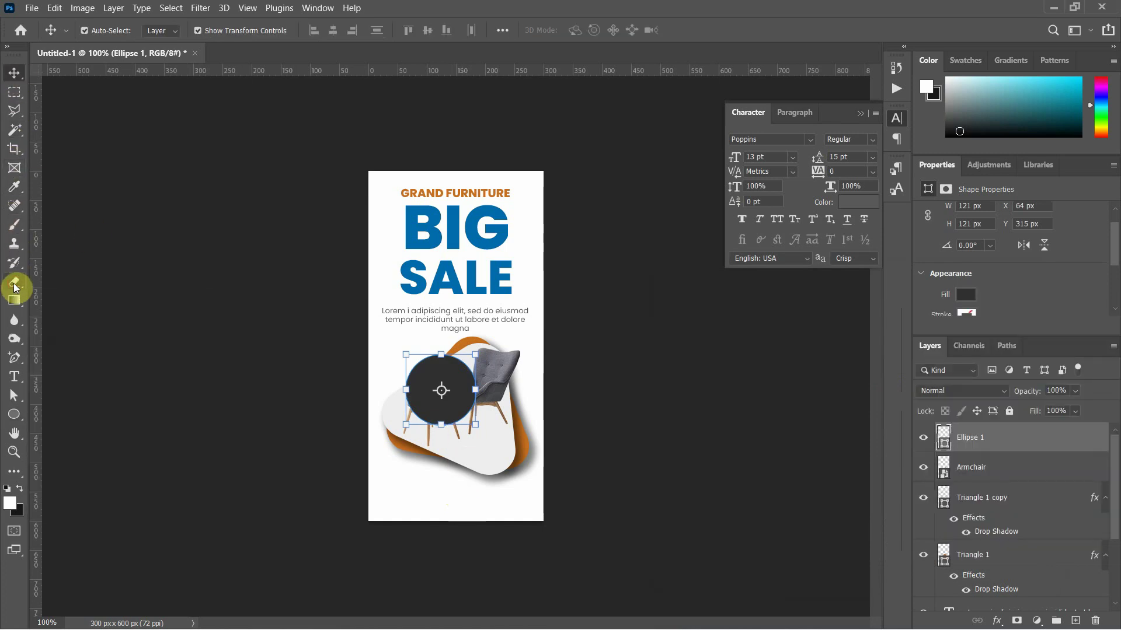
pyautogui.click(428, 384)
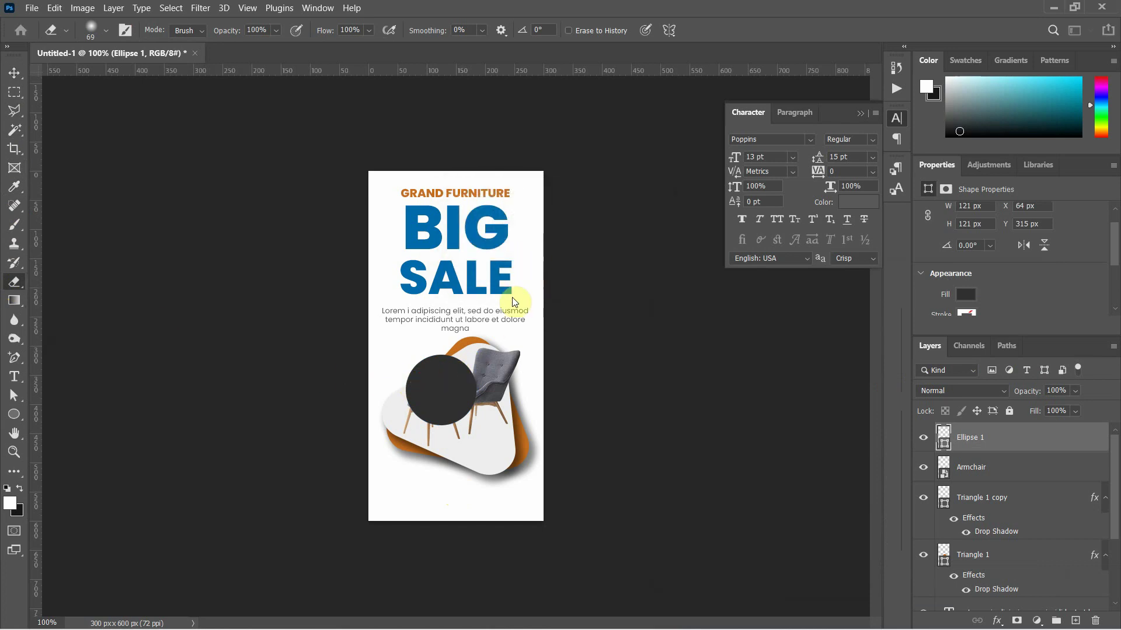
pyautogui.scroll(1, 465, 430)
pyautogui.scroll(5, 465, 429)
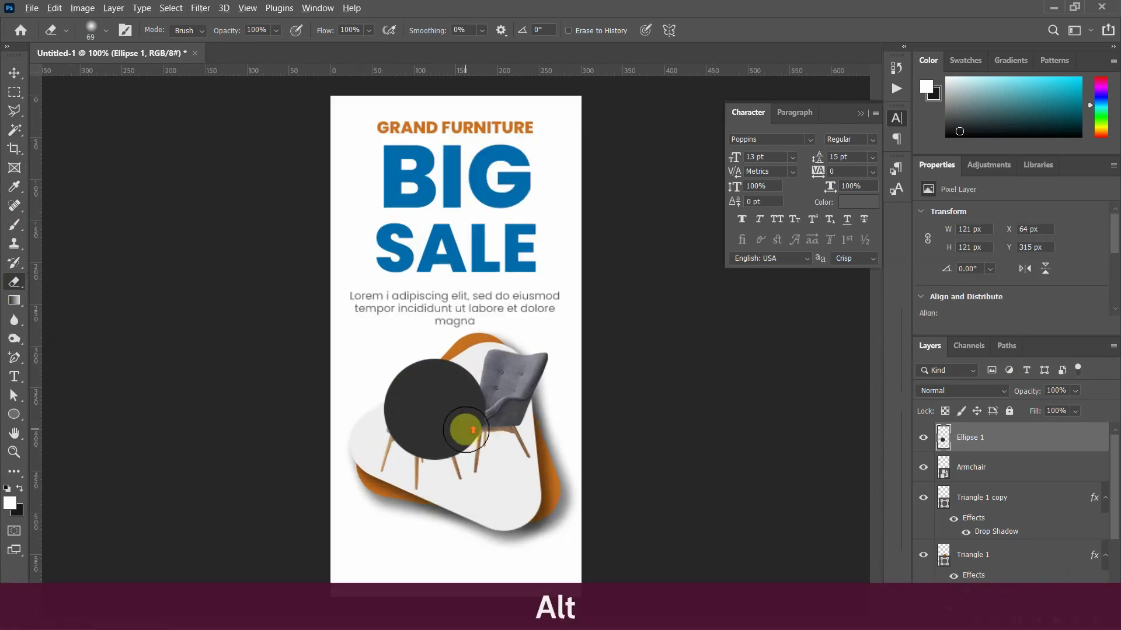
pyautogui.moveTo(472, 365)
pyautogui.mouseDown()
pyautogui.moveTo(500, 414)
pyautogui.moveTo(504, 461)
pyautogui.moveTo(486, 498)
pyautogui.moveTo(441, 512)
pyautogui.moveTo(379, 502)
pyautogui.moveTo(344, 467)
pyautogui.moveTo(335, 409)
pyautogui.moveTo(356, 368)
pyautogui.mouseUp()
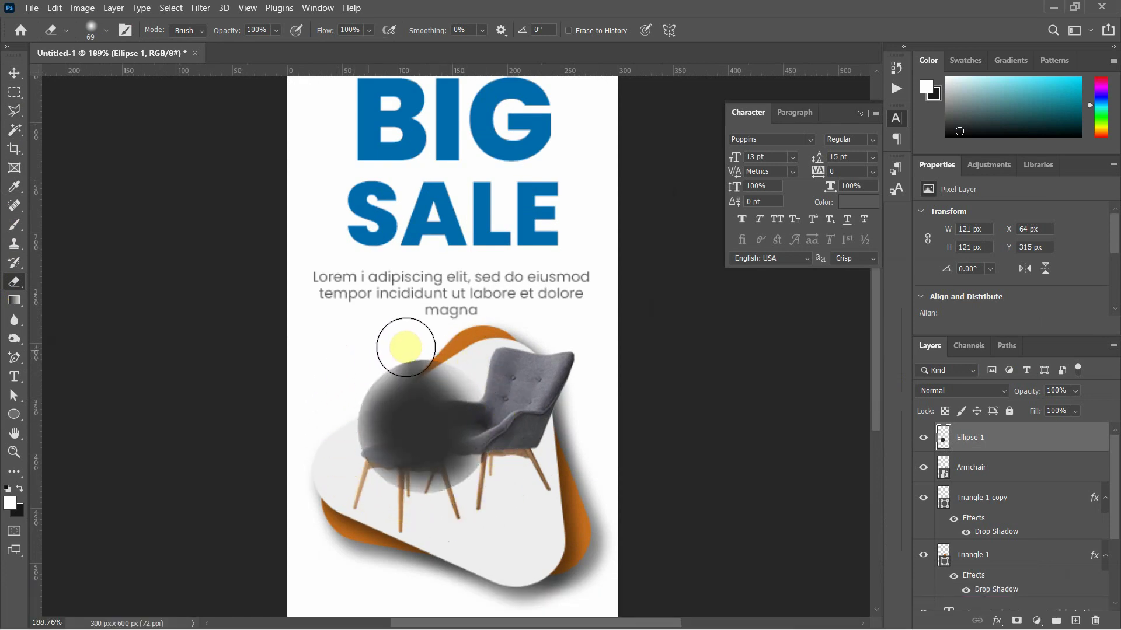
pyautogui.moveTo(508, 441)
pyautogui.mouseDown()
pyautogui.moveTo(491, 490)
pyautogui.moveTo(468, 501)
pyautogui.moveTo(424, 511)
pyautogui.moveTo(369, 499)
pyautogui.moveTo(343, 479)
pyautogui.moveTo(329, 413)
pyautogui.moveTo(331, 391)
pyautogui.moveTo(387, 348)
pyautogui.moveTo(376, 346)
pyautogui.moveTo(342, 387)
pyautogui.moveTo(314, 459)
pyautogui.moveTo(350, 375)
pyautogui.moveTo(392, 348)
pyautogui.moveTo(468, 351)
pyautogui.mouseUp()
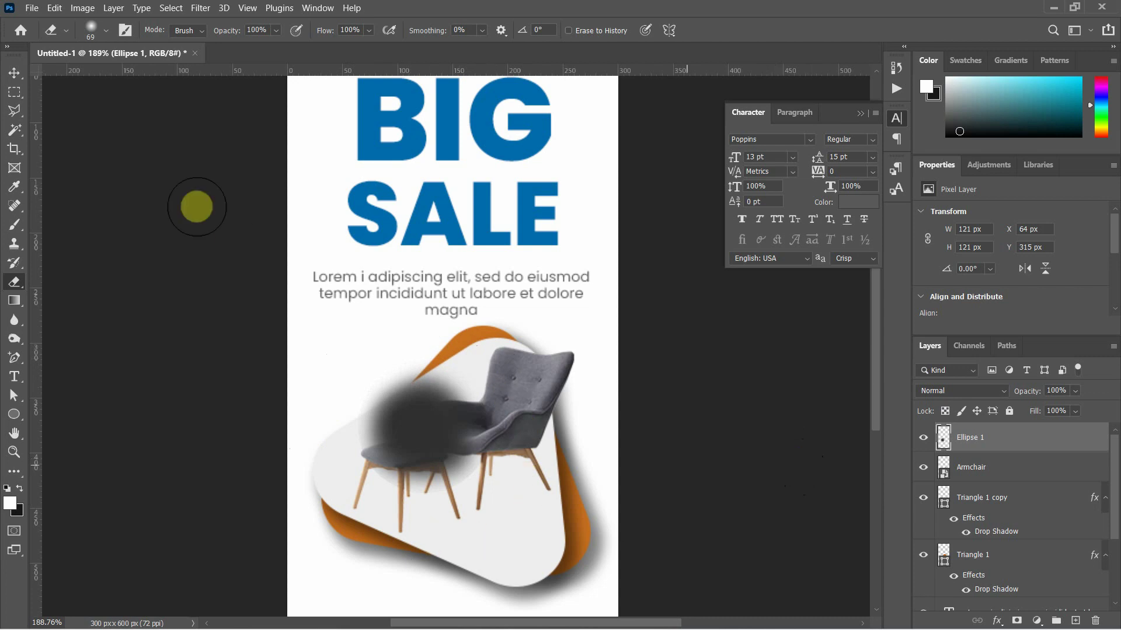
# - Set the fill of the softened dark circle layer to 51%
pyautogui.click(14, 72)
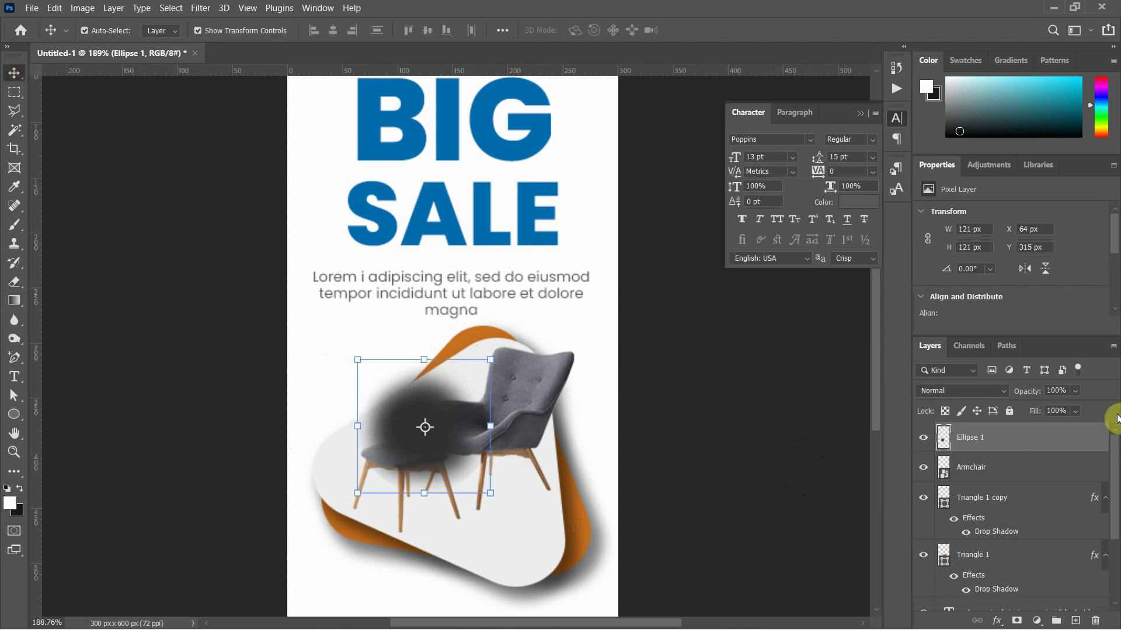
pyautogui.moveTo(1086, 429); pyautogui.dragTo(1063, 430)
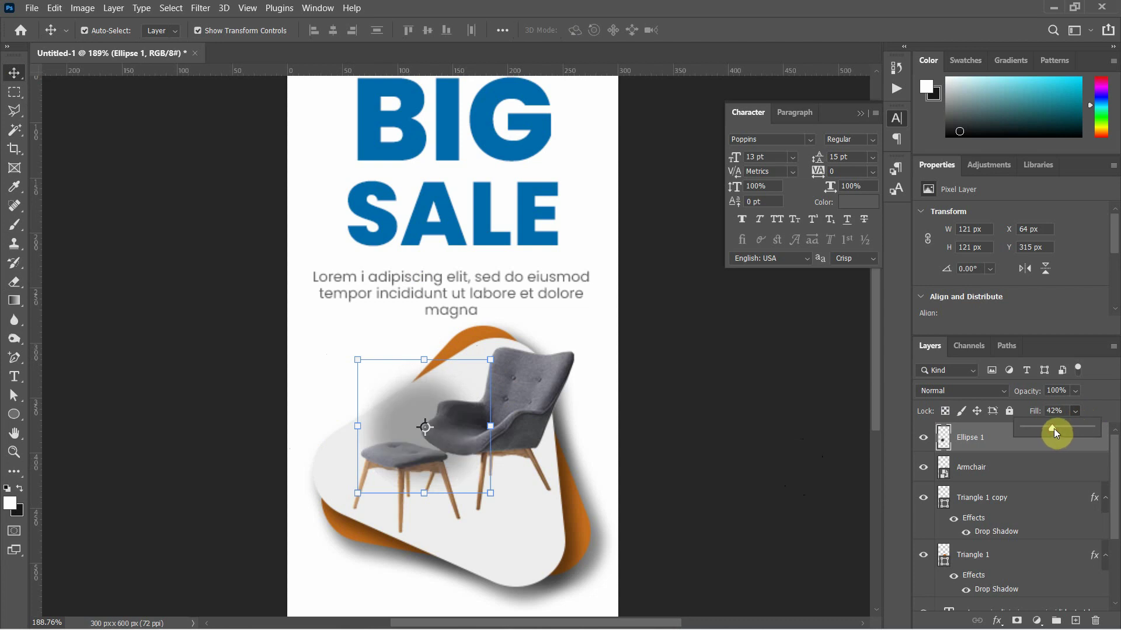
pyautogui.moveTo(1057, 429); pyautogui.dragTo(1057, 428)
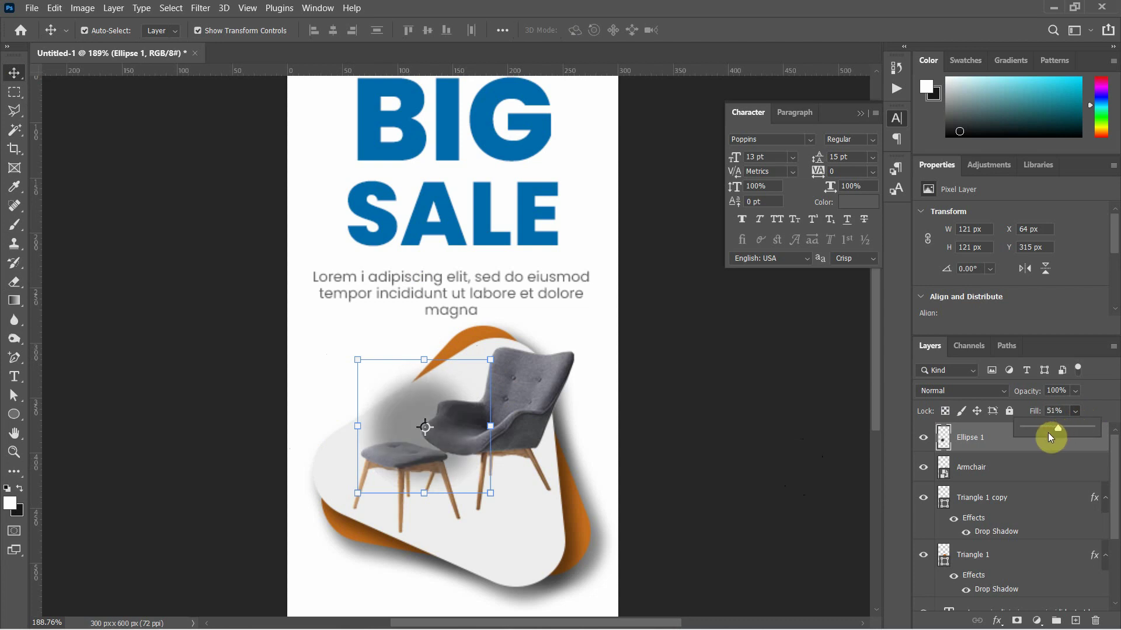
pyautogui.click(405, 394)
# - Move the soft shadow beneath the footstool and flatten it to about 102 × 62 px
pyautogui.moveTo(409, 430); pyautogui.dragTo(408, 486)
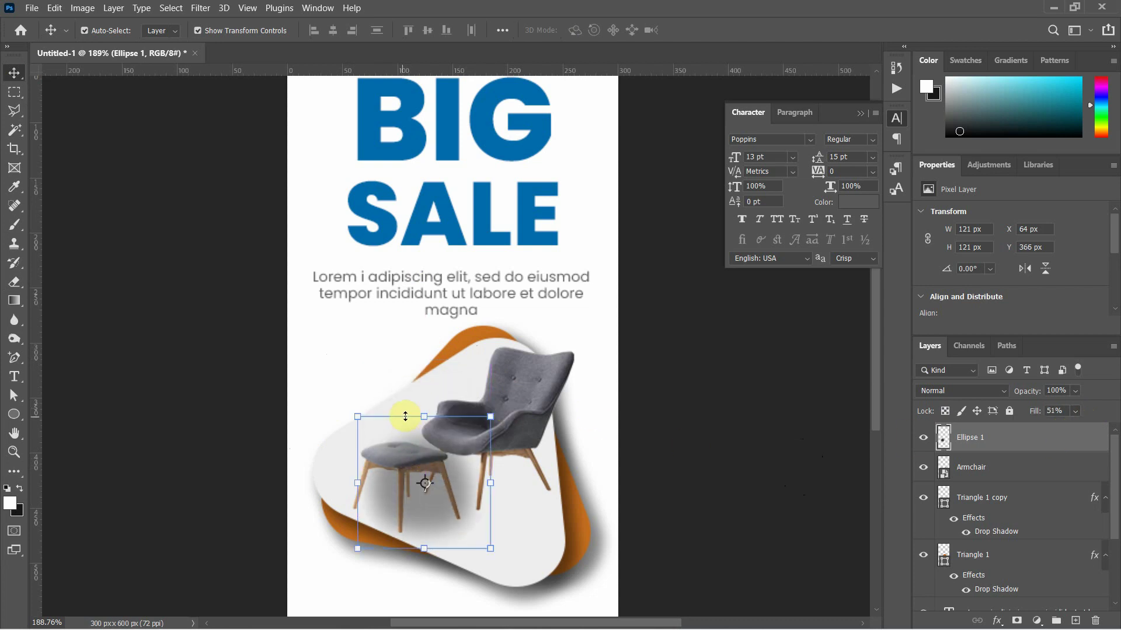
pyautogui.moveTo(424, 418); pyautogui.dragTo(424, 462)
pyautogui.moveTo(490, 548); pyautogui.dragTo(475, 536)
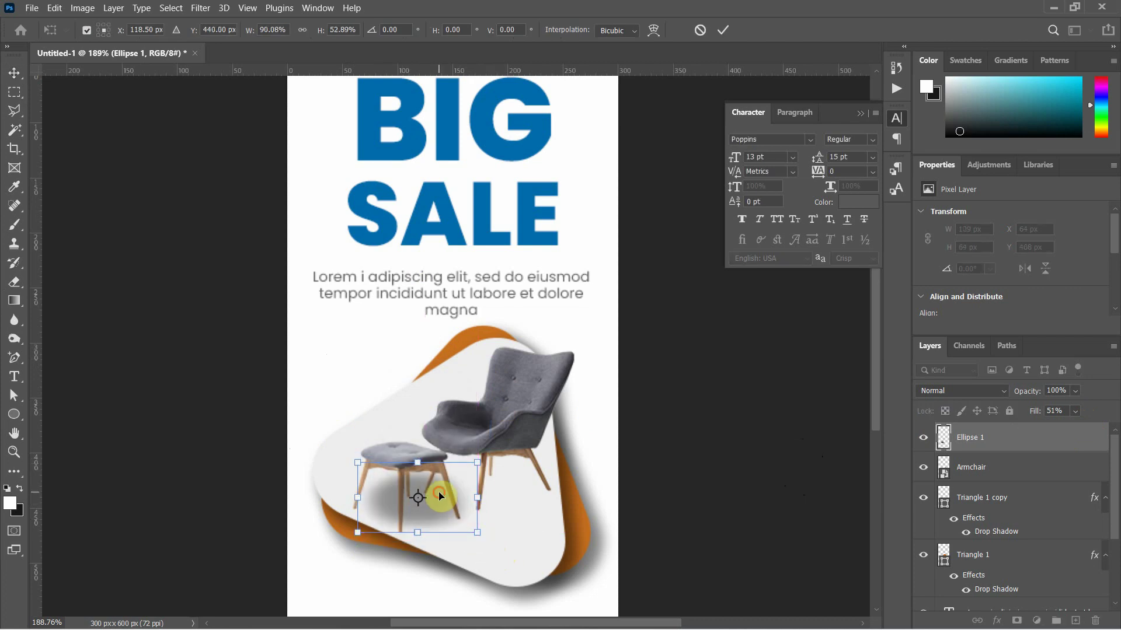
pyautogui.moveTo(434, 503); pyautogui.dragTo(465, 480)
pyautogui.doubleClick(425, 517)
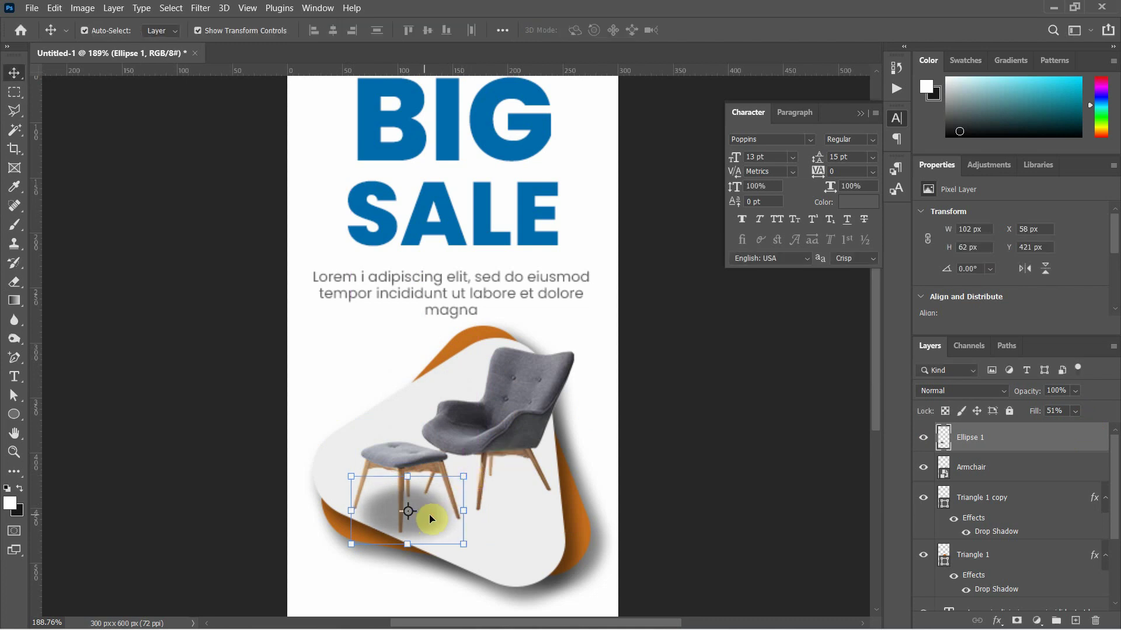
# - Duplicate the footstool shadow beneath the armchair and resize the copy to about 120 × 56 px
pyautogui.moveTo(430, 518); pyautogui.dragTo(514, 471)
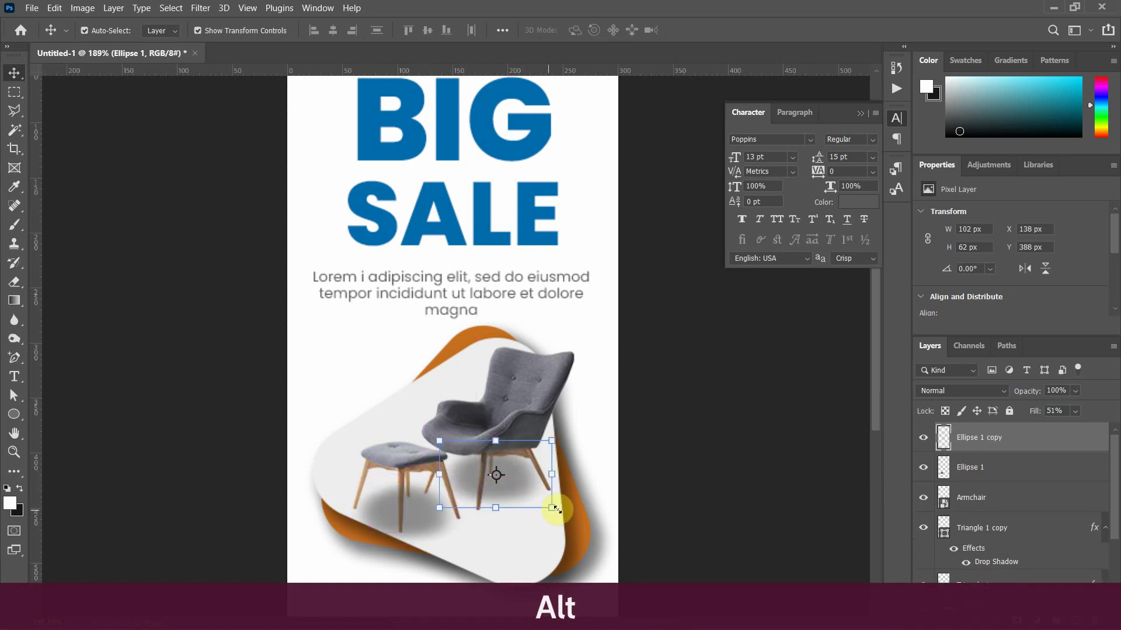
pyautogui.moveTo(553, 505); pyautogui.dragTo(562, 512)
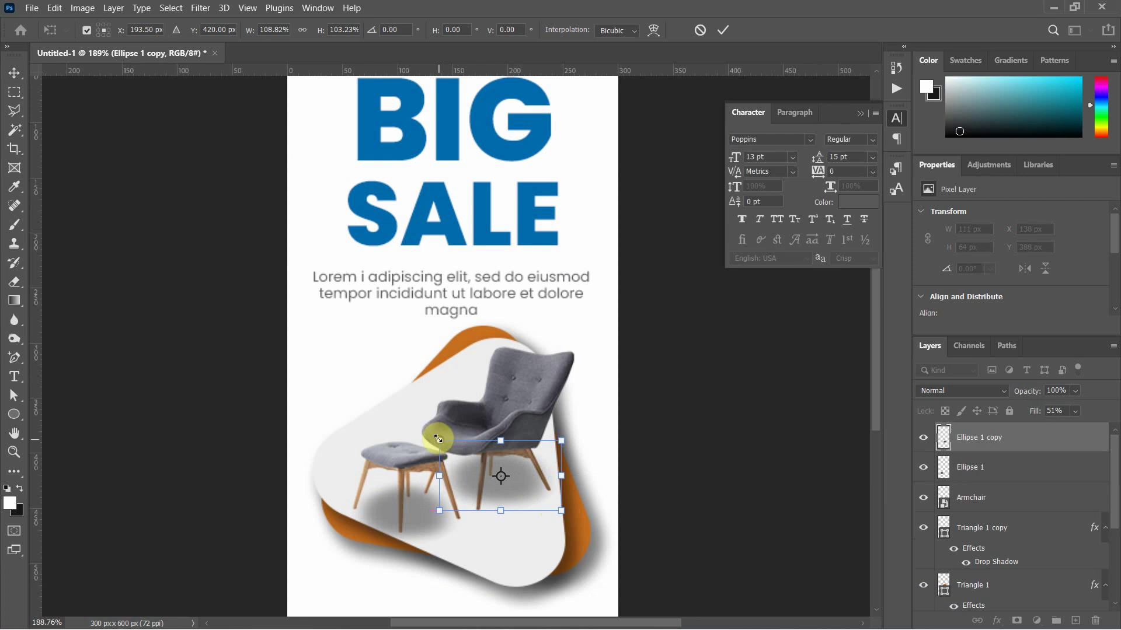
pyautogui.moveTo(440, 440)
pyautogui.mouseDown()
pyautogui.moveTo(433, 433)
pyautogui.moveTo(425, 450)
pyautogui.mouseUp()
pyautogui.press('Return')
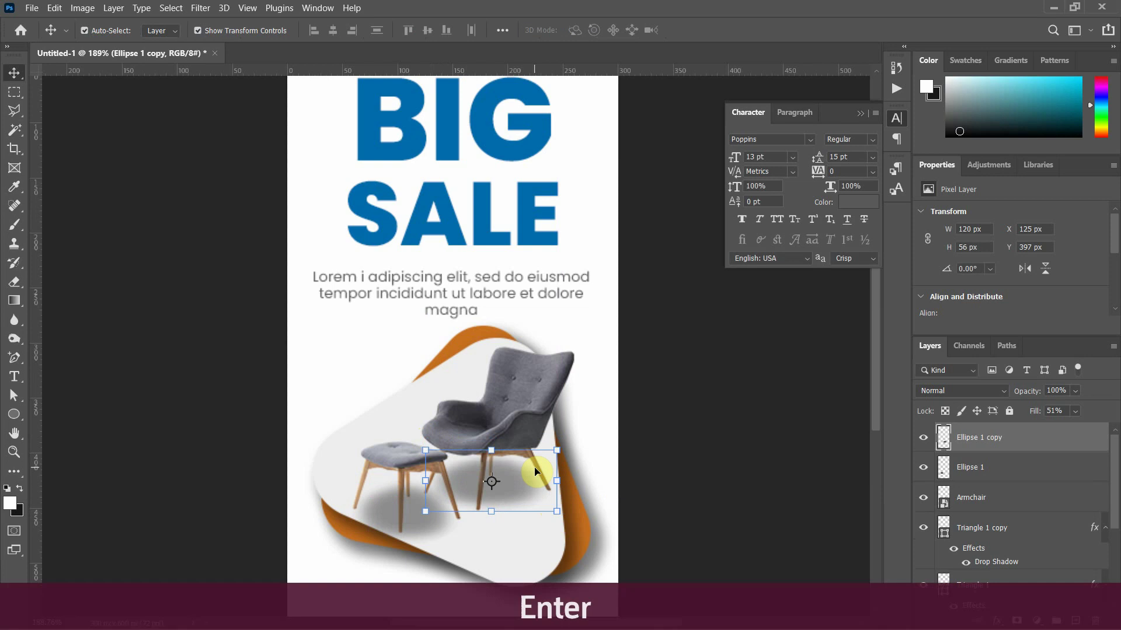
# - Bring the Armchair layer to the front, above both shadow layers
pyautogui.click(535, 381)
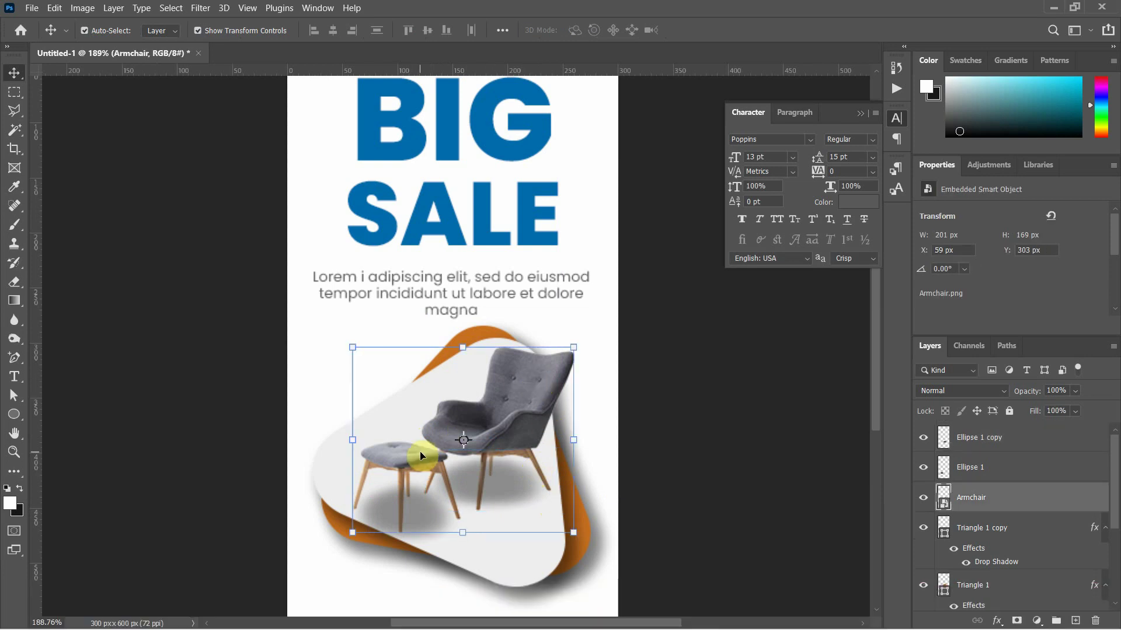
pyautogui.hotkey('ctrl', 'shift', ']')
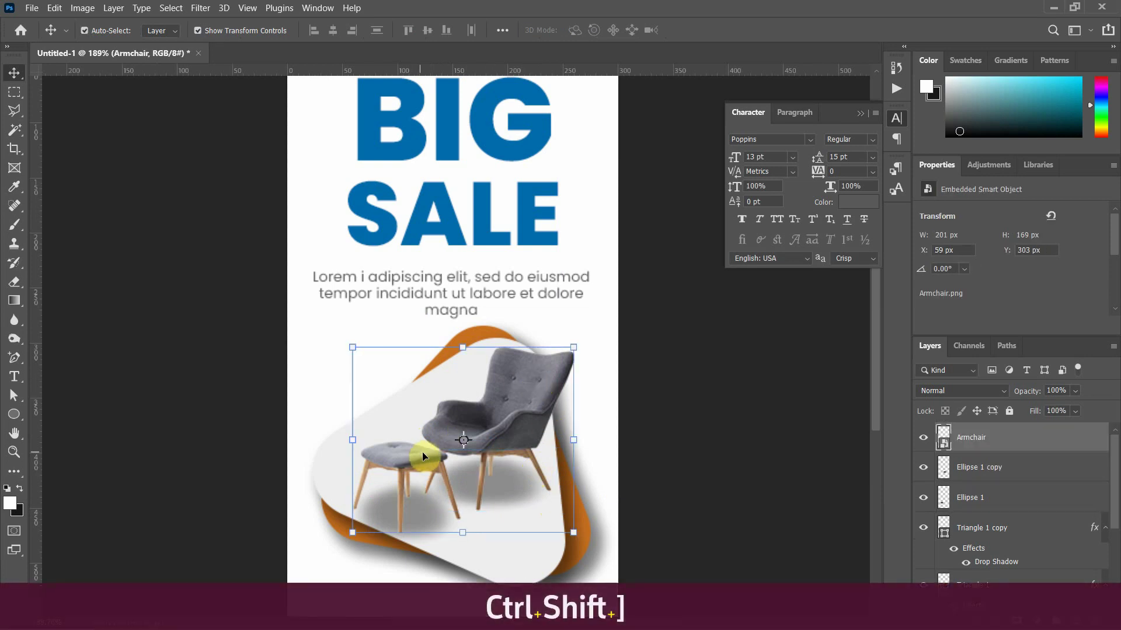
pyautogui.click(704, 441)
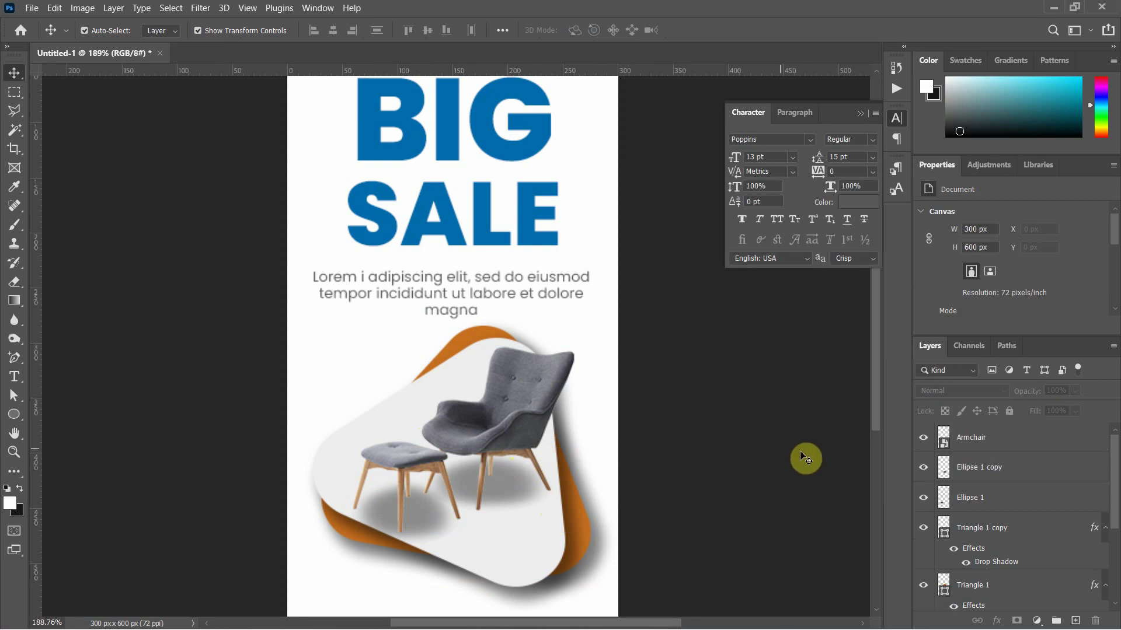
# - Group the Armchair layer, both ellipse shadow layers and both triangle layers into one layer group
pyautogui.click(1016, 448)
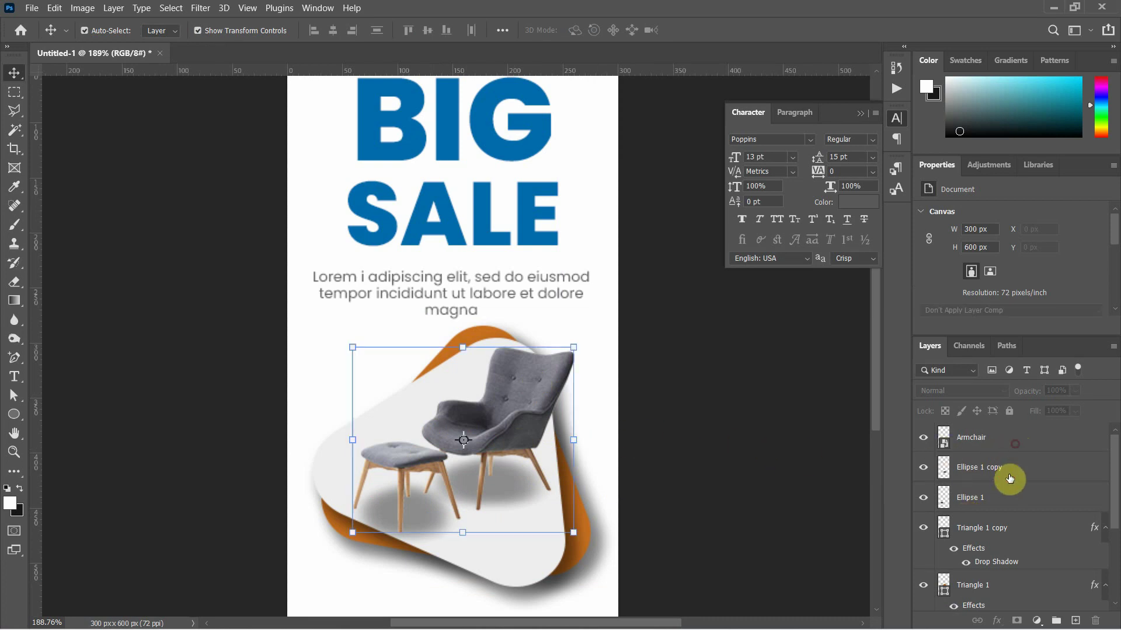
pyautogui.keyDown('ctrl'); pyautogui.click(1025, 474); pyautogui.keyUp('ctrl')
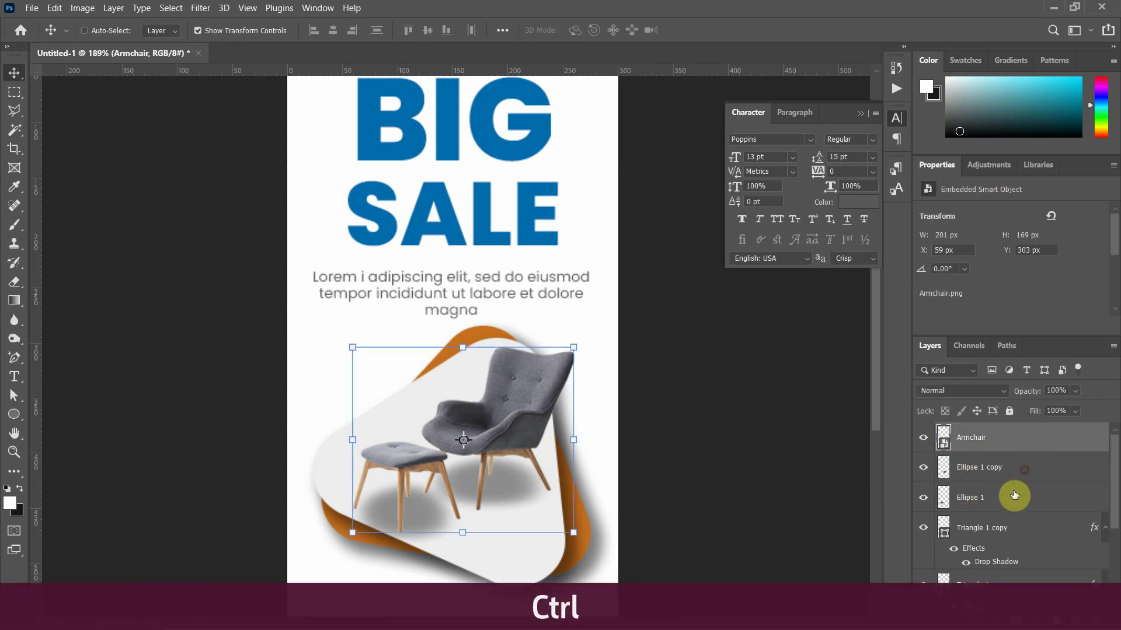
pyautogui.keyDown('ctrl'); pyautogui.click(1005, 497); pyautogui.keyUp('ctrl')
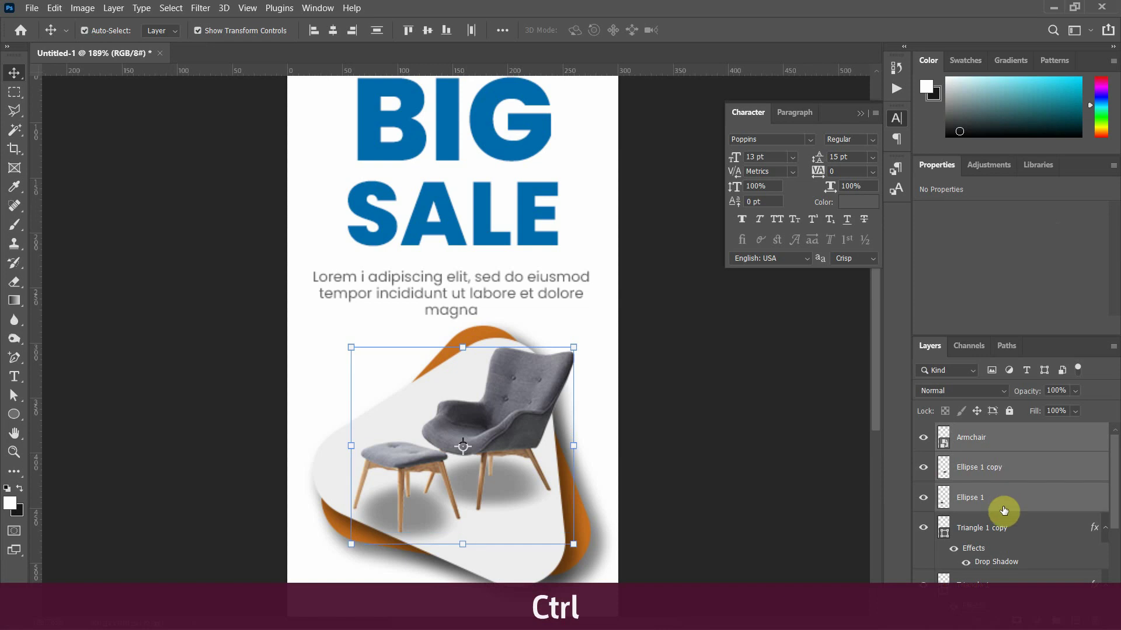
pyautogui.scroll(-3, 982, 511)
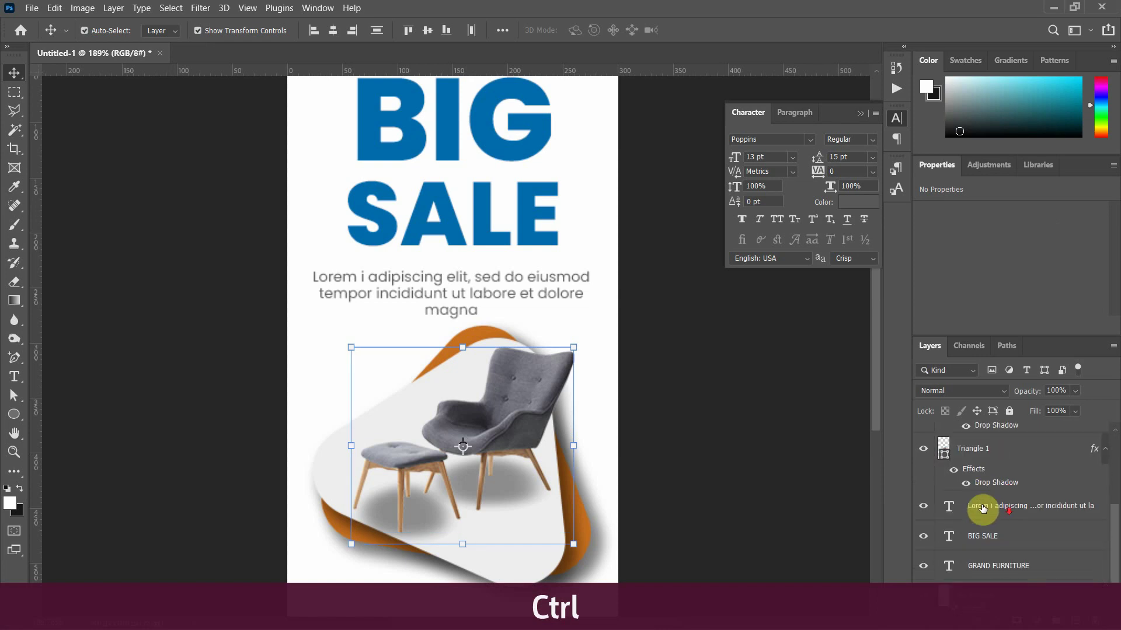
pyautogui.keyDown('ctrl'); pyautogui.click(1004, 457); pyautogui.keyUp('ctrl')
pyautogui.scroll(3, 993, 502)
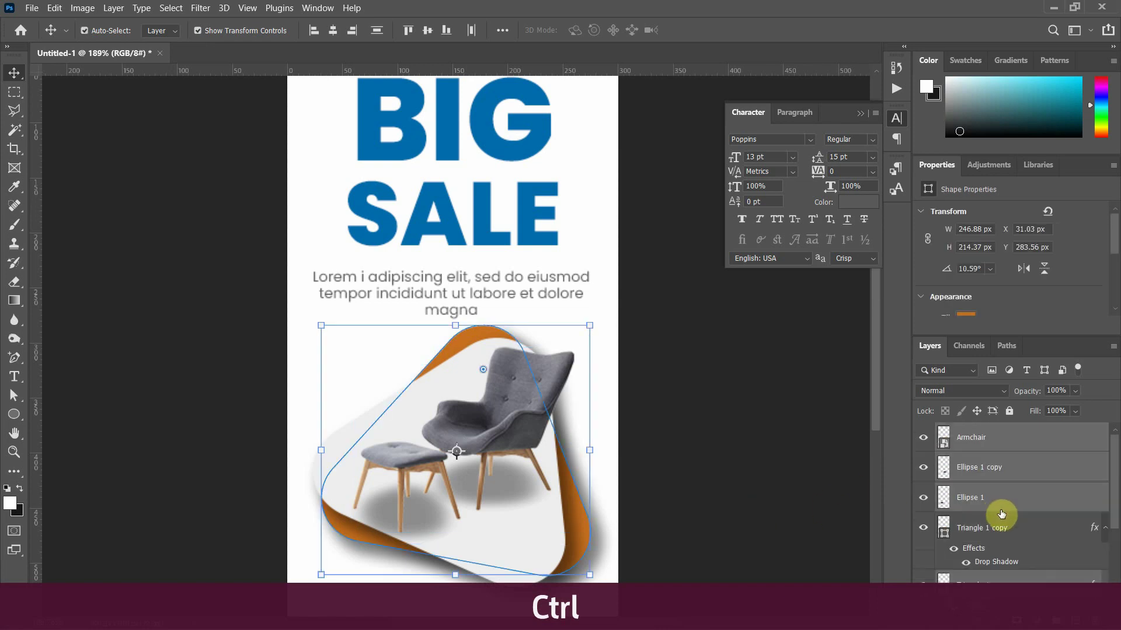
pyautogui.keyDown('ctrl'); pyautogui.click(1003, 518); pyautogui.keyUp('ctrl')
pyautogui.scroll(-2, 992, 520)
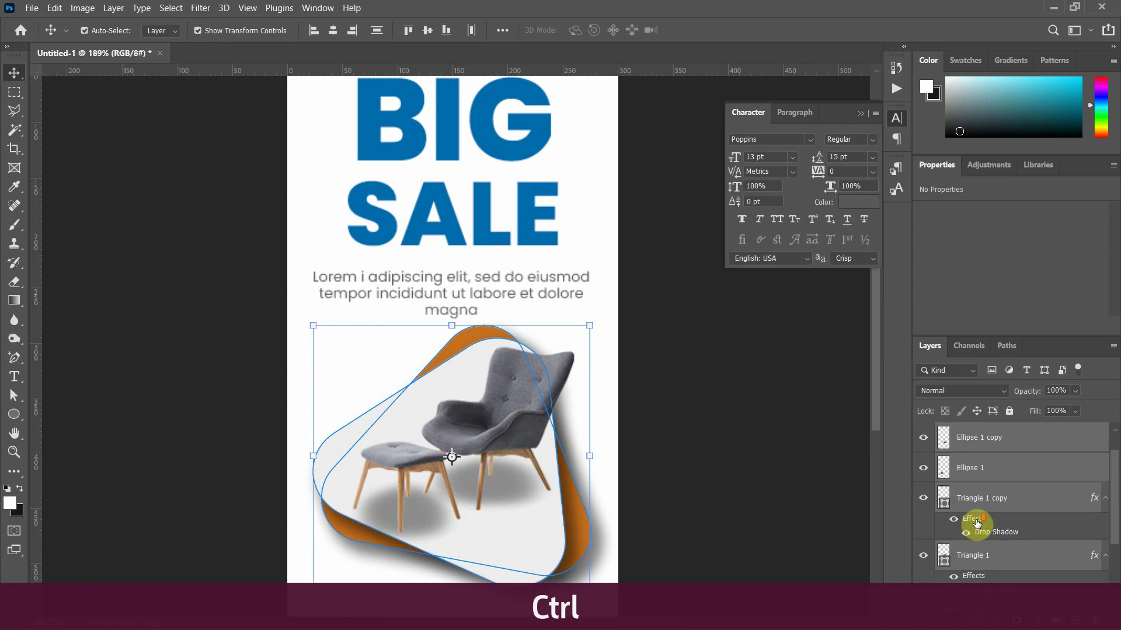
pyautogui.scroll(1, 978, 523)
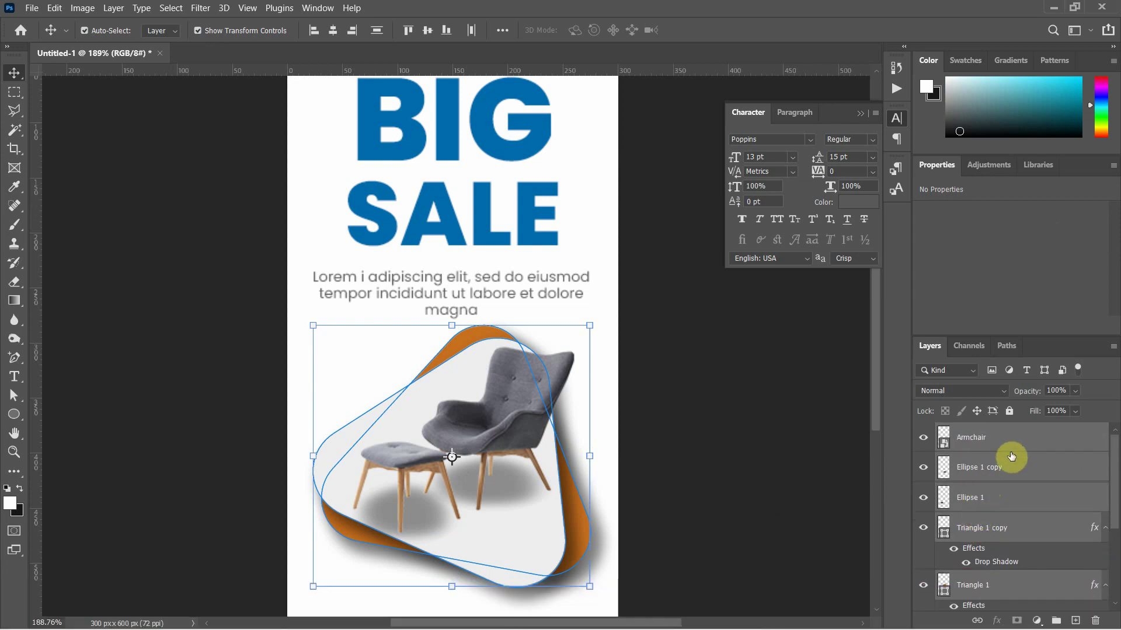
pyautogui.moveTo(1018, 449); pyautogui.dragTo(1057, 621)
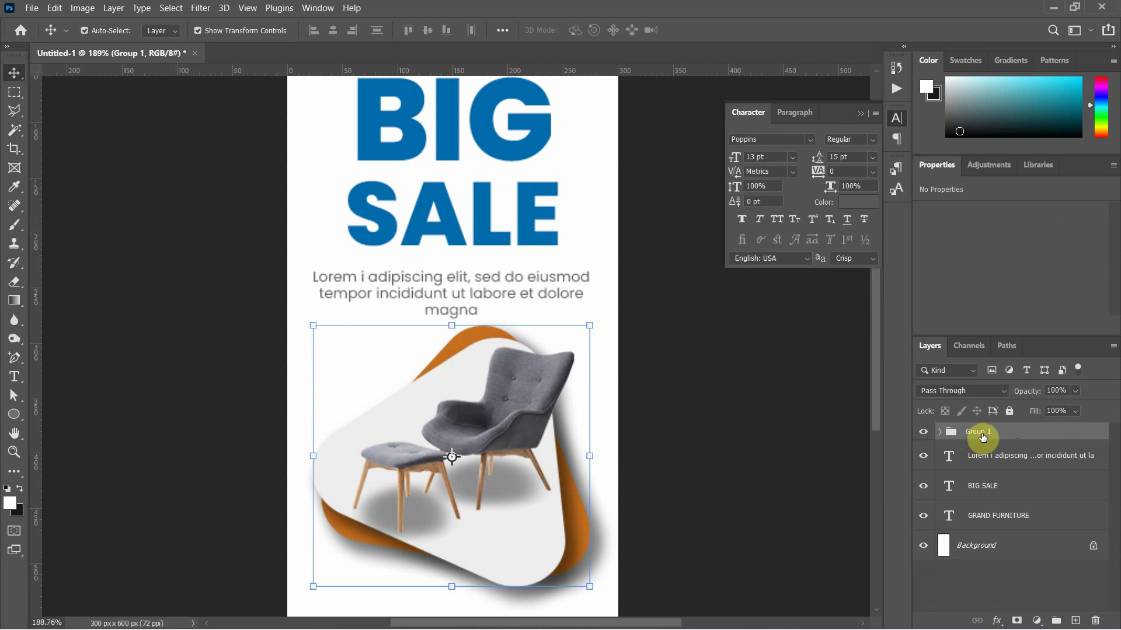
# - Rename the new layer group as Arm Chair and toggle its visibility off and on to check its contents
pyautogui.write('Chair')
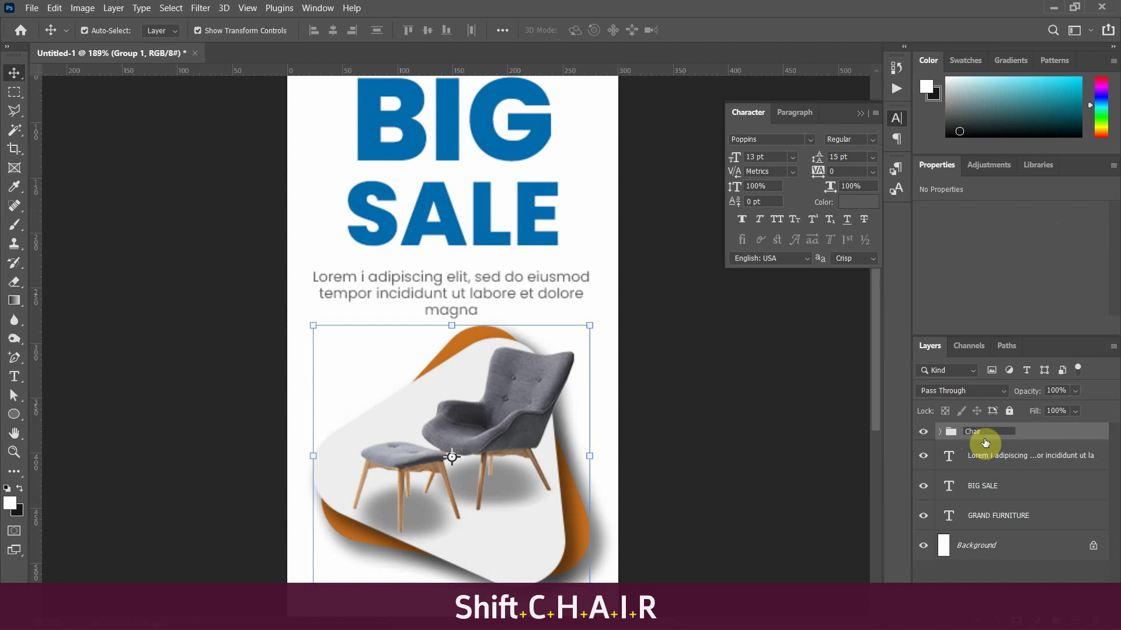
pyautogui.press('Left')
pyautogui.press('Left')
pyautogui.press('Left')
pyautogui.press('Left')
pyautogui.press('Left')
pyautogui.write('Arm')
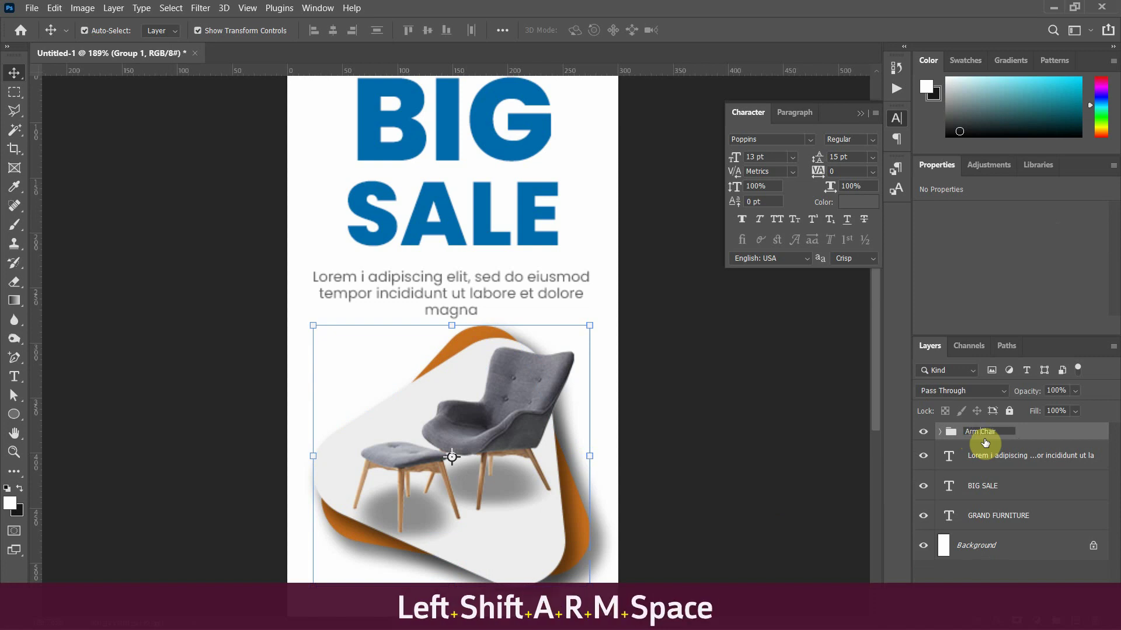
pyautogui.click(1030, 434)
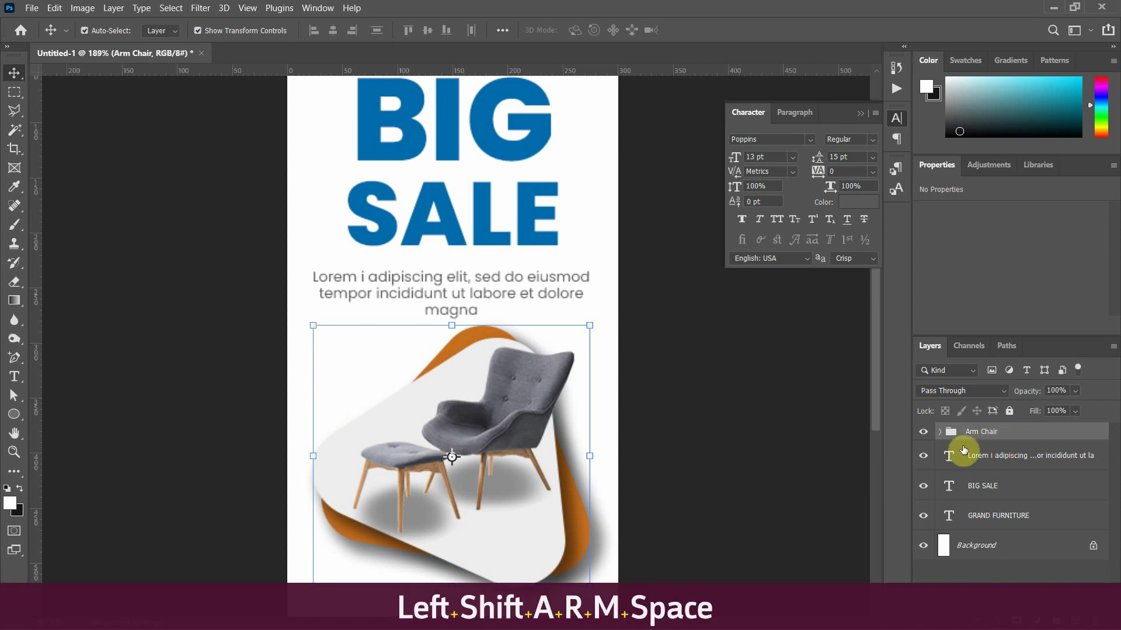
pyautogui.click(926, 436)
pyautogui.click(926, 436)
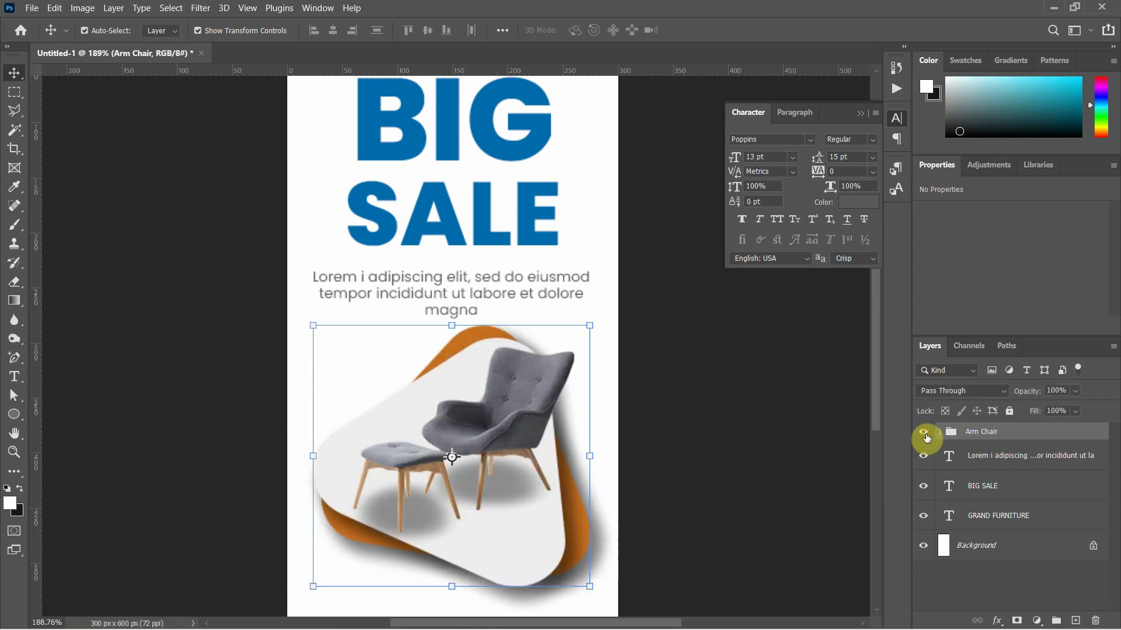
pyautogui.keyDown('alt'); pyautogui.scroll(-3, 580, 433); pyautogui.keyUp('alt')
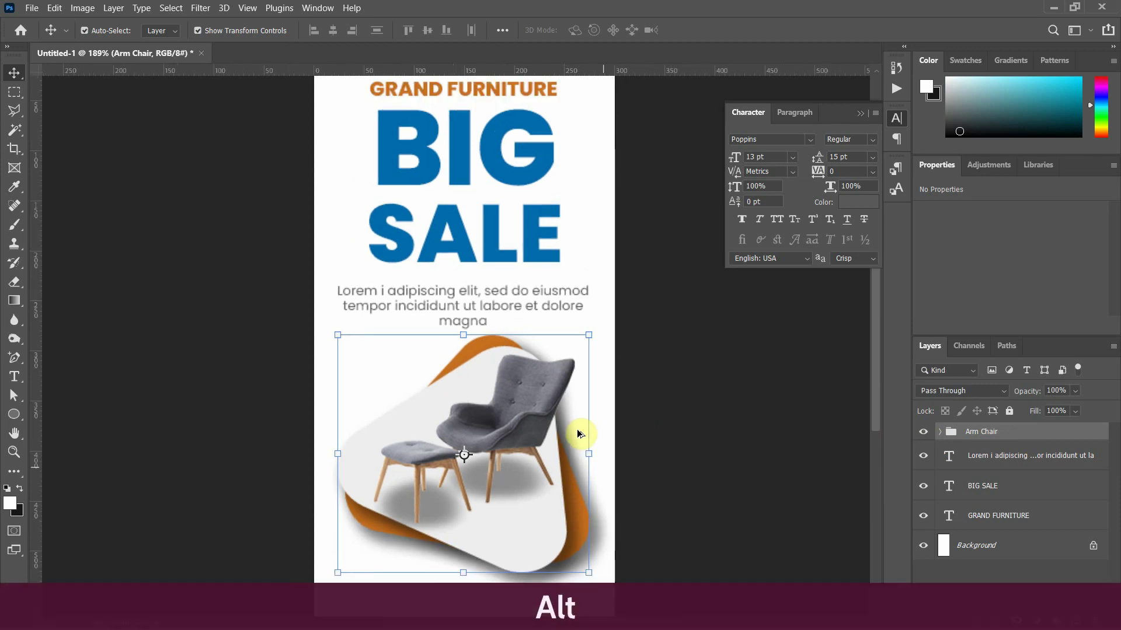
pyautogui.click(673, 412)
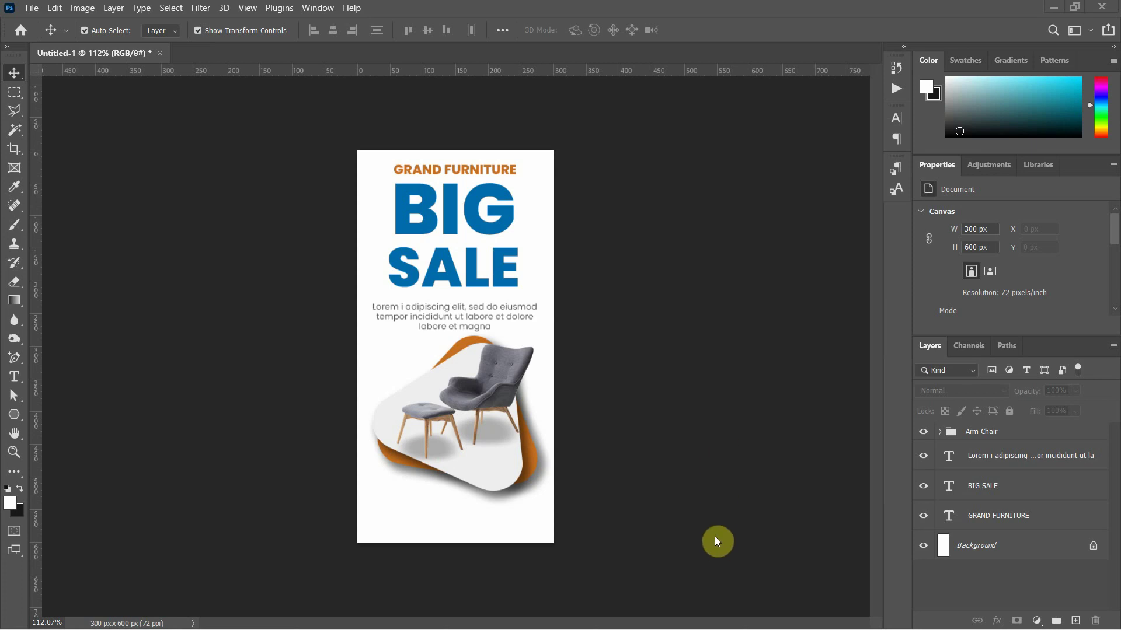
# - Draw a 10-sided polygon about 98 × 94 px over the upper-left side of the triangles and fill it with the banner's orange
pyautogui.click(14, 415)
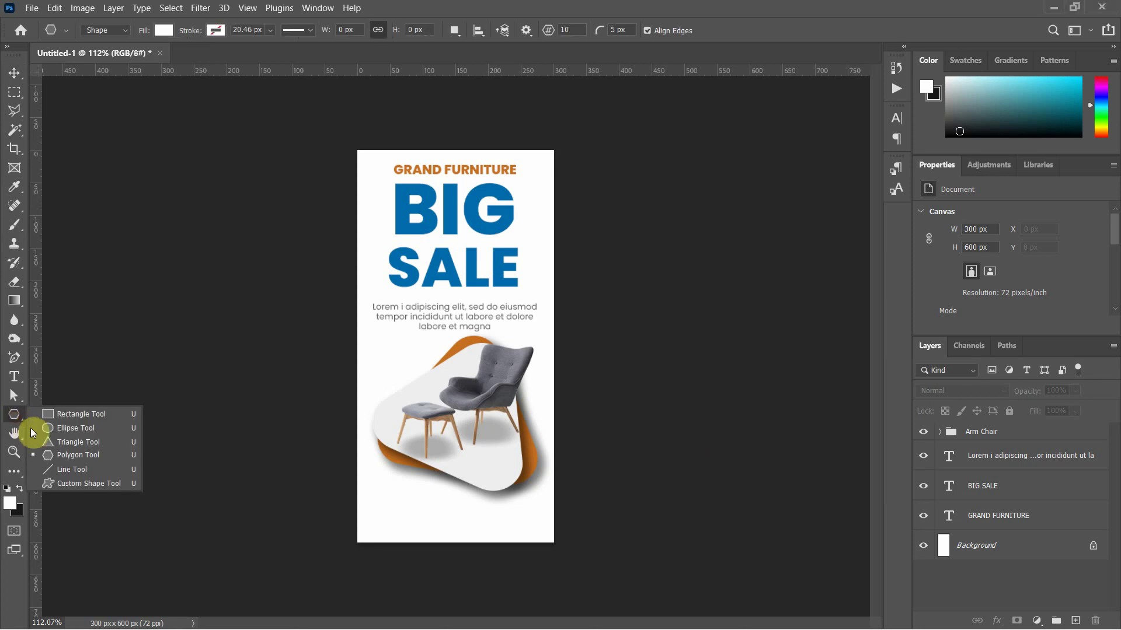
pyautogui.click(81, 456)
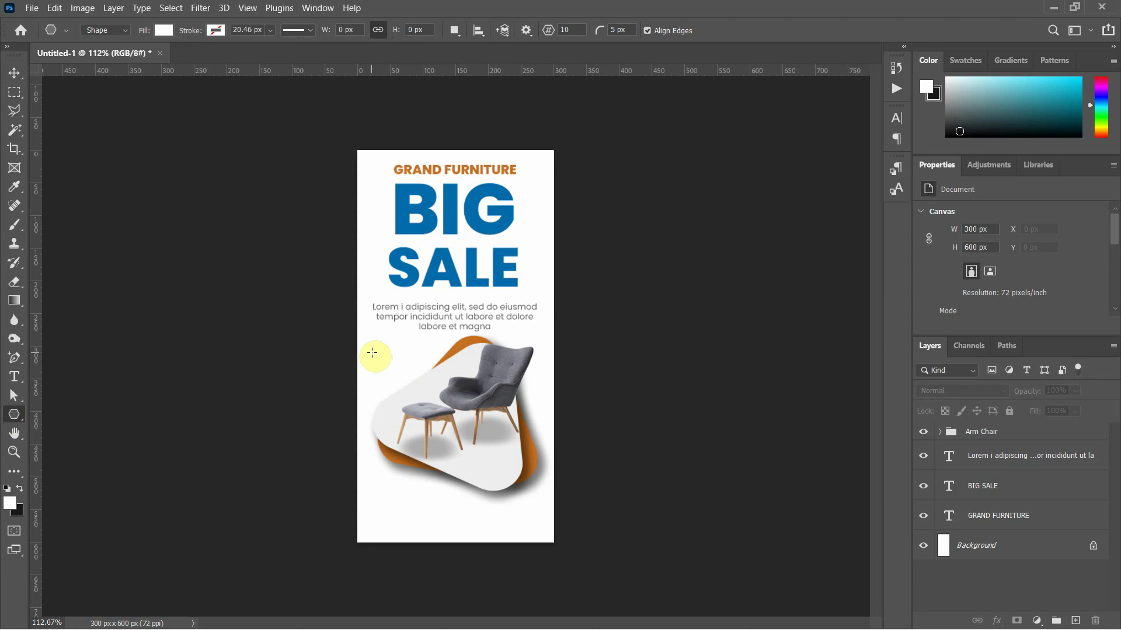
pyautogui.moveTo(371, 353); pyautogui.dragTo(457, 418)
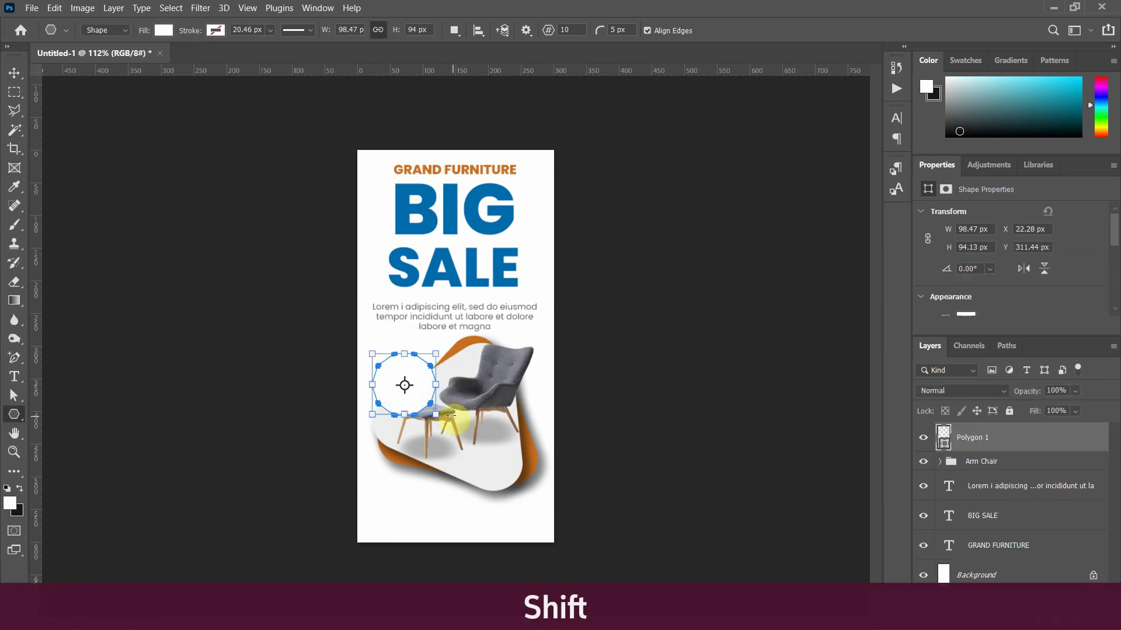
pyautogui.scroll(-2, 1037, 298)
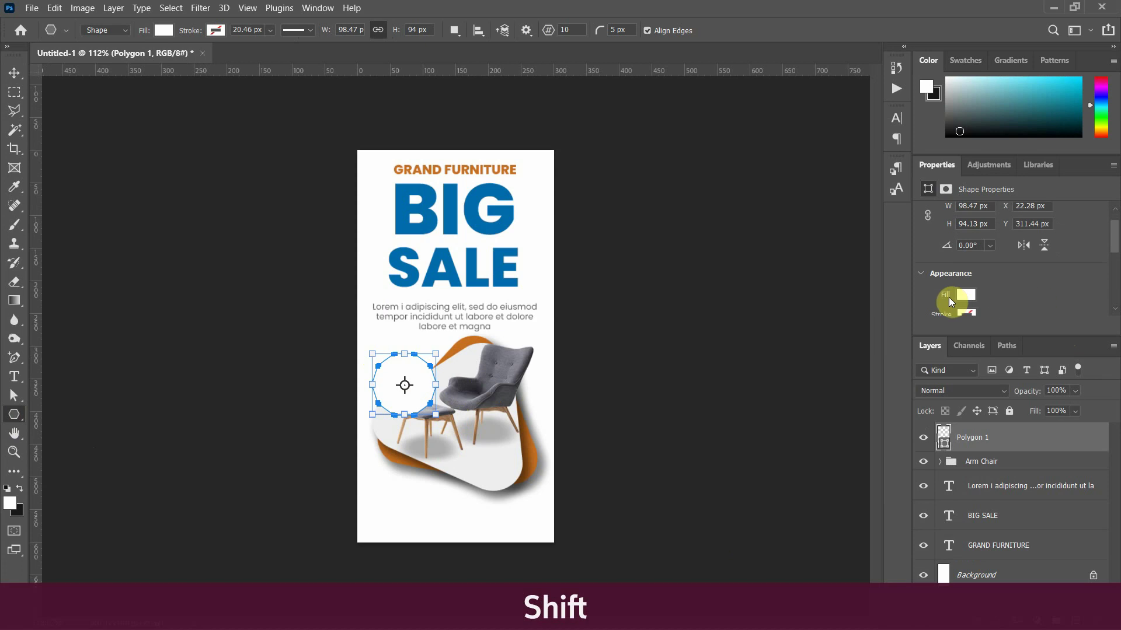
pyautogui.click(965, 295)
pyautogui.click(921, 373)
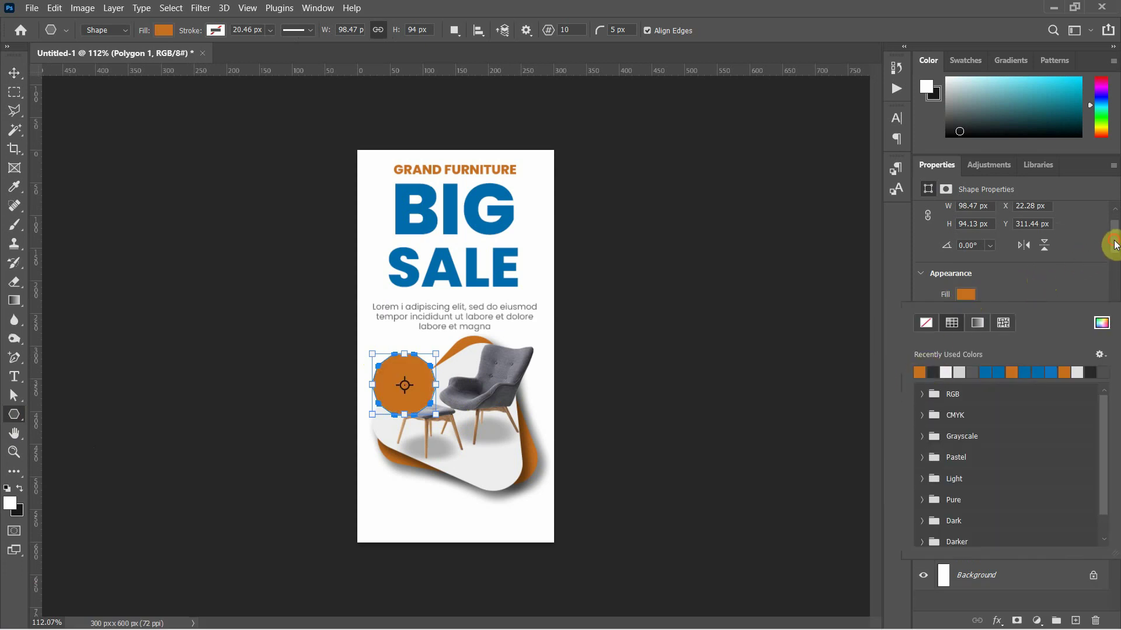
# - Set the orange polygon's number of sides to 12
pyautogui.moveTo(1112, 243); pyautogui.dragTo(1108, 270)
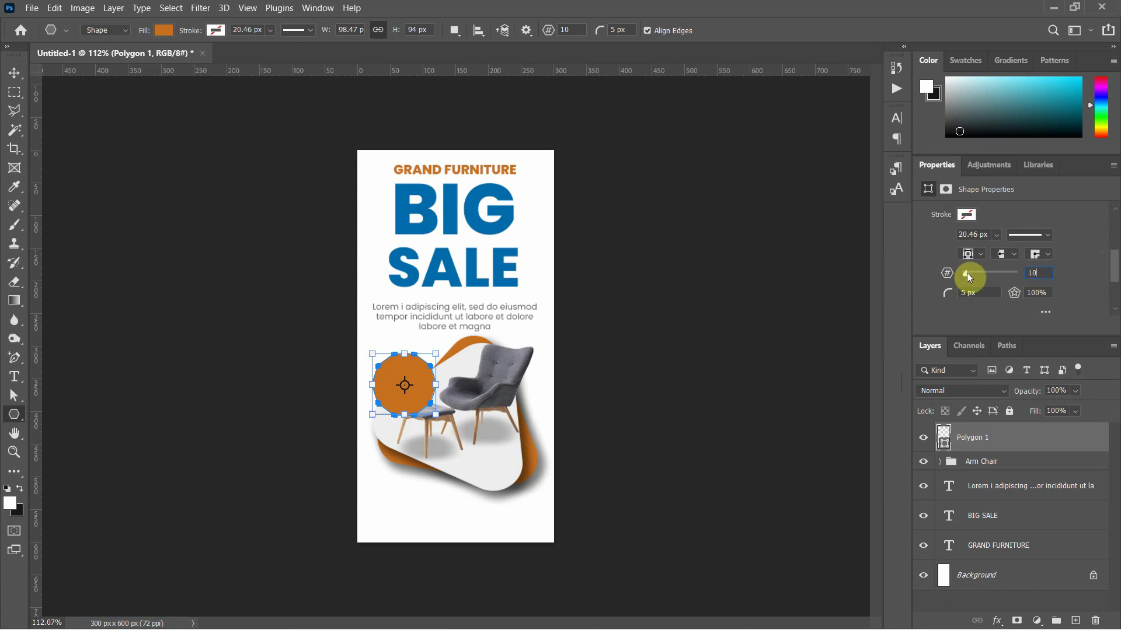
pyautogui.moveTo(966, 272); pyautogui.dragTo(984, 274)
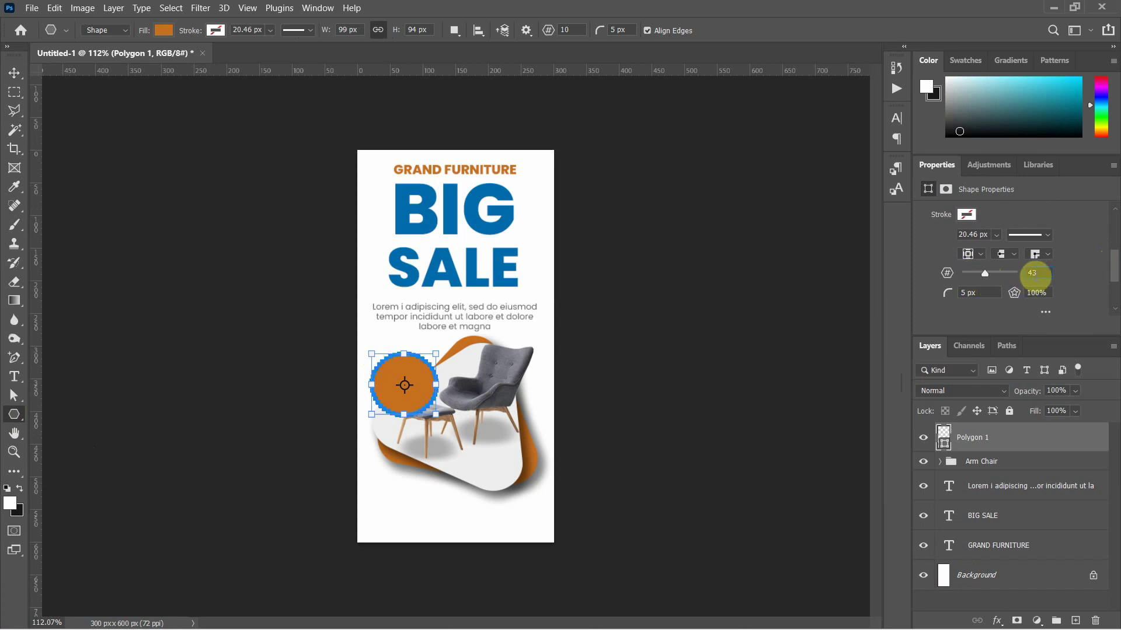
pyautogui.click(1032, 273)
pyautogui.write('12')
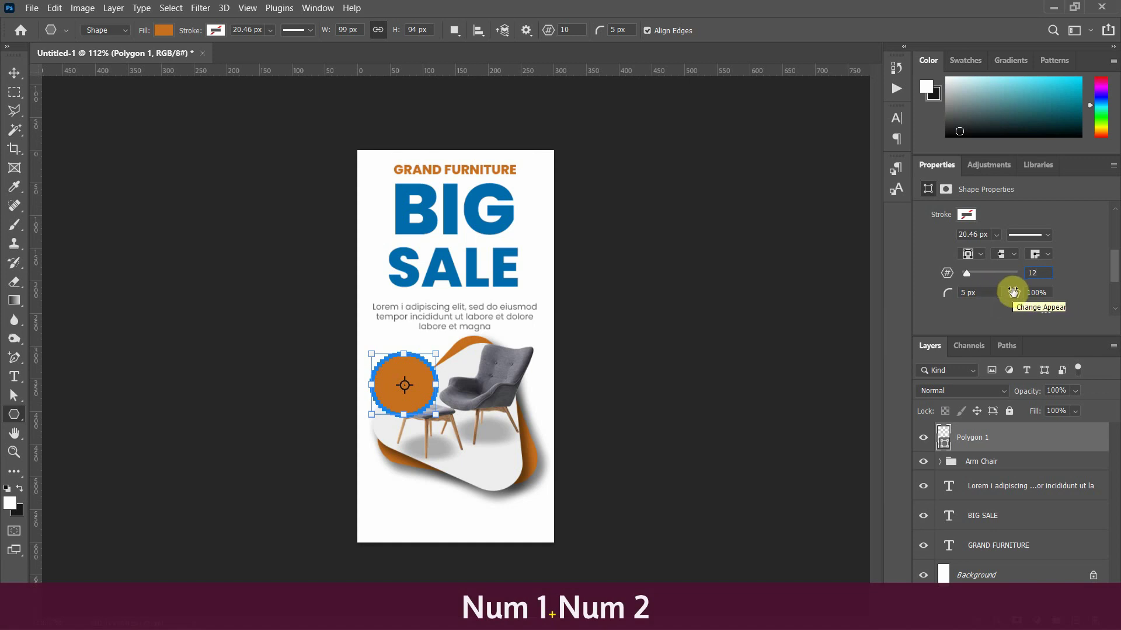
pyautogui.click(993, 294)
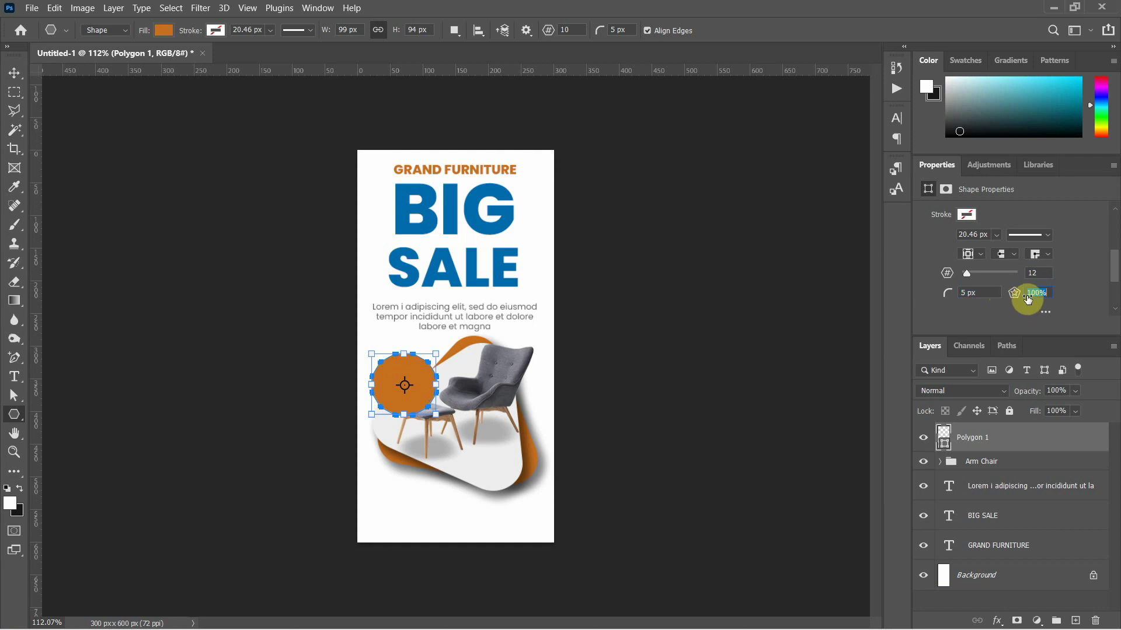
# - Turn the 12-sided polygon into a star by lowering its star ratio to 63%
pyautogui.moveTo(1027, 299); pyautogui.dragTo(1001, 298)
pyautogui.click(1000, 297)
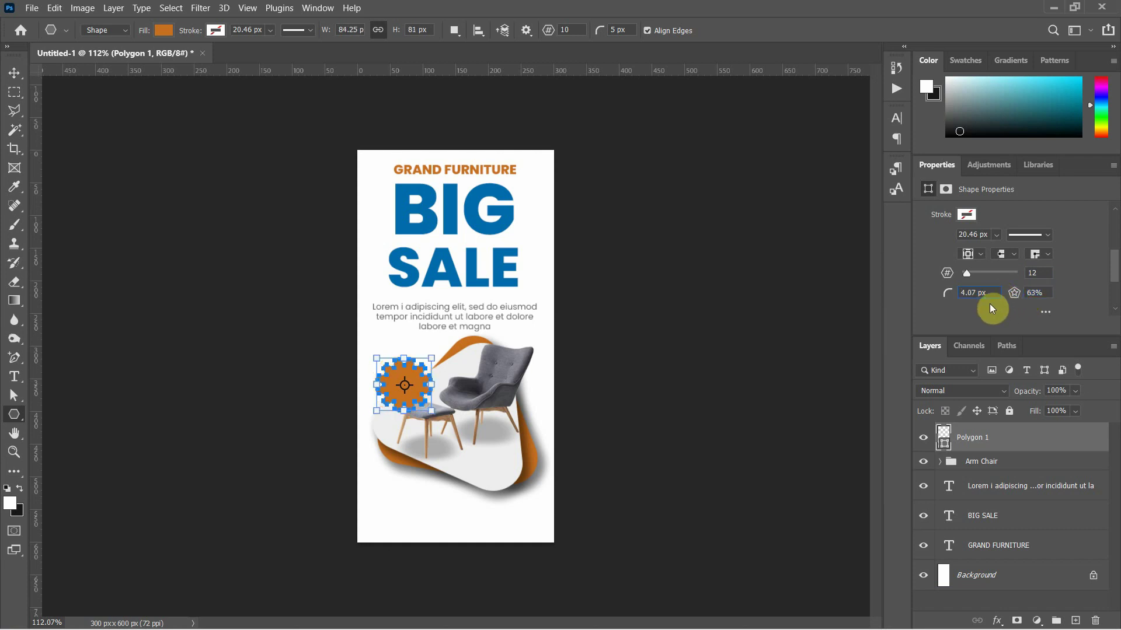
pyautogui.click(14, 73)
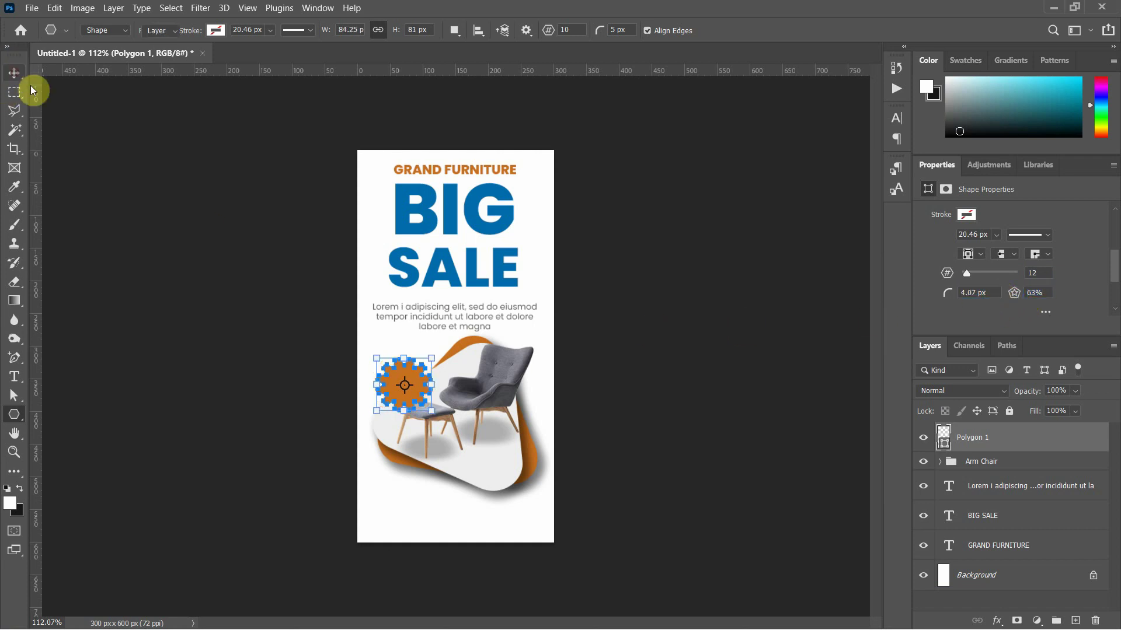
pyautogui.click(173, 180)
pyautogui.click(392, 367)
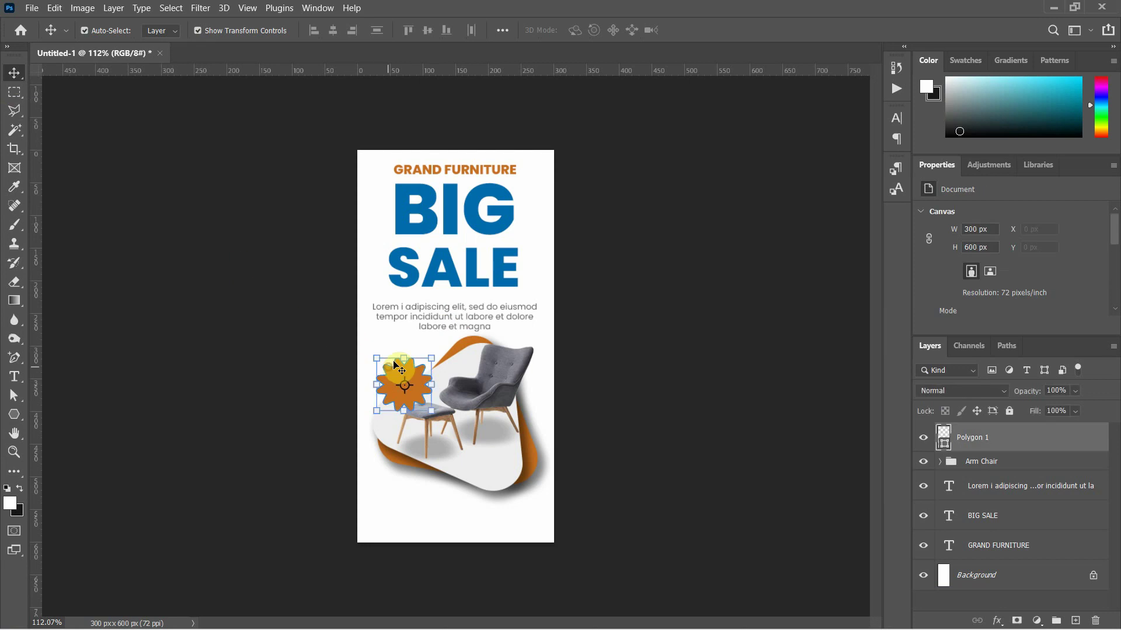
# - Set the badge's star ratio to 83% and move it slightly up, to about X 29 px, Y 300 px
pyautogui.scroll(-5, 1012, 320)
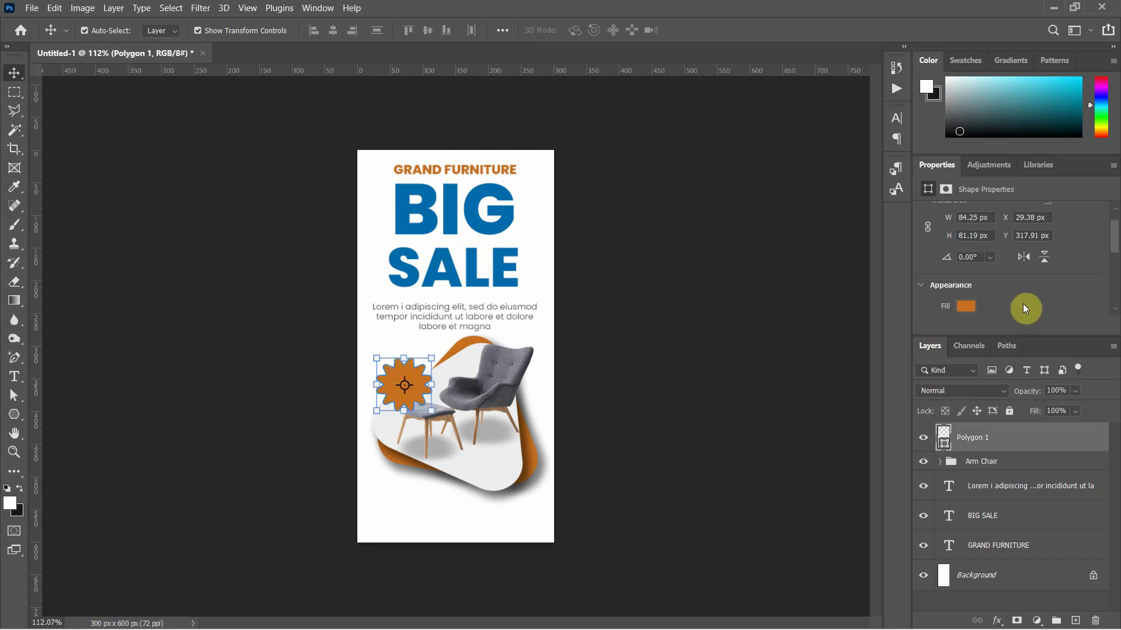
pyautogui.scroll(-2, 1026, 309)
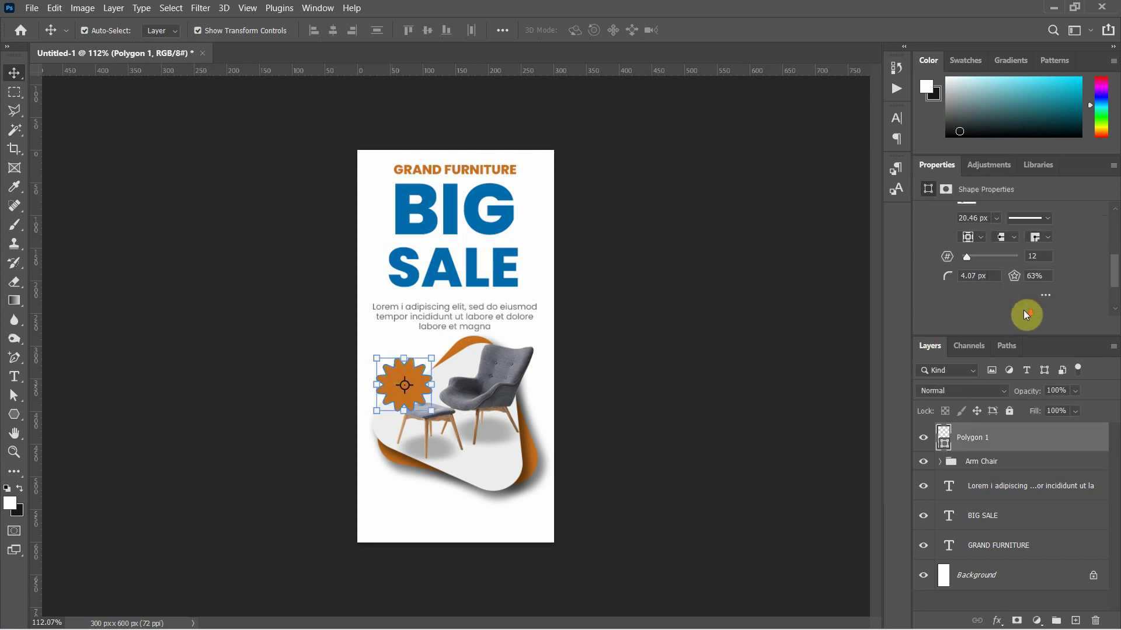
pyautogui.click(1013, 278)
pyautogui.moveTo(1013, 279); pyautogui.dragTo(1026, 281)
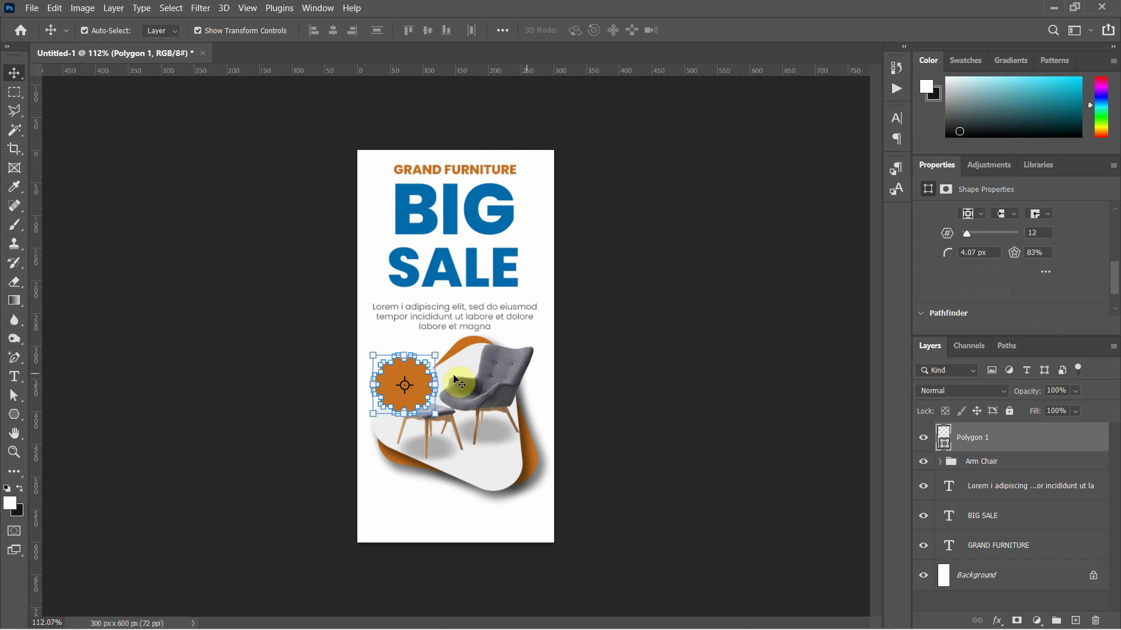
pyautogui.click(613, 381)
pyautogui.moveTo(406, 388); pyautogui.dragTo(410, 380)
pyautogui.click(682, 372)
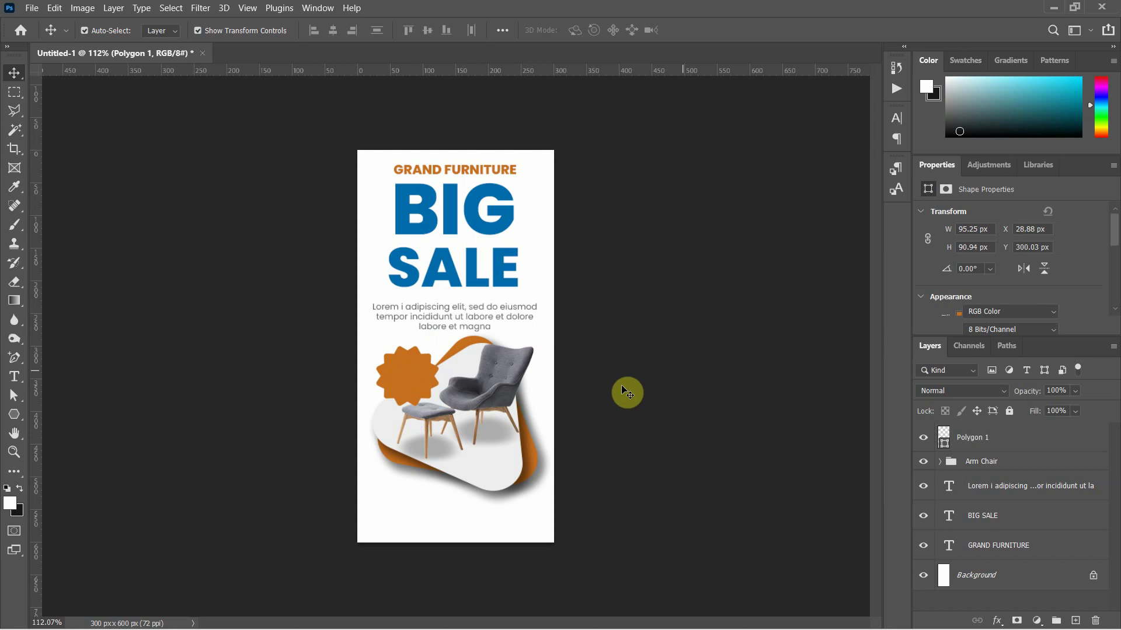
# - Soften the points of the orange badge by raising its star ratio to 88%
pyautogui.keyDown('alt'); pyautogui.scroll(3, 400, 429); pyautogui.keyUp('alt')
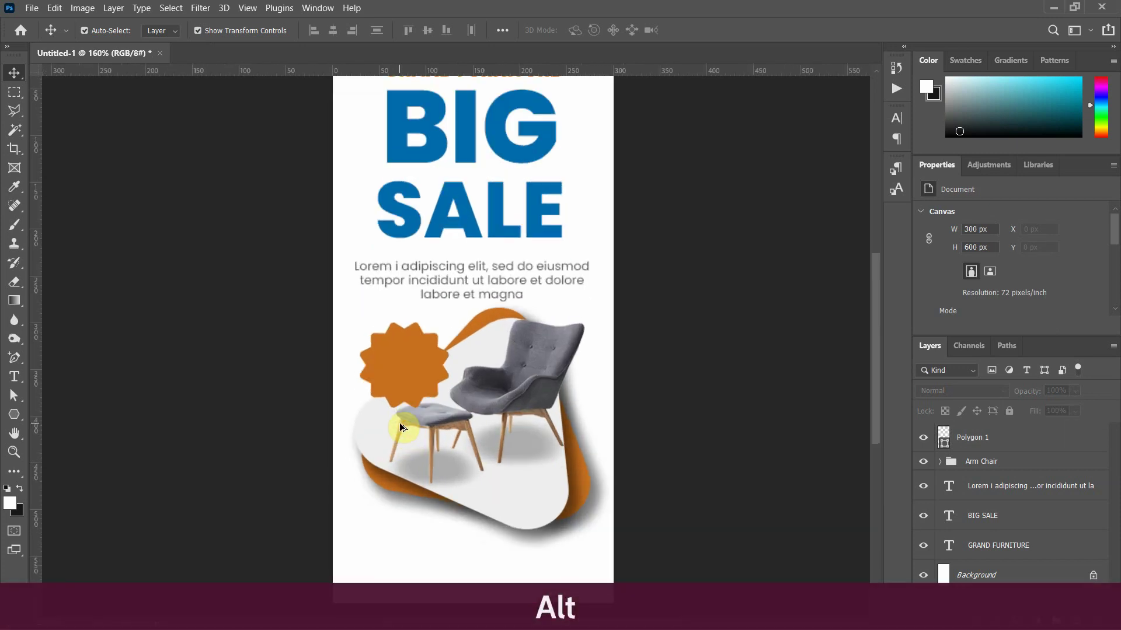
pyautogui.click(429, 376)
pyautogui.scroll(-3, 1012, 303)
pyautogui.scroll(-2, 1013, 307)
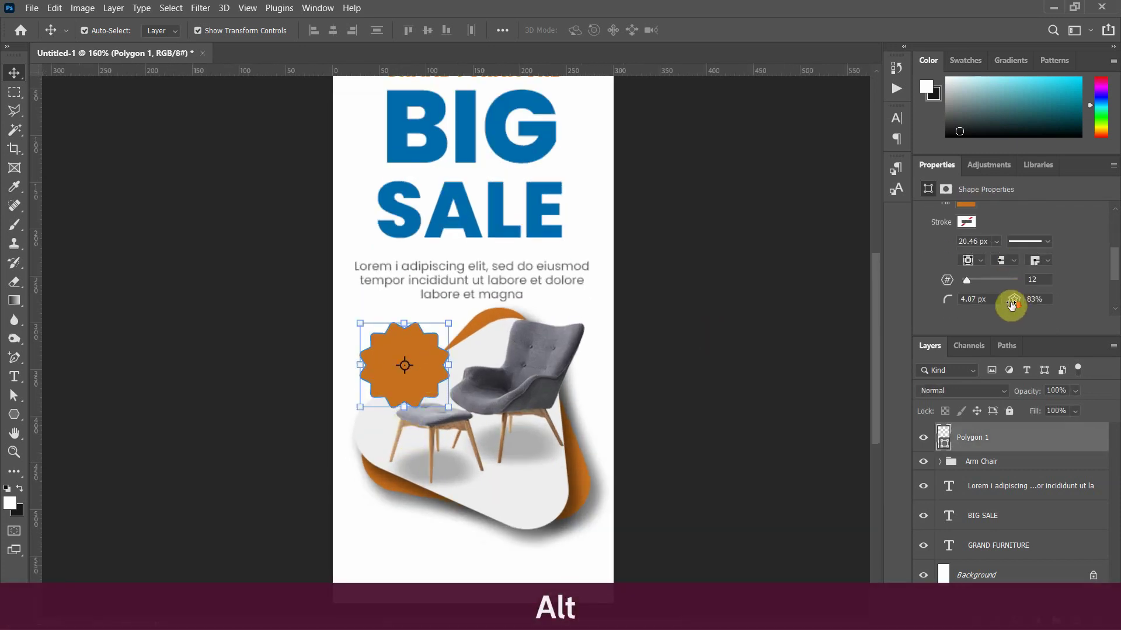
pyautogui.moveTo(1013, 300); pyautogui.dragTo(1017, 301)
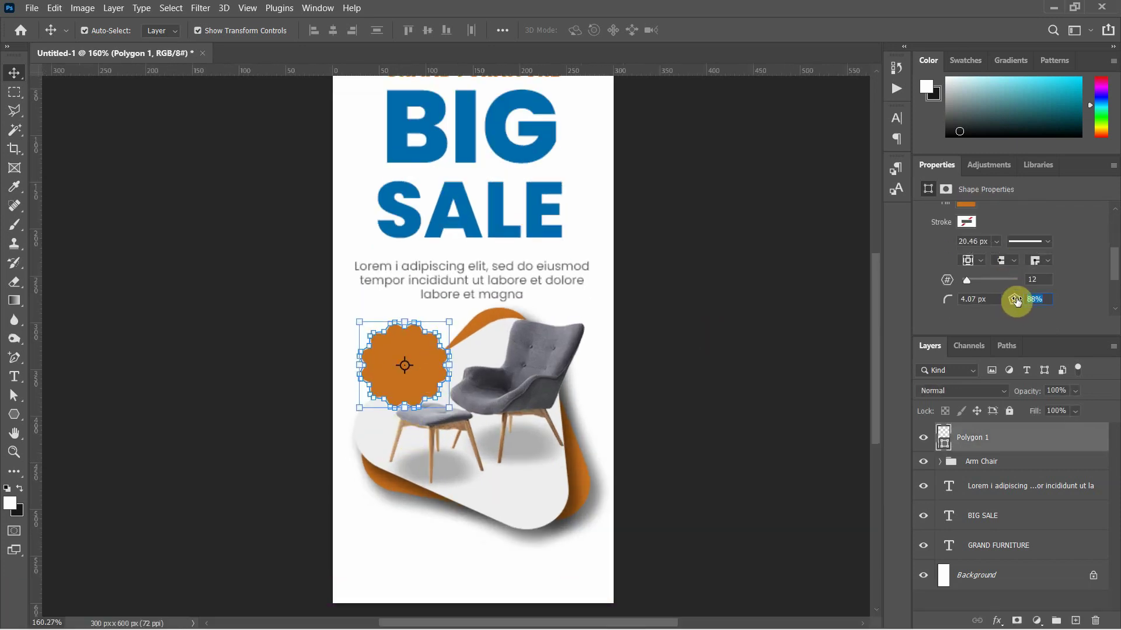
pyautogui.click(726, 338)
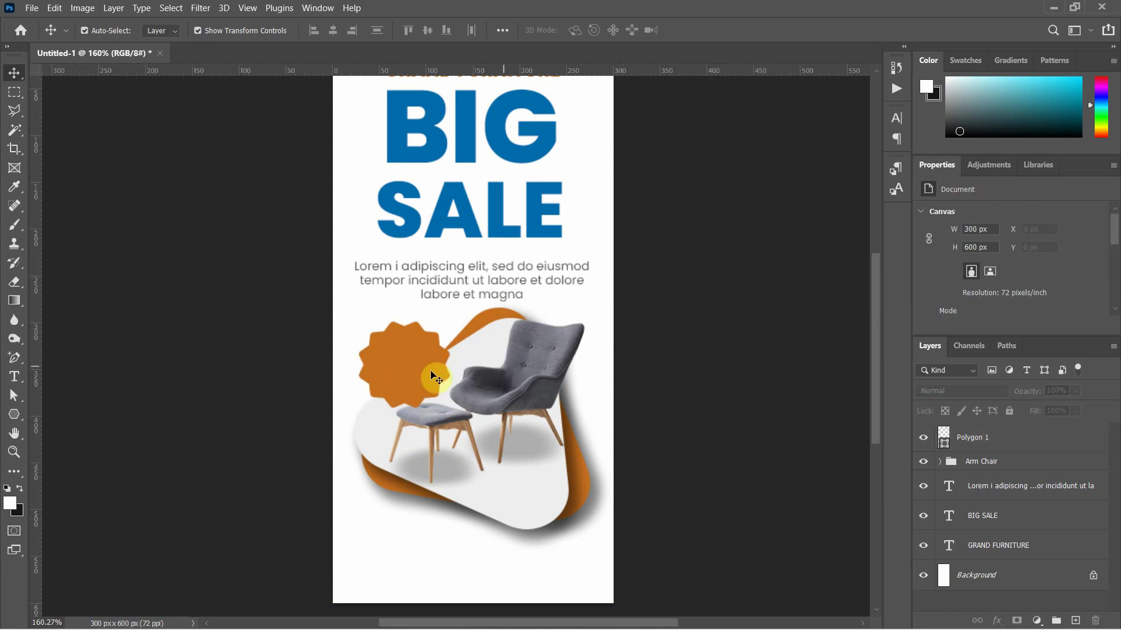
pyautogui.scroll(-2, 440, 413)
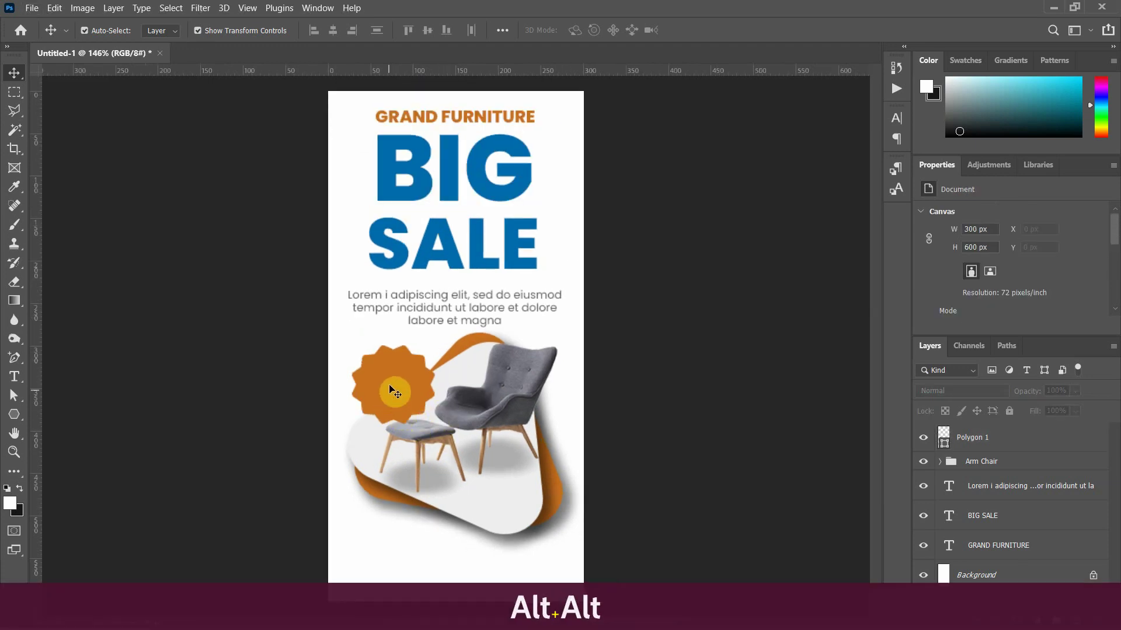
# - Duplicate the GRAND FURNITURE text down onto the orange badge and bring the copy to the front of the layer stack
pyautogui.click(402, 414)
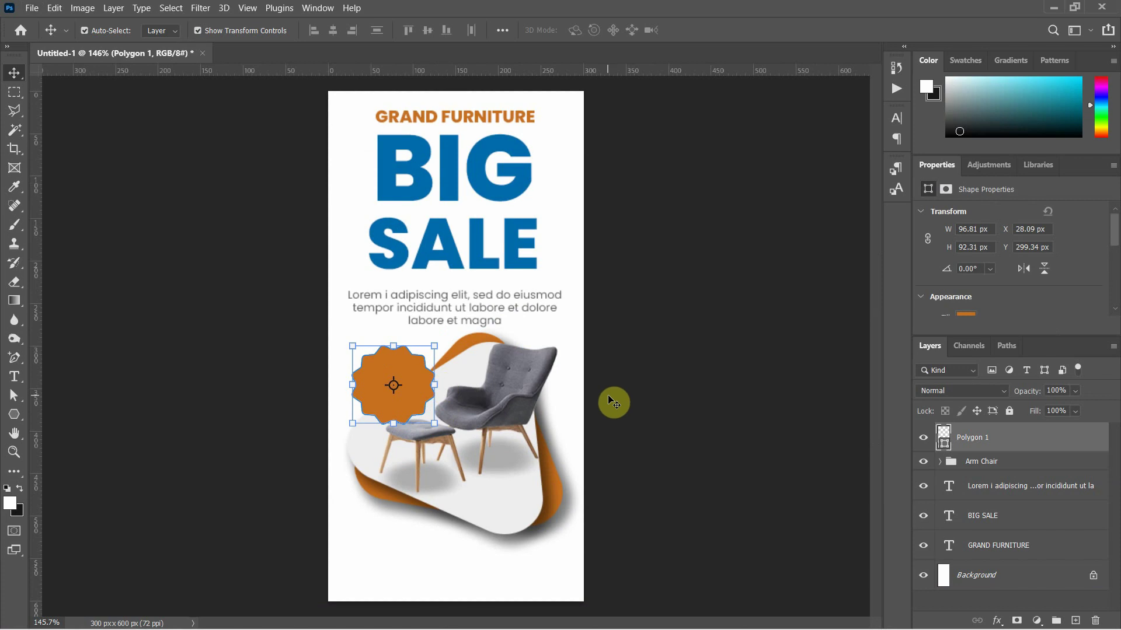
pyautogui.click(482, 118)
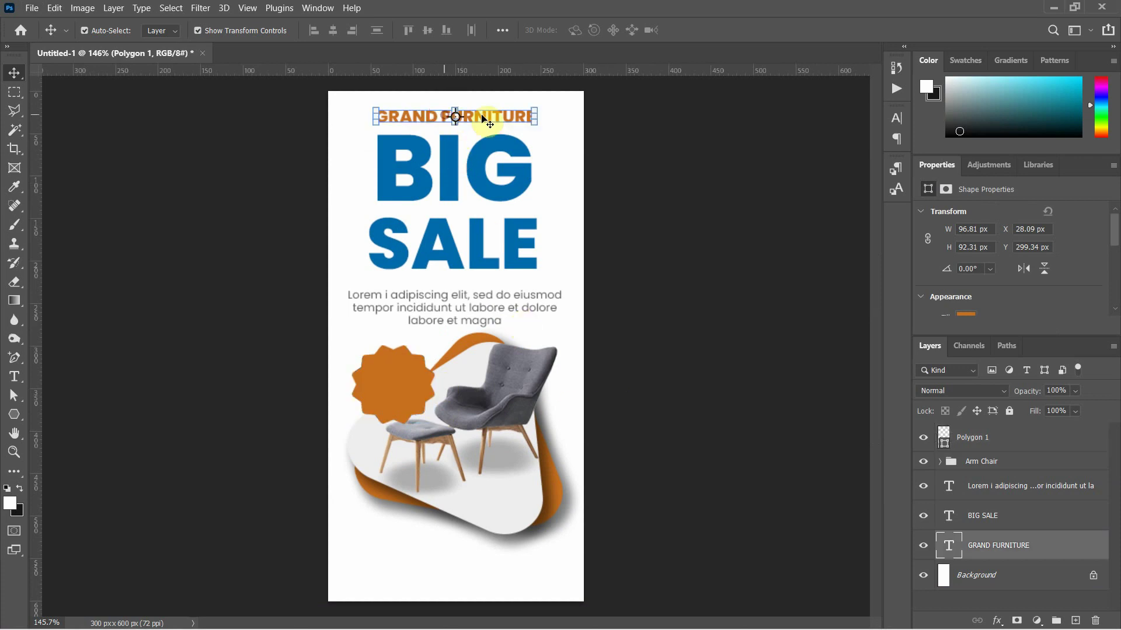
pyautogui.moveTo(490, 116); pyautogui.dragTo(481, 379)
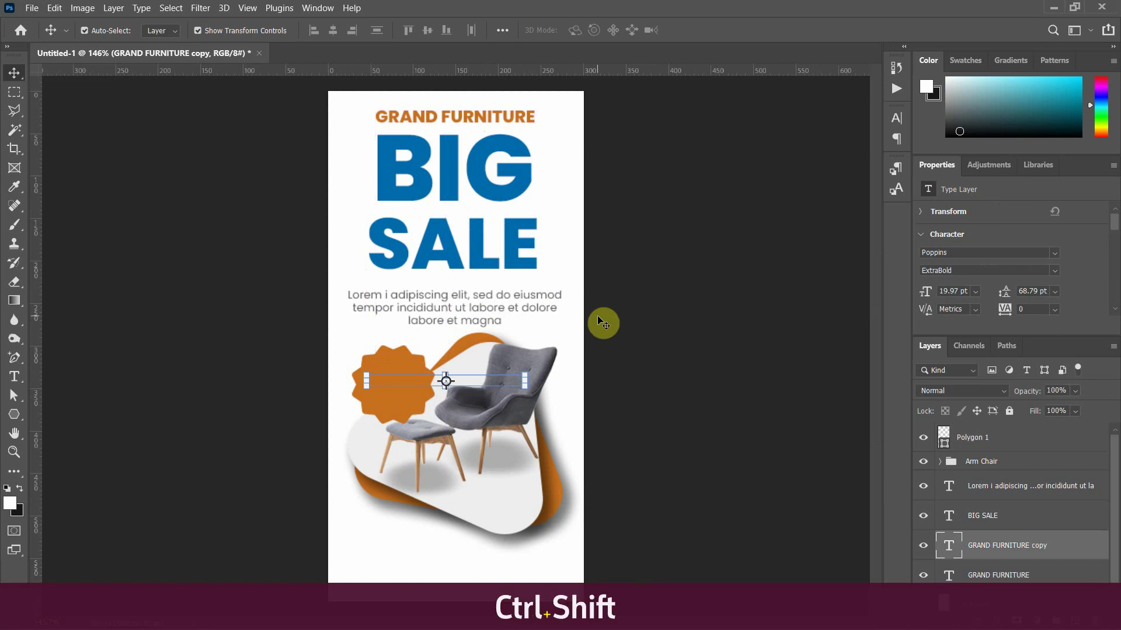
pyautogui.hotkey('ctrl', 'shift', ']')
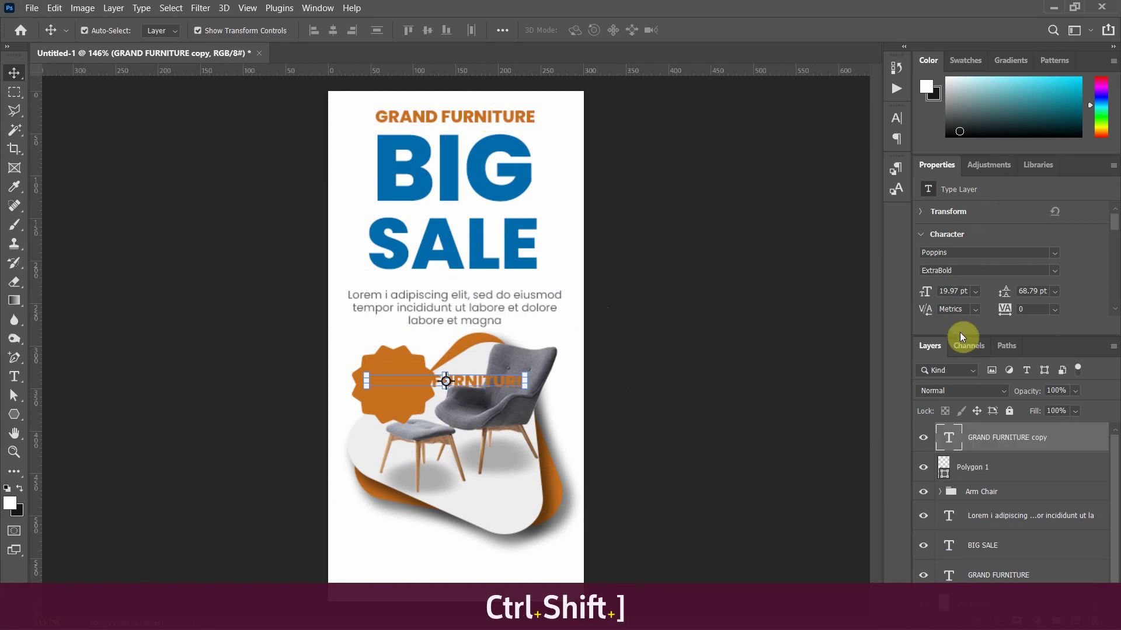
# - Change the copied GRAND FURNITURE text's color to white (ffffff)
pyautogui.scroll(-2, 993, 295)
pyautogui.click(1030, 273)
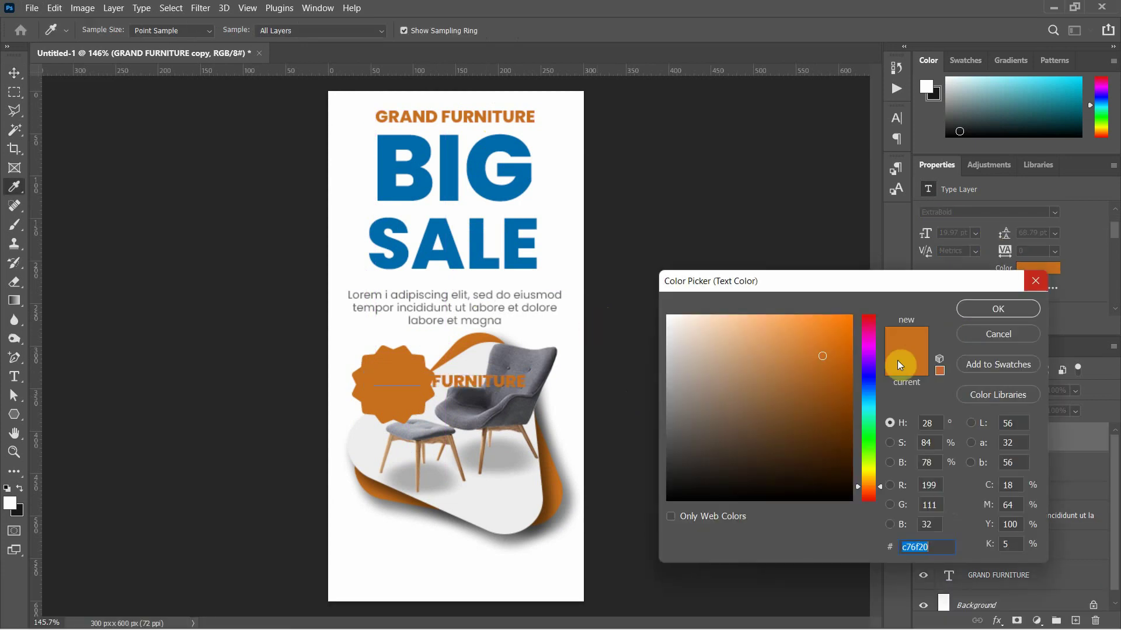
pyautogui.moveTo(822, 363); pyautogui.dragTo(636, 304)
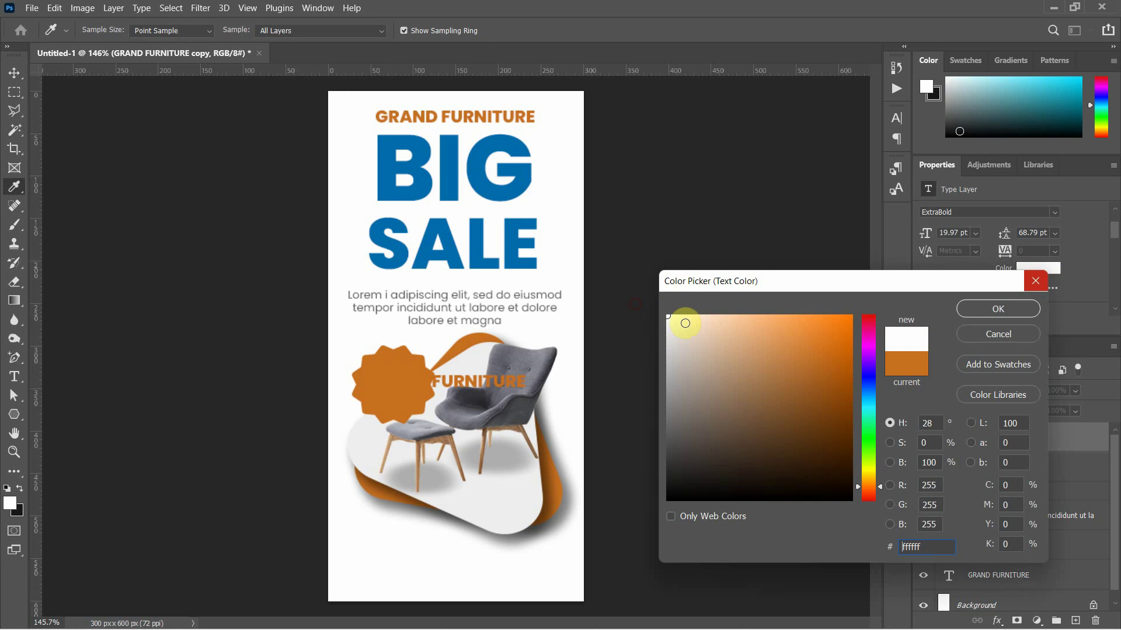
pyautogui.click(994, 306)
# - Replace the copied text's wording with 50% and move it onto the orange badge
pyautogui.doubleClick(409, 382)
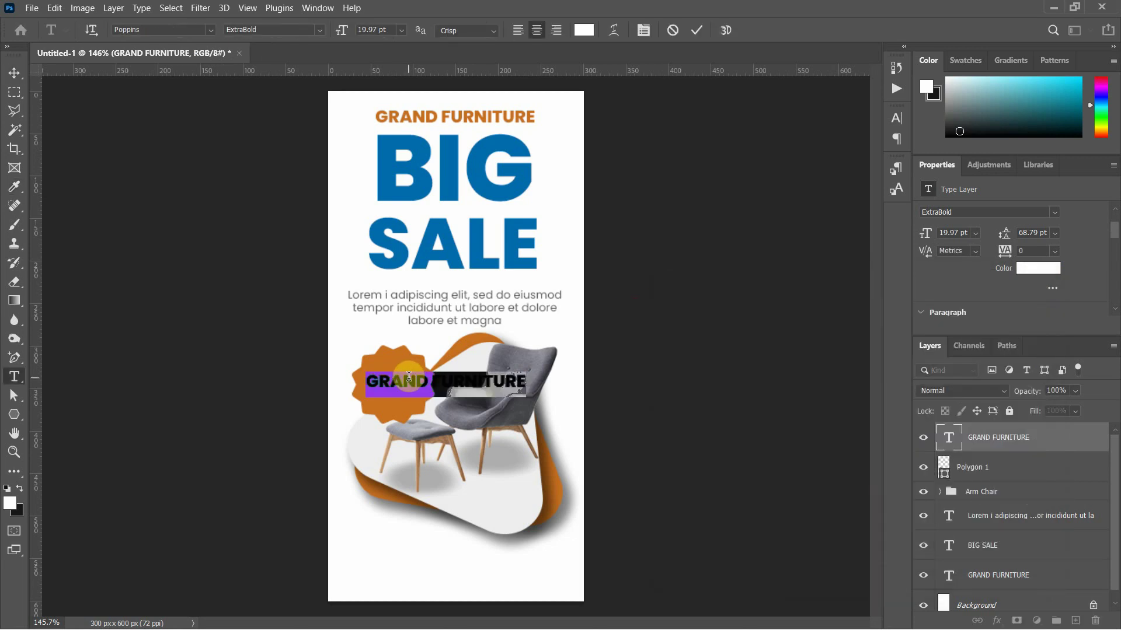
pyautogui.write('50')
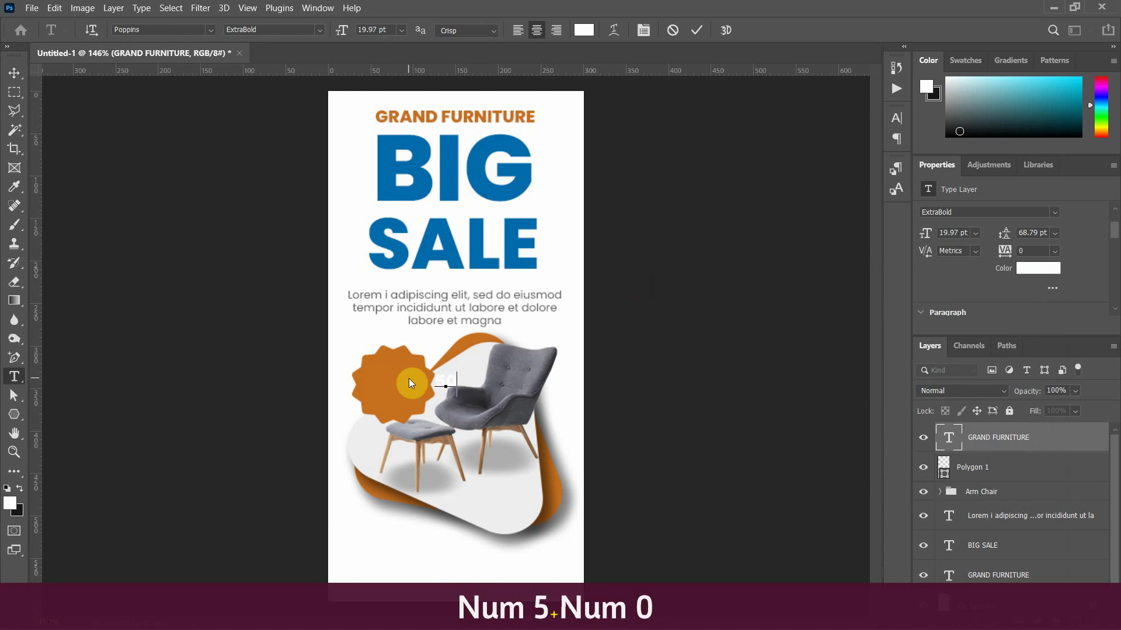
pyautogui.write('%')
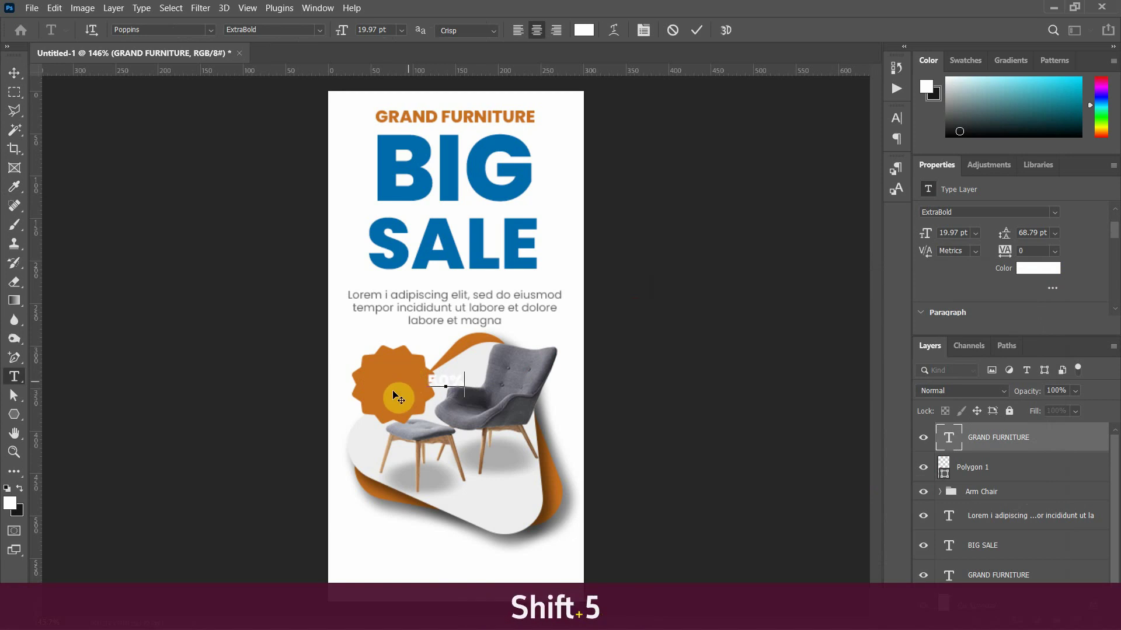
pyautogui.moveTo(379, 395); pyautogui.dragTo(334, 390)
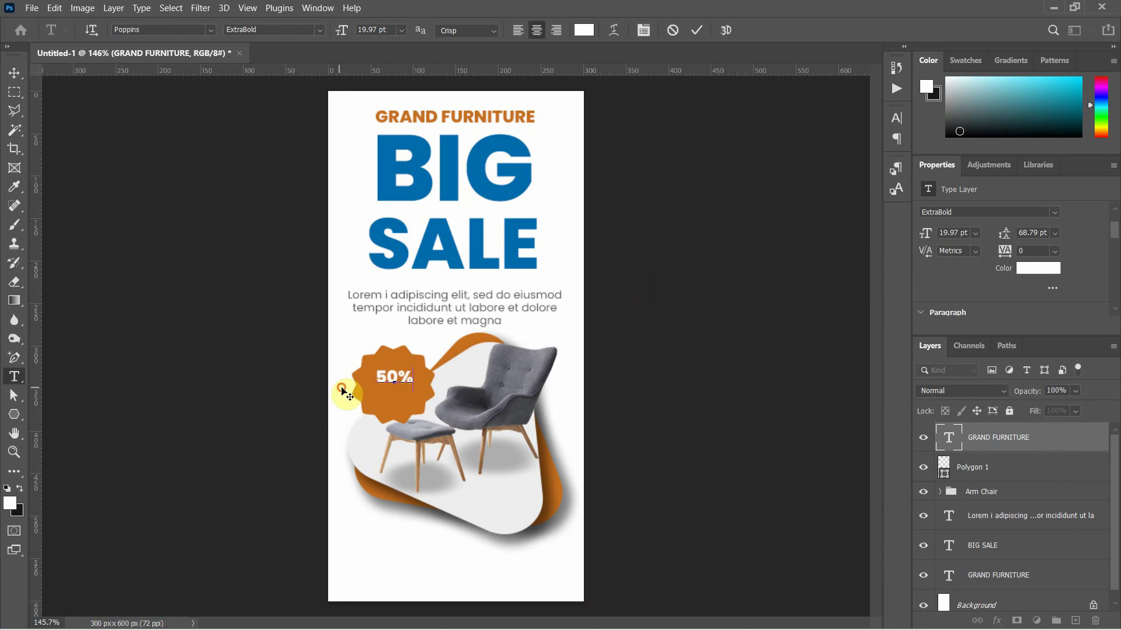
# - Enlarge the badge's 50% text to 28.85 pt
pyautogui.moveTo(417, 376); pyautogui.dragTo(364, 376)
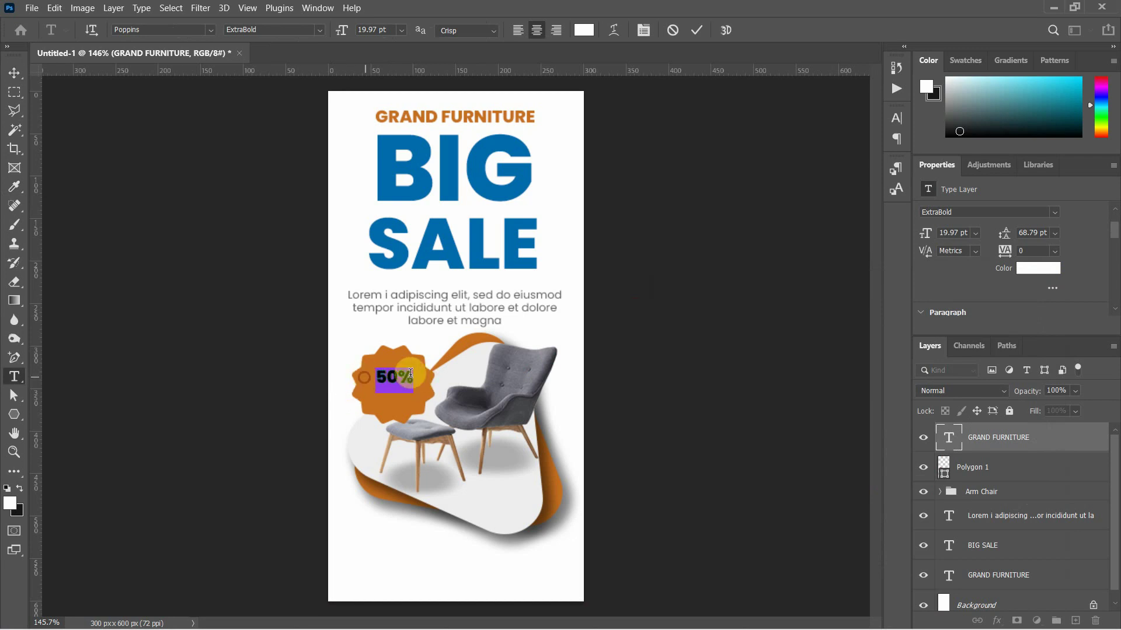
pyautogui.hotkey('ctrl', 'shift', '.')
pyautogui.hotkey('ctrl', 'shift', '.')
pyautogui.hotkey('ctrl', 'shift', '.')
pyautogui.hotkey('ctrl', 'shift', '.')
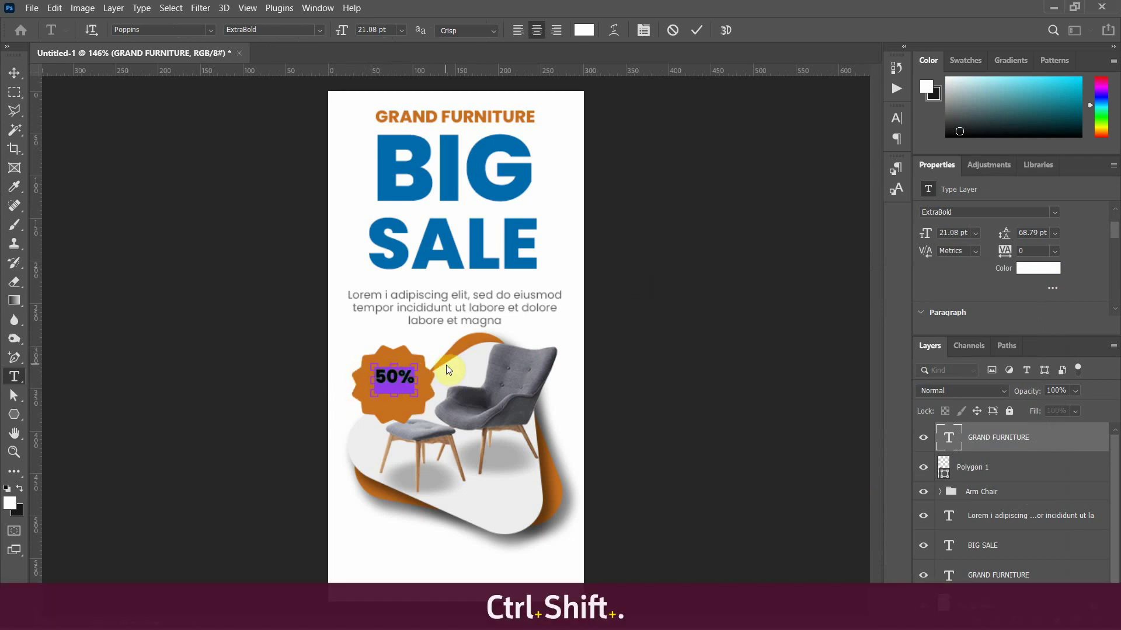
pyautogui.hotkey('ctrl', 'shift', '.')
pyautogui.hotkey('ctrl', 'shift', '.')
pyautogui.hotkey('ctrl', 'shift', '.')
pyautogui.hotkey('ctrl', 'shift', '.')
pyautogui.hotkey('ctrl', 'shift', '.')
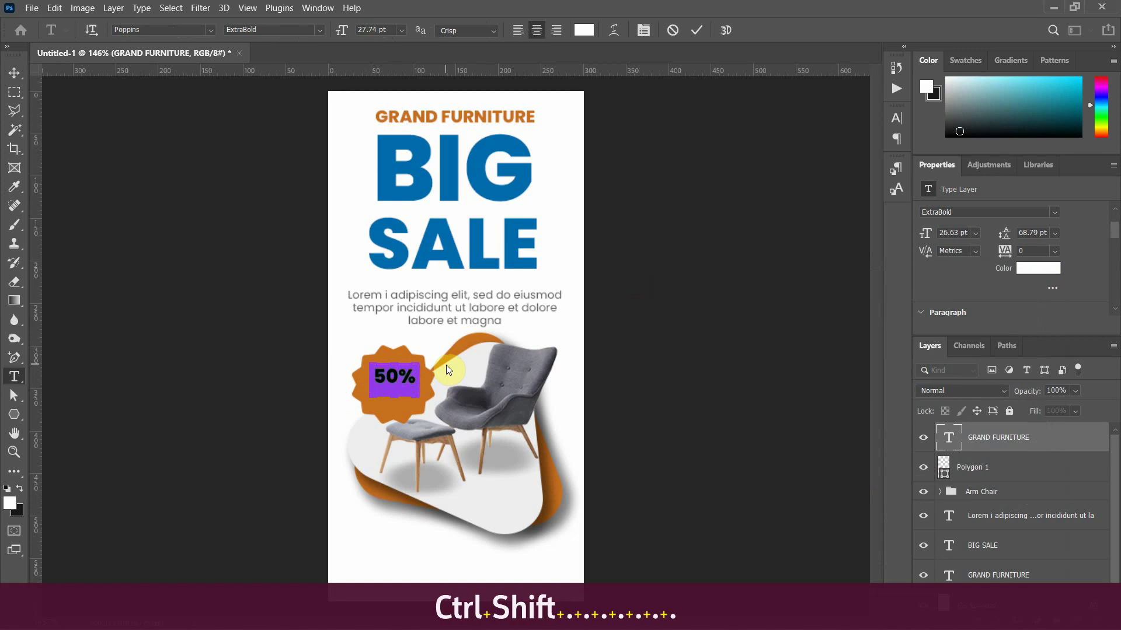
pyautogui.hotkey('ctrl', 'shift', '.')
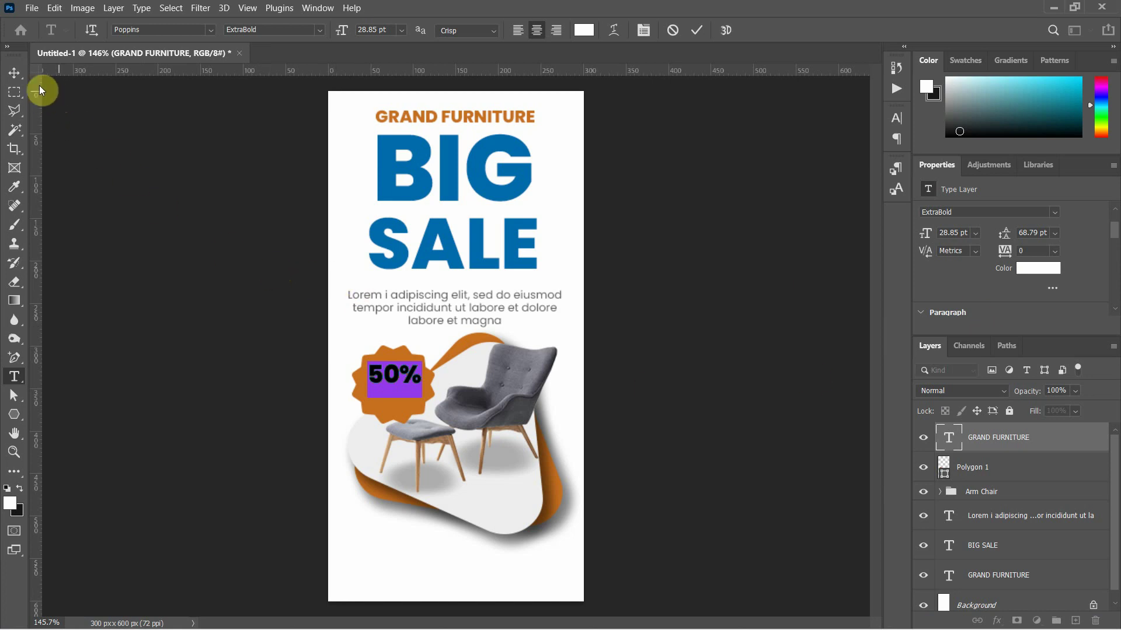
pyautogui.click(18, 79)
pyautogui.click(200, 255)
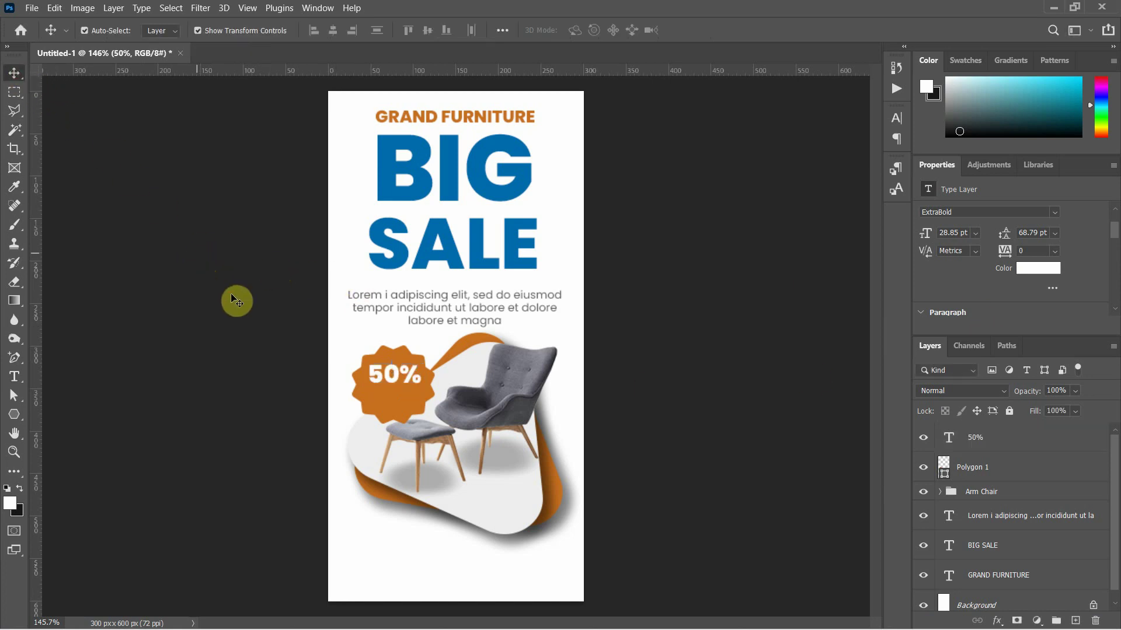
# - Duplicate the 50% text just below itself on the badge and change the copy's wording to OFF
pyautogui.click(397, 379)
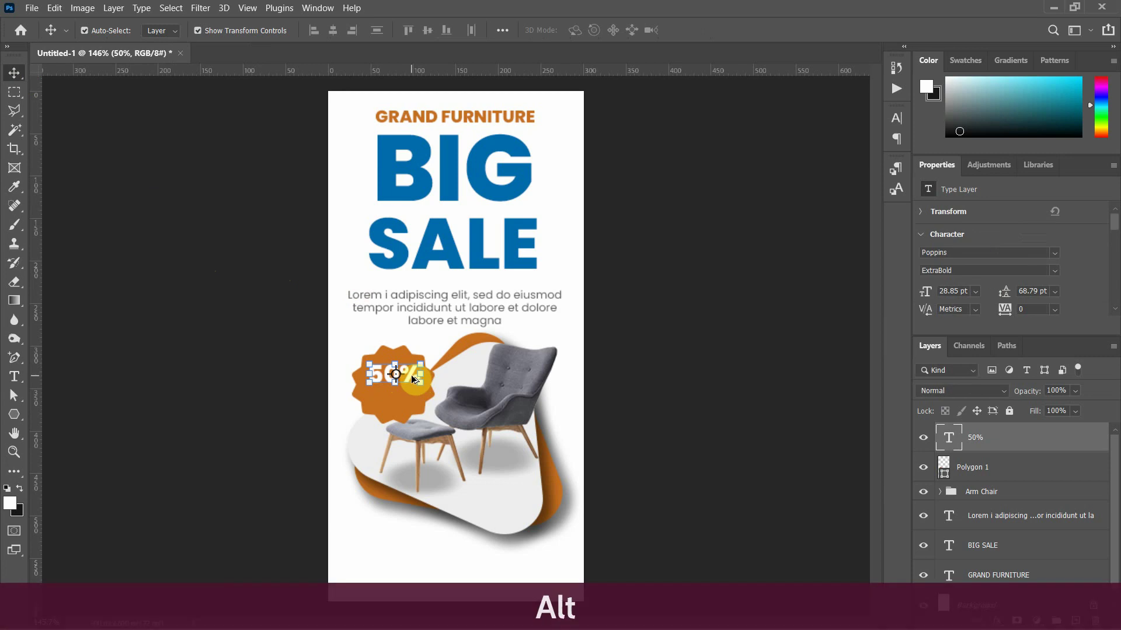
pyautogui.moveTo(411, 379); pyautogui.dragTo(410, 401)
pyautogui.doubleClick(410, 401)
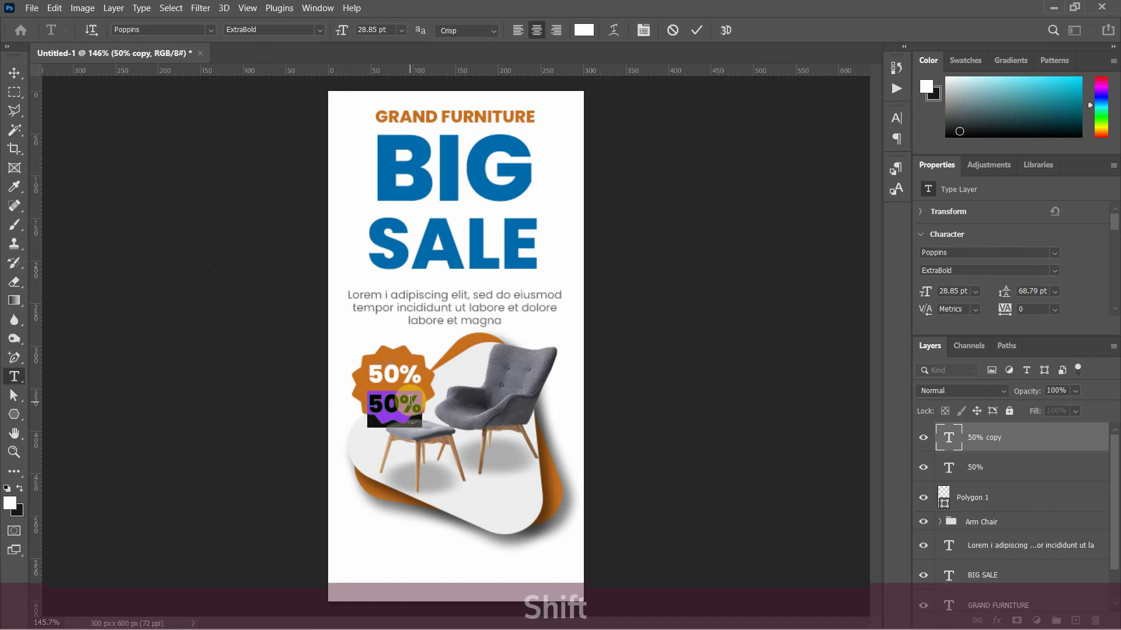
pyautogui.write('OFF')
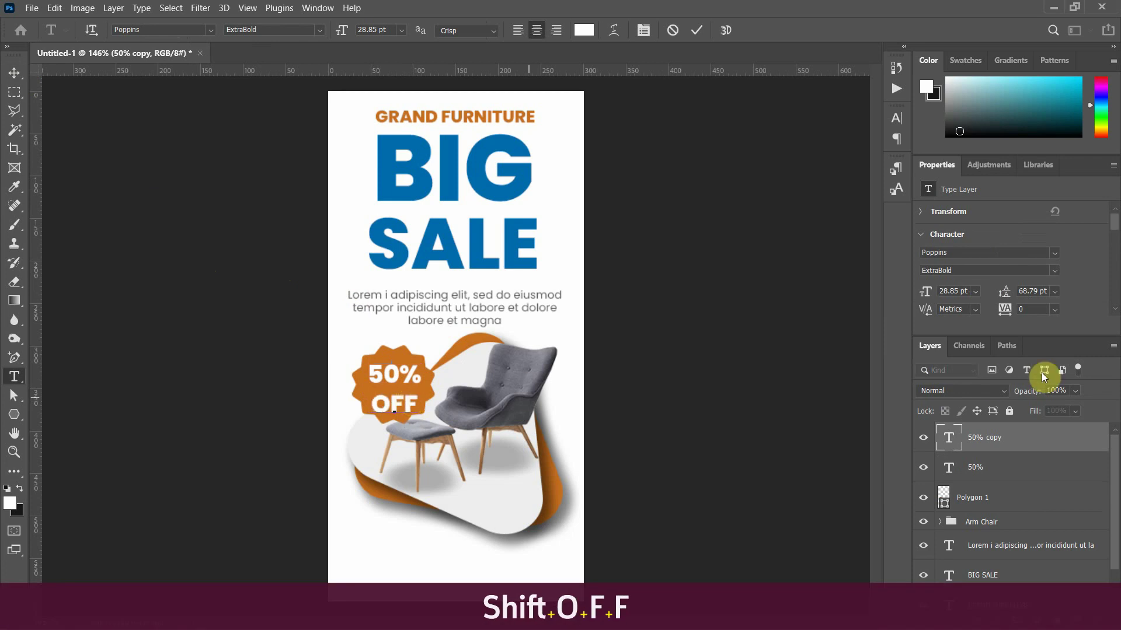
# - Set the OFF text's font weight to Poppins Medium
pyautogui.hotkey('ctrl', 'a')
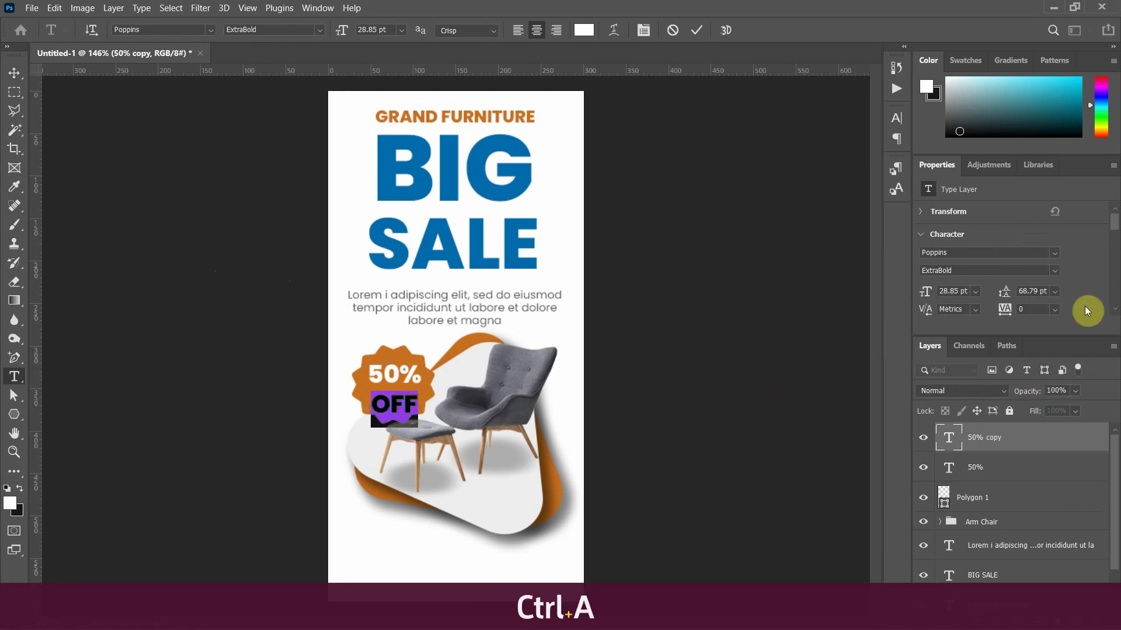
pyautogui.click(1054, 271)
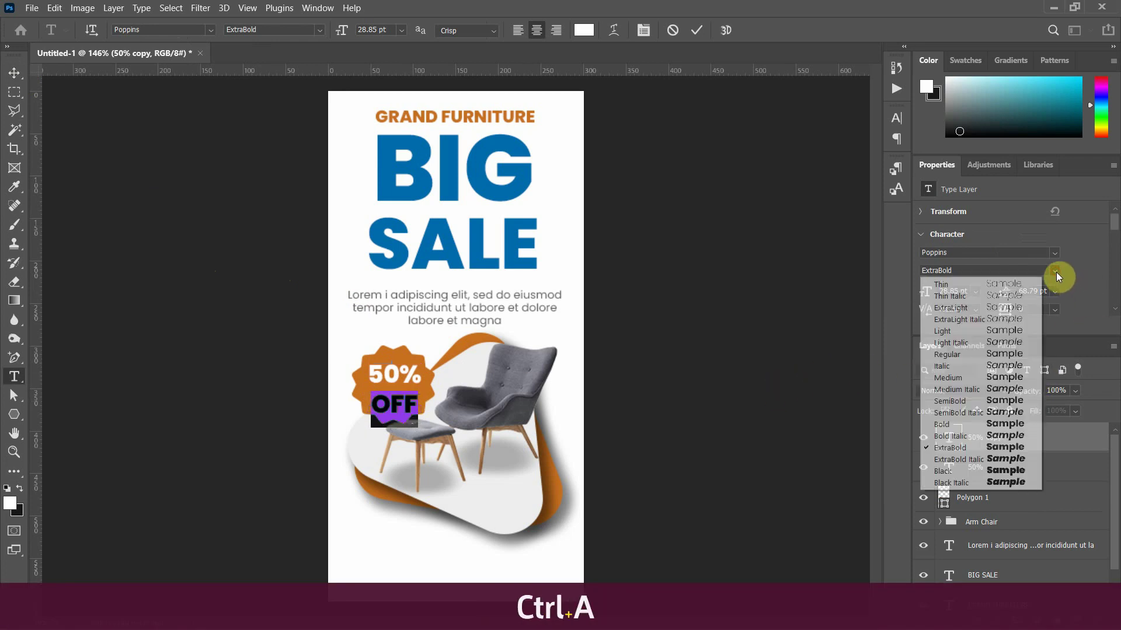
pyautogui.click(995, 378)
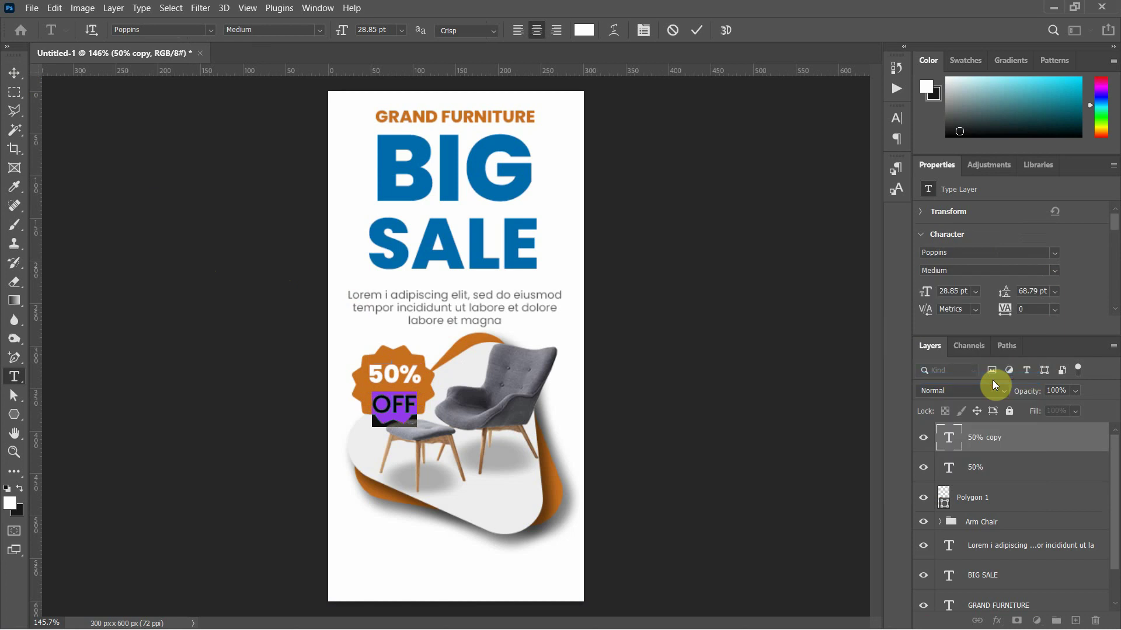
pyautogui.click(14, 76)
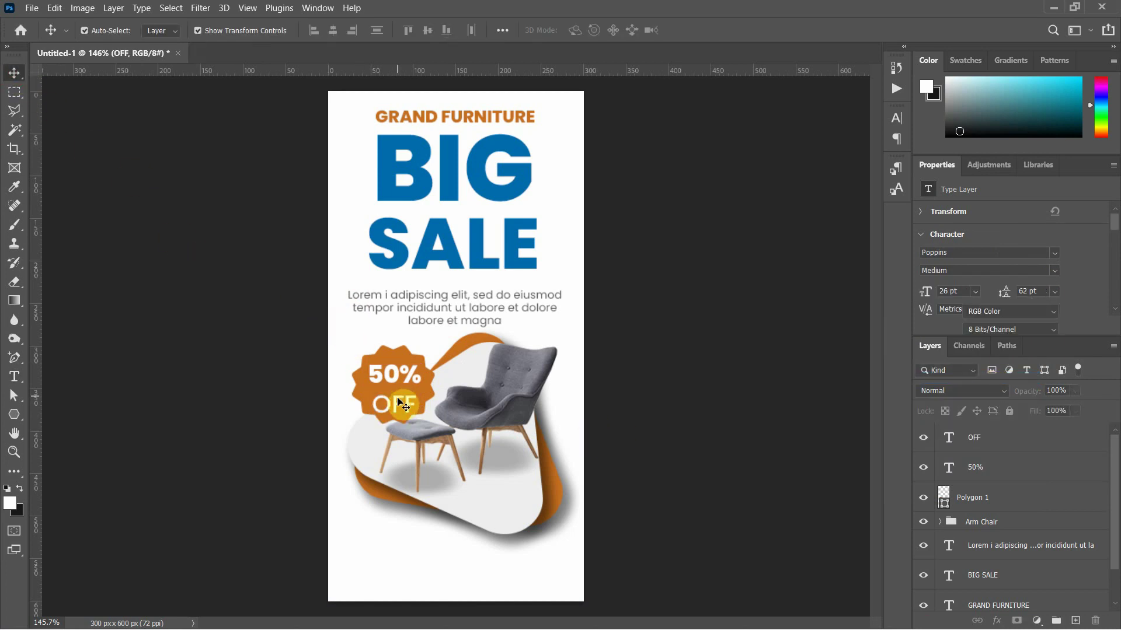
# - Scale the OFF text down to about 84%, making it 24.25 pt
pyautogui.moveTo(398, 399); pyautogui.dragTo(397, 397)
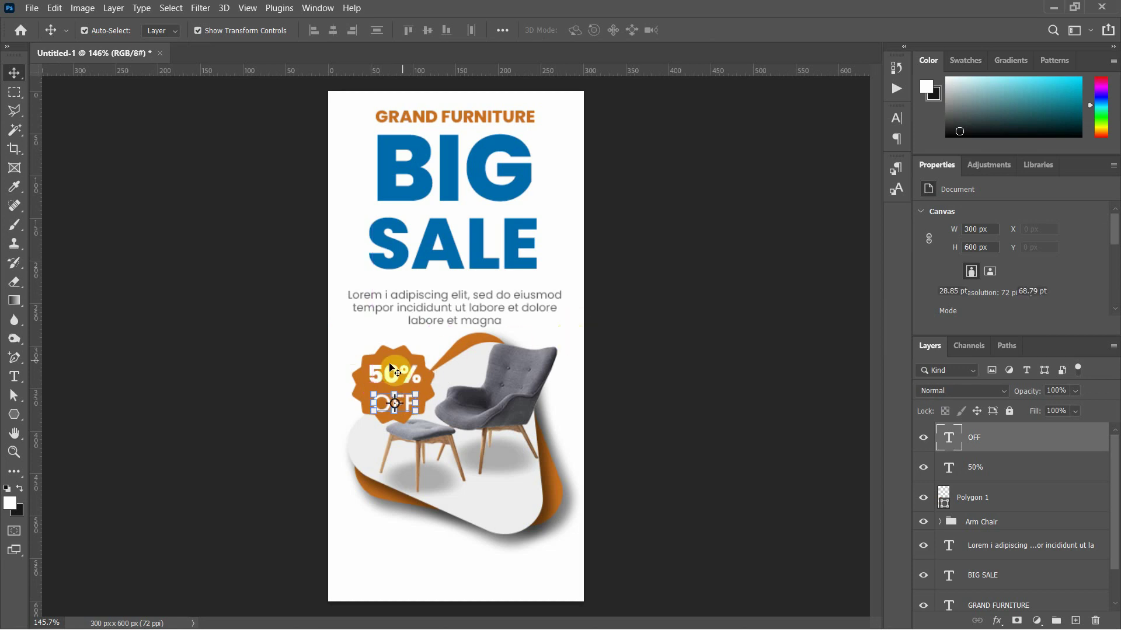
pyautogui.moveTo(416, 413); pyautogui.dragTo(409, 422)
pyautogui.hotkey('shift', 'Return')
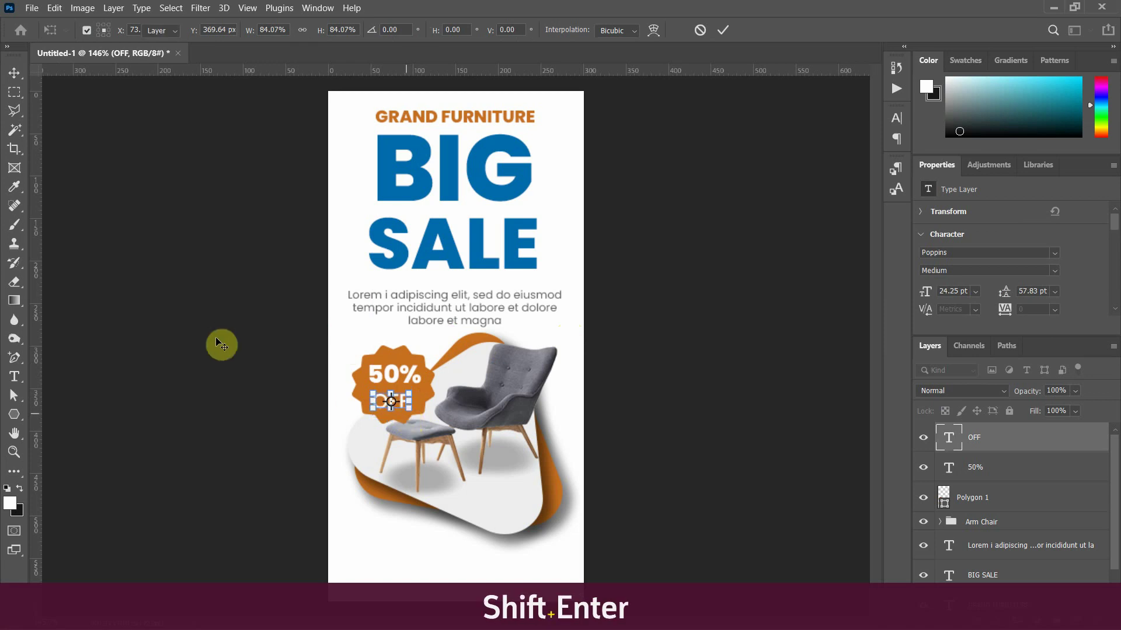
pyautogui.click(219, 343)
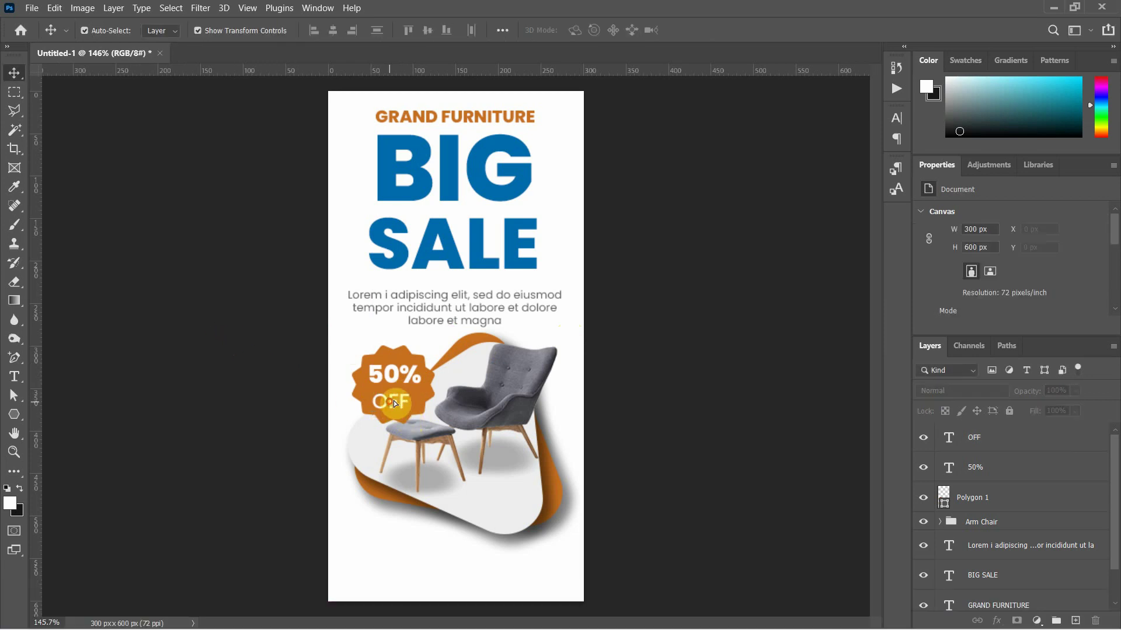
# - Center the OFF text beneath 50% on the badge and nudge the 50% text slightly down
pyautogui.moveTo(391, 401); pyautogui.dragTo(395, 403)
pyautogui.hotkey('alt', '[')
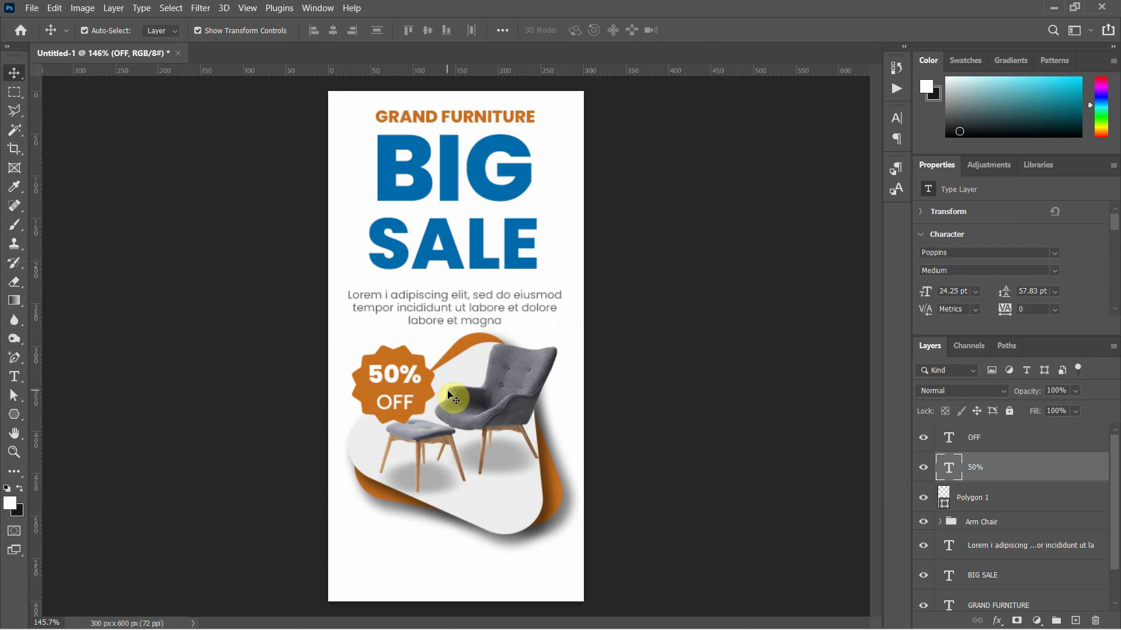
pyautogui.press('Down')
pyautogui.press('Down')
pyautogui.press('Down')
pyautogui.press('Down')
pyautogui.press('Down')
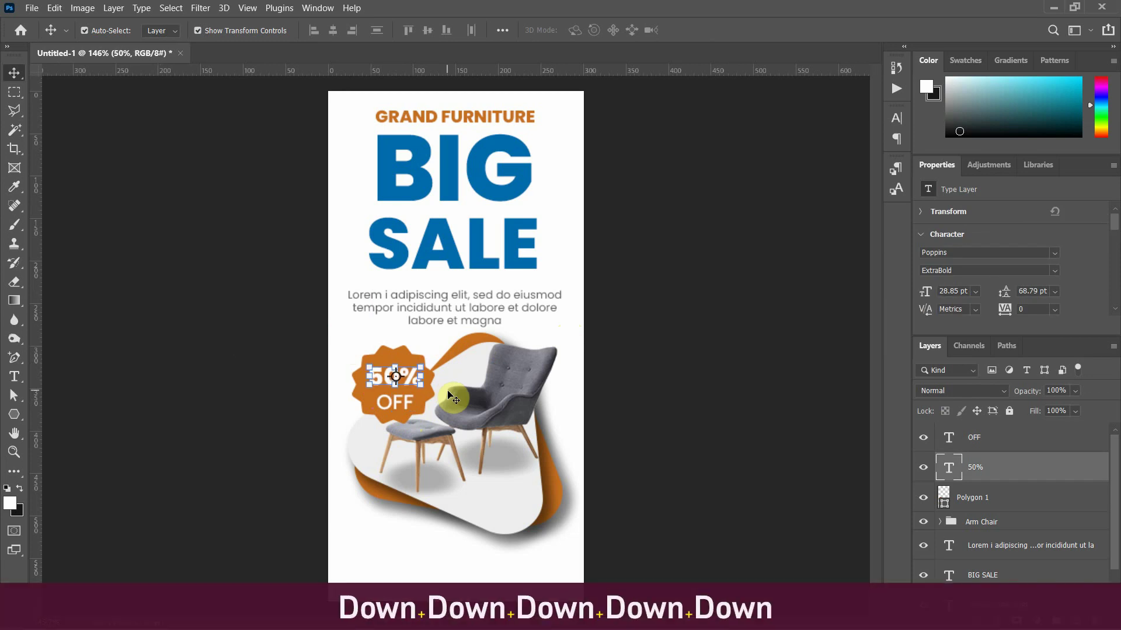
pyautogui.click(709, 380)
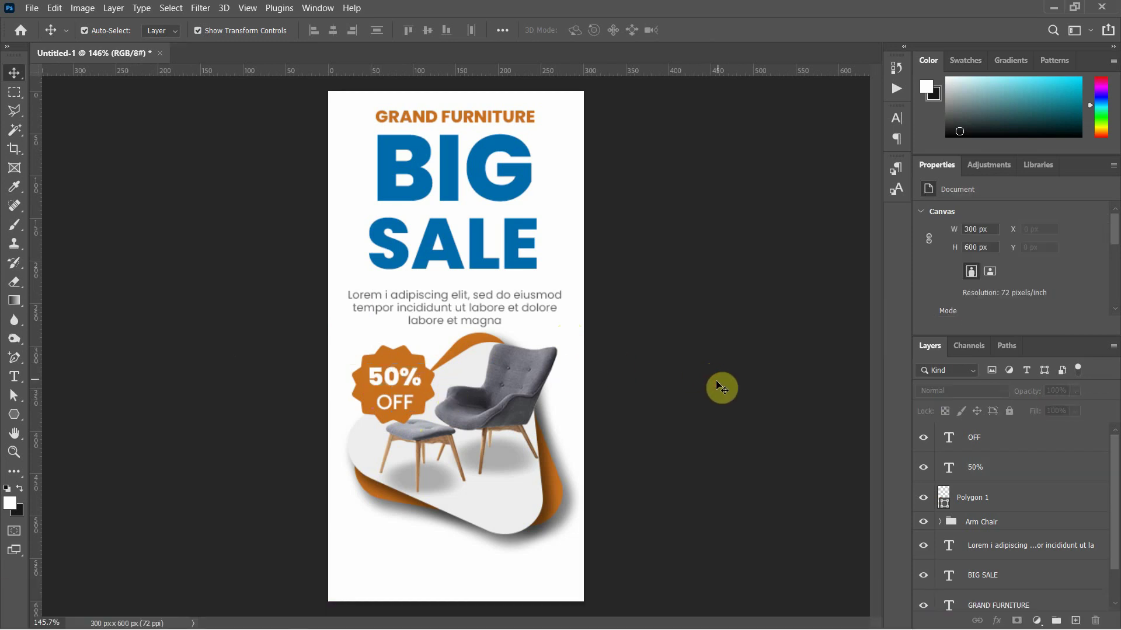
# - Add a drop shadow to the orange badge with distance 4 px, spread 6% and size 0 px
pyautogui.click(417, 362)
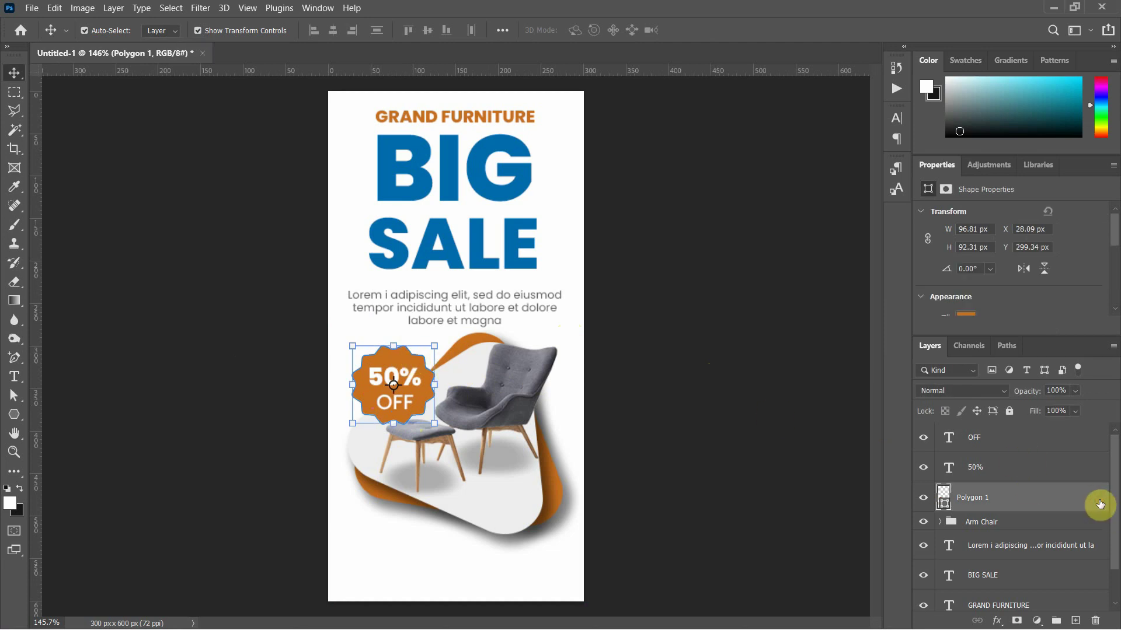
pyautogui.doubleClick(1099, 504)
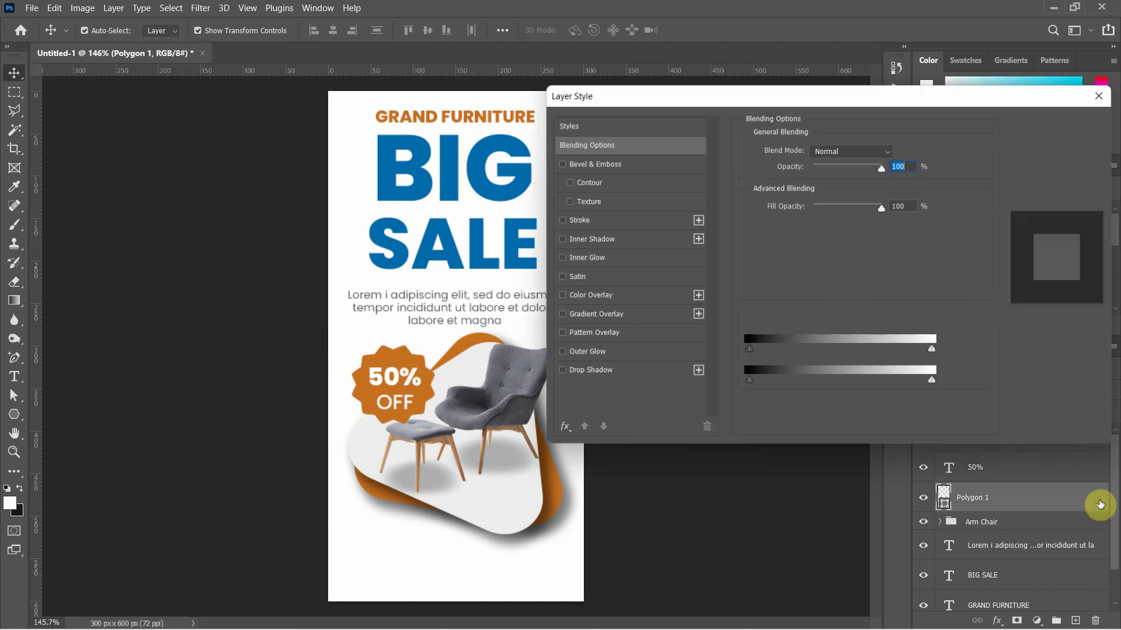
pyautogui.click(599, 378)
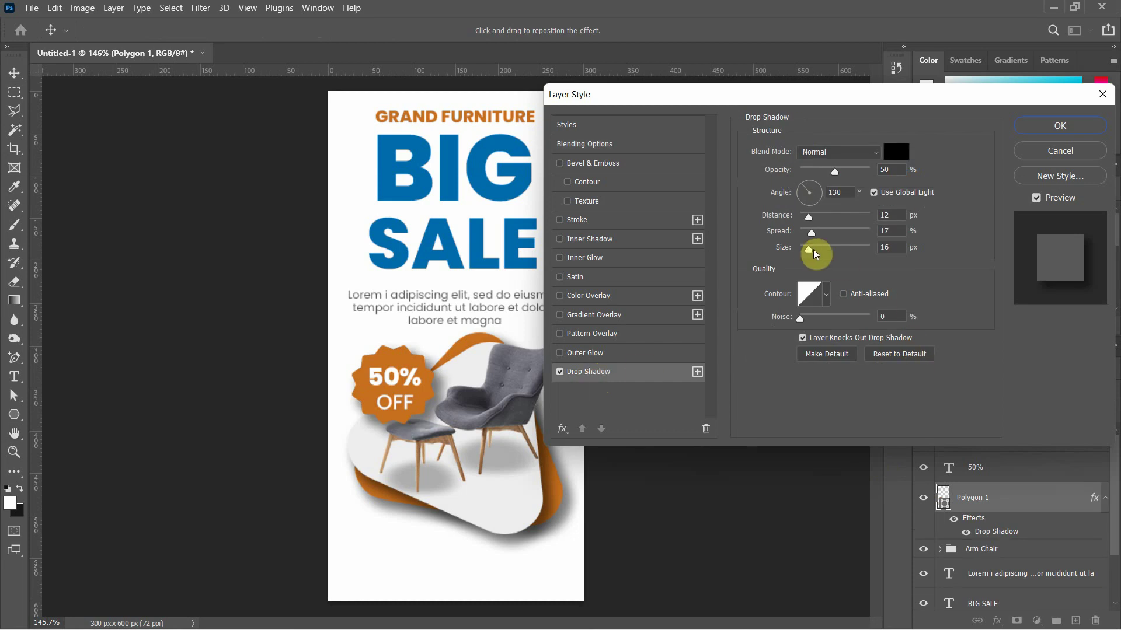
pyautogui.moveTo(810, 253); pyautogui.dragTo(805, 222)
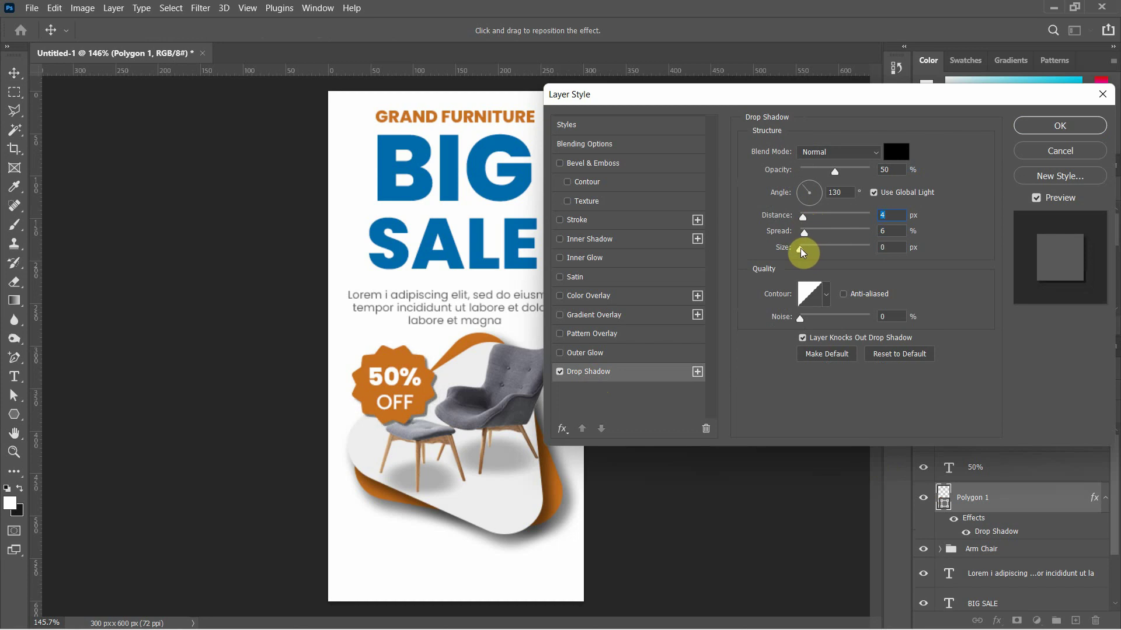
pyautogui.click(1036, 126)
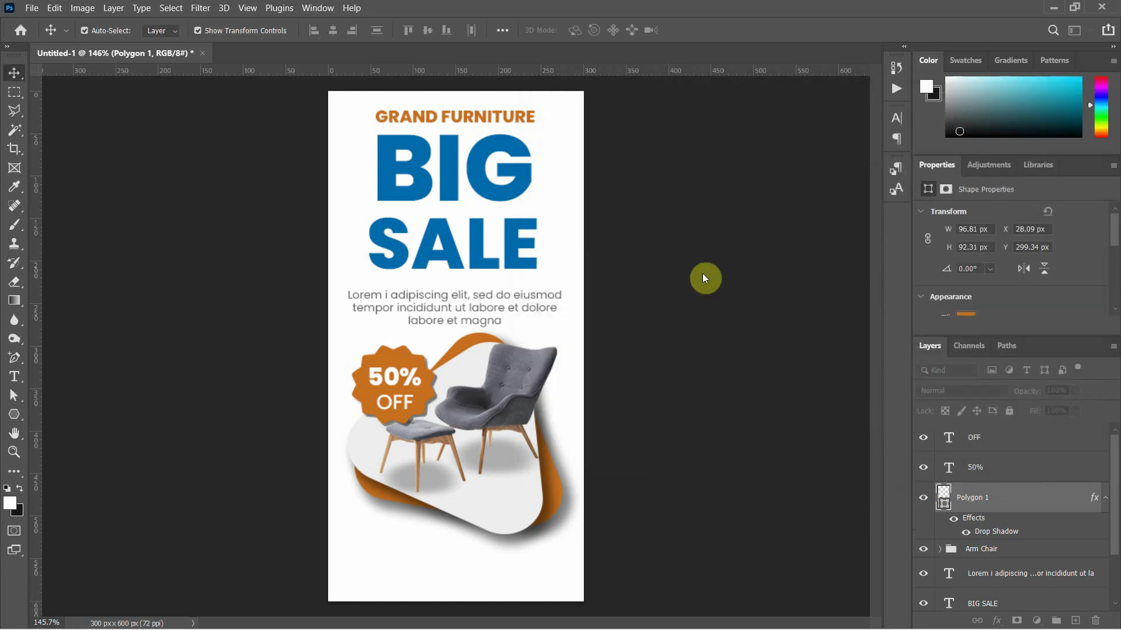
# - Group the orange badge with its 50% and OFF text layers and name the group 50OFF
pyautogui.keyDown('shift'); pyautogui.click(394, 375); pyautogui.keyUp('shift')
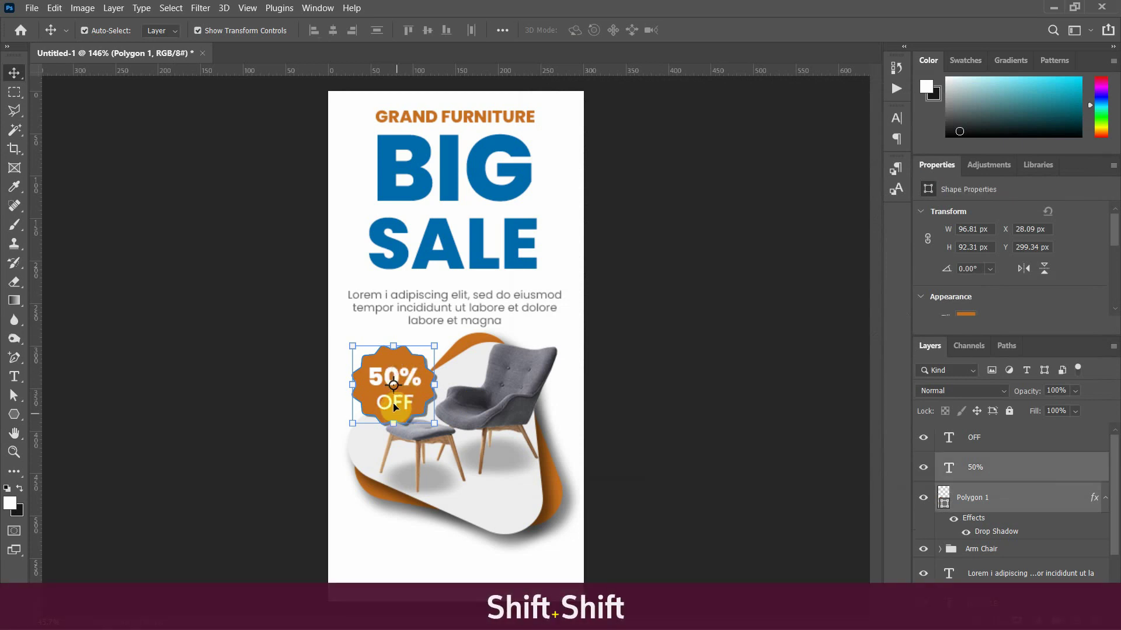
pyautogui.keyDown('shift'); pyautogui.click(396, 402); pyautogui.keyUp('shift')
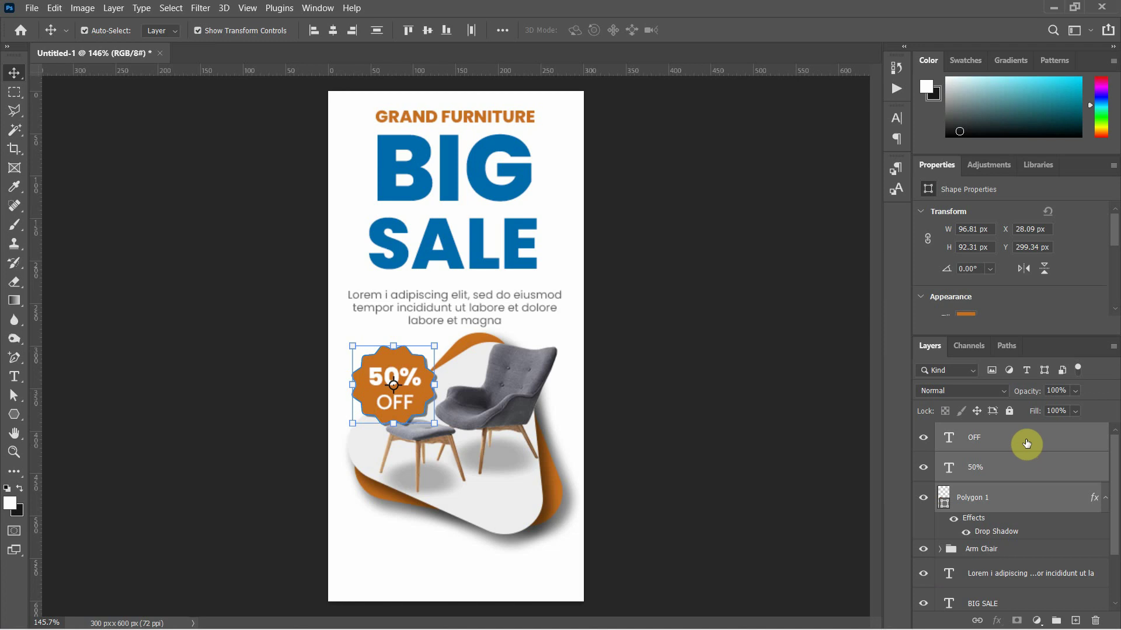
pyautogui.moveTo(1026, 444); pyautogui.dragTo(1056, 621)
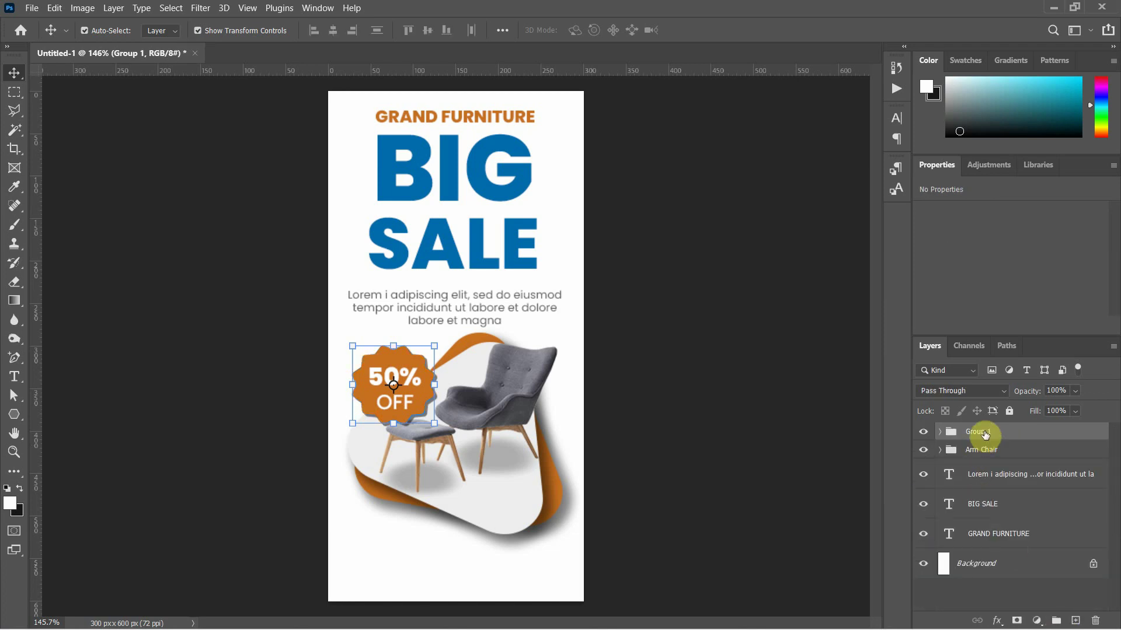
pyautogui.doubleClick(984, 432)
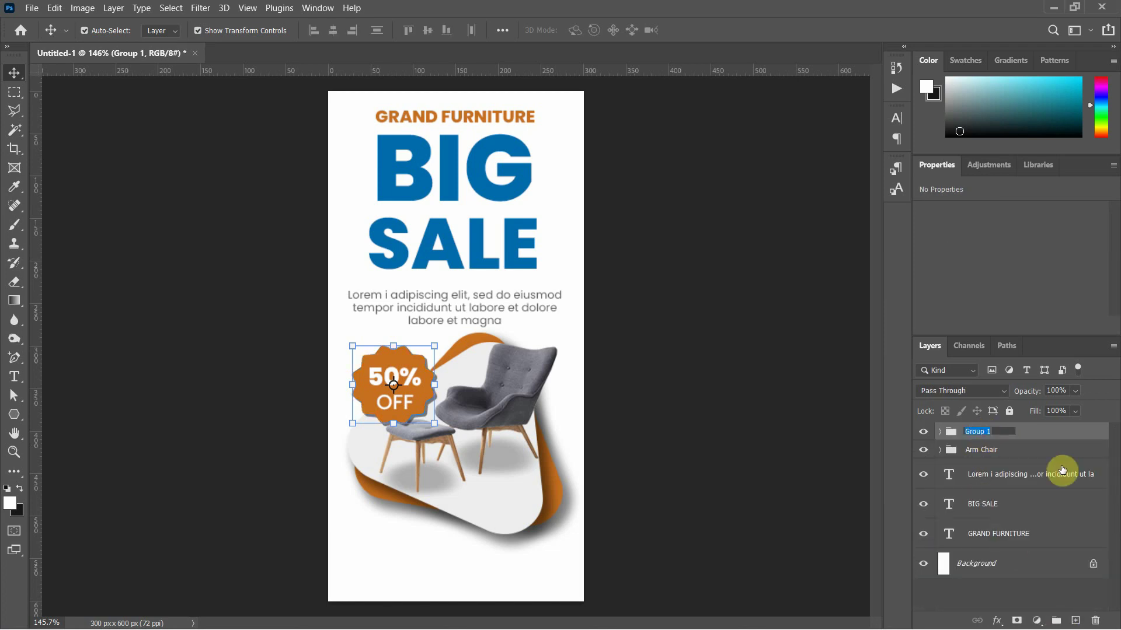
pyautogui.write('50OFF')
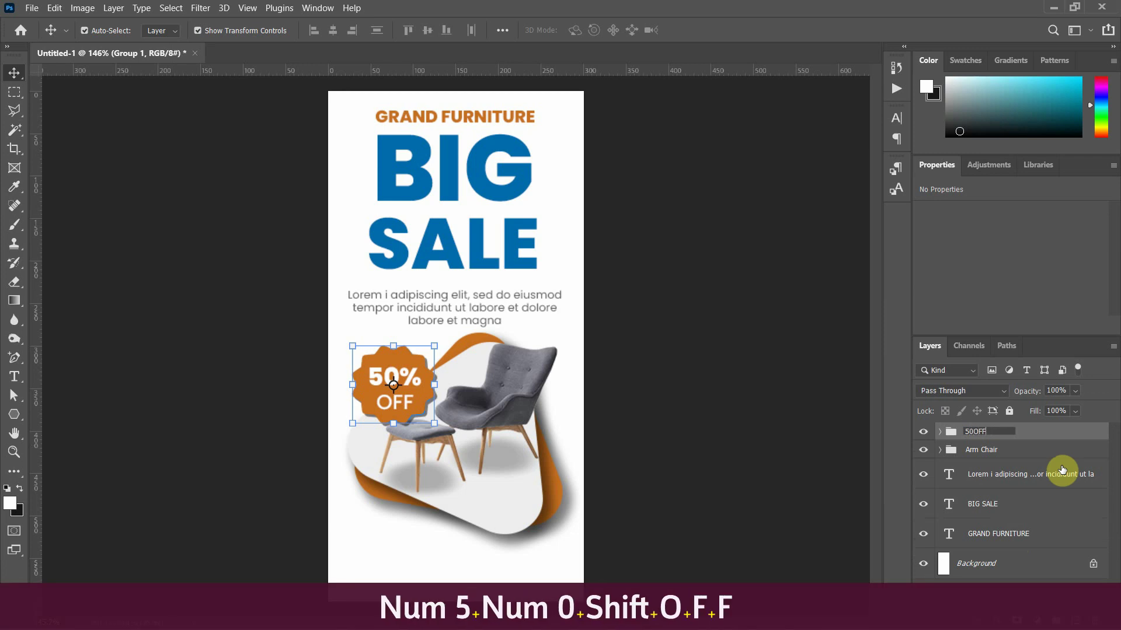
pyautogui.click(1034, 436)
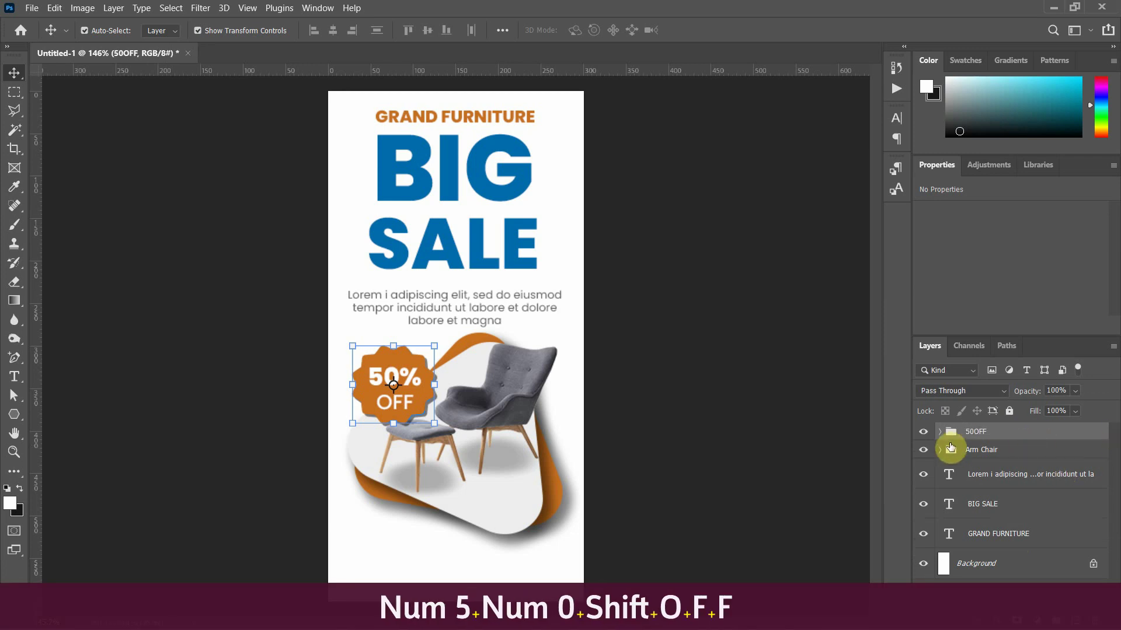
pyautogui.click(924, 434)
pyautogui.click(923, 434)
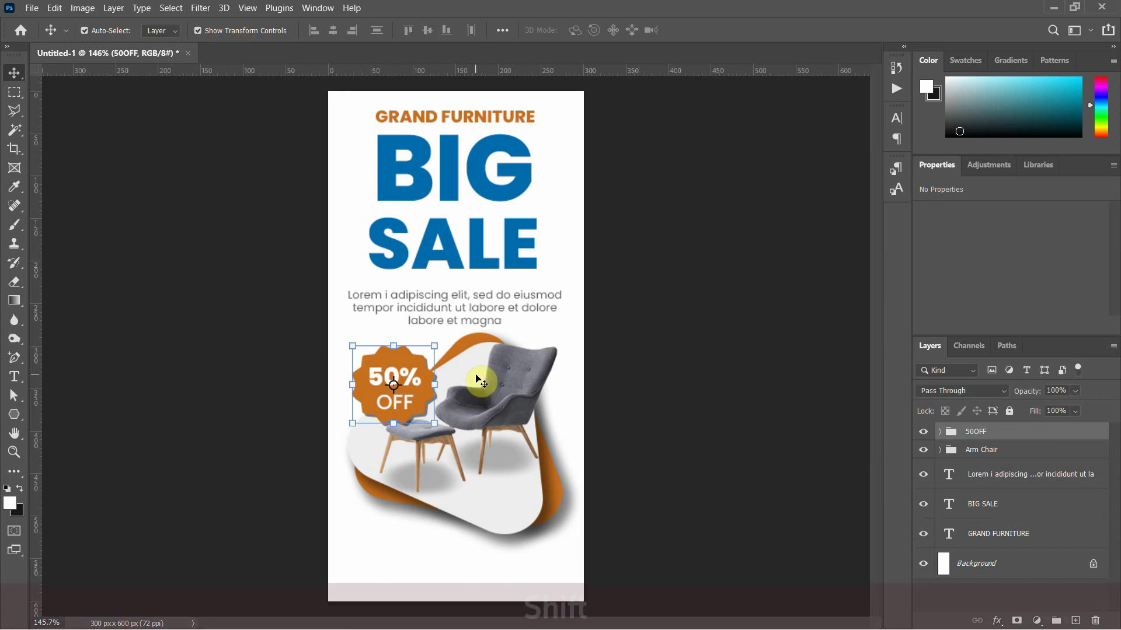
# - Nudge the 50OFF group up 10 px and right 1 px, and compare the banner with the reference image 300X600.jpg
pyautogui.hotkey('shift', 'Up')
pyautogui.press('Right')
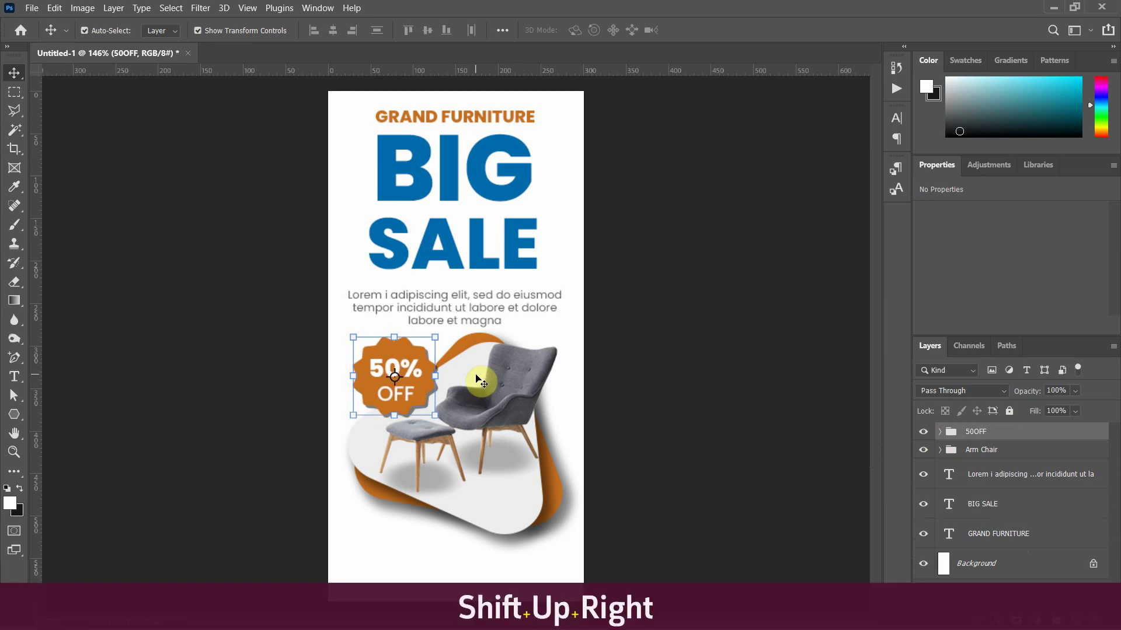
pyautogui.click(740, 384)
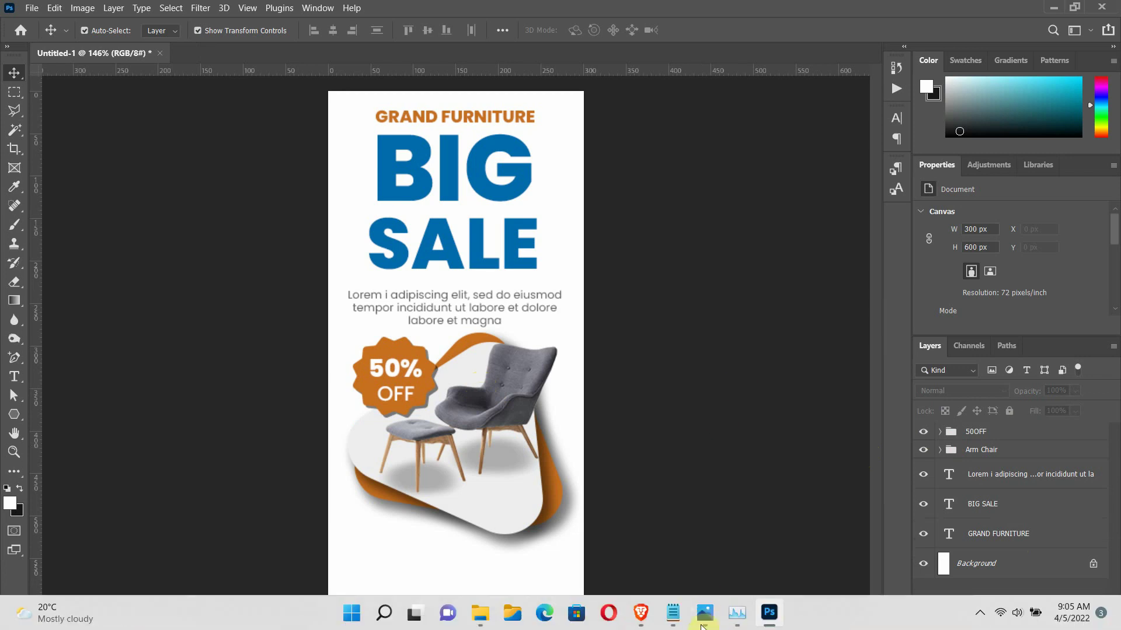
pyautogui.click(705, 613)
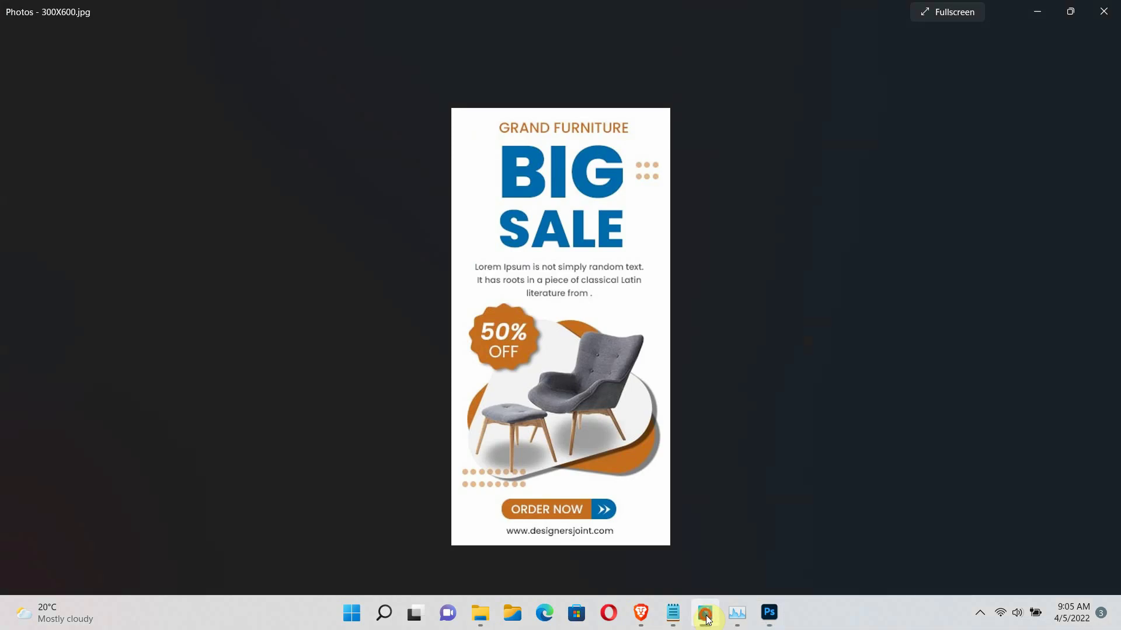
pyautogui.click(705, 614)
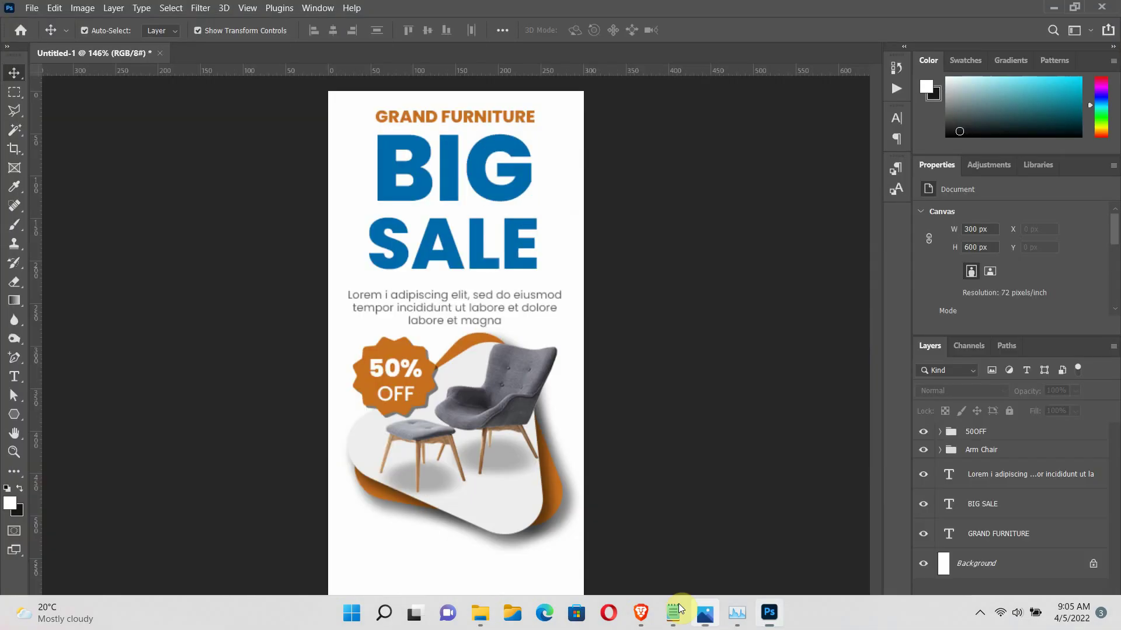
# - Set the star ratio of the orange badge polygon to 90%
pyautogui.click(394, 349)
pyautogui.scroll(-3, 1024, 291)
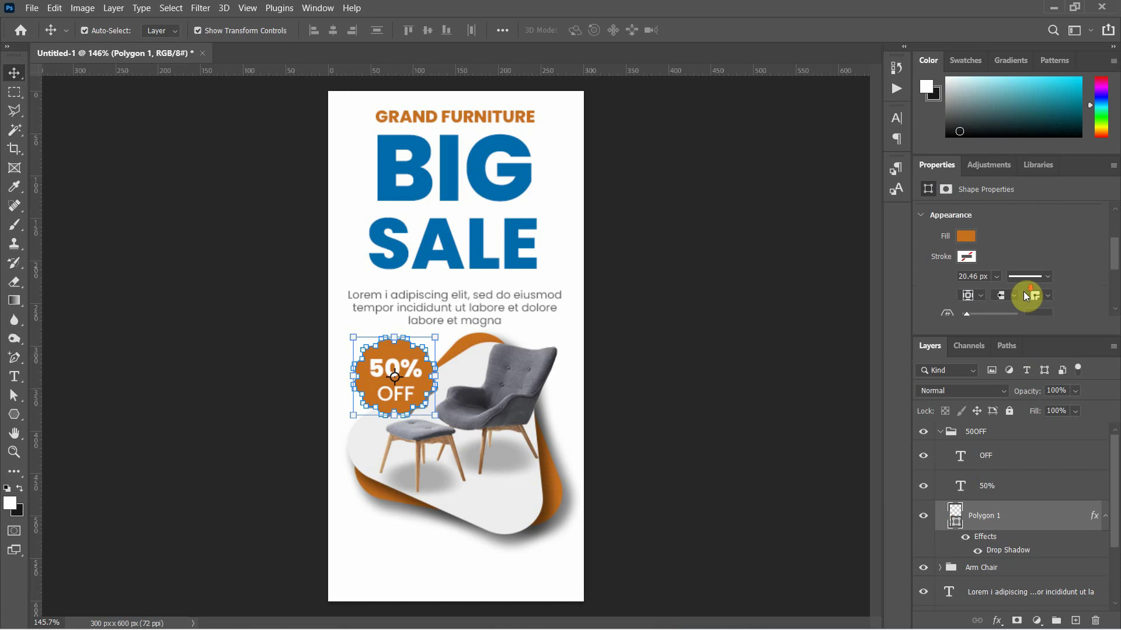
pyautogui.scroll(-2, 1024, 292)
pyautogui.click(1033, 299)
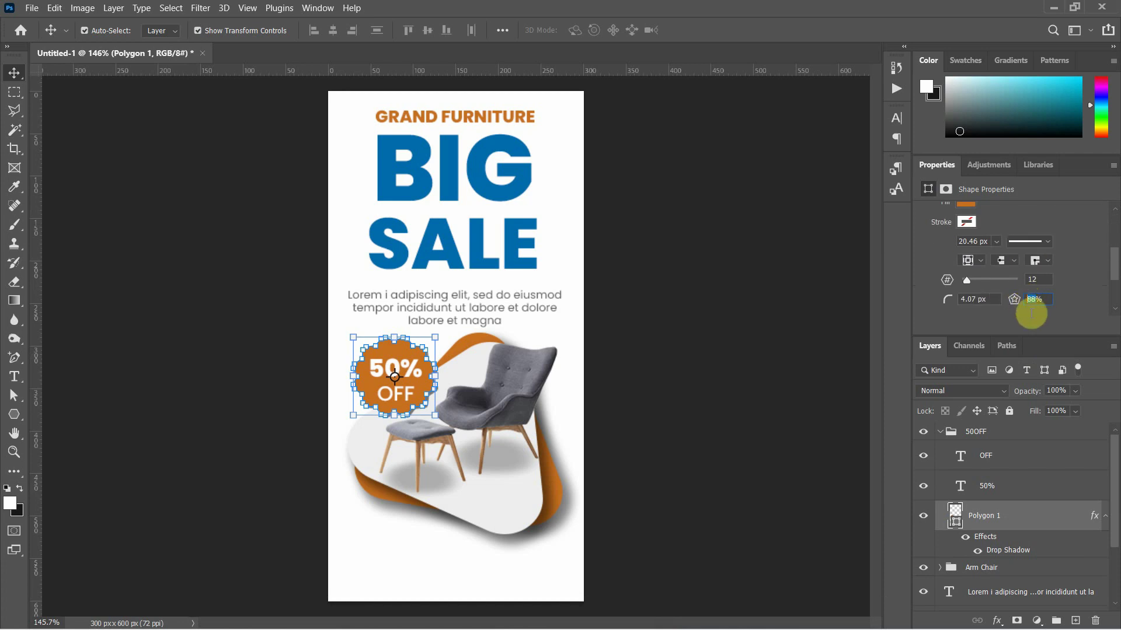
pyautogui.write('90')
pyautogui.press('Return')
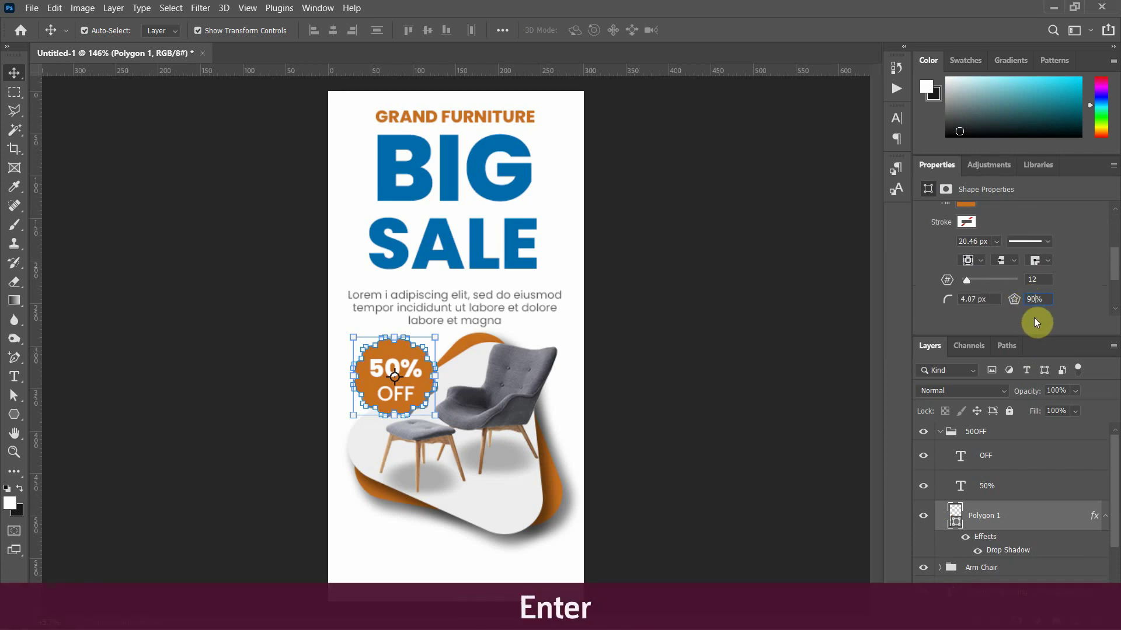
pyautogui.click(644, 341)
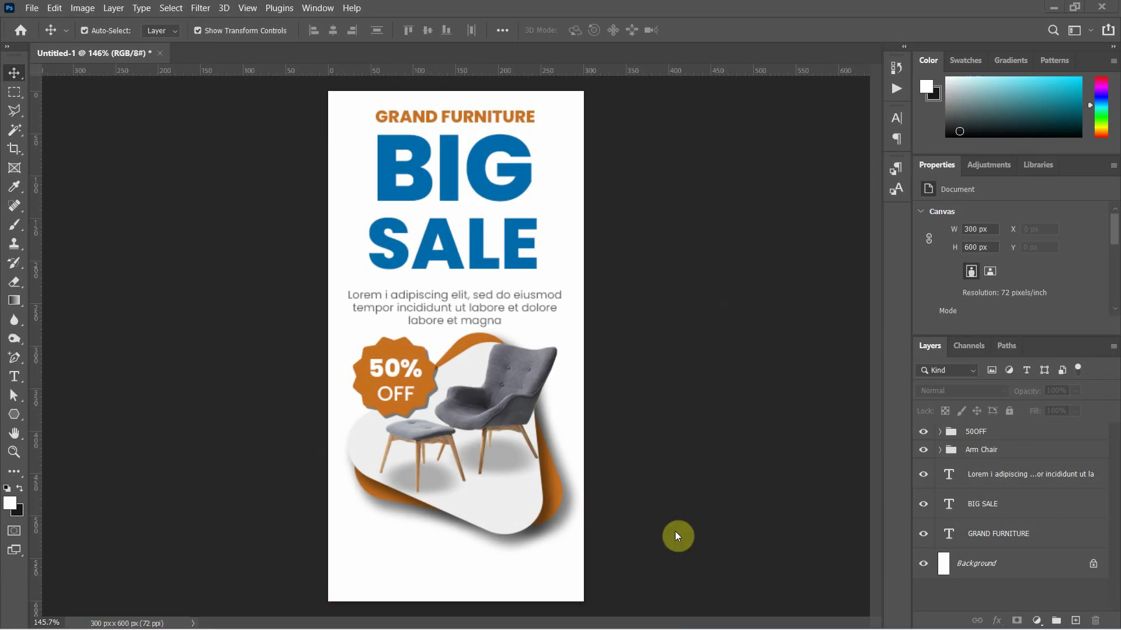
# - Rotate the light grey rounded triangle counter-clockwise so its lower edge slopes gently upward to the right
pyautogui.click(517, 504)
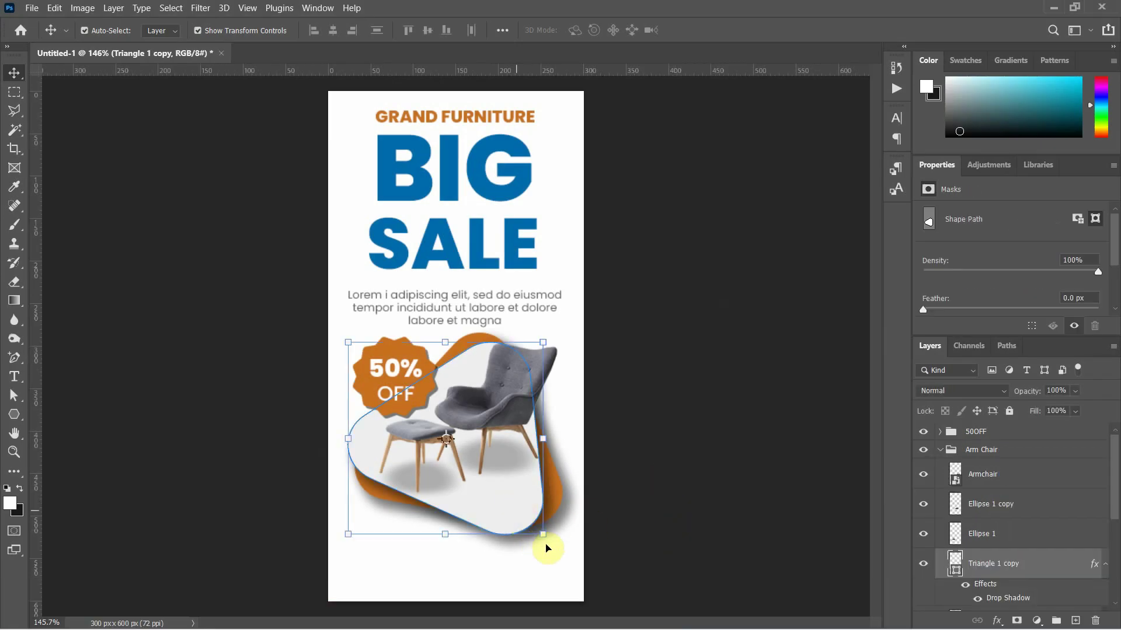
pyautogui.moveTo(556, 545); pyautogui.dragTo(608, 456)
pyautogui.press('Return')
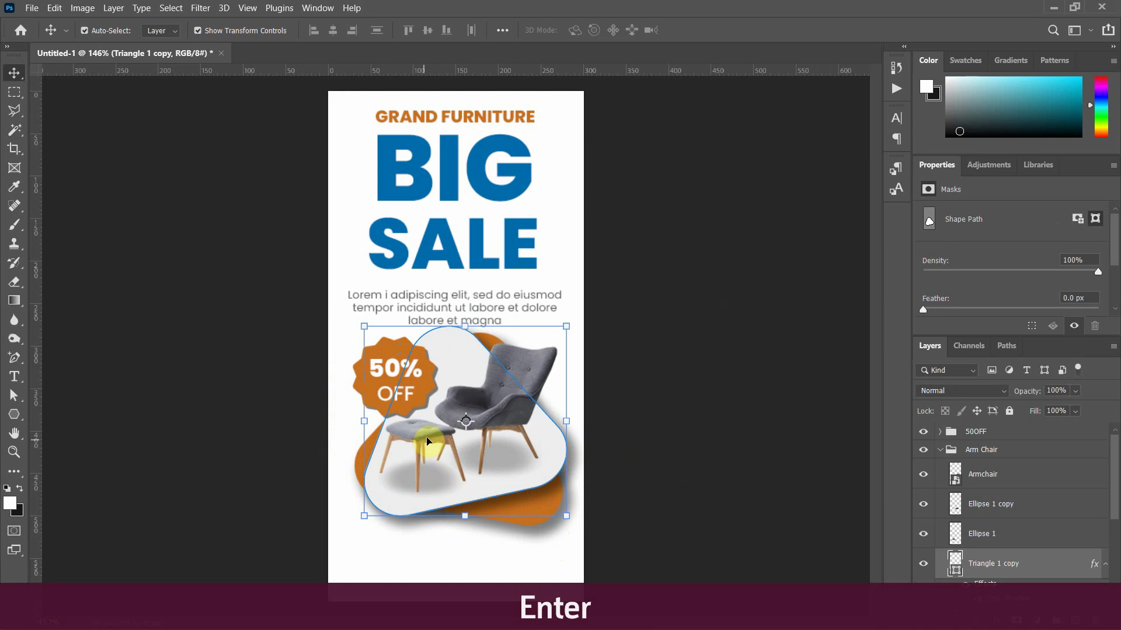
# - Move the armchair together with its two elliptical shadows down about 10 px
pyautogui.click(431, 467)
pyautogui.keyDown('shift'); pyautogui.click(436, 476); pyautogui.keyUp('shift')
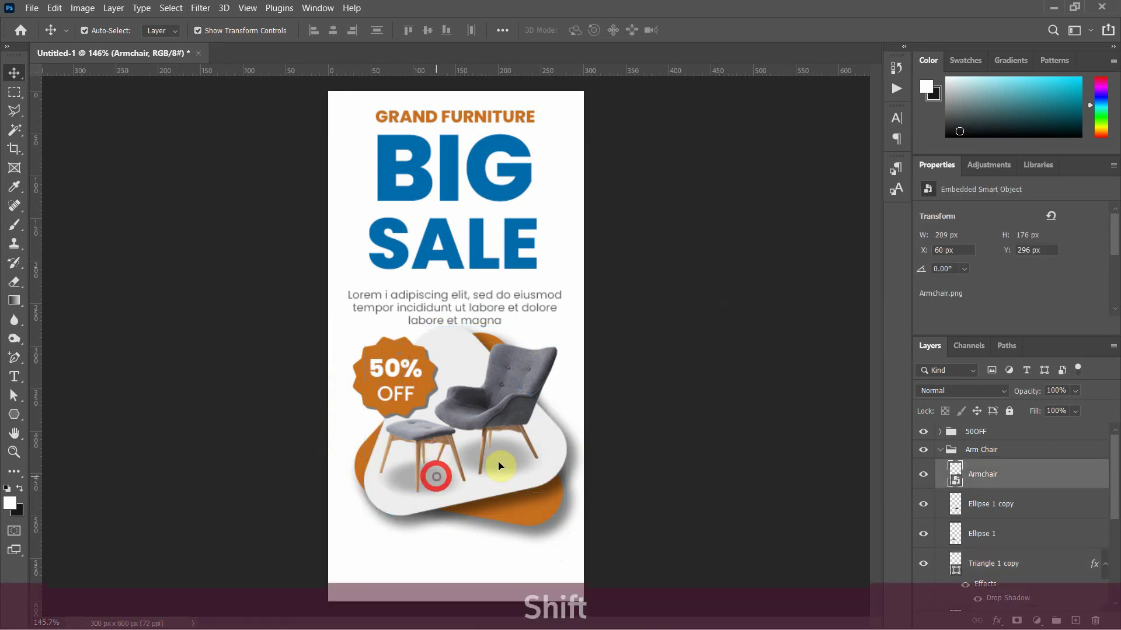
pyautogui.keyDown('shift'); pyautogui.click(498, 462); pyautogui.keyUp('shift')
pyautogui.press('Down')
pyautogui.press('Down')
pyautogui.press('Down')
pyautogui.press('Down')
pyautogui.press('Down')
pyautogui.press('Down')
pyautogui.press('Down')
pyautogui.press('Down')
pyautogui.press('Down')
pyautogui.press('Down')
pyautogui.press('Down')
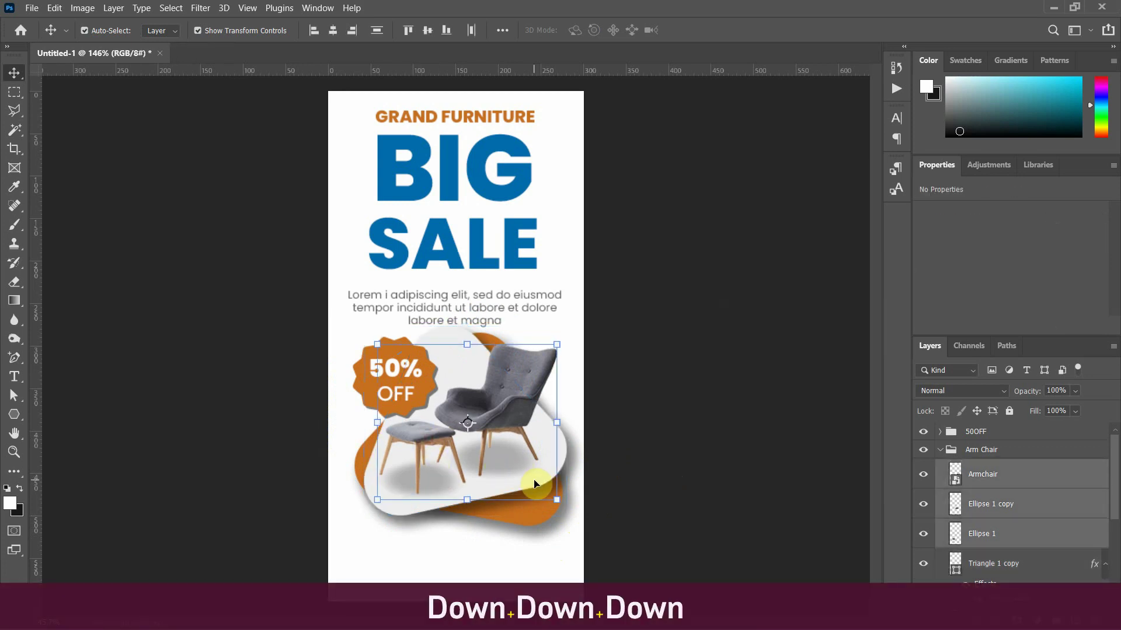
pyautogui.press('Down')
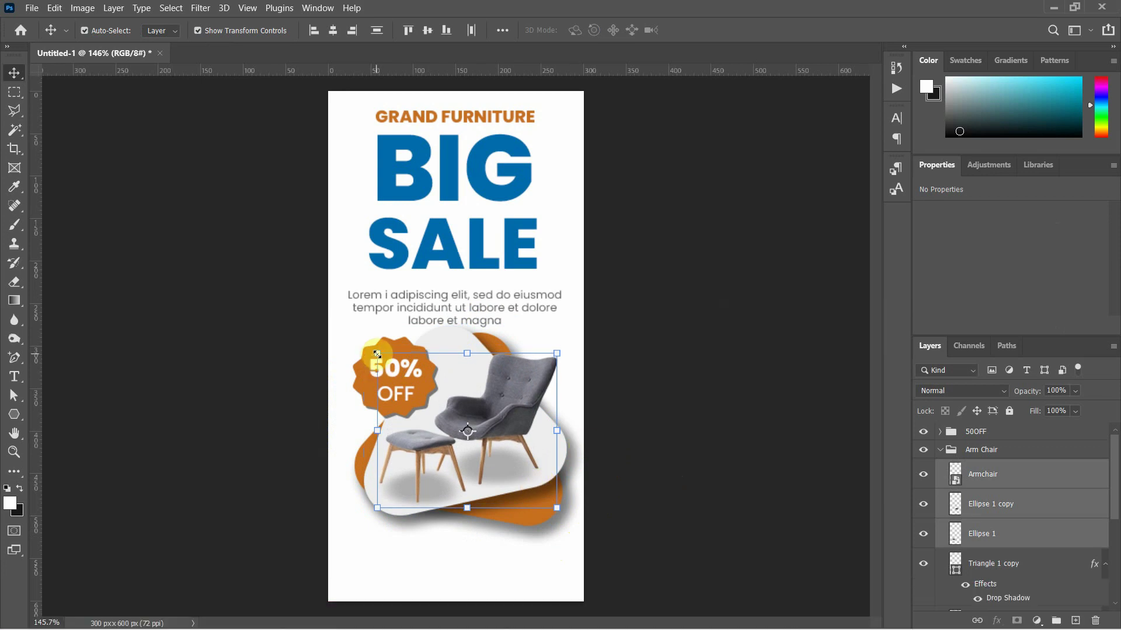
# - Scale the armchair and its two shadows up together to about 111.6%
pyautogui.moveTo(376, 354); pyautogui.dragTo(369, 349)
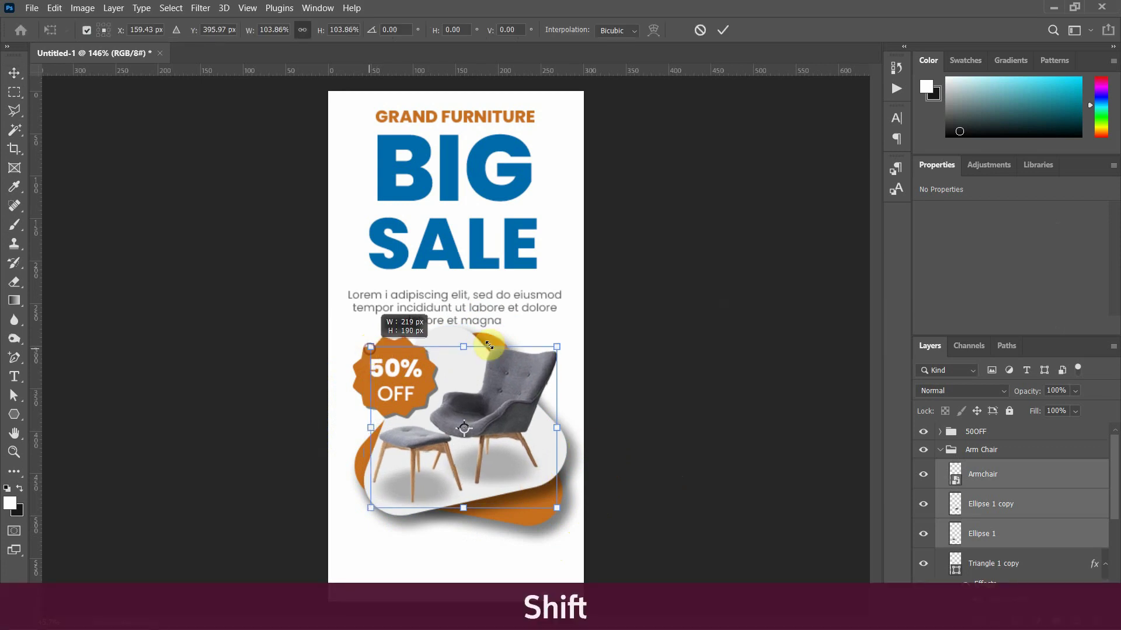
pyautogui.moveTo(559, 349); pyautogui.dragTo(572, 335)
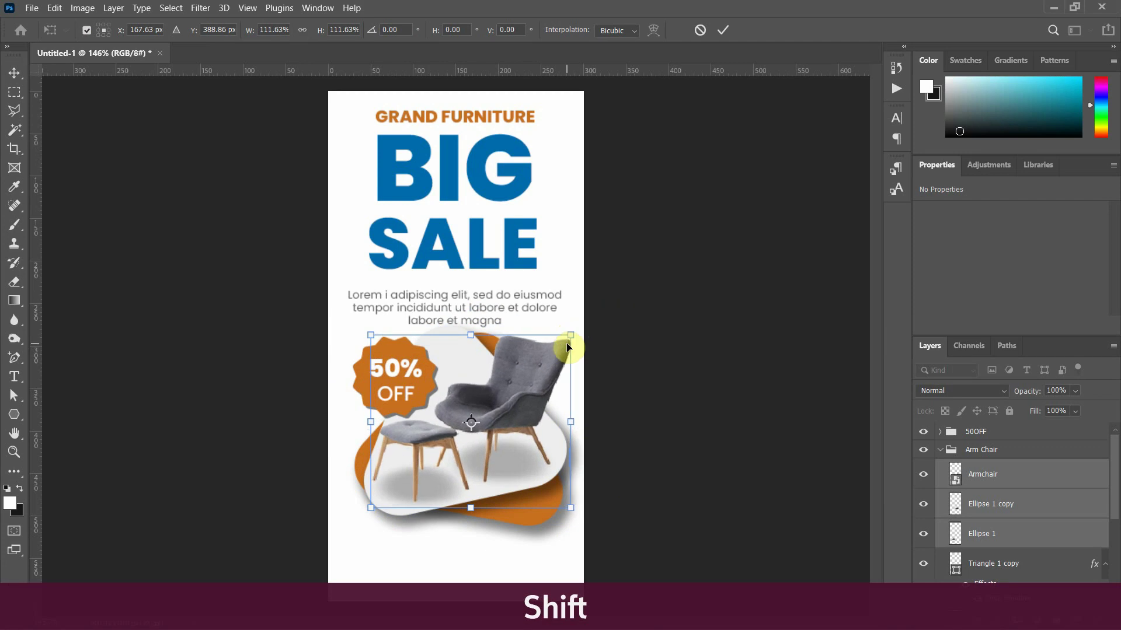
pyautogui.keyDown('shift'); pyautogui.click(554, 513); pyautogui.keyUp('shift')
pyautogui.click(717, 431)
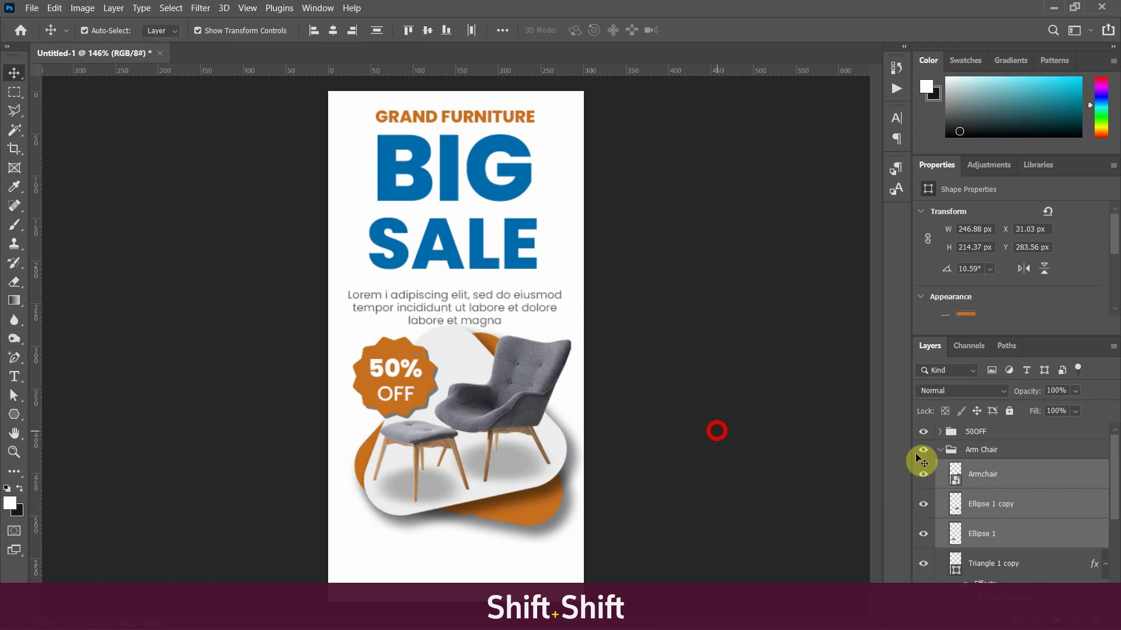
# - Collapse the Arm Chair group and nudge the whole group down 6 px
pyautogui.click(943, 452)
pyautogui.click(946, 454)
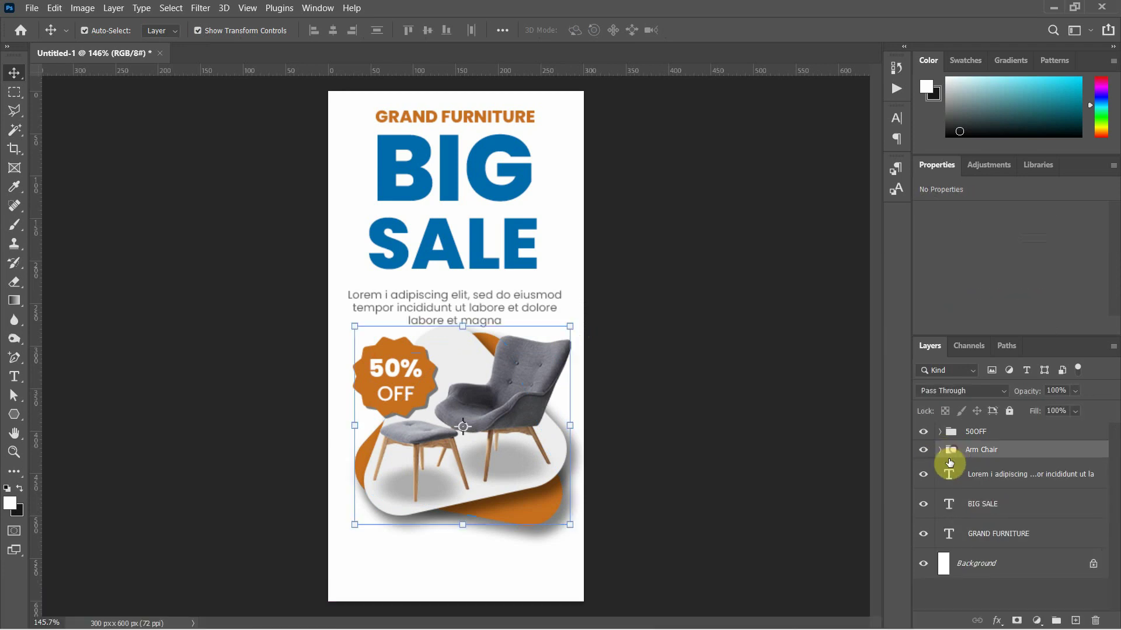
pyautogui.press('Down')
pyautogui.press('Down')
pyautogui.press('Down')
pyautogui.press('Down')
pyautogui.press('Down')
pyautogui.press('Down')
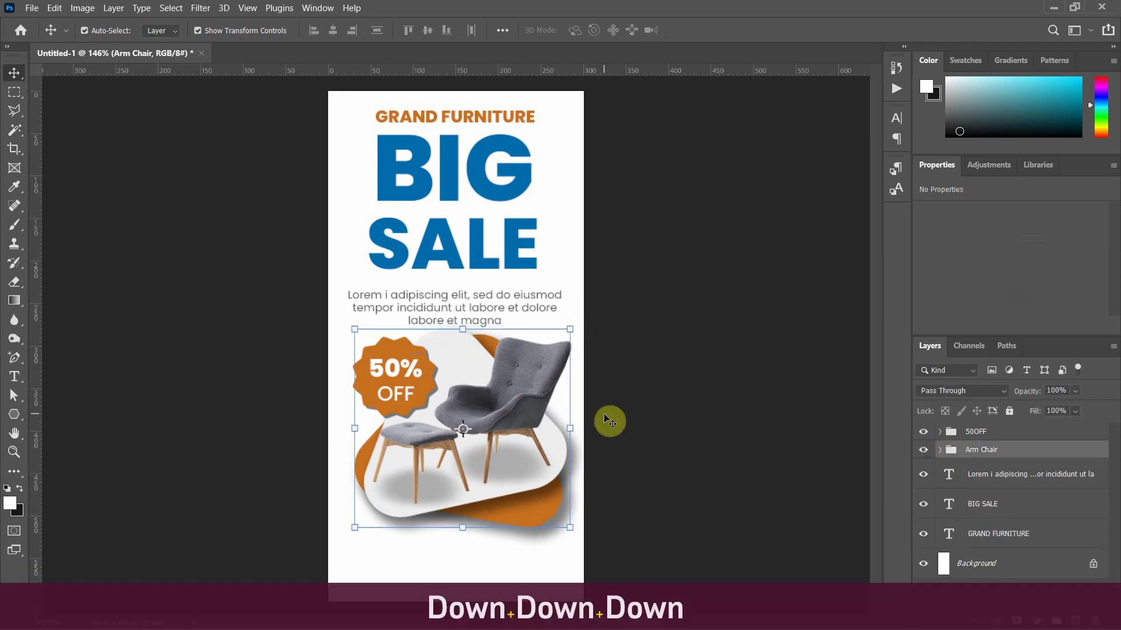
pyautogui.click(692, 425)
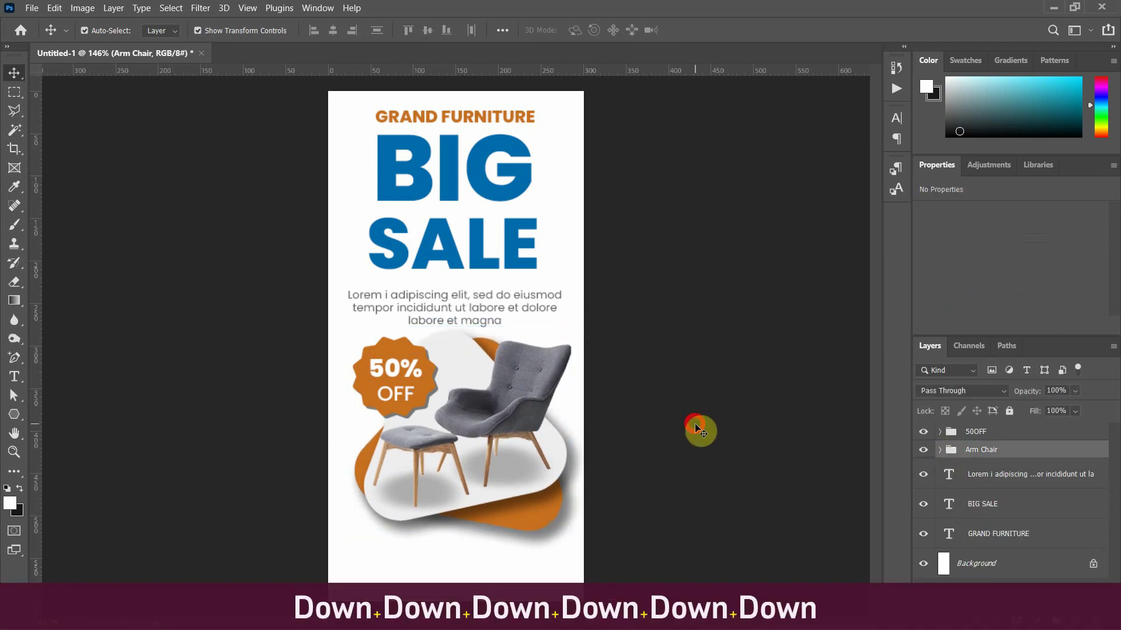
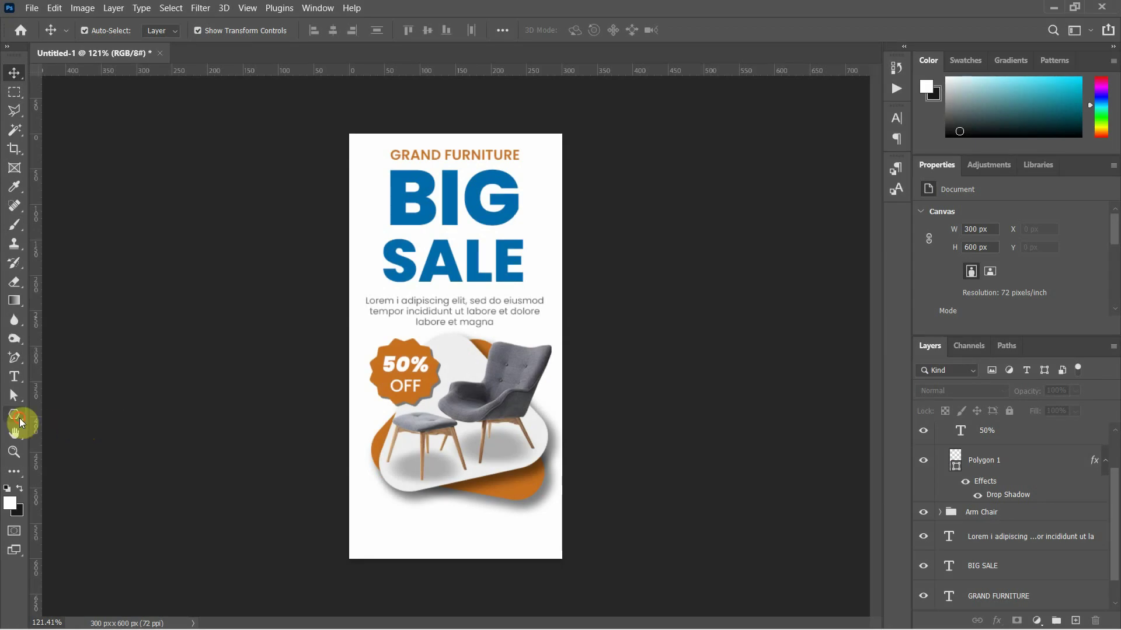
# - Draw a rounded rectangle of about 178 × 33 px beneath the armchair graphic and fill it with the recently used orange
pyautogui.click(20, 418)
pyautogui.click(71, 413)
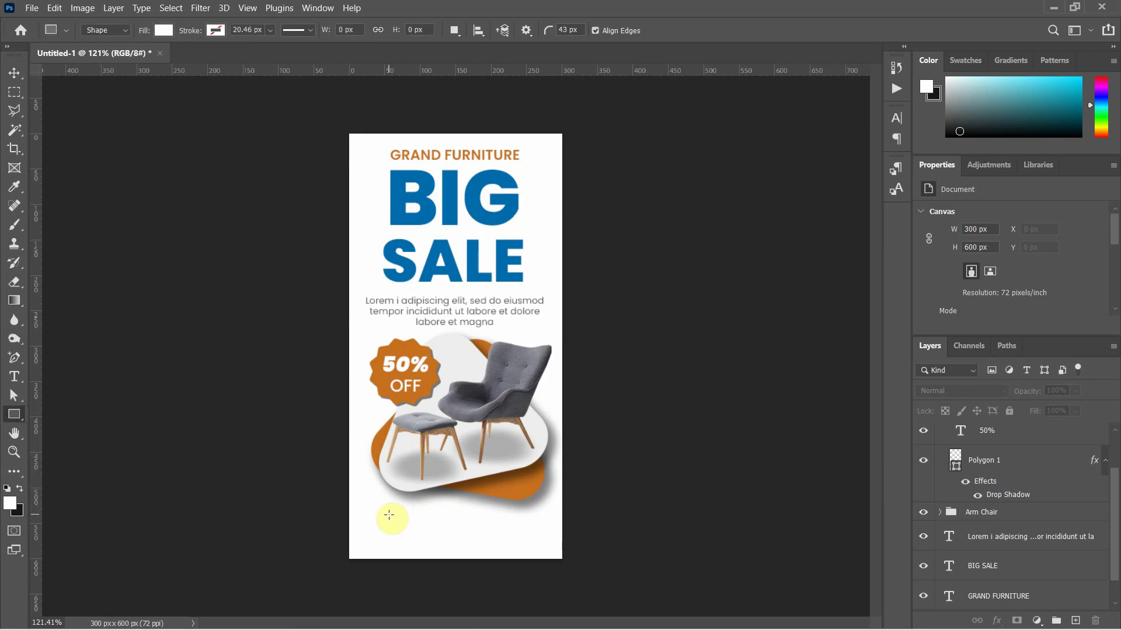
pyautogui.moveTo(385, 513); pyautogui.dragTo(510, 535)
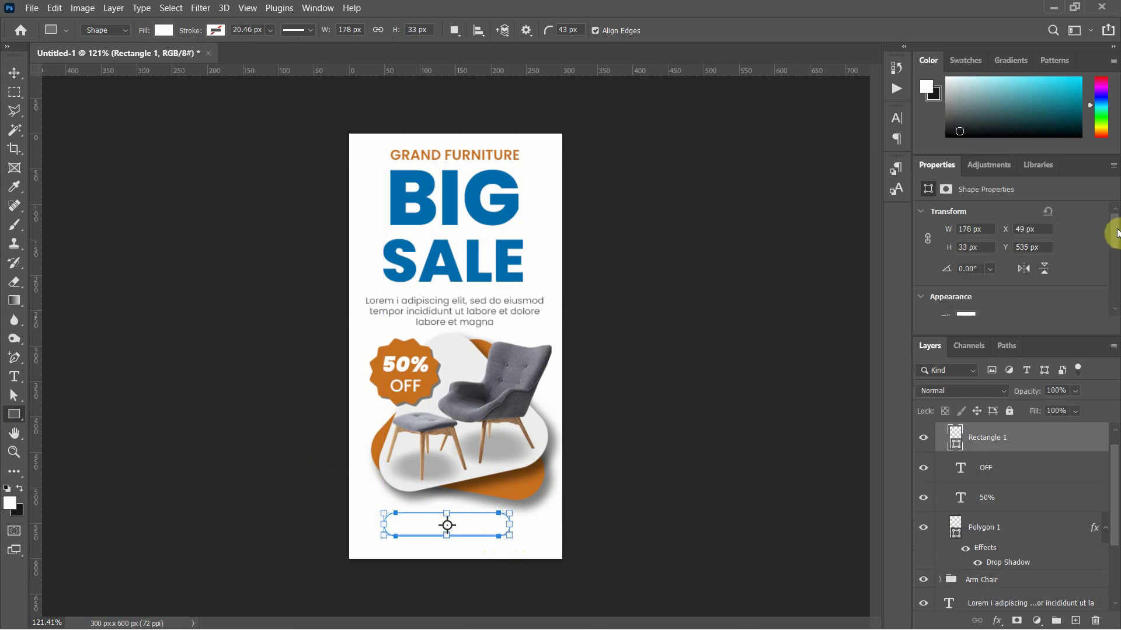
pyautogui.moveTo(1117, 230); pyautogui.dragTo(1116, 242)
pyautogui.click(966, 274)
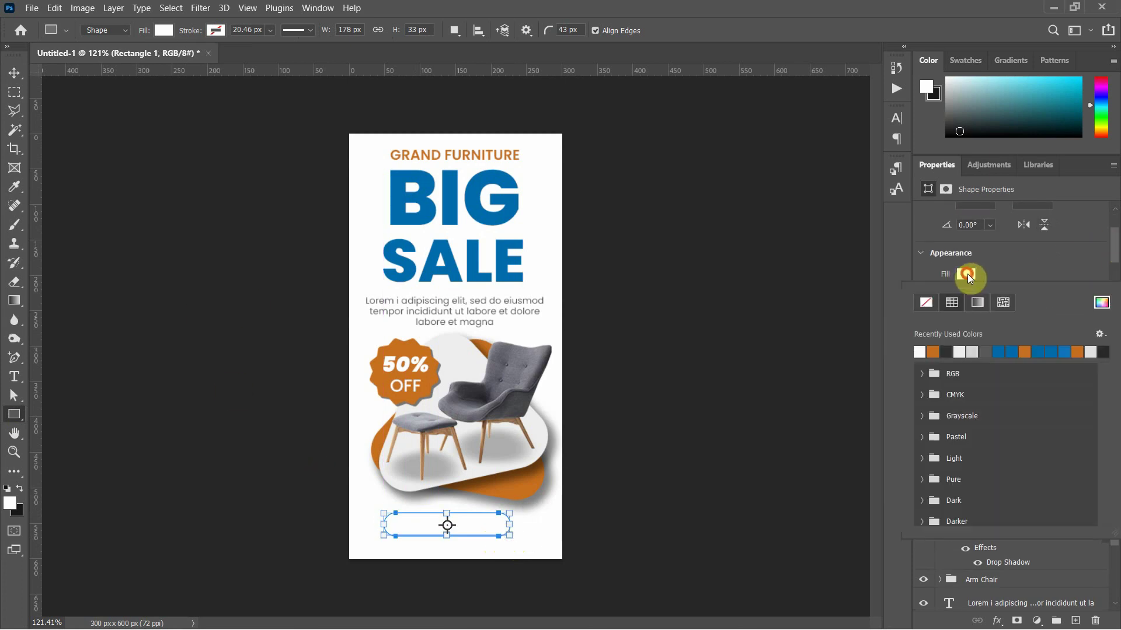
pyautogui.click(935, 350)
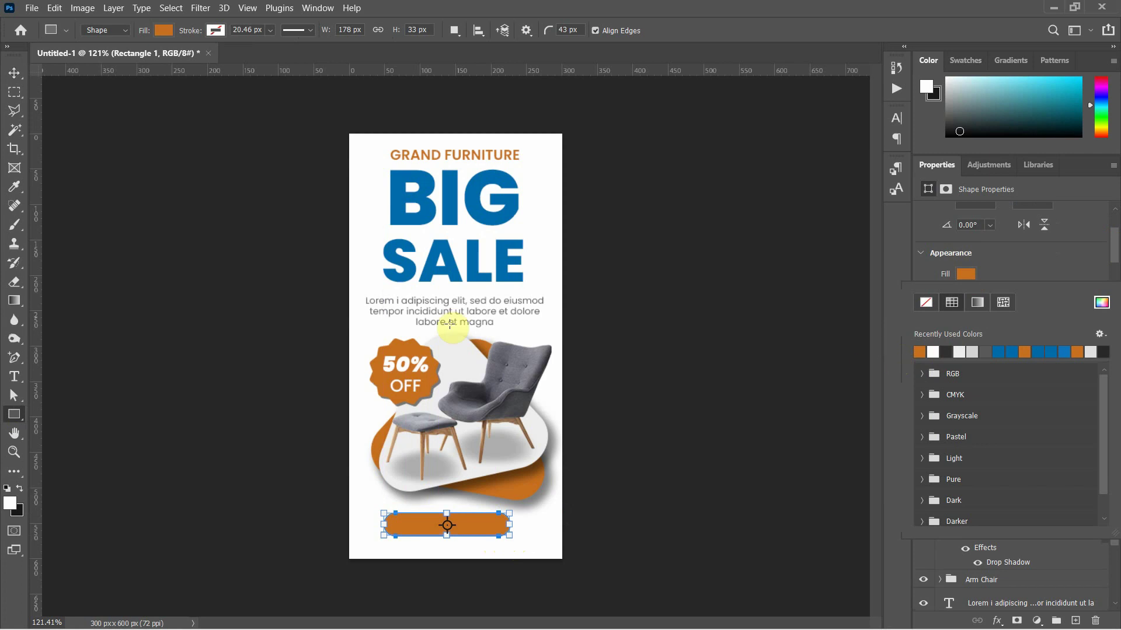
# - Duplicate the orange rounded rectangle layer below the armchair graphic
pyautogui.click(13, 73)
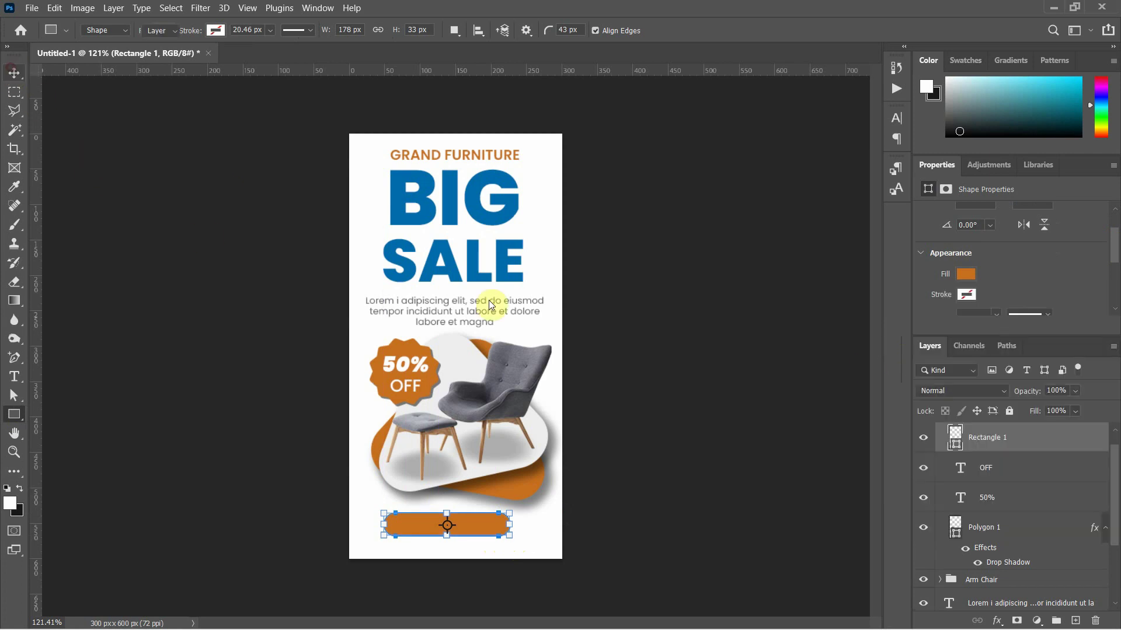
pyautogui.click(718, 405)
pyautogui.click(494, 527)
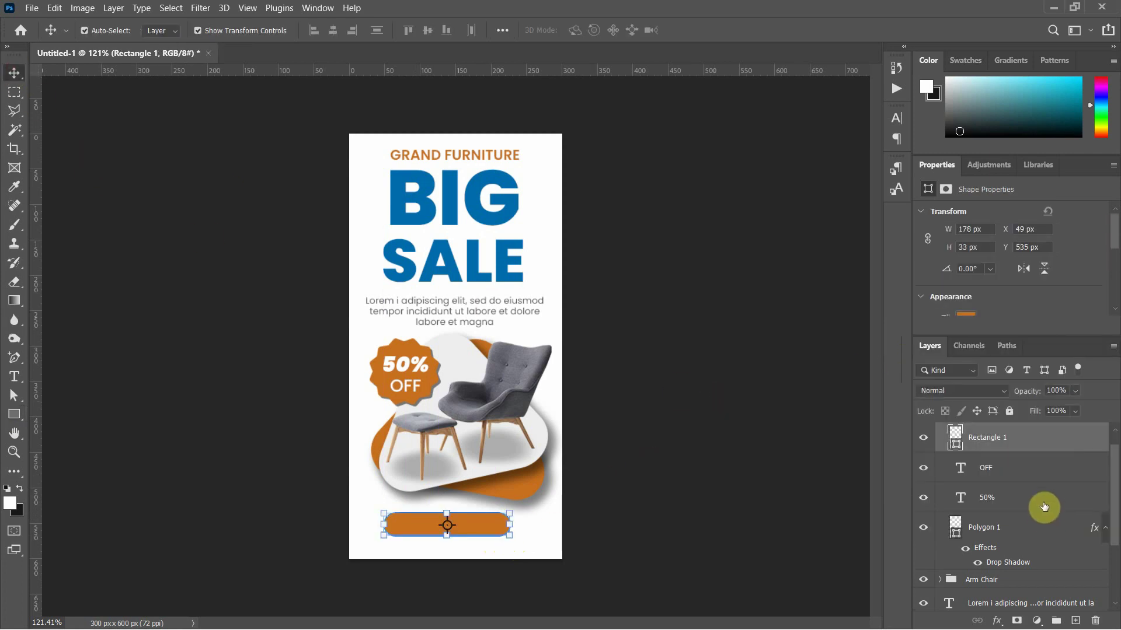
pyautogui.moveTo(1043, 438); pyautogui.dragTo(1077, 620)
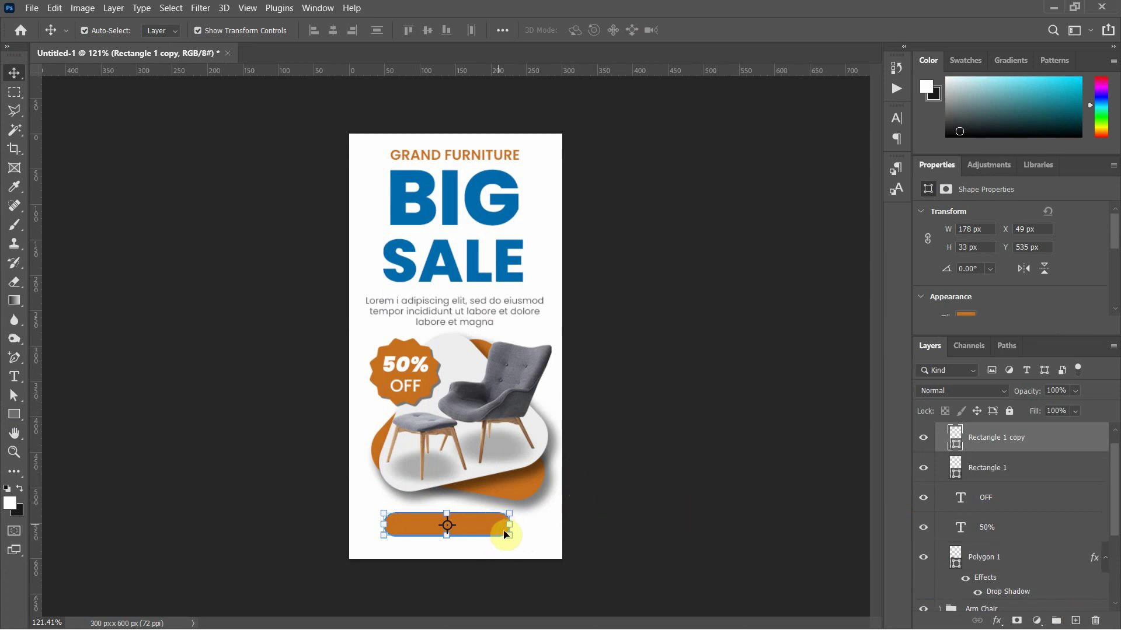
pyautogui.scroll(3, 407, 564)
pyautogui.scroll(6, 407, 563)
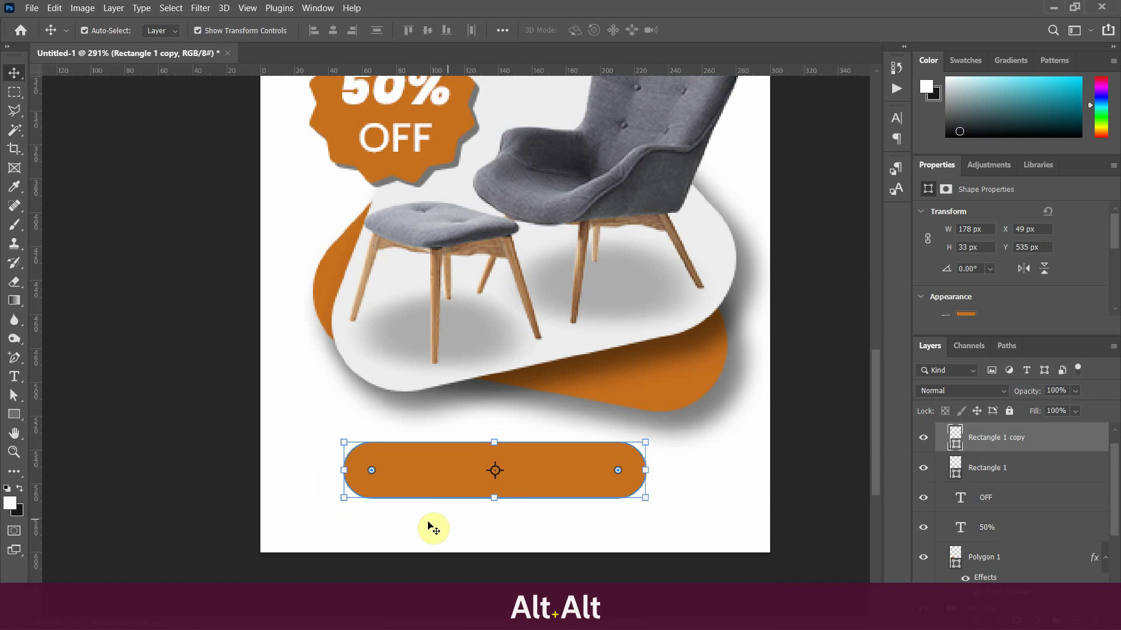
# - Square off the two left corners of the duplicated orange rectangle, keeping its right end rounded
pyautogui.click(371, 470)
pyautogui.moveTo(367, 468); pyautogui.dragTo(296, 432)
pyautogui.moveTo(372, 473); pyautogui.dragTo(293, 549)
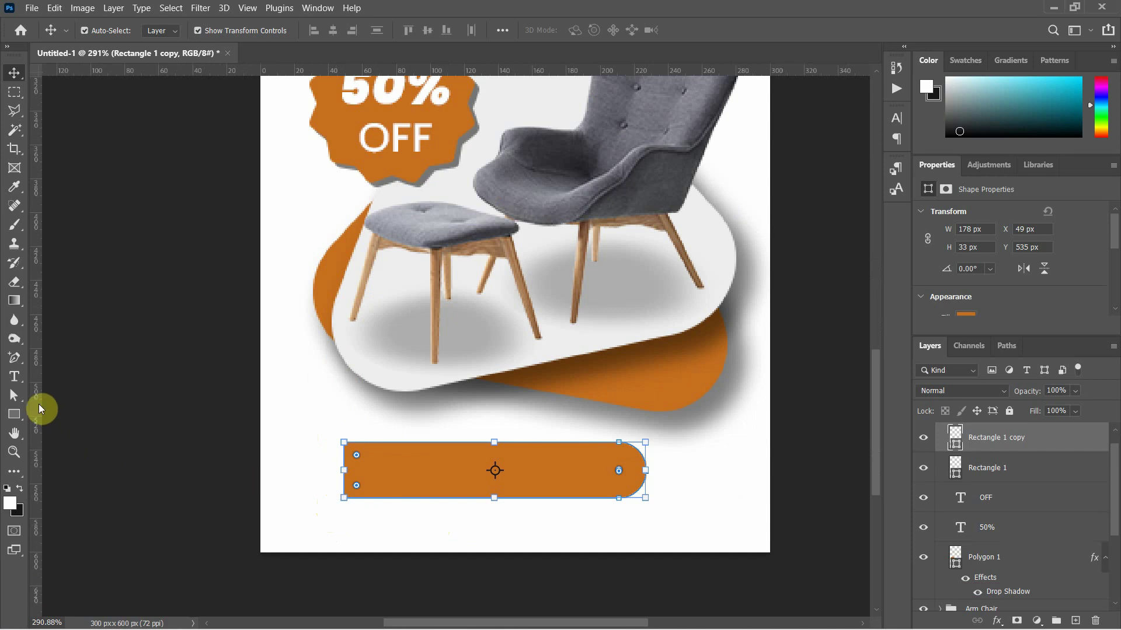
# - Move the duplicate rectangle's two left anchor points 134 px horizontally to the right, leaving a 44 px wide end section
pyautogui.press('a')
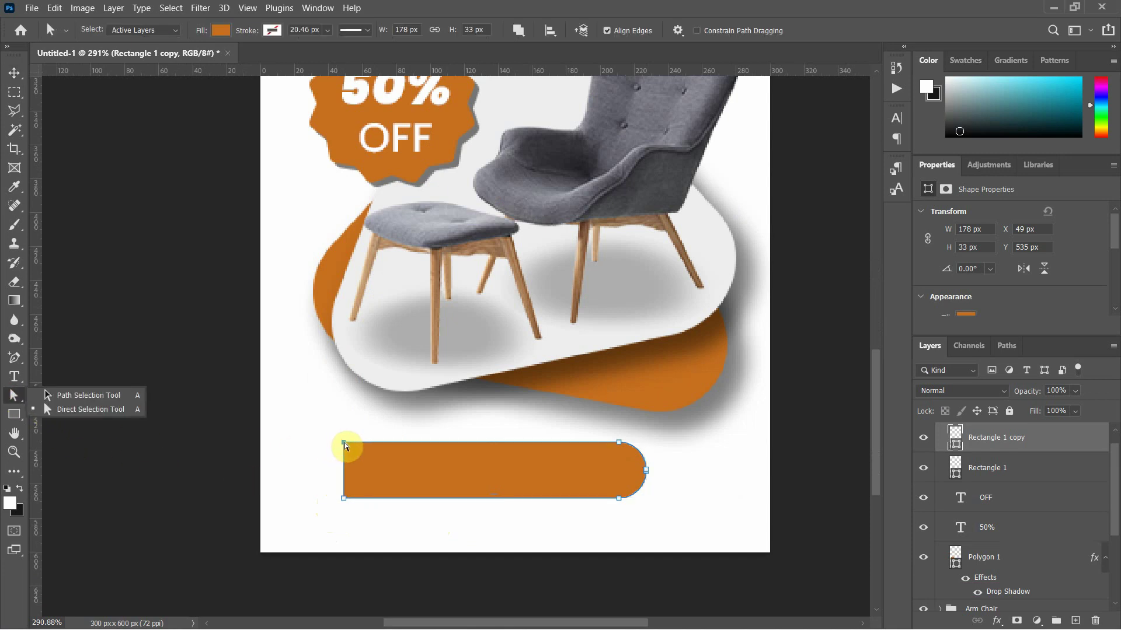
pyautogui.click(344, 444)
pyautogui.keyDown('shift'); pyautogui.click(344, 500); pyautogui.keyUp('shift')
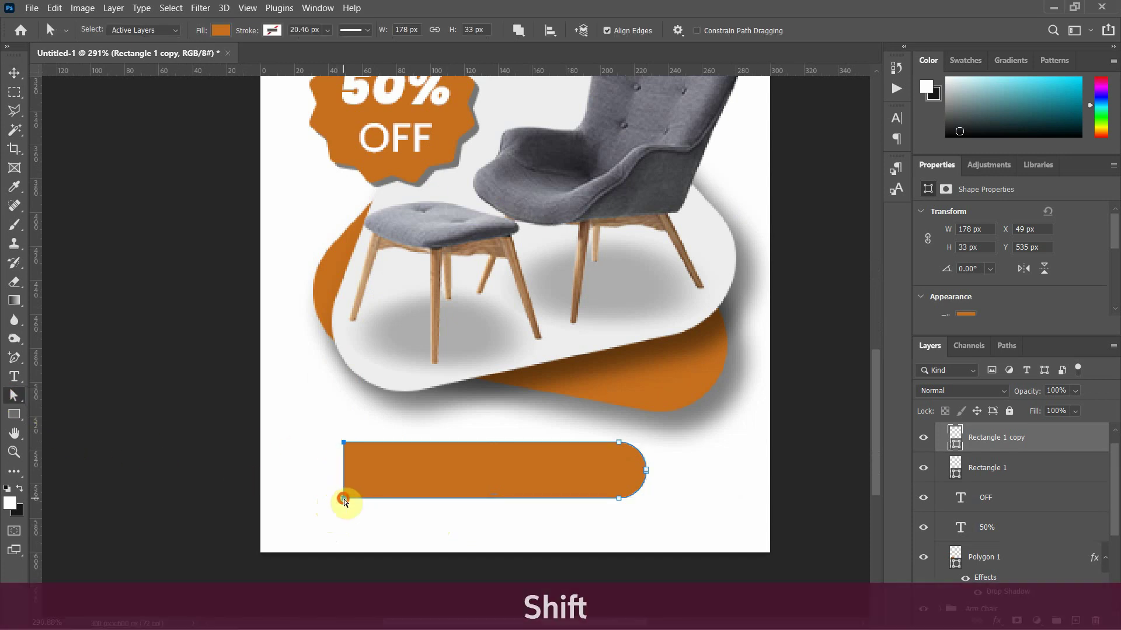
pyautogui.moveTo(345, 501); pyautogui.dragTo(570, 521)
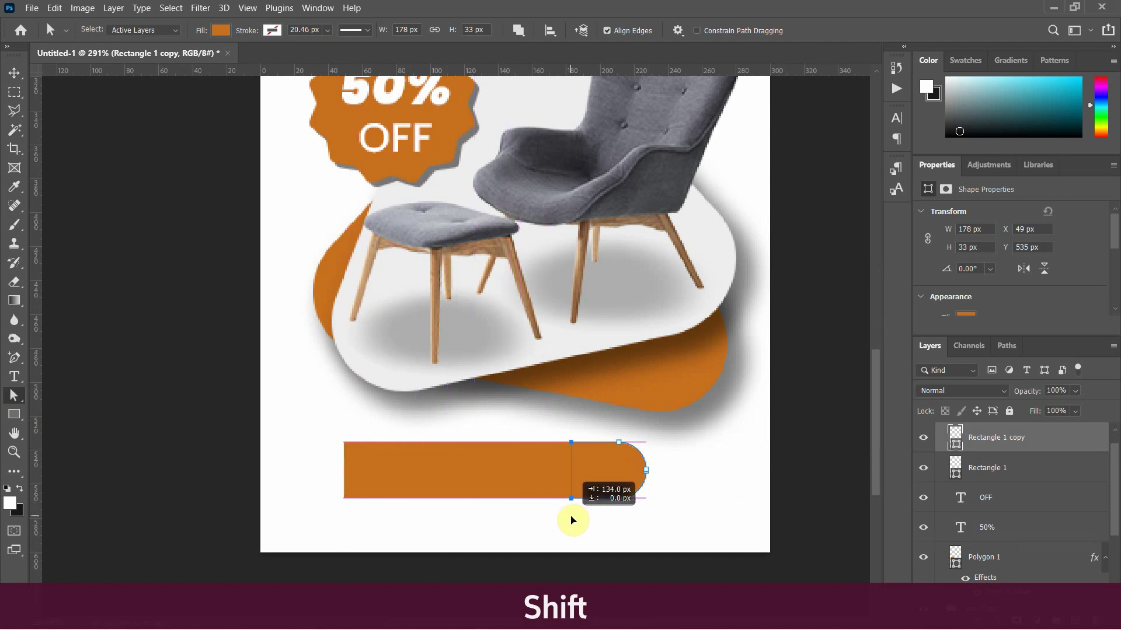
pyautogui.moveTo(571, 520); pyautogui.dragTo(571, 518)
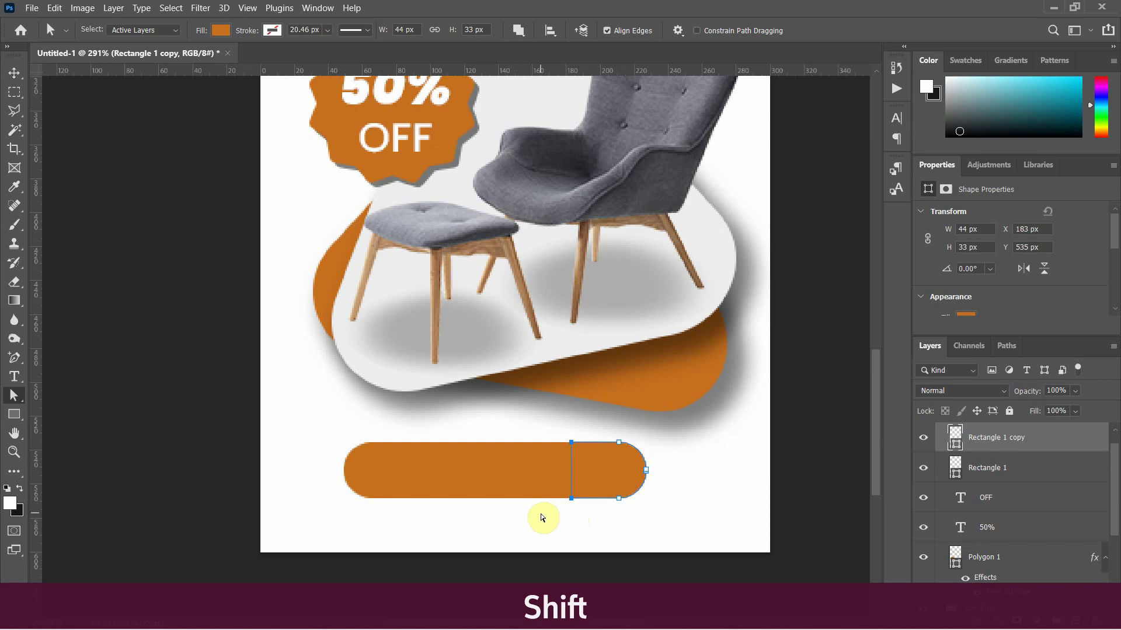
# - Fill the shortened duplicate shape at the button's right end with the recently used blue
pyautogui.scroll(-1, 970, 296)
pyautogui.click(971, 295)
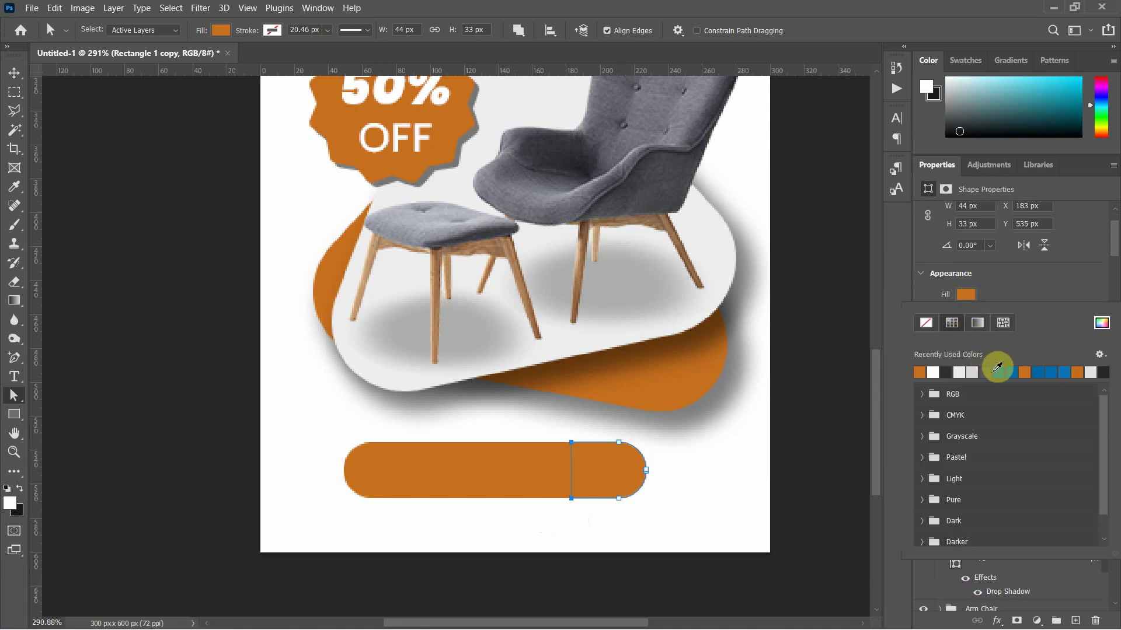
pyautogui.click(1004, 371)
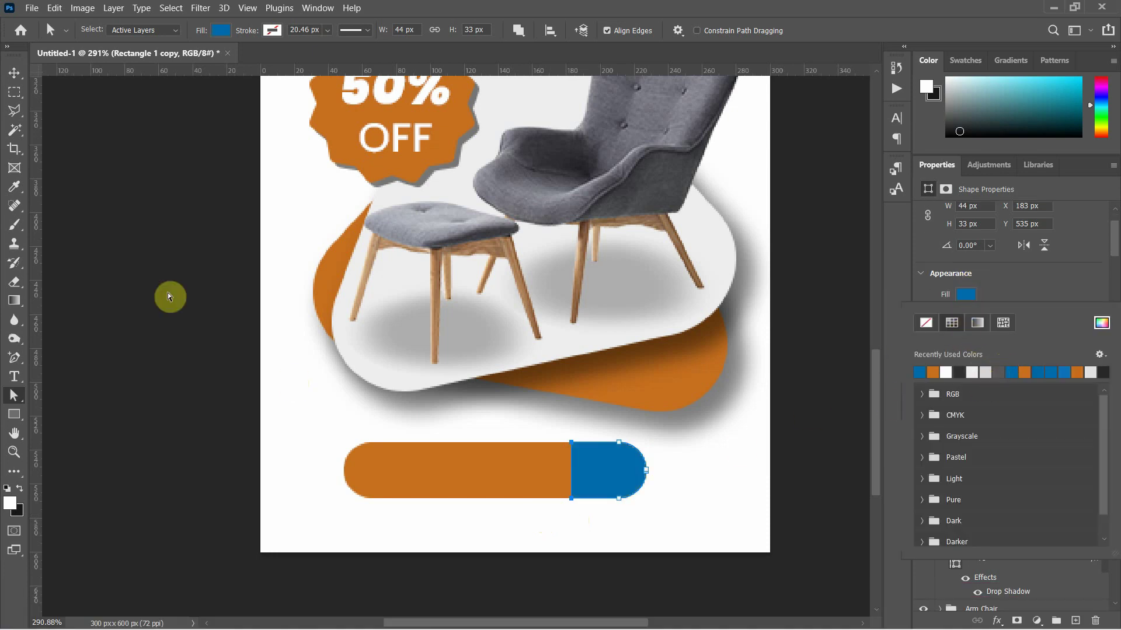
pyautogui.click(14, 73)
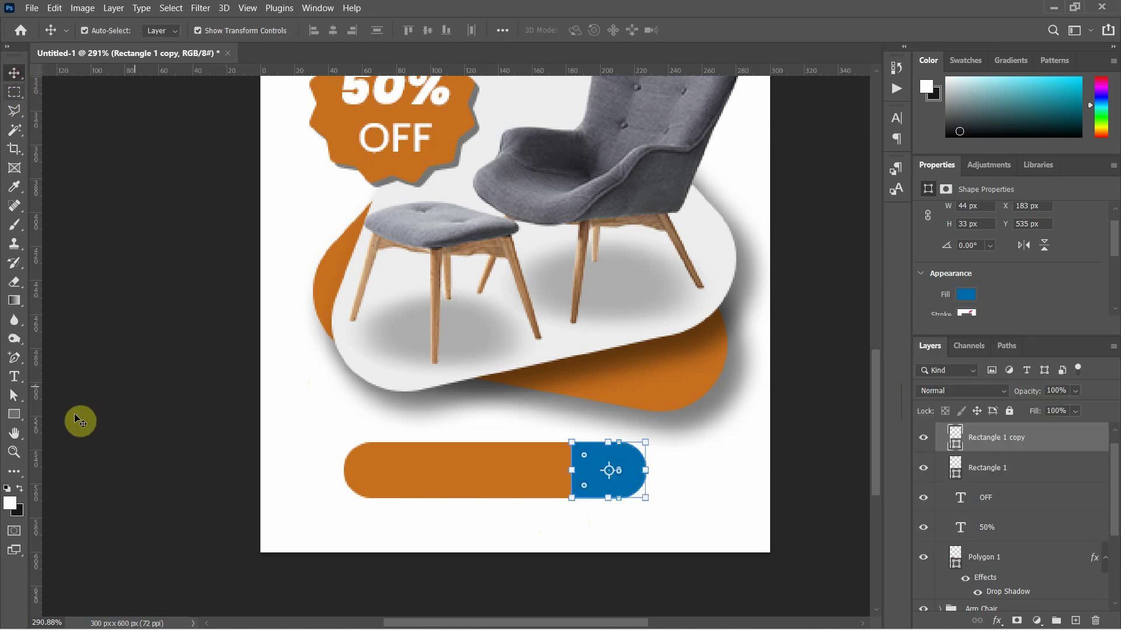
# - Draw a triangle of about 16 × 14 px inside the blue end section and fill it with white
pyautogui.click(20, 418)
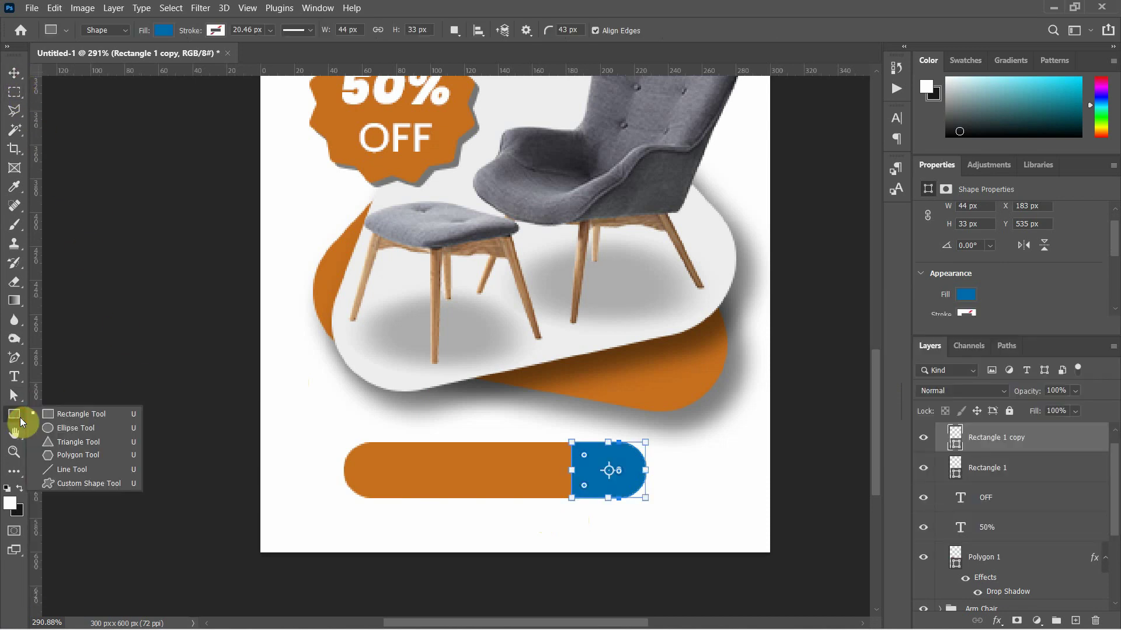
pyautogui.click(64, 442)
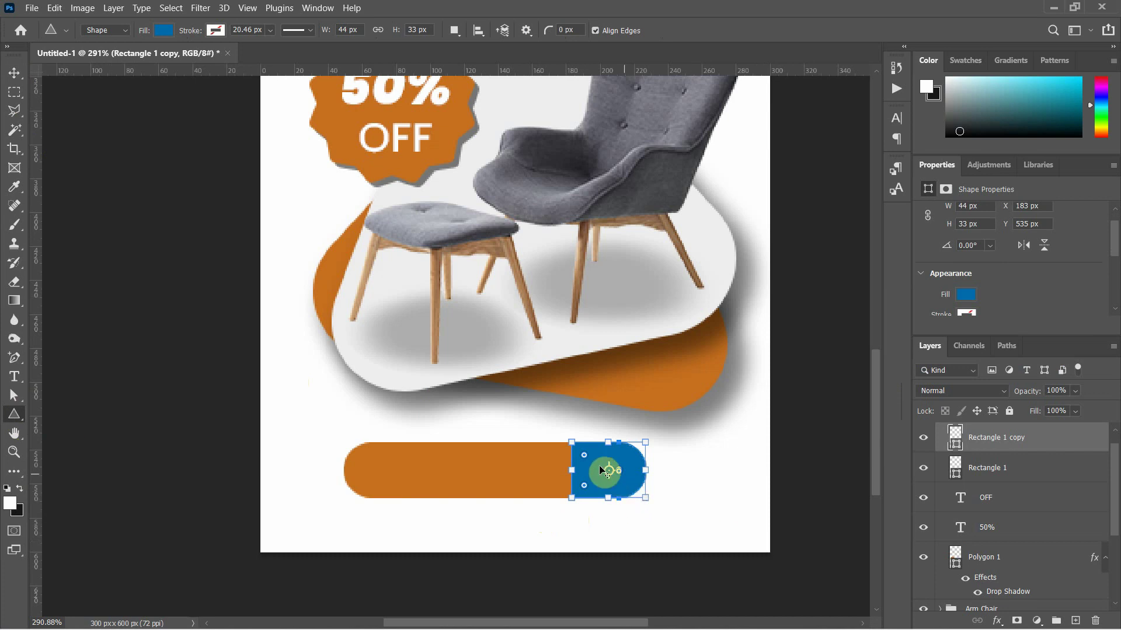
pyautogui.moveTo(596, 458); pyautogui.dragTo(625, 483)
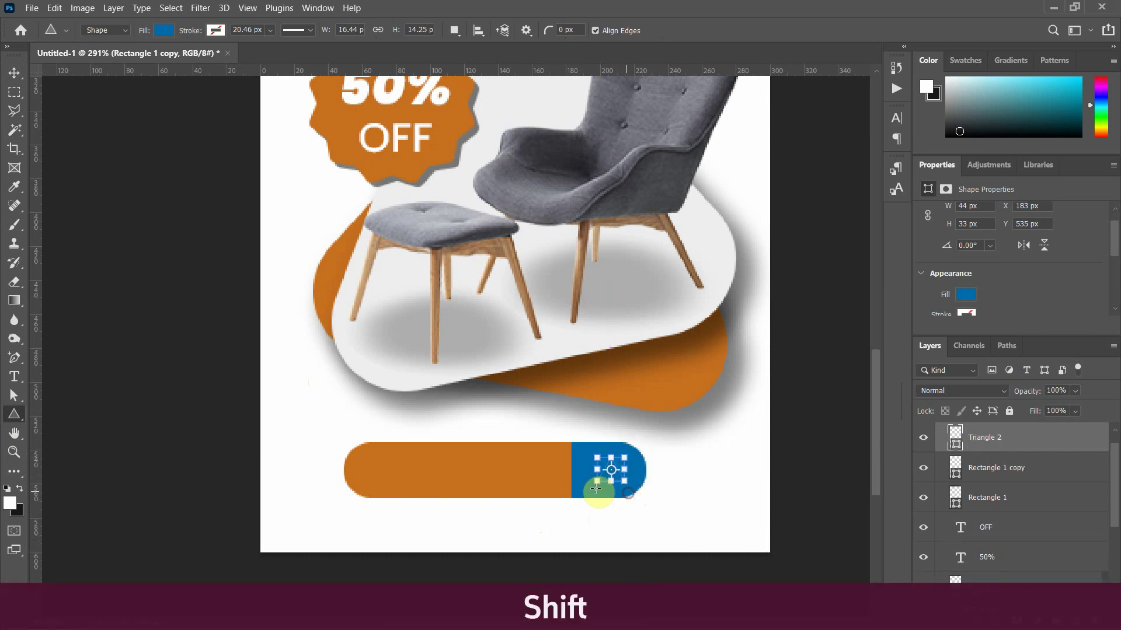
pyautogui.scroll(-1, 968, 314)
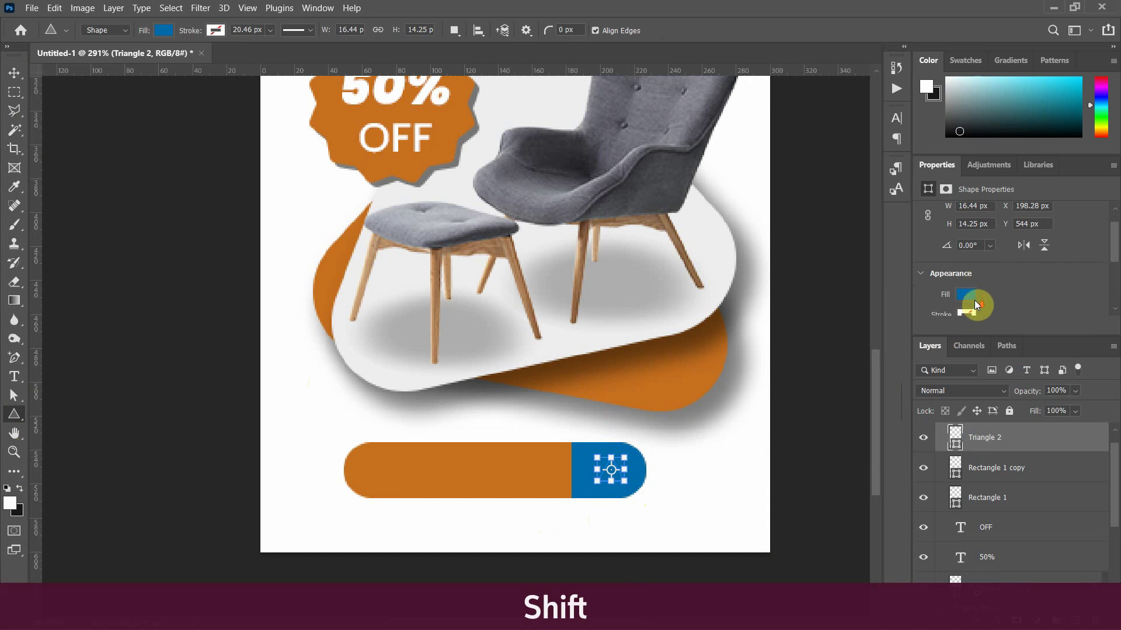
pyautogui.click(969, 294)
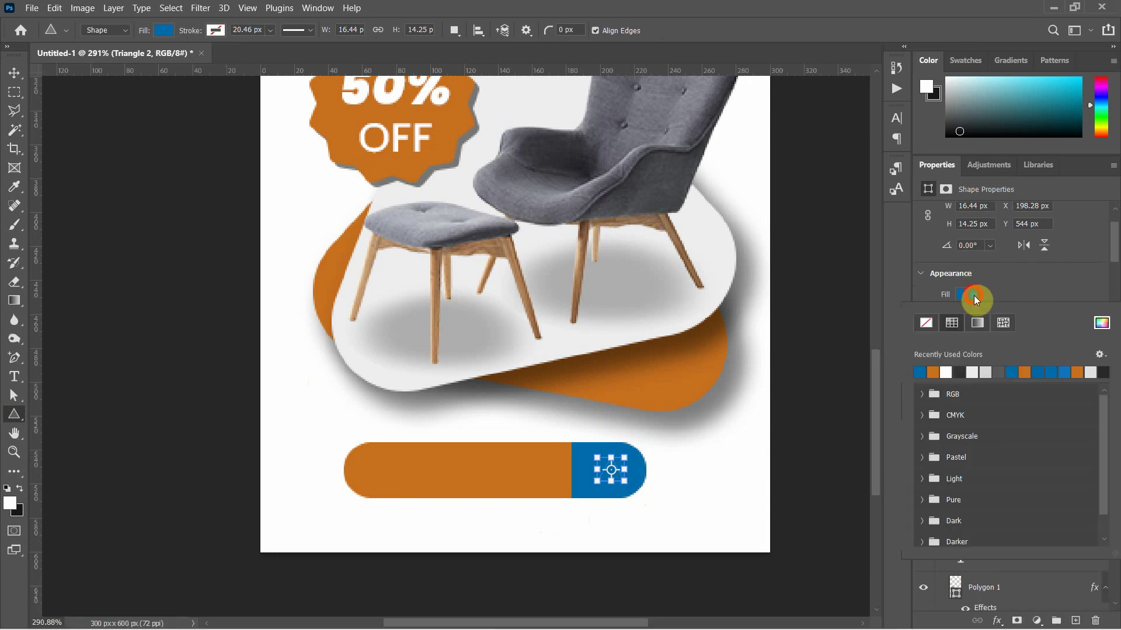
pyautogui.click(946, 372)
# - Rotate the white triangle 90° clockwise so it points right
pyautogui.click(14, 72)
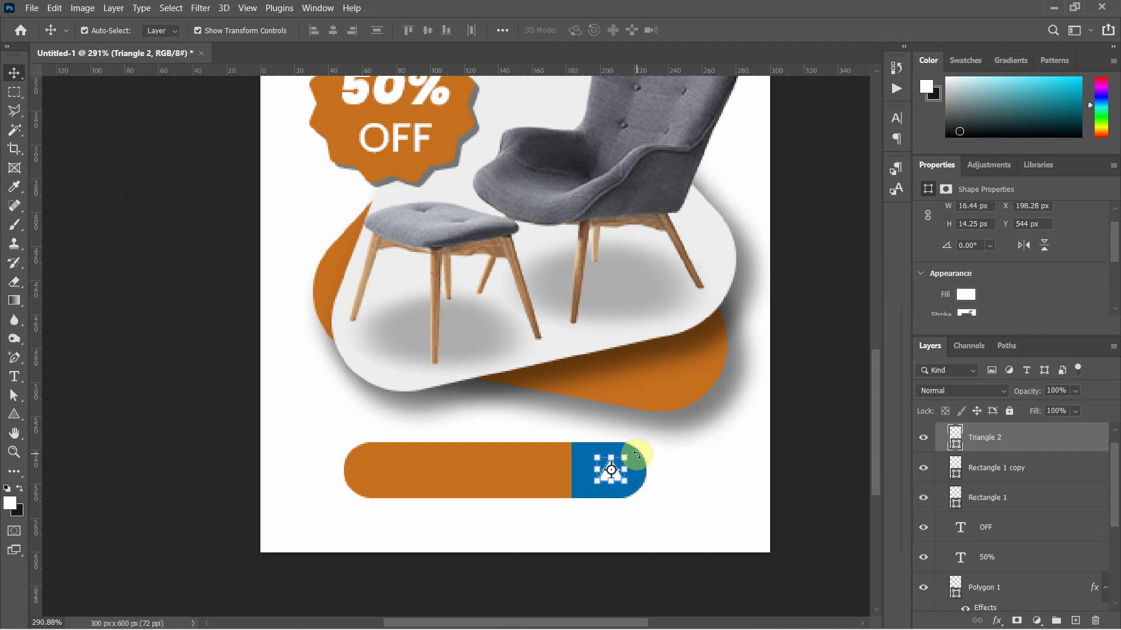
pyautogui.moveTo(637, 454); pyautogui.dragTo(633, 493)
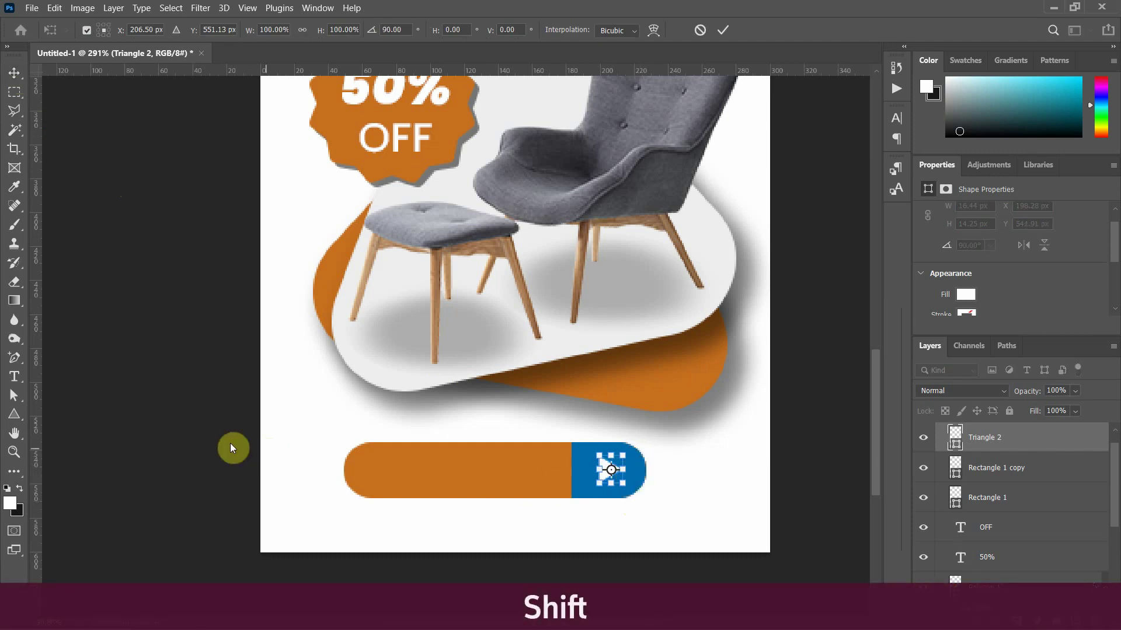
pyautogui.click(15, 400)
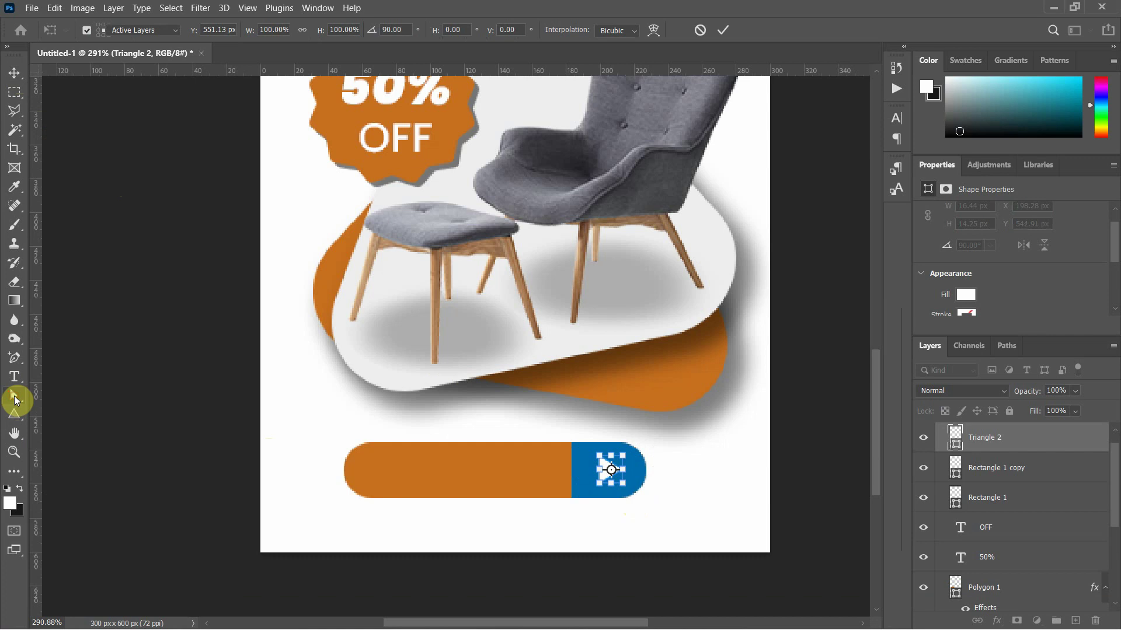
# - Add an anchor point midway along the triangle's vertical edge and move it horizontally inward to form an arrowhead
pyautogui.click(16, 360)
pyautogui.click(21, 358)
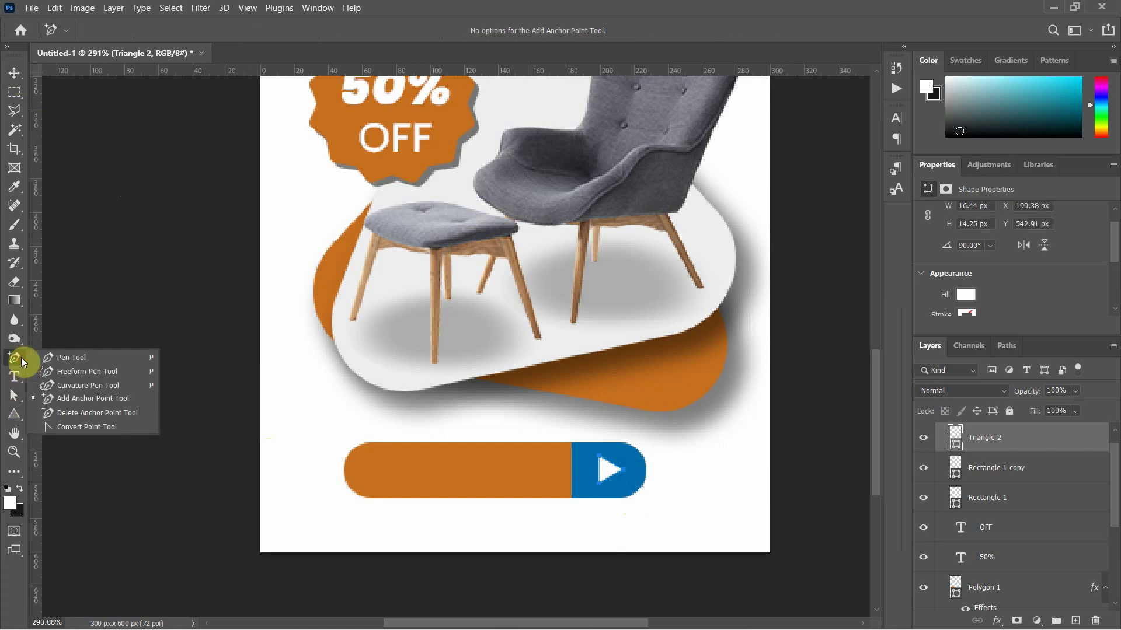
pyautogui.click(65, 399)
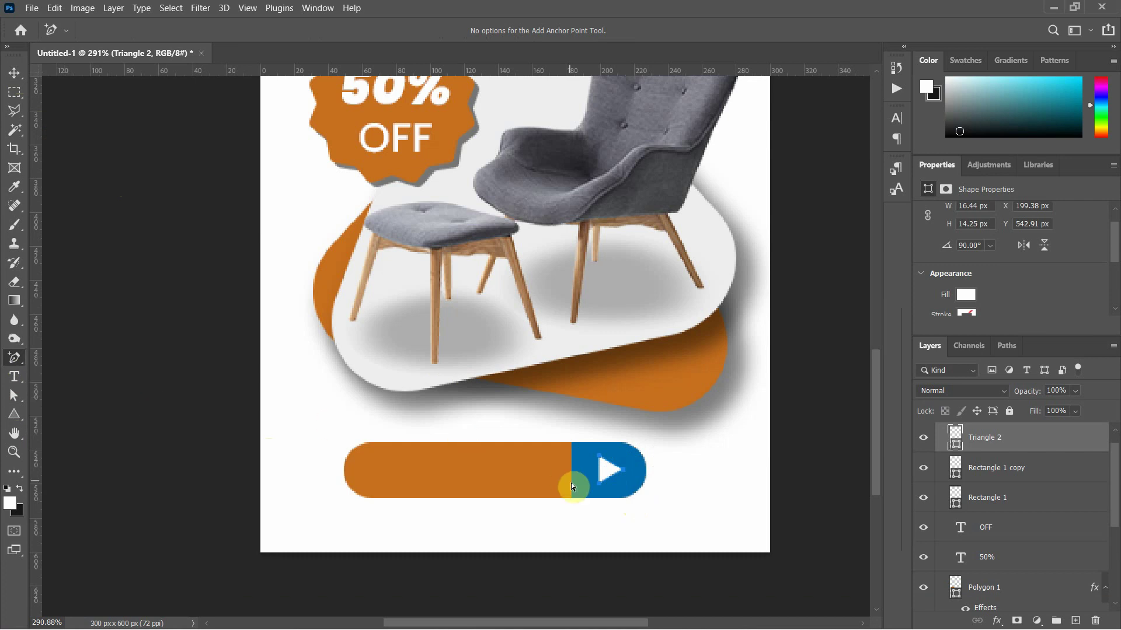
pyautogui.keyDown('alt'); pyautogui.scroll(2, 614, 485); pyautogui.keyUp('alt')
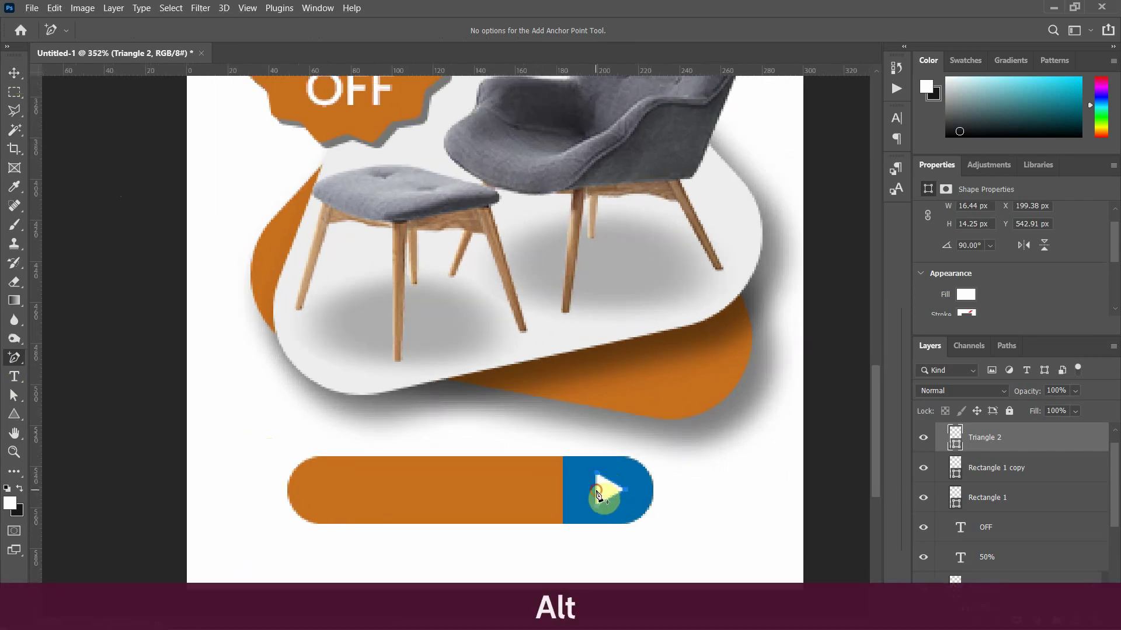
pyautogui.click(596, 493)
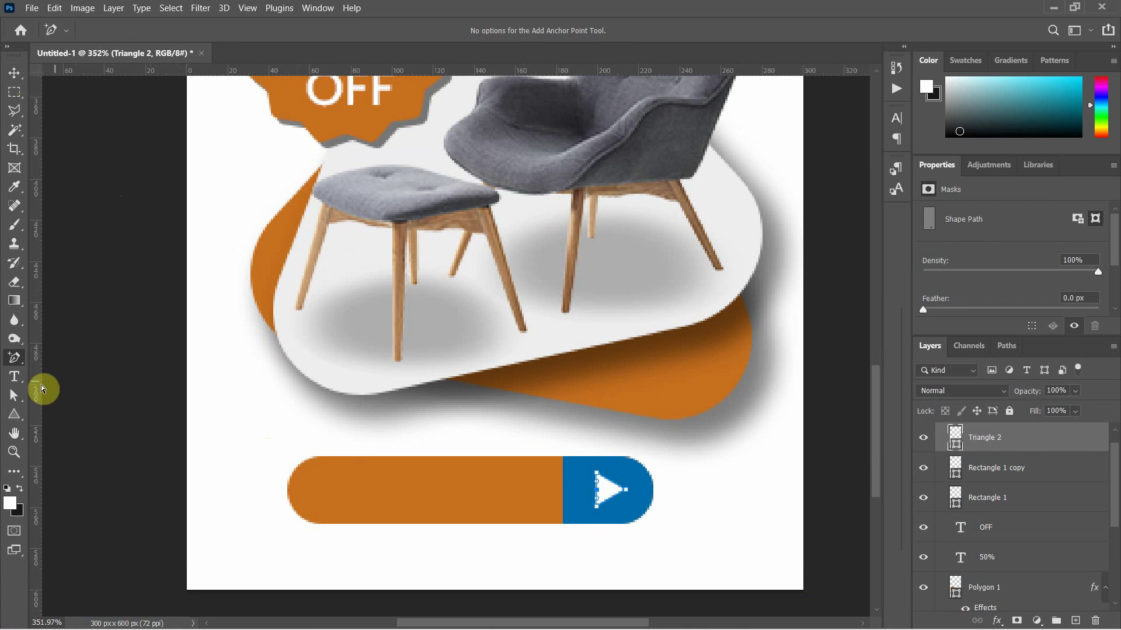
pyautogui.click(16, 397)
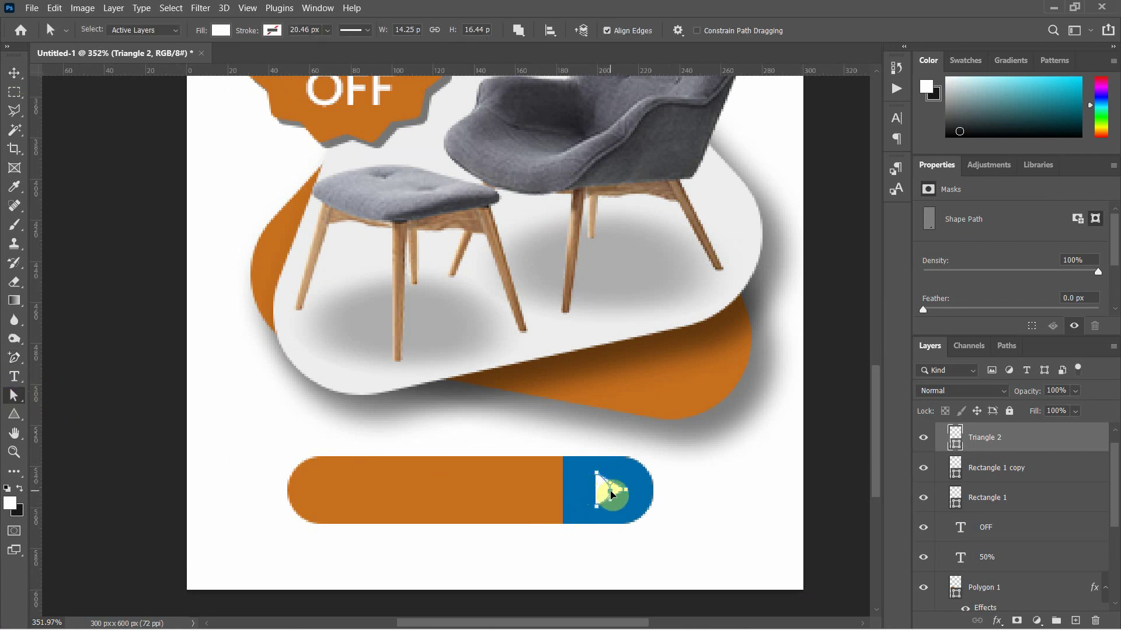
pyautogui.moveTo(610, 489); pyautogui.dragTo(610, 490)
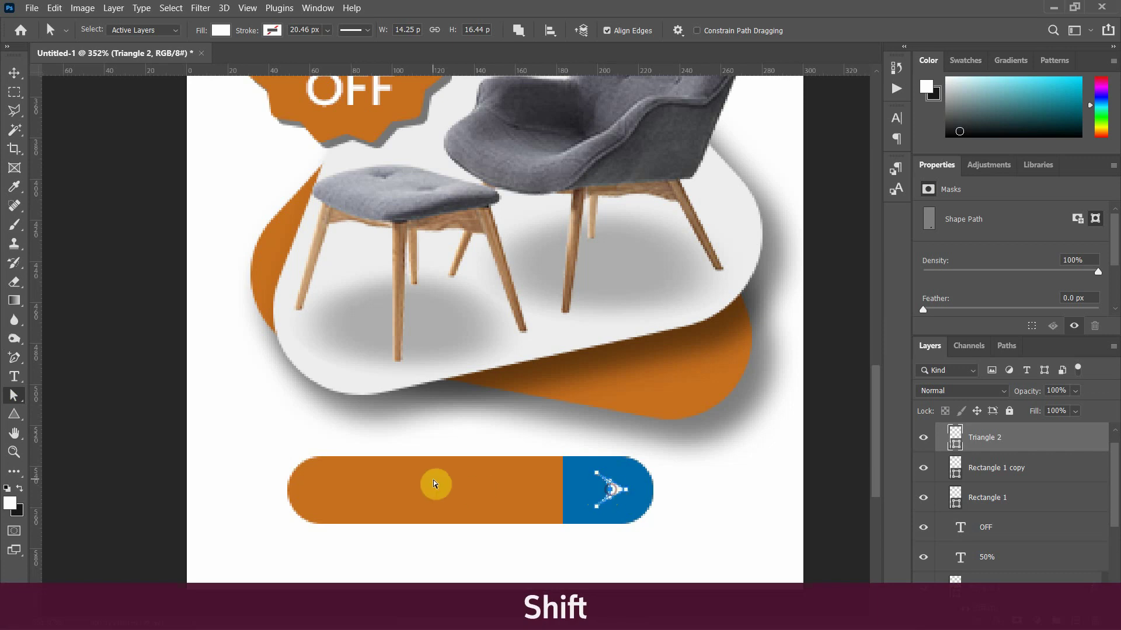
pyautogui.click(14, 73)
pyautogui.click(692, 471)
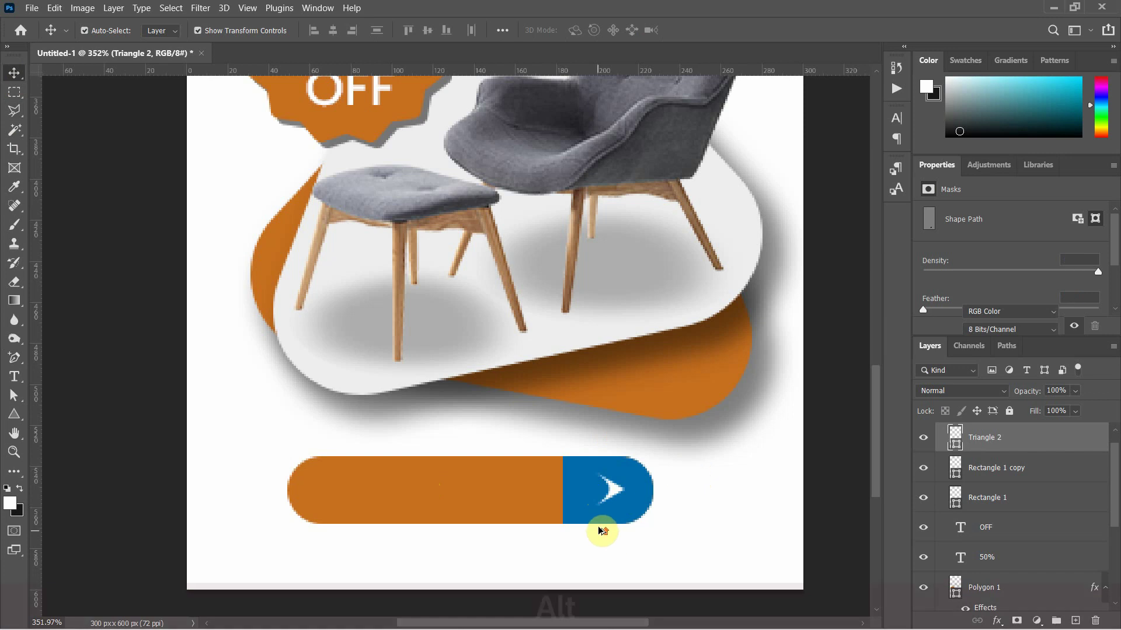
# - Duplicate the white arrowhead and place the copy directly to its left on the blue section
pyautogui.scroll(1, 605, 521)
pyautogui.scroll(2, 600, 516)
pyautogui.scroll(1, 619, 499)
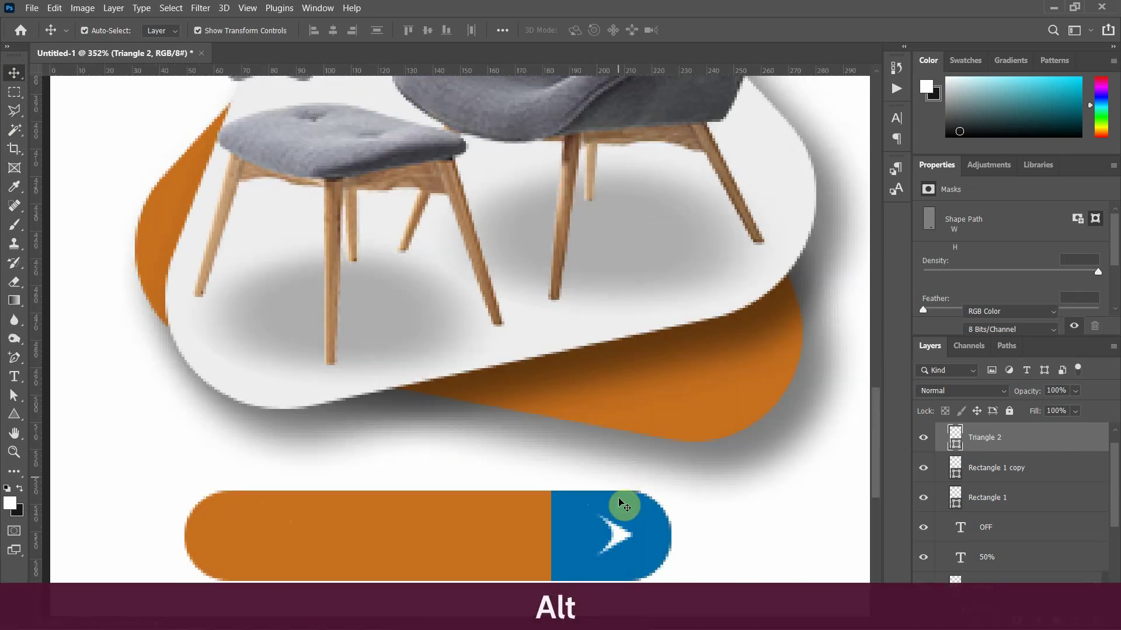
pyautogui.click(617, 536)
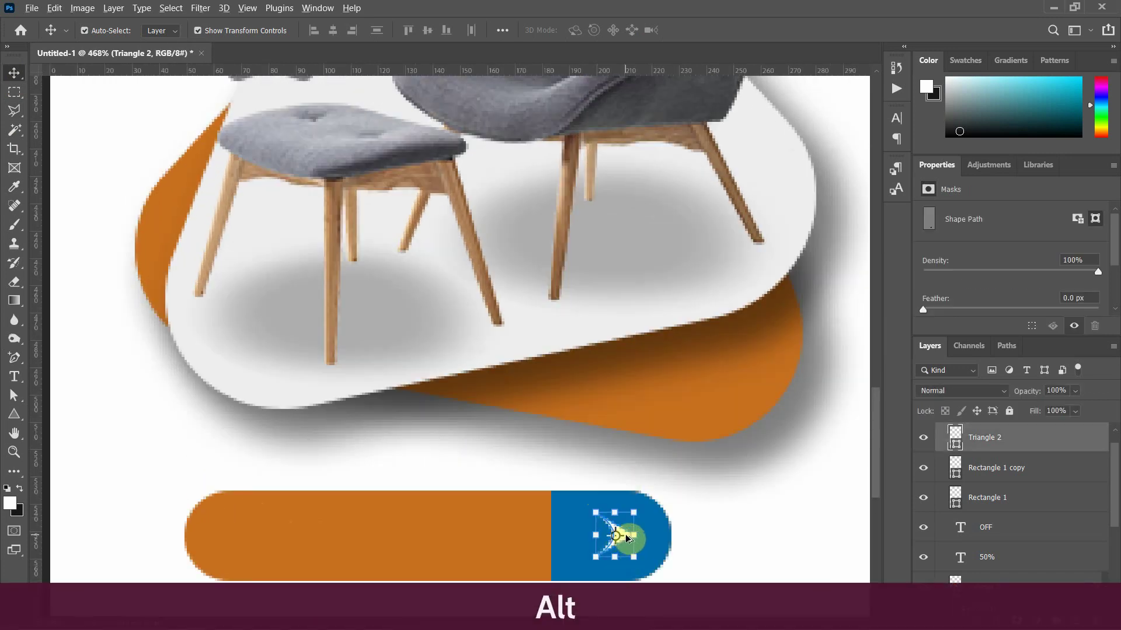
pyautogui.moveTo(626, 539); pyautogui.dragTo(599, 538)
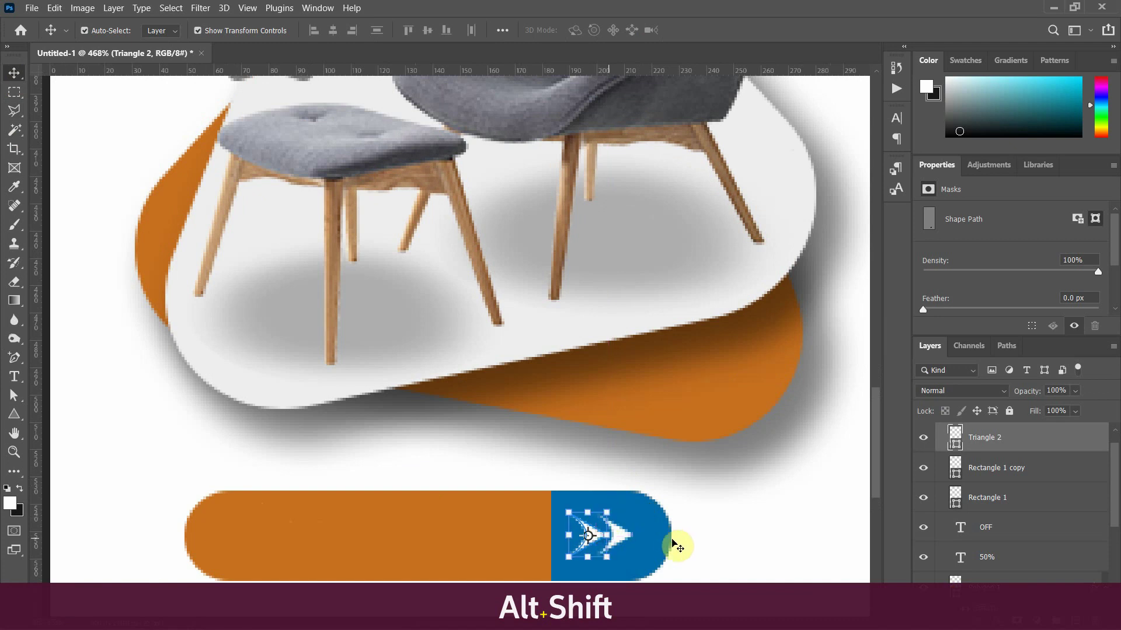
# - Select both white arrowheads and nudge them 3 px to the right within the blue section
pyautogui.keyDown('shift'); pyautogui.click(632, 537); pyautogui.keyUp('shift')
pyautogui.scroll(-1, 721, 529)
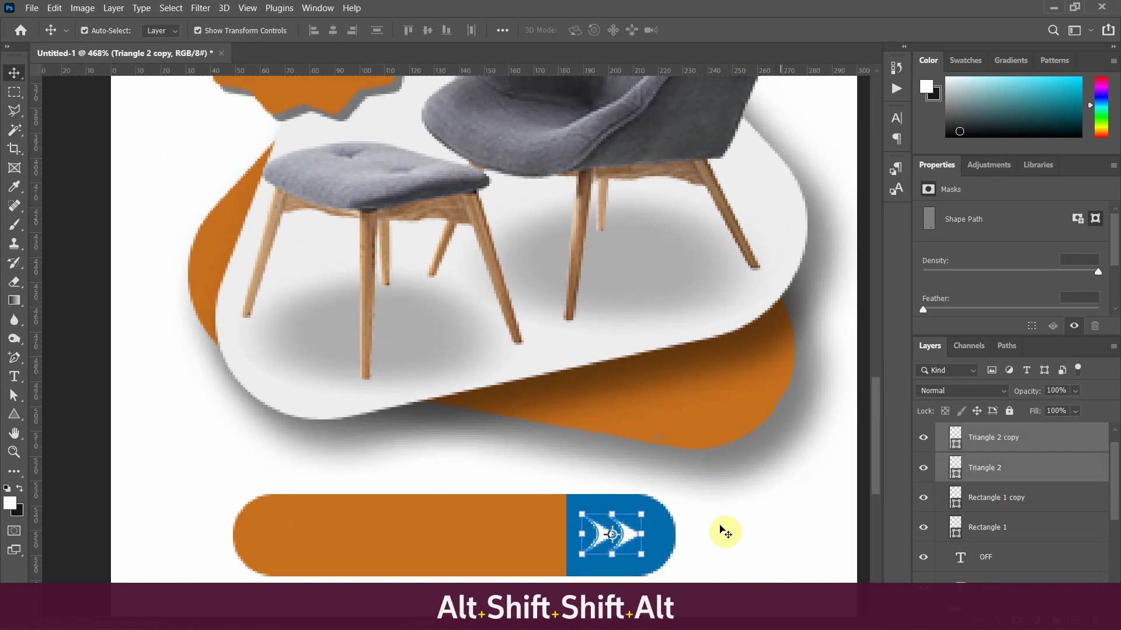
pyautogui.scroll(-2, 720, 527)
pyautogui.press('Right')
pyautogui.press('Right')
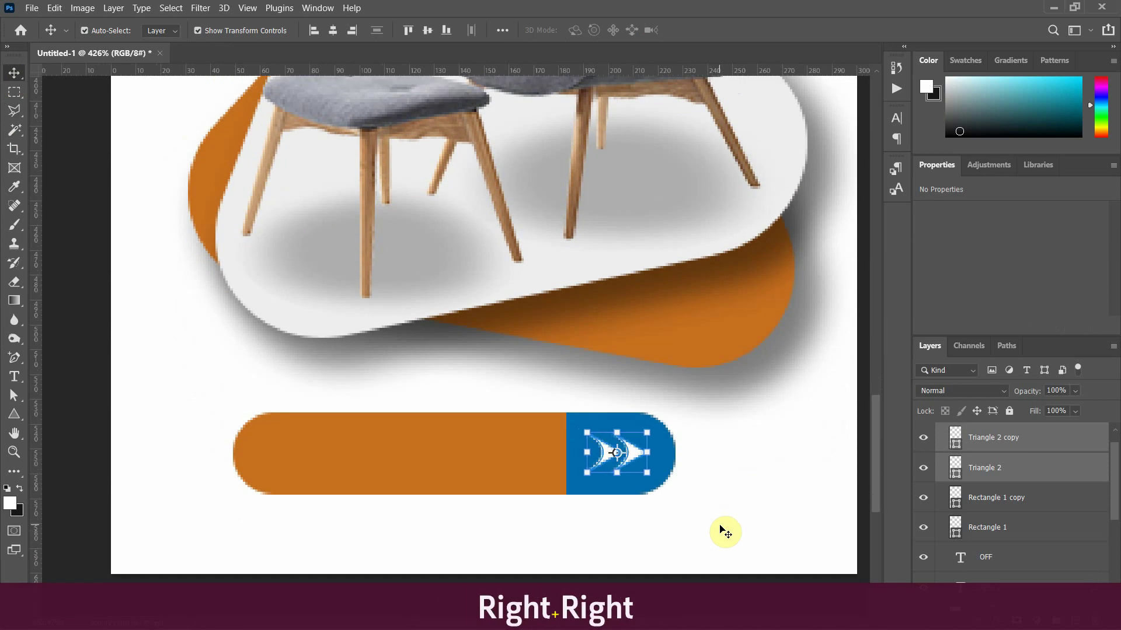
pyautogui.press('Right')
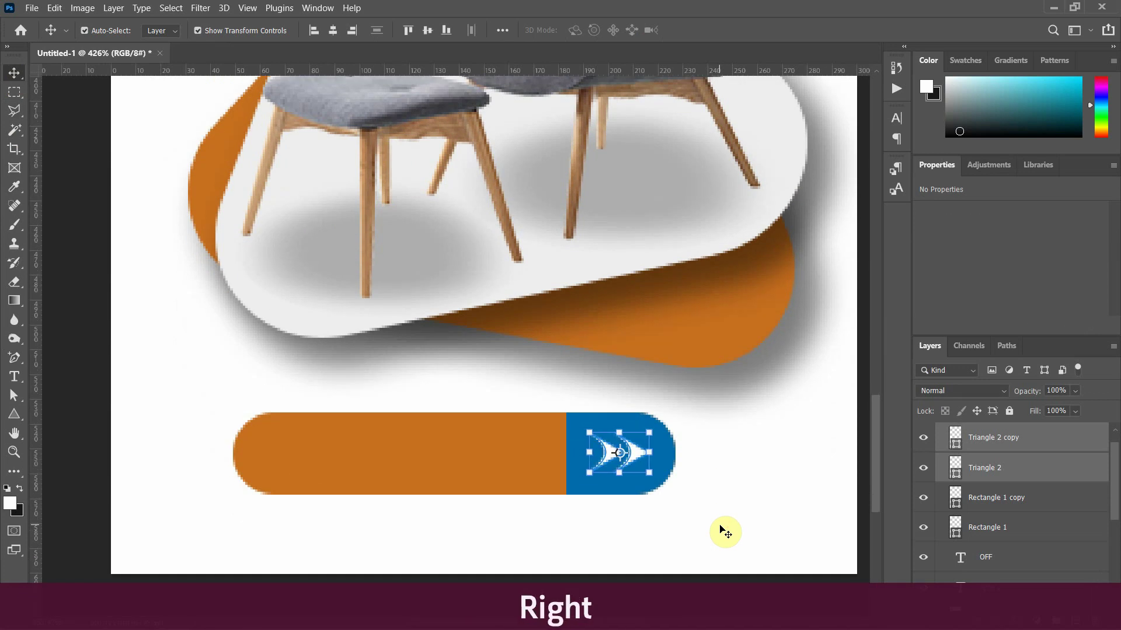
# - Copy the badge's OFF text onto the orange part of the button and bring the copy to the front
pyautogui.scroll(-4, 667, 498)
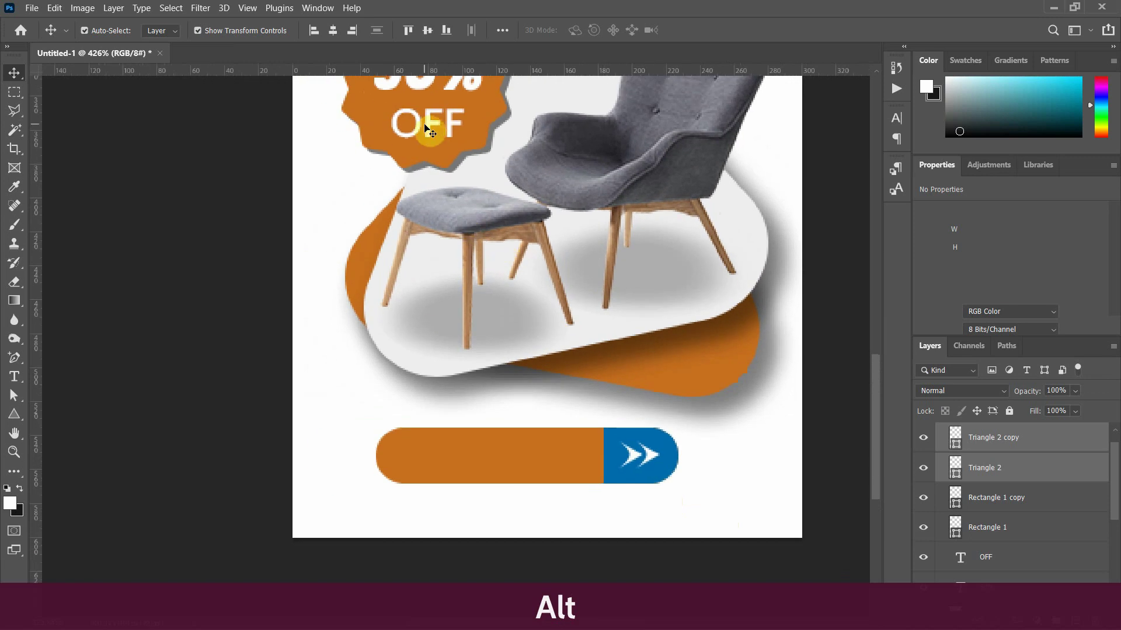
pyautogui.click(426, 126)
pyautogui.click(431, 124)
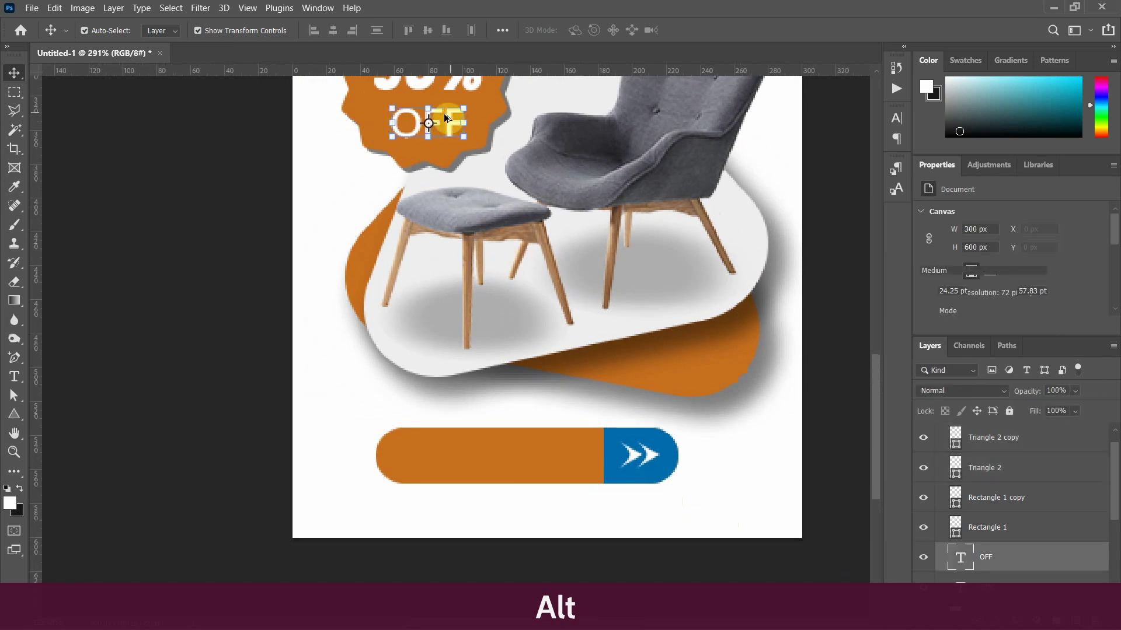
pyautogui.moveTo(449, 118); pyautogui.dragTo(490, 458)
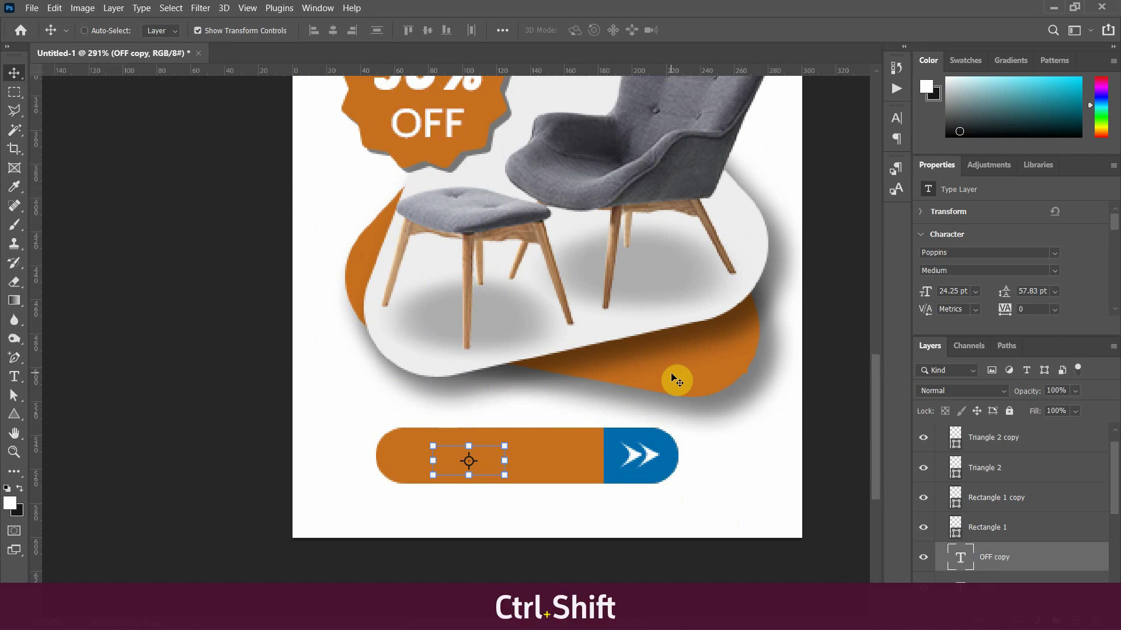
pyautogui.hotkey('ctrl', 'shift', ']')
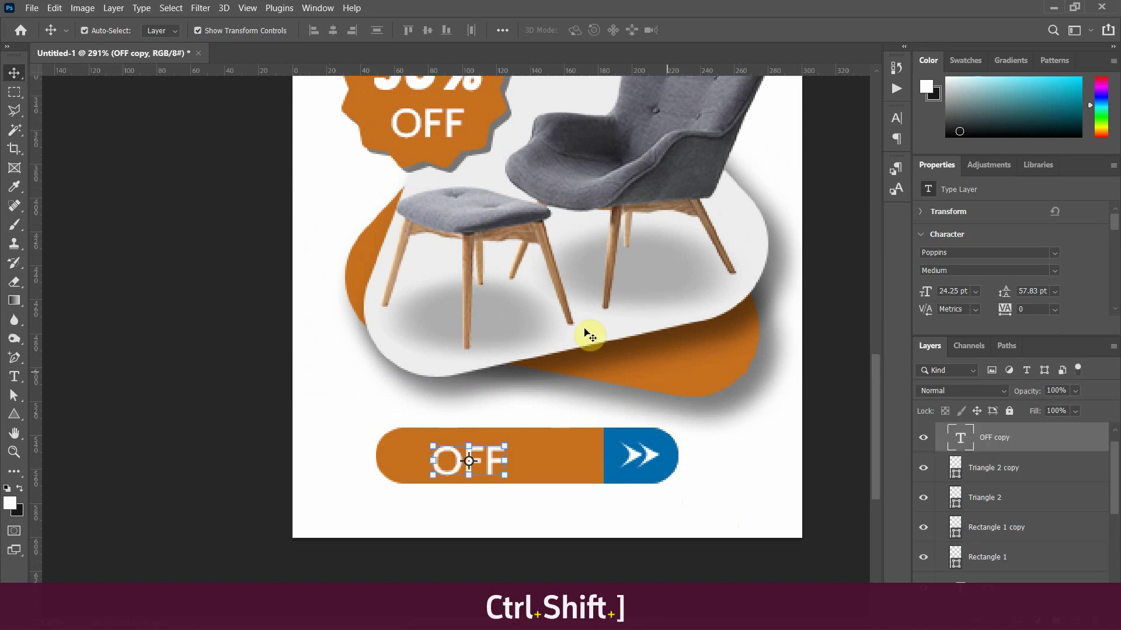
# - Replace the copied OFF text on the orange part of the button with ORDER NOW
pyautogui.doubleClick(492, 462)
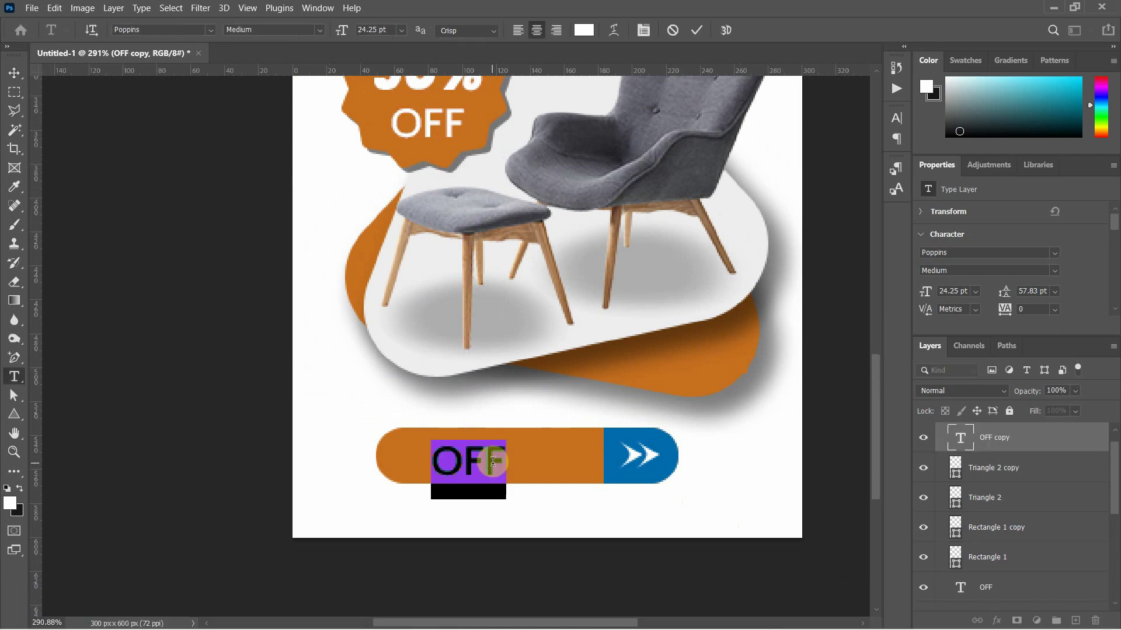
pyautogui.write('ORDER')
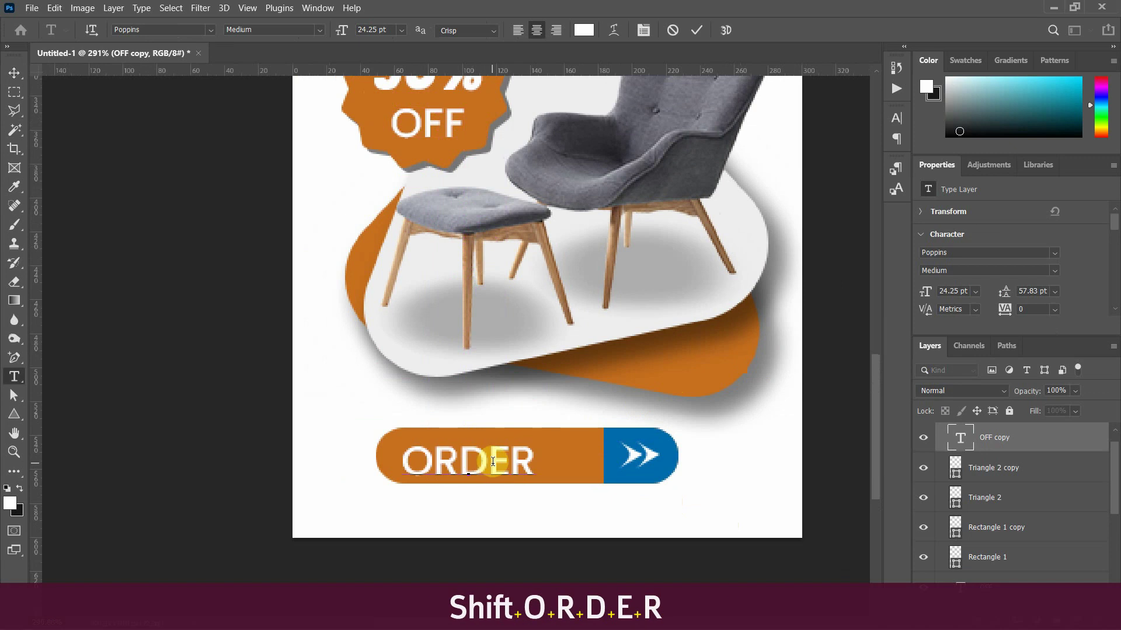
pyautogui.write(' NOW')
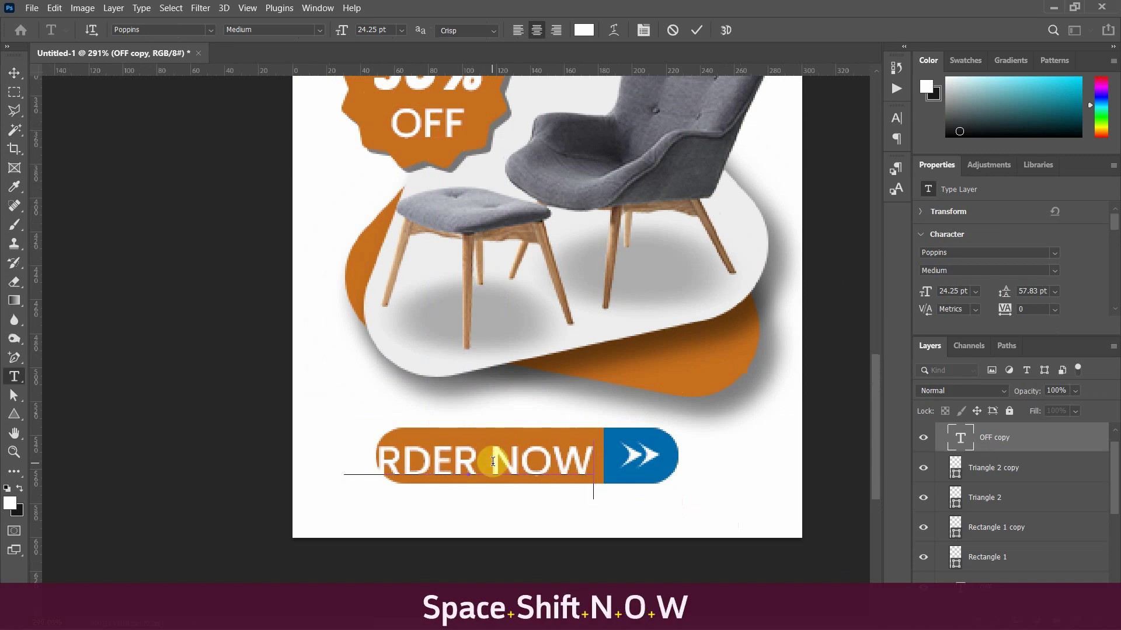
# - Set the ORDER NOW text size to 18 pt and centre the text on the orange part of the button
pyautogui.hotkey('ctrl', 'a')
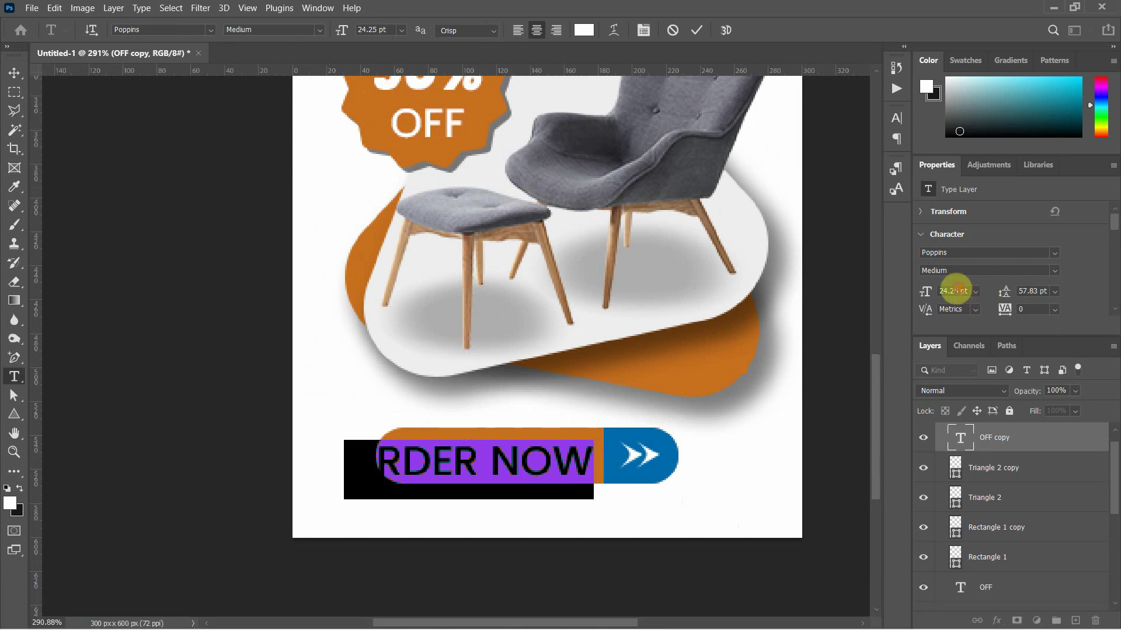
pyautogui.moveTo(957, 289); pyautogui.dragTo(911, 289)
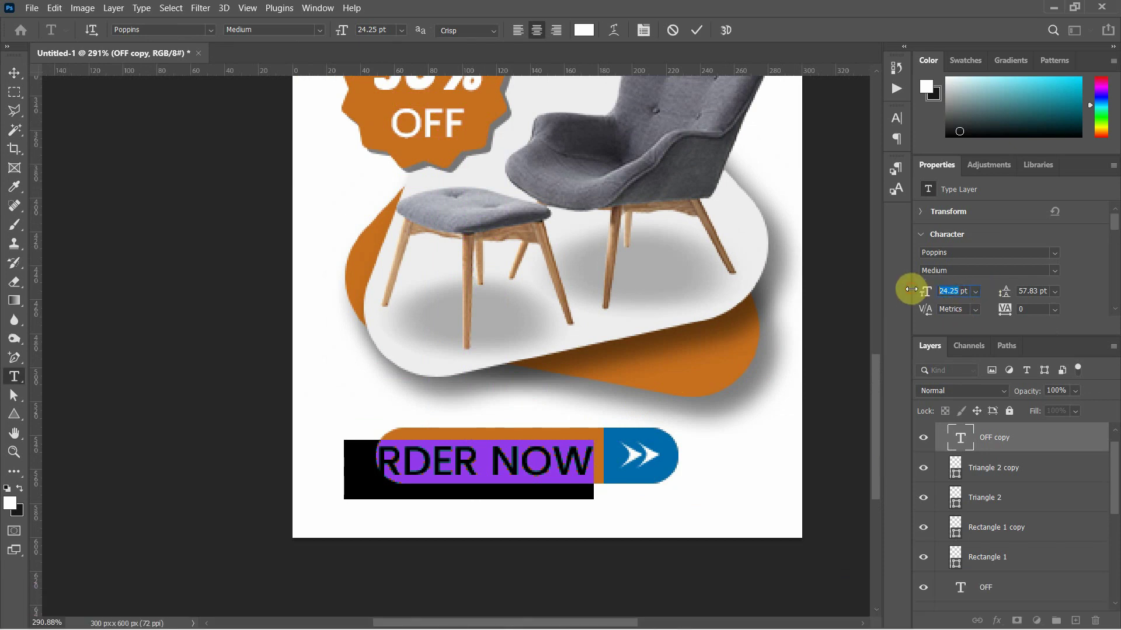
pyautogui.write('18')
pyautogui.press('Return')
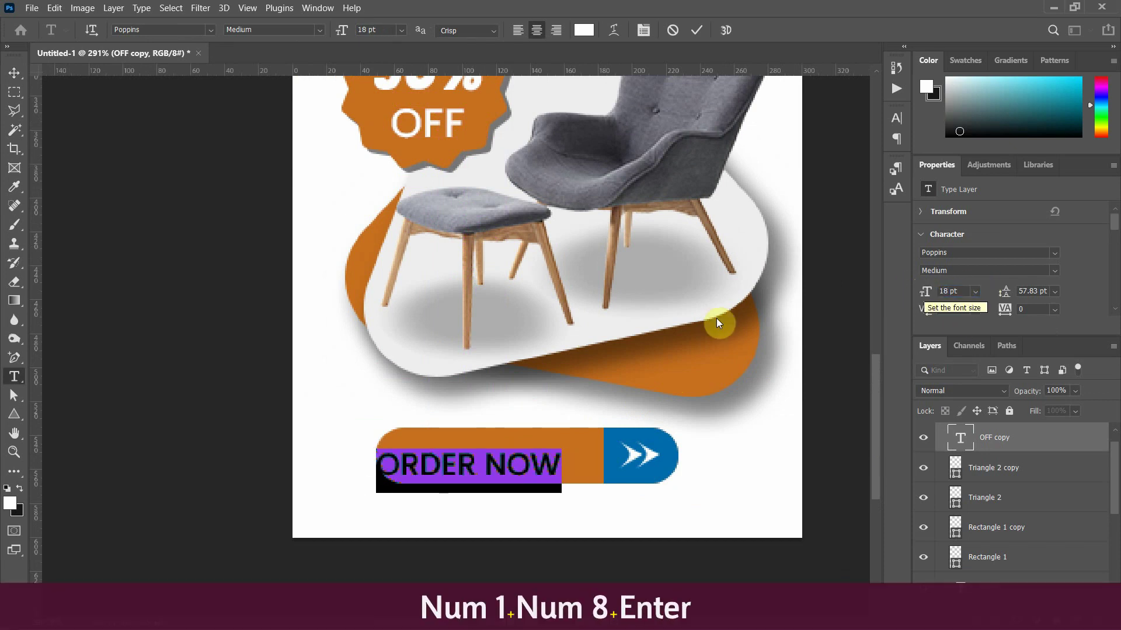
pyautogui.moveTo(595, 510); pyautogui.dragTo(618, 497)
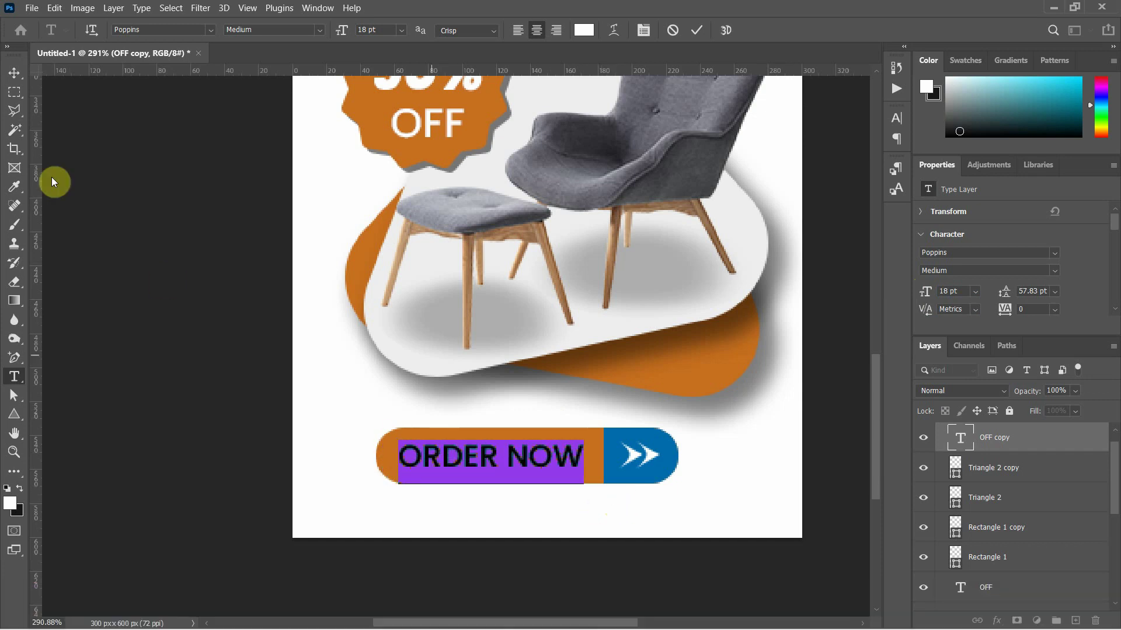
pyautogui.click(15, 76)
pyautogui.click(144, 289)
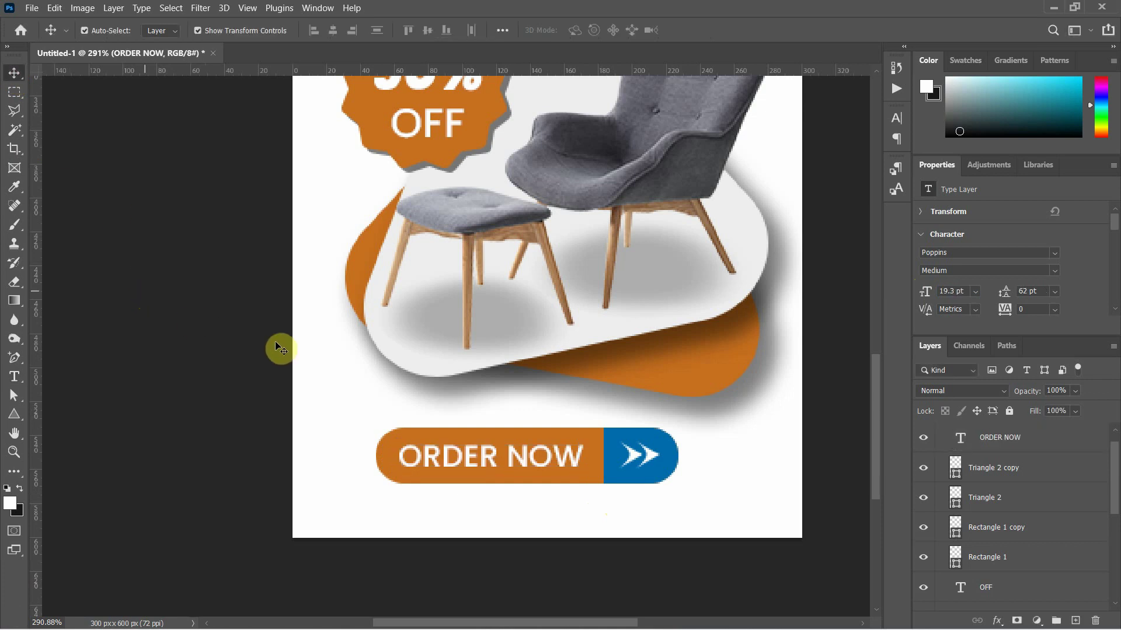
# - Select all parts of the ORDER NOW button, scale them to about 88% around their centre and nudge them 3 px to the right
pyautogui.scroll(-5, 445, 427)
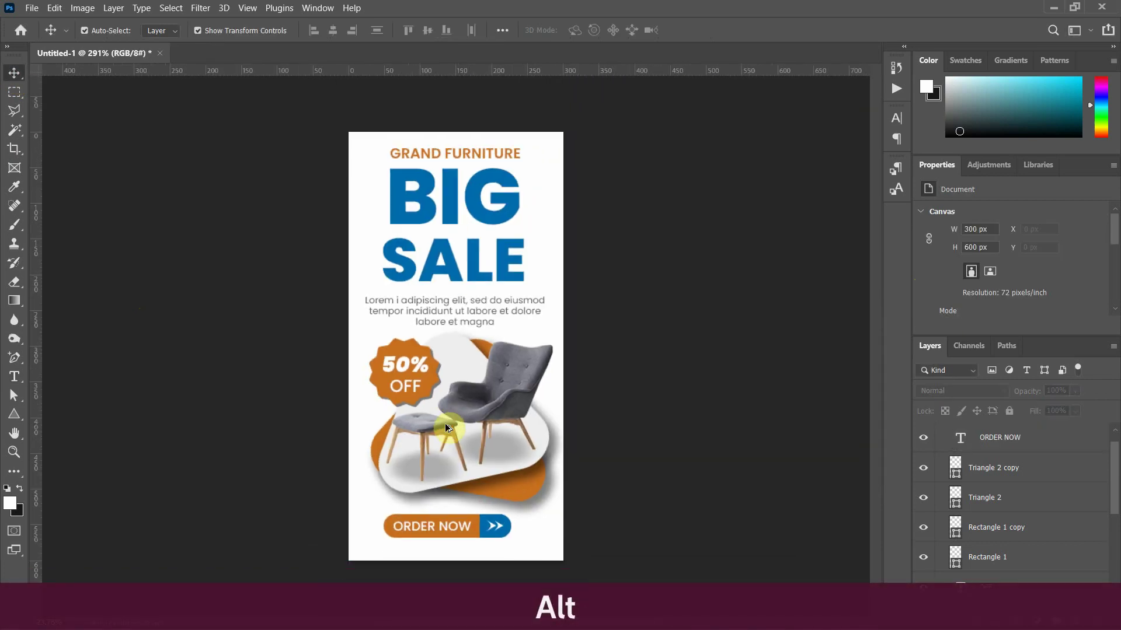
pyautogui.scroll(-1, 445, 425)
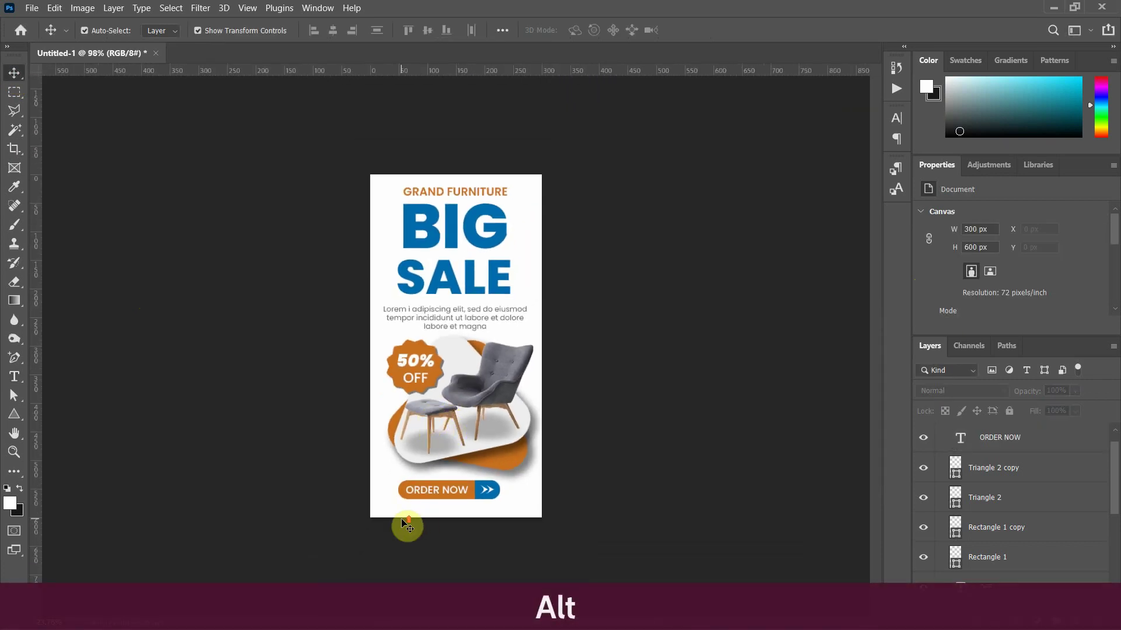
pyautogui.scroll(2, 402, 520)
pyautogui.scroll(2, 408, 514)
pyautogui.scroll(-2, 424, 496)
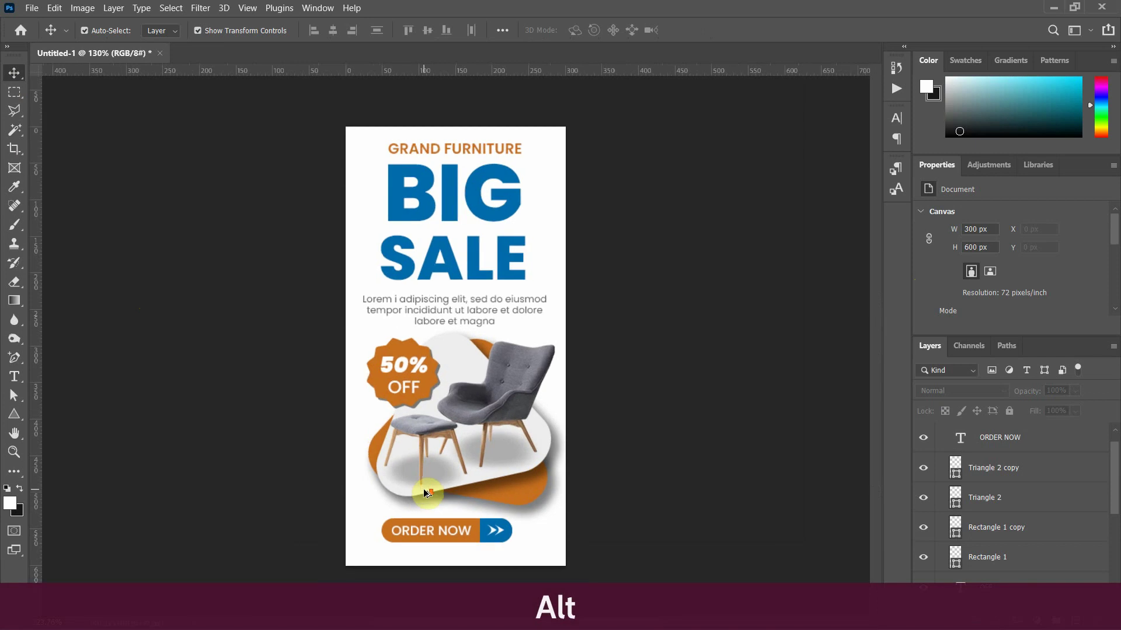
pyautogui.moveTo(391, 524); pyautogui.dragTo(516, 494)
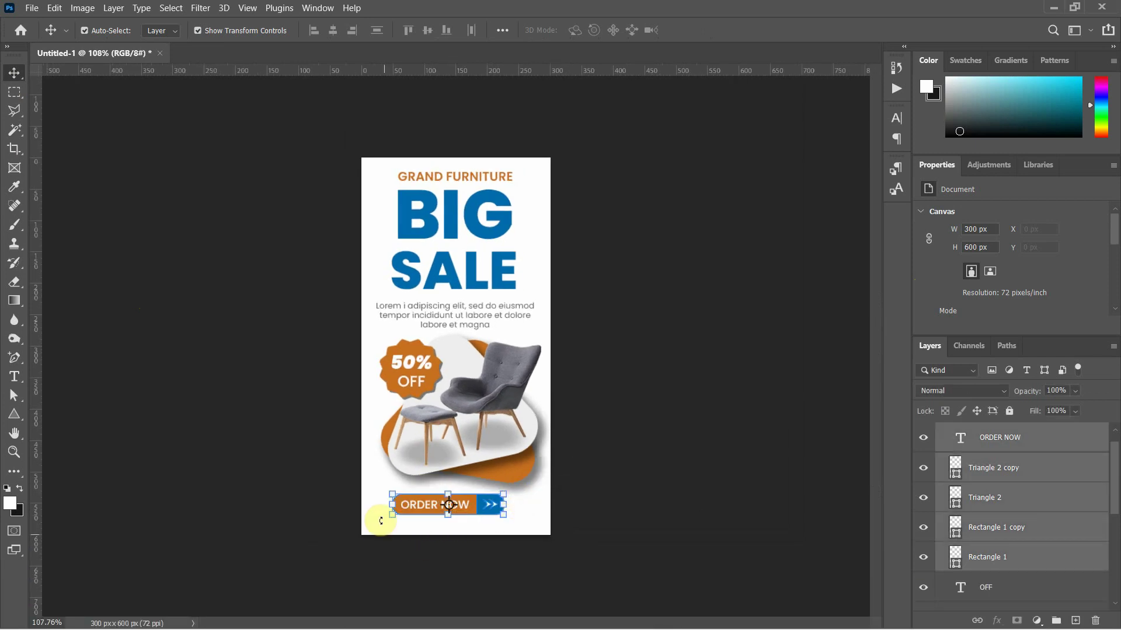
pyautogui.moveTo(393, 518); pyautogui.dragTo(400, 517)
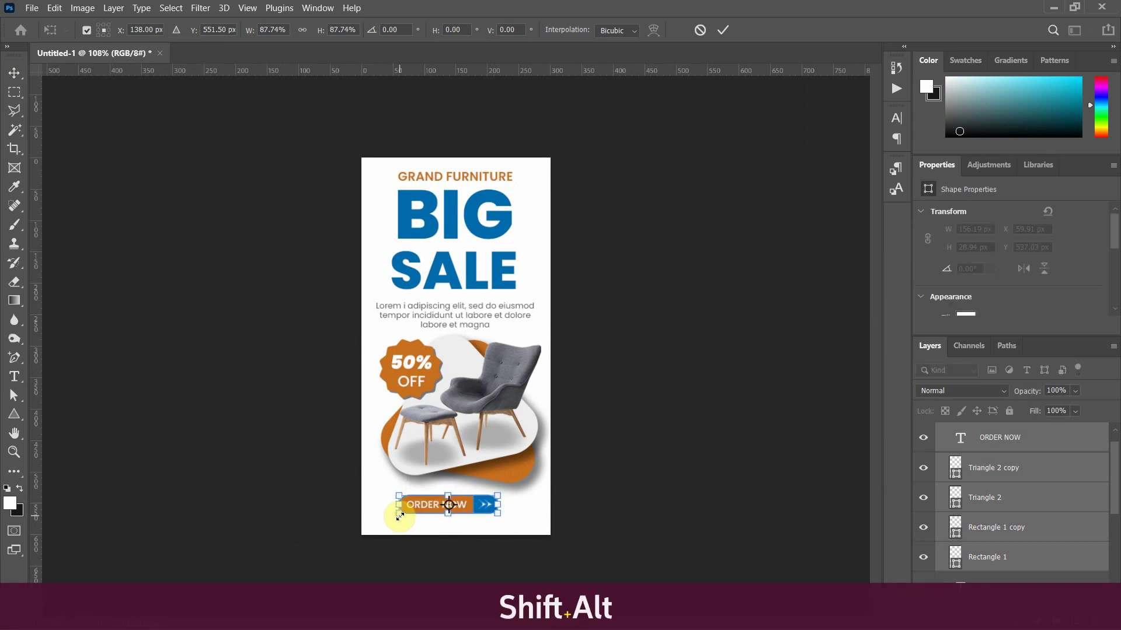
pyautogui.press('Right')
pyautogui.press('Right')
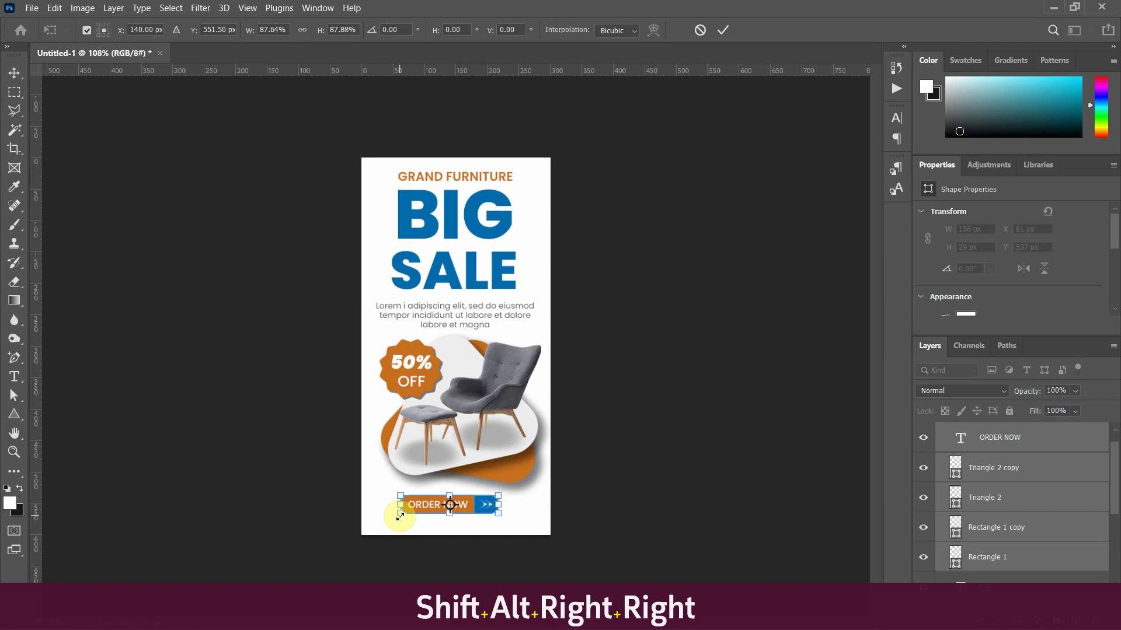
pyautogui.press('Right')
pyautogui.press('Return')
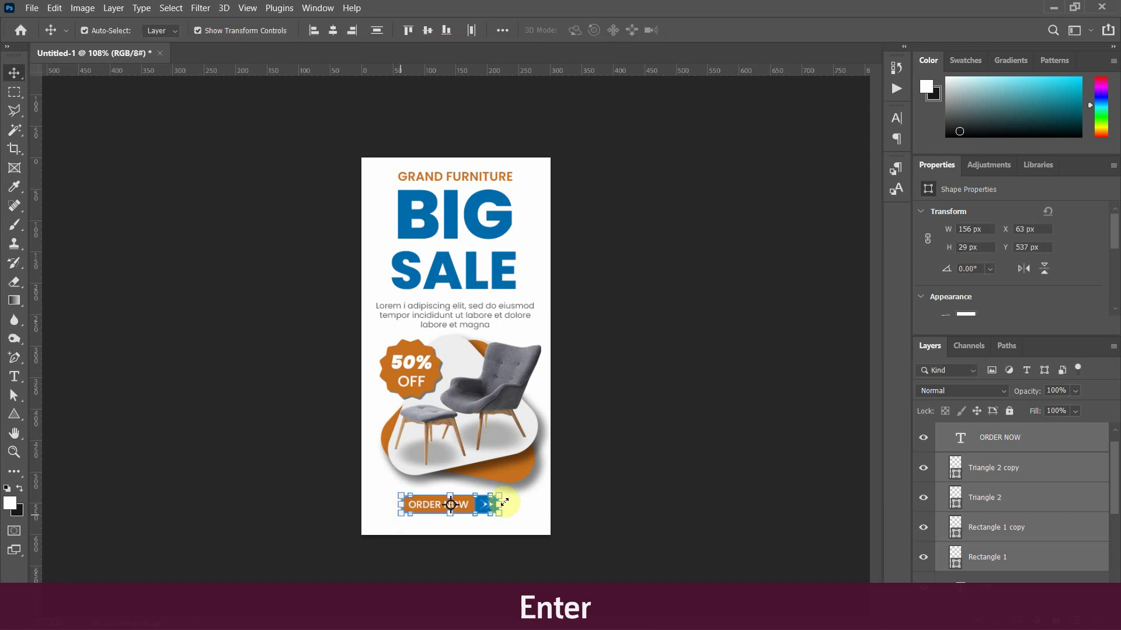
pyautogui.click(611, 494)
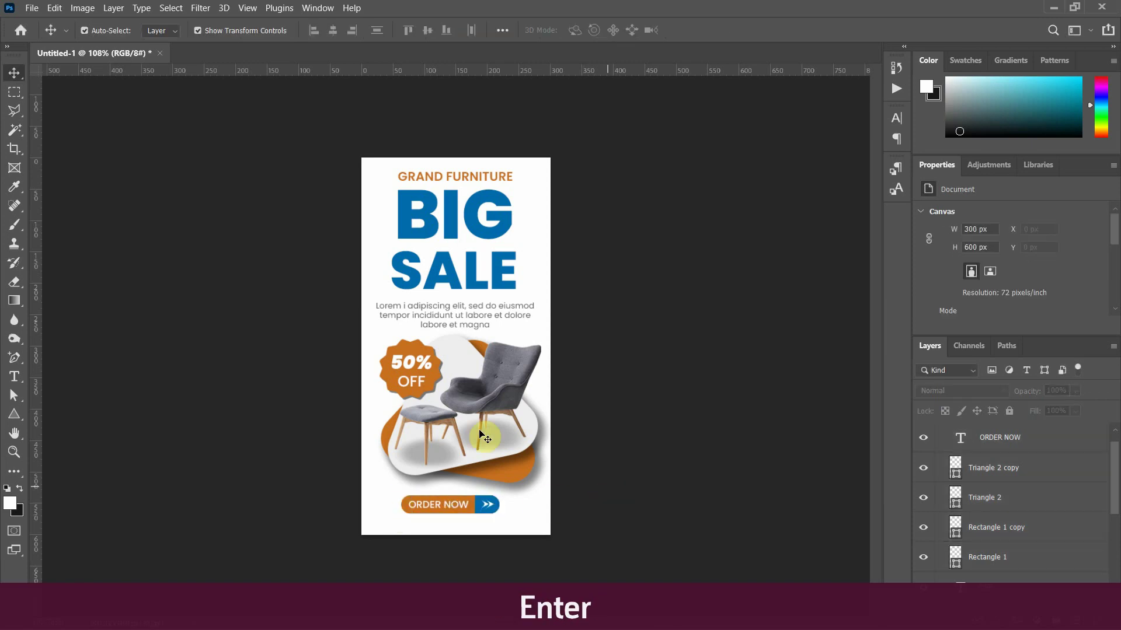
pyautogui.click(502, 311)
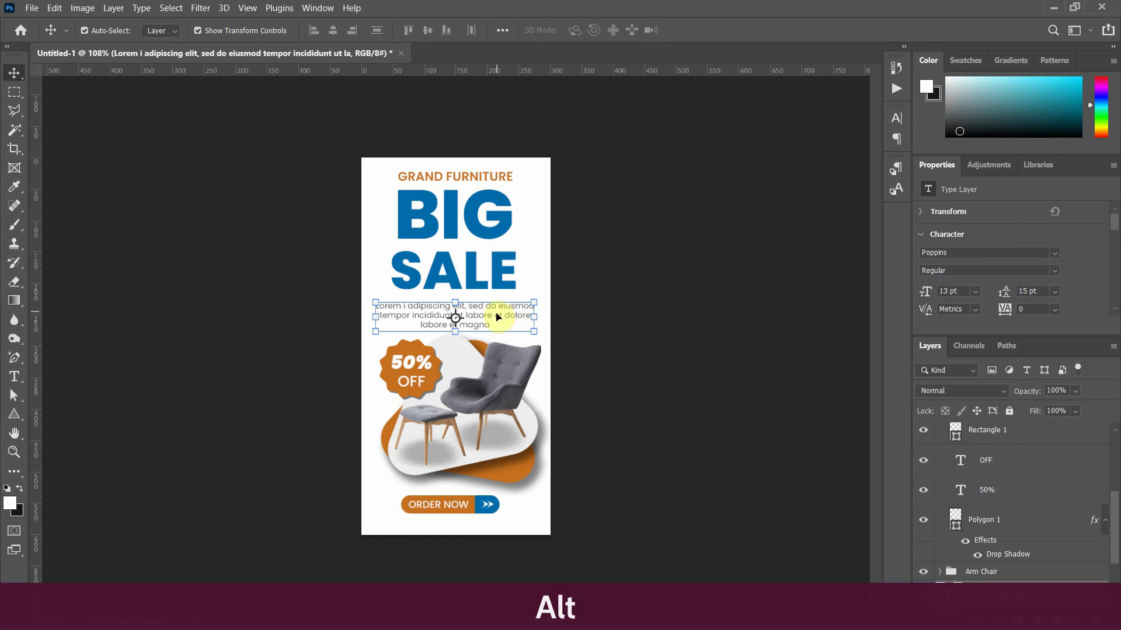
pyautogui.moveTo(495, 315); pyautogui.dragTo(513, 532)
pyautogui.doubleClick(513, 530)
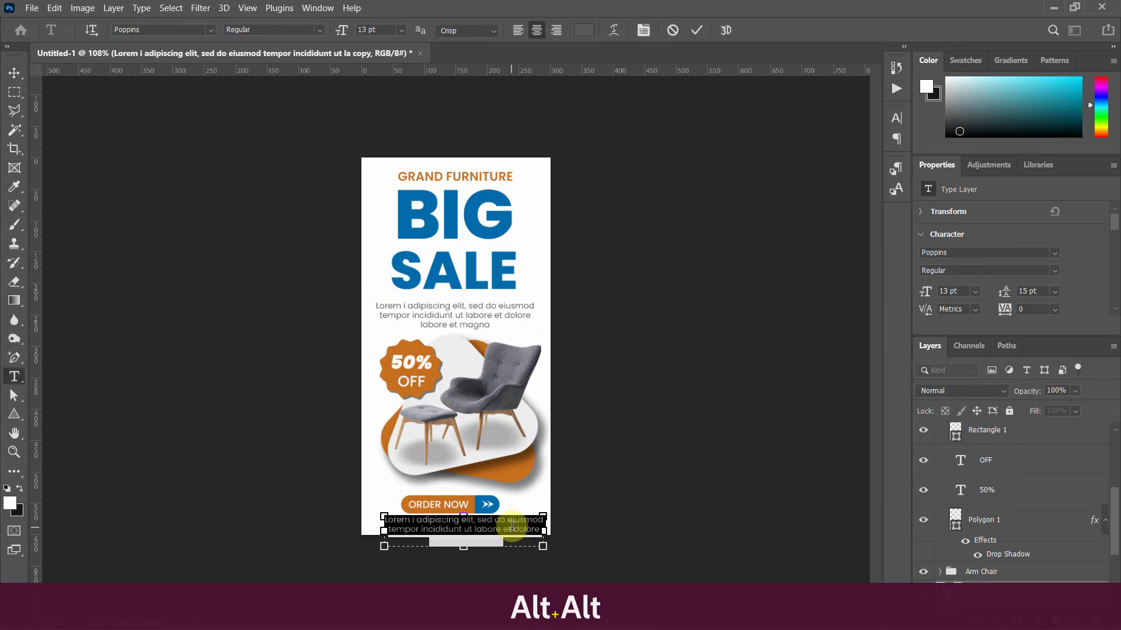
pyautogui.write('www.des')
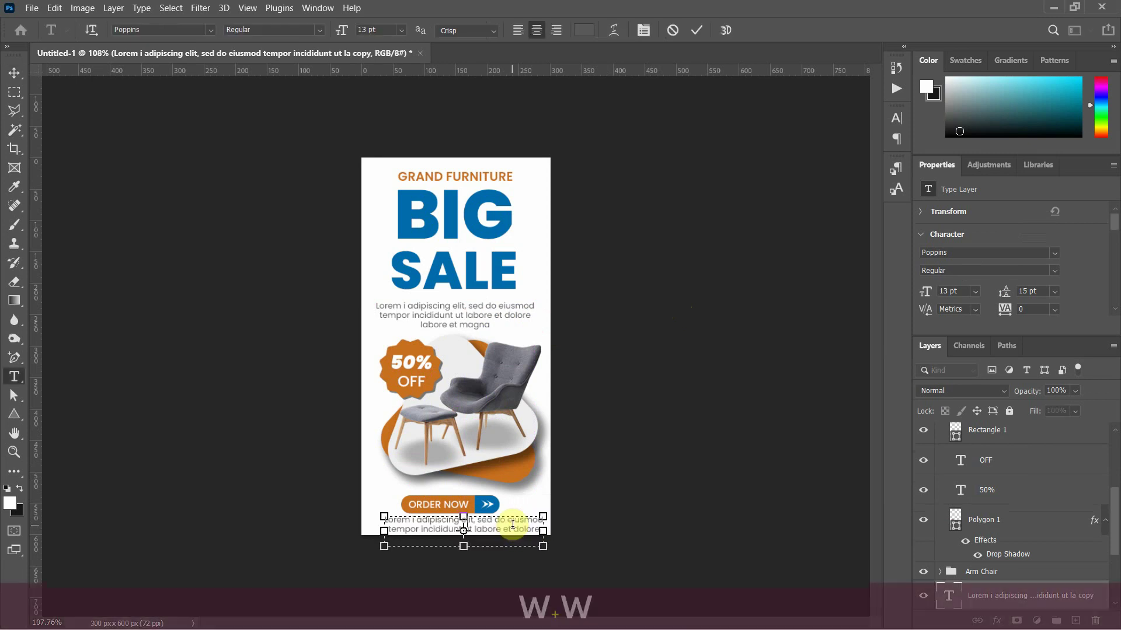
pyautogui.write('ignersjoint')
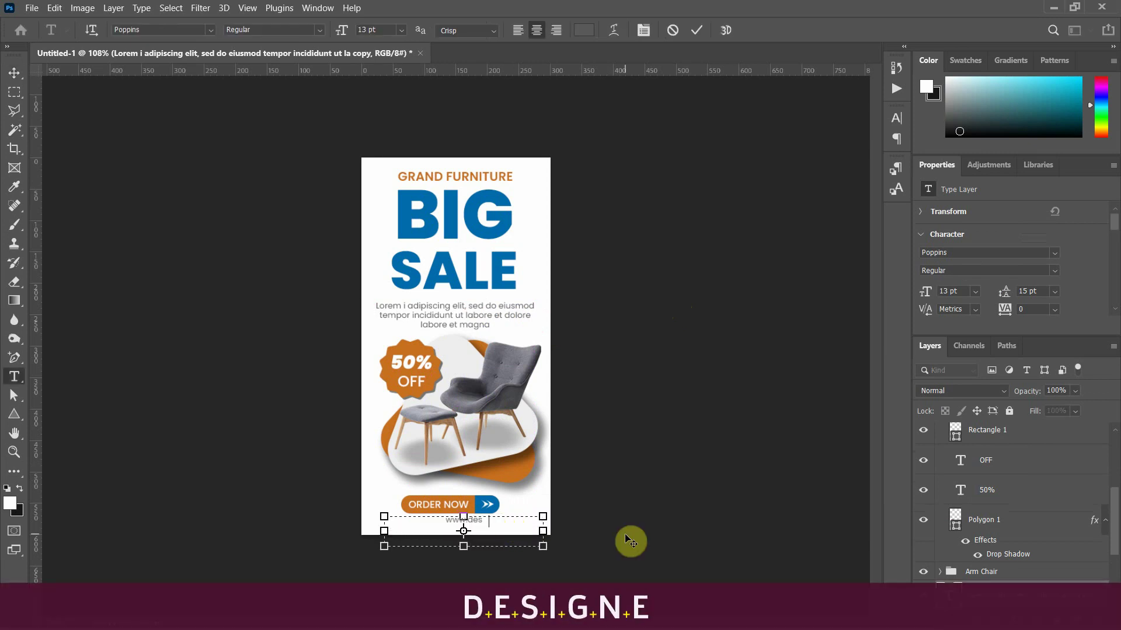
pyautogui.write('.com')
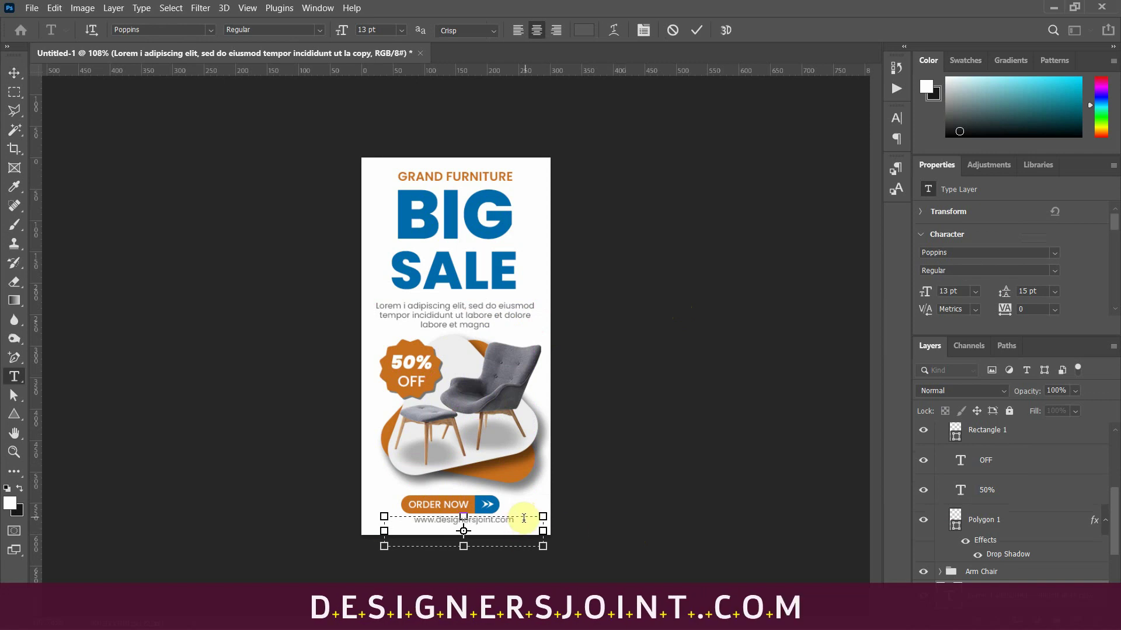
pyautogui.moveTo(464, 548); pyautogui.dragTo(465, 527)
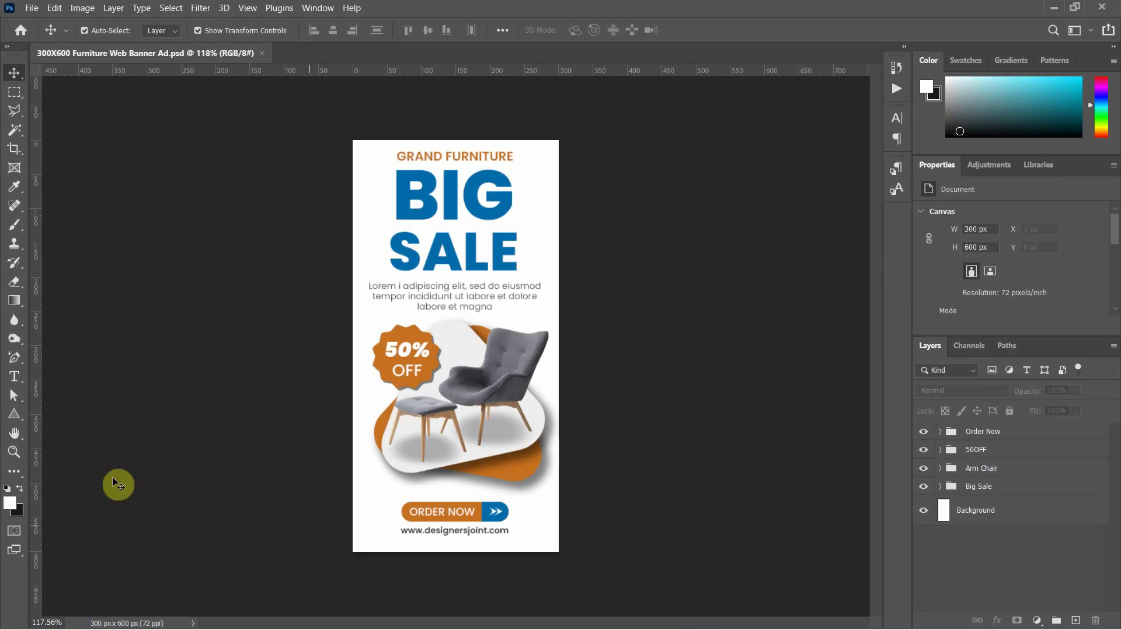
# - Draw a 10 × 10 px circle with the Ellipse tool in the white area above and left of the order button
pyautogui.click(16, 418)
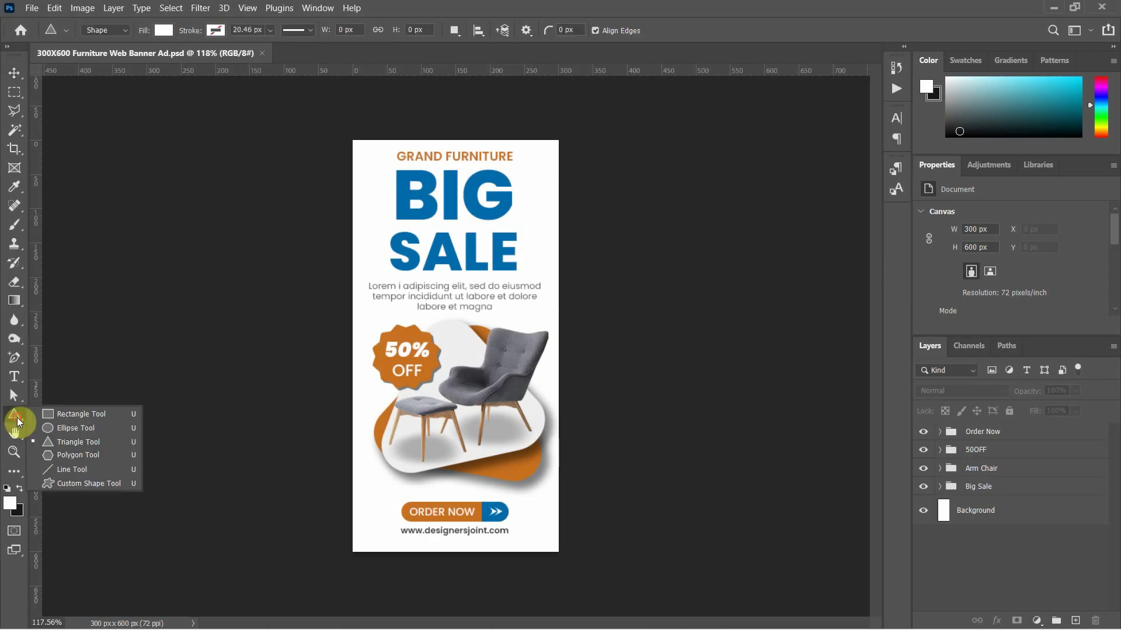
pyautogui.click(70, 427)
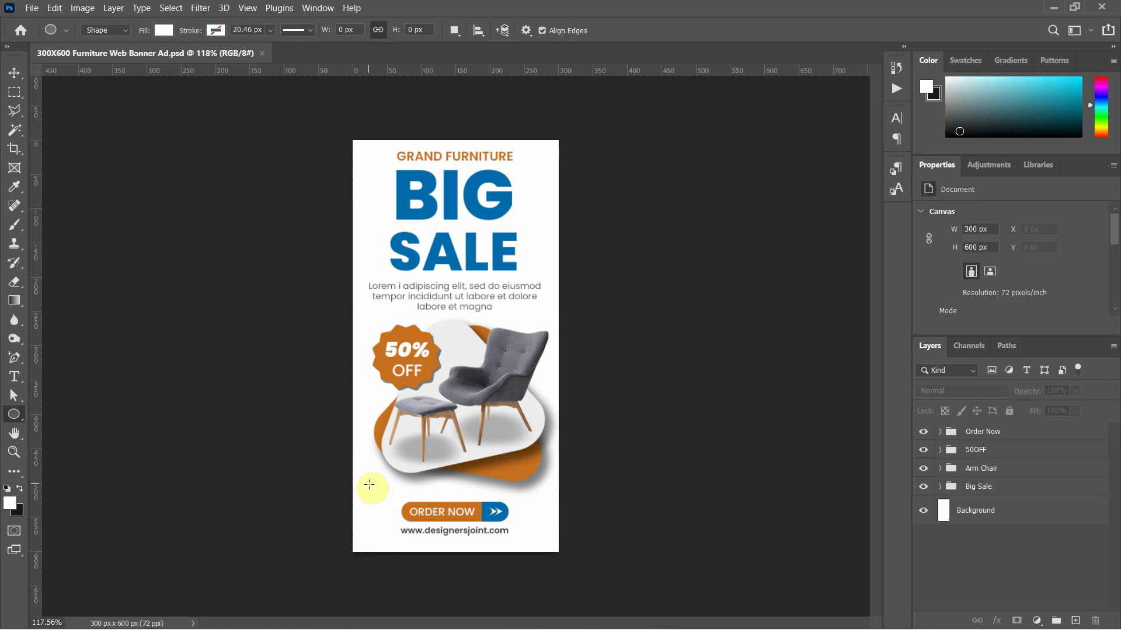
pyautogui.moveTo(367, 483); pyautogui.dragTo(373, 491)
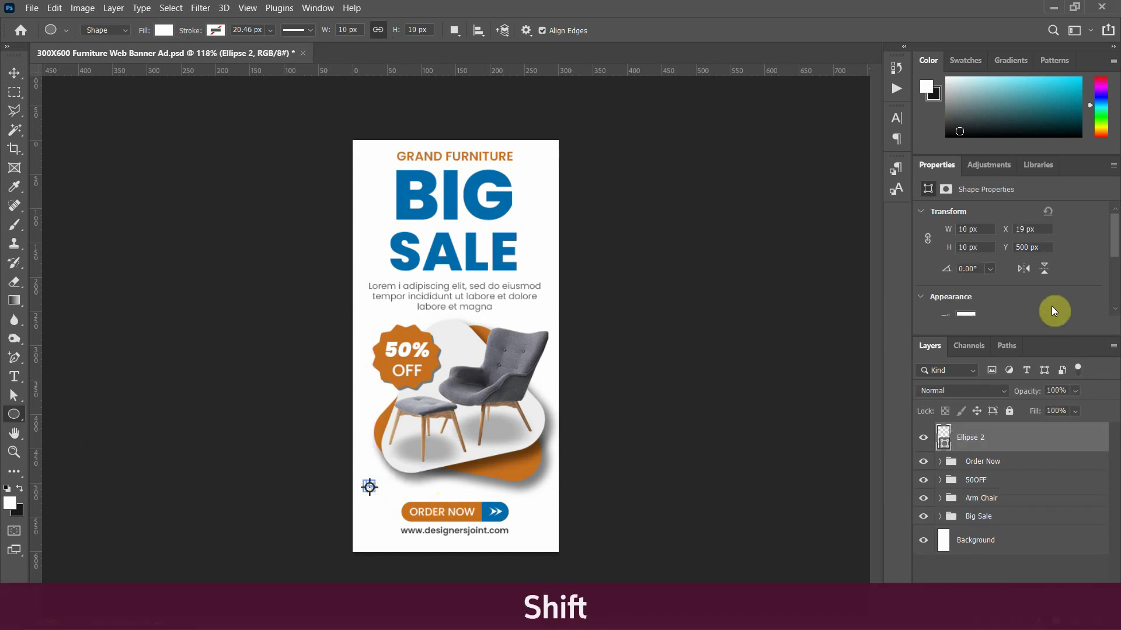
# - Fill the small circle with the banner's orange from the recently used colours and deselect it
pyautogui.scroll(-1, 983, 296)
pyautogui.click(966, 283)
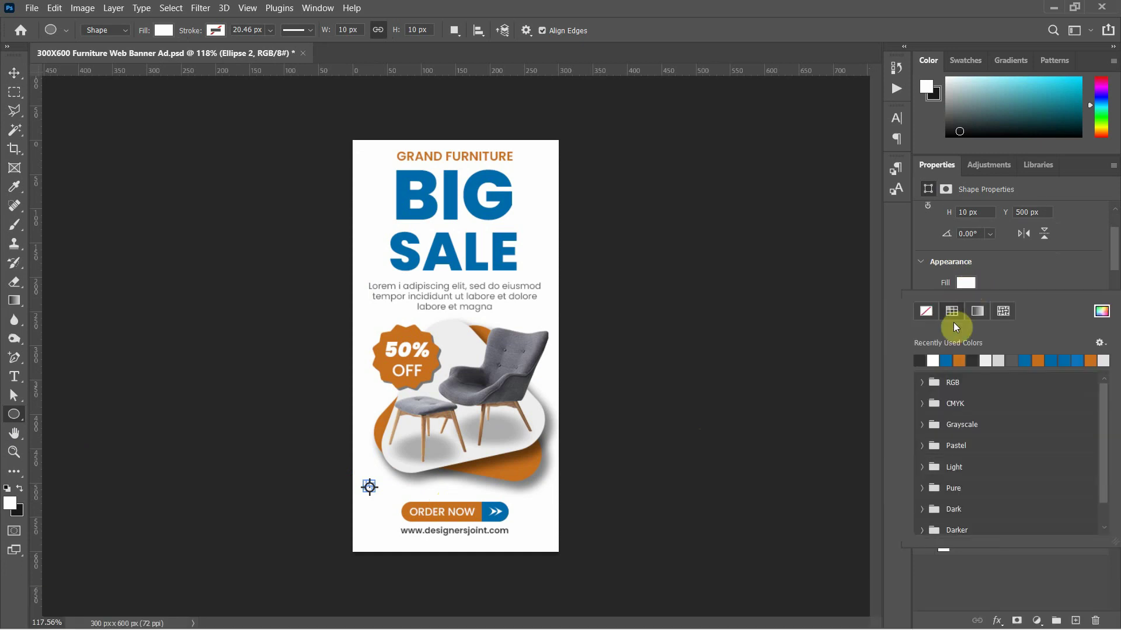
pyautogui.click(962, 360)
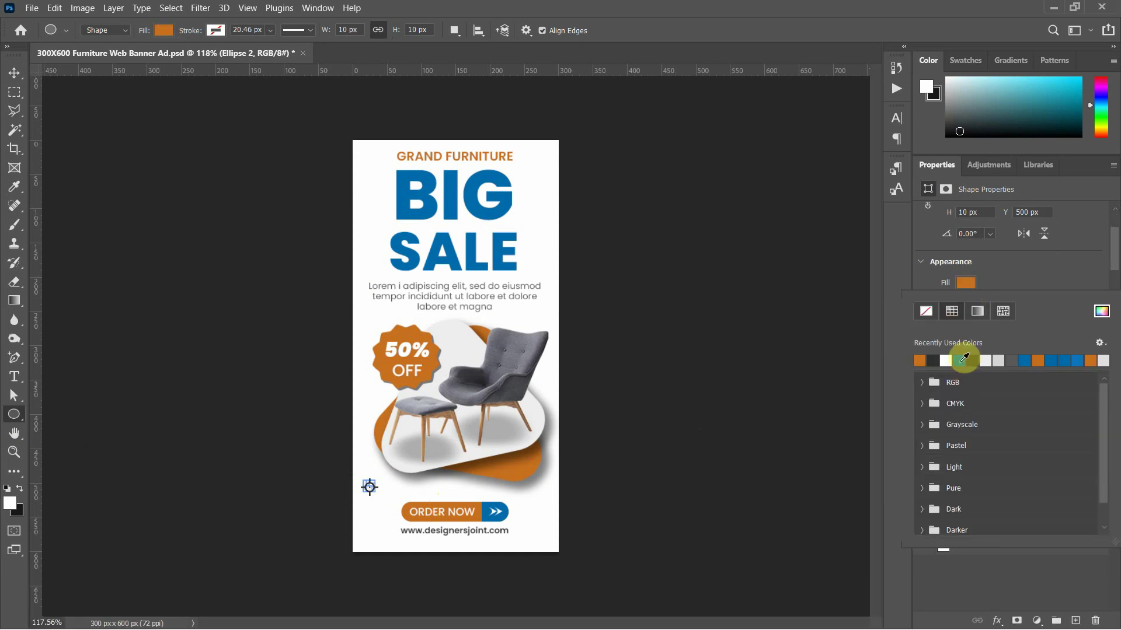
pyautogui.click(13, 74)
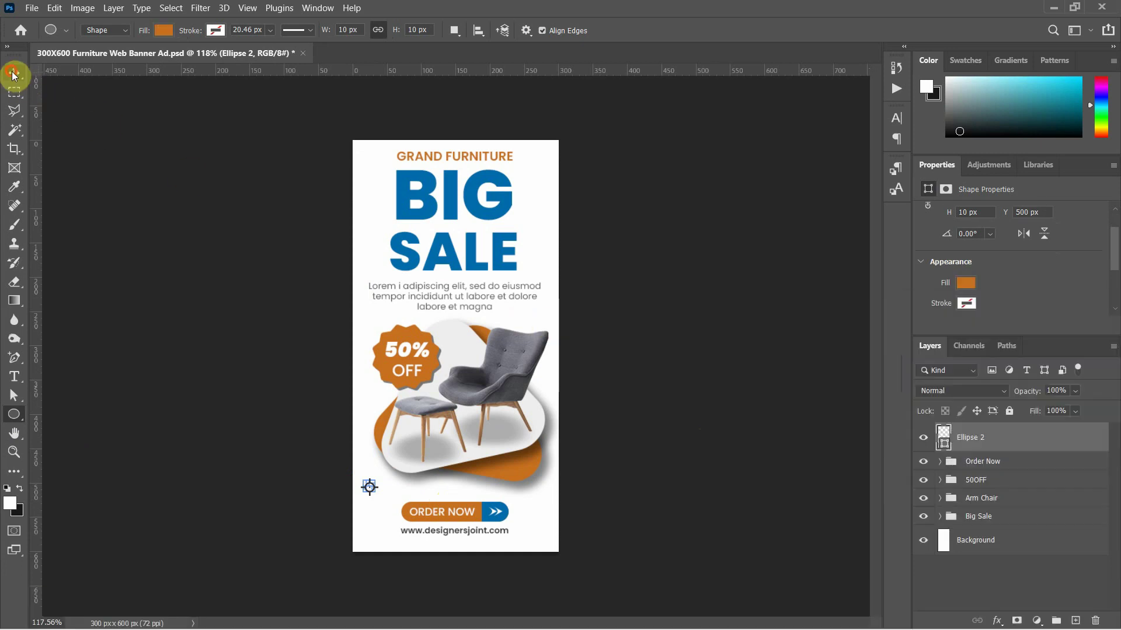
pyautogui.click(253, 323)
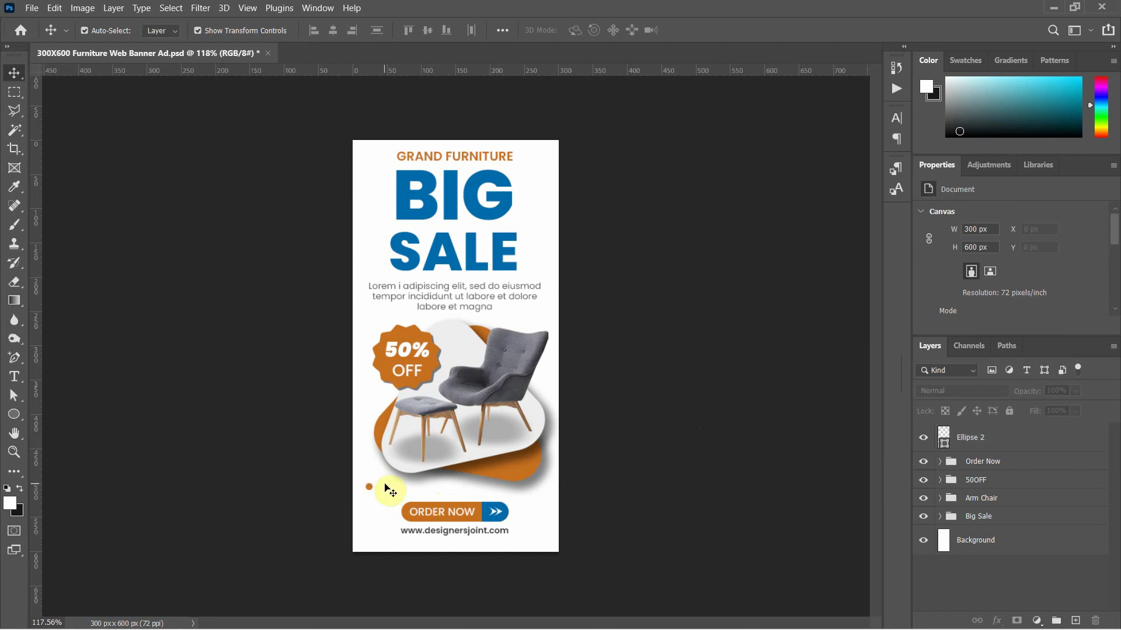
# - Reduce the small orange circle's layer fill to 33%
pyautogui.keyDown('alt'); pyautogui.scroll(6, 385, 488); pyautogui.keyUp('alt')
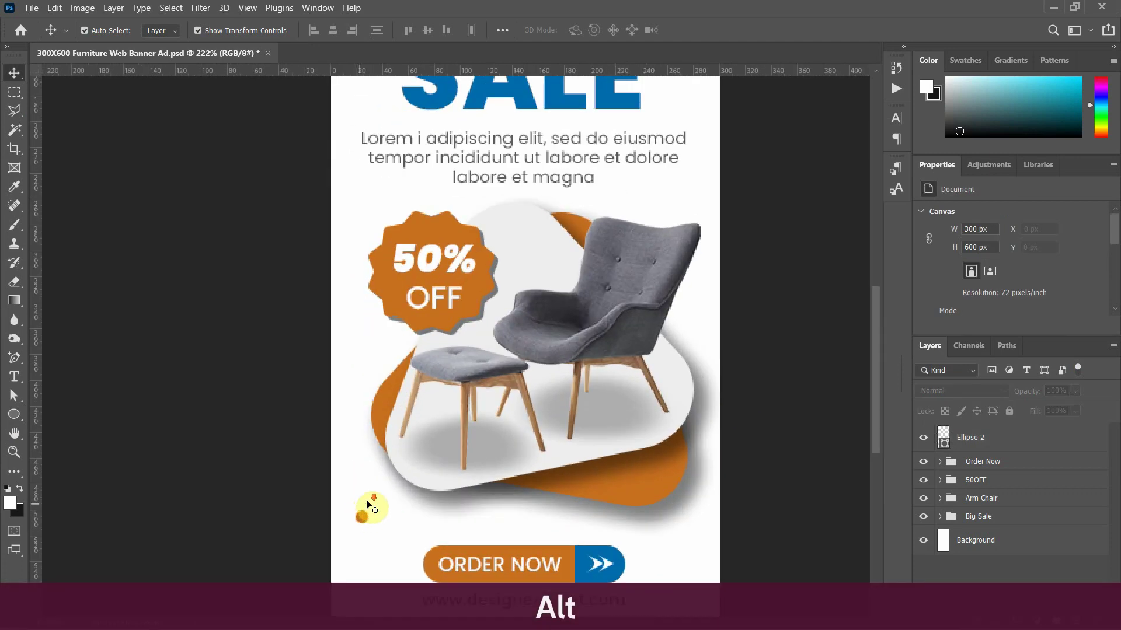
pyautogui.scroll(-2, 371, 506)
pyautogui.click(362, 461)
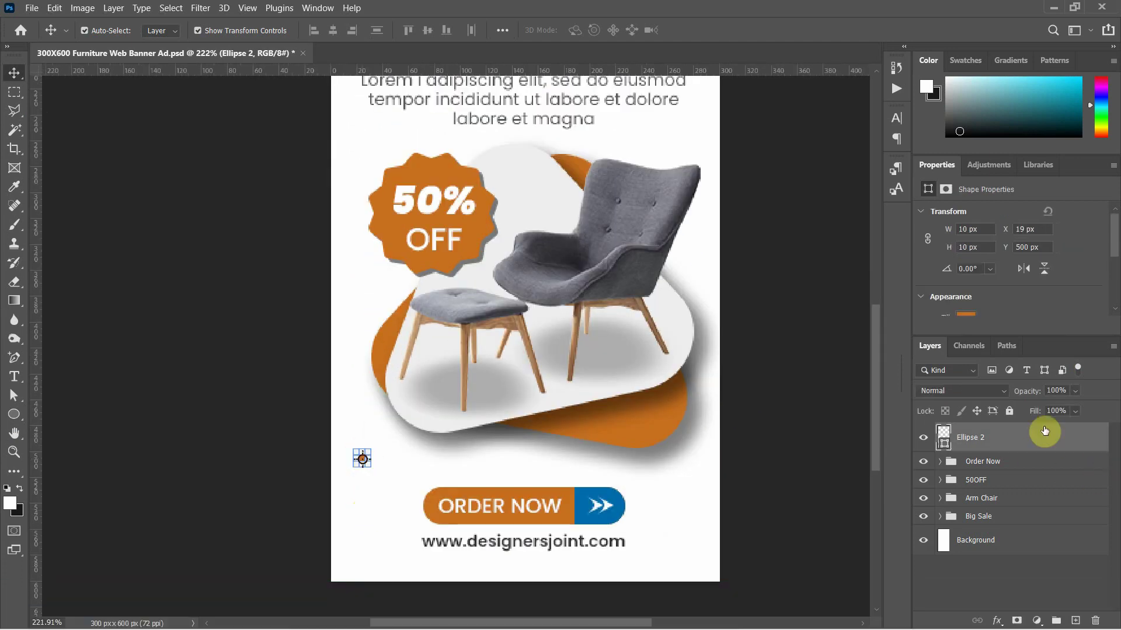
pyautogui.click(1074, 411)
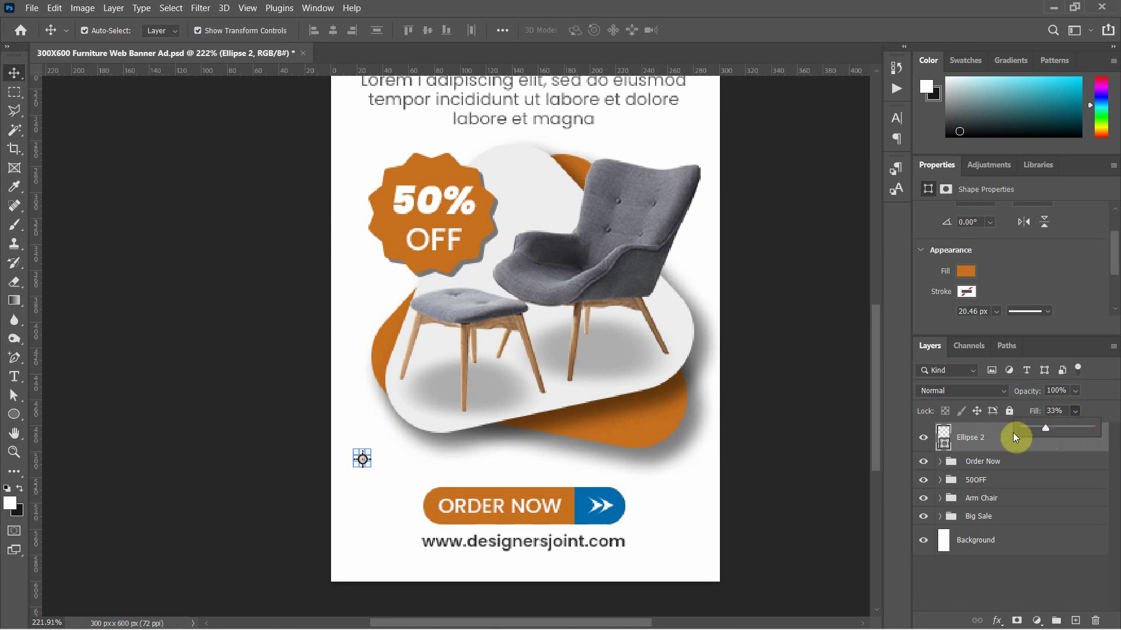
pyautogui.click(258, 467)
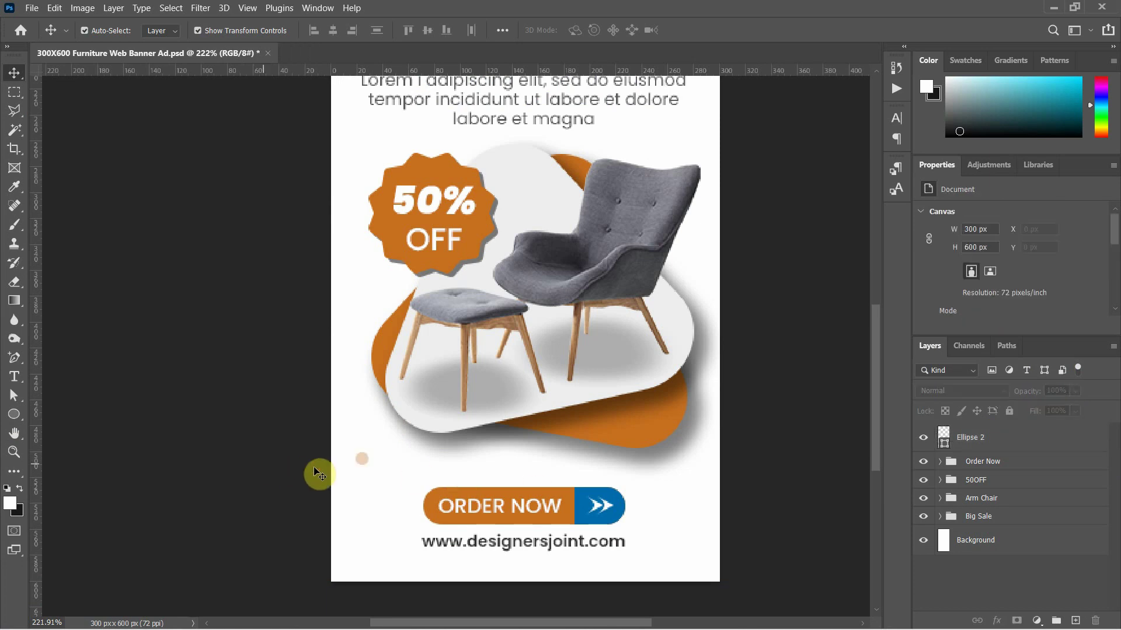
# - Duplicate the small orange circle at 3 px horizontal spacing and build a grid of two rows of seven dots above the order button
pyautogui.scroll(3, 363, 466)
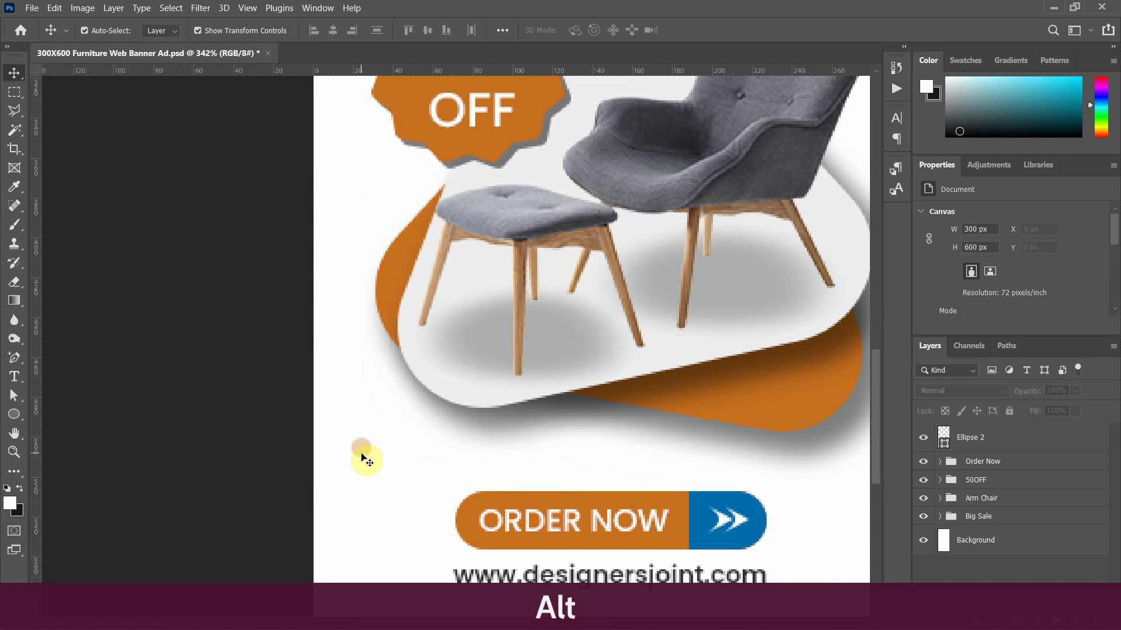
pyautogui.click(362, 458)
pyautogui.scroll(2, 369, 478)
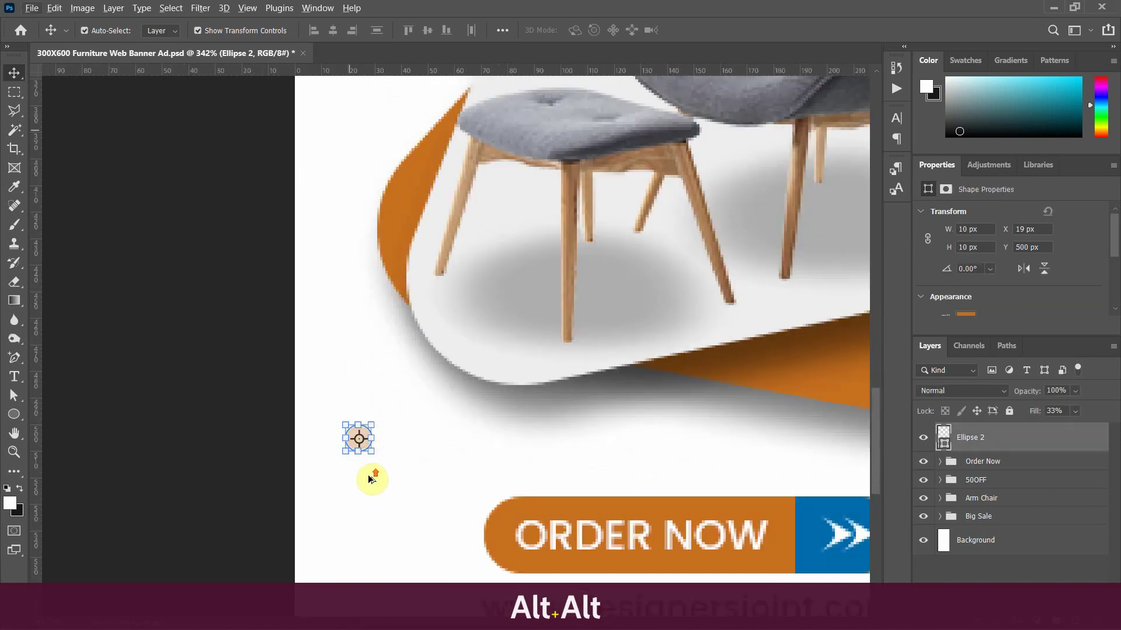
pyautogui.scroll(3, 371, 478)
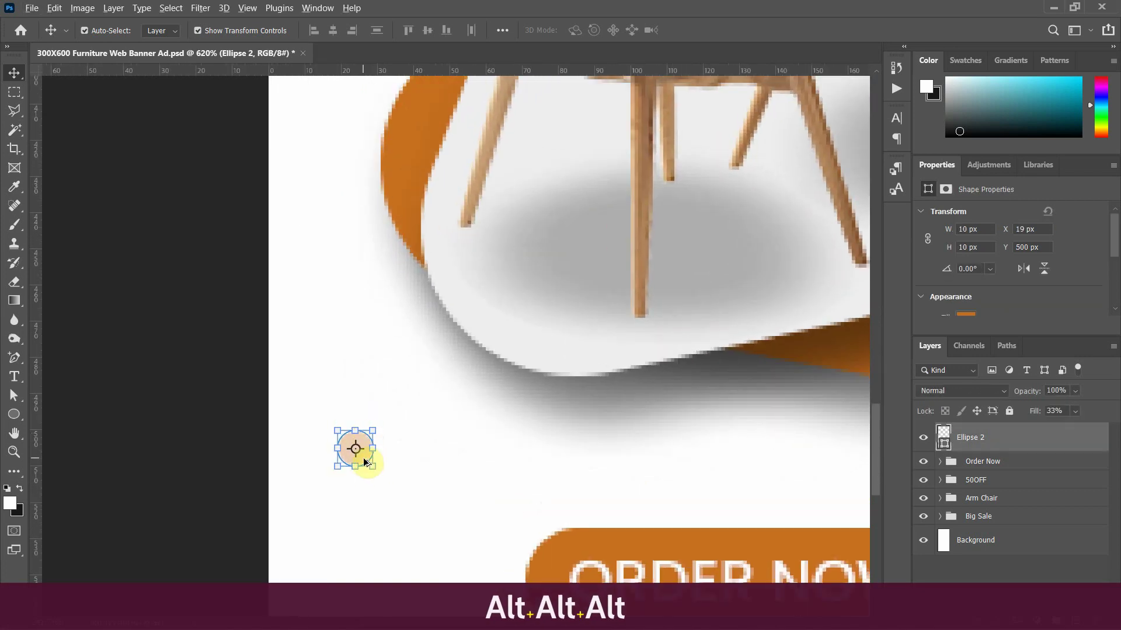
pyautogui.moveTo(365, 462); pyautogui.dragTo(413, 467)
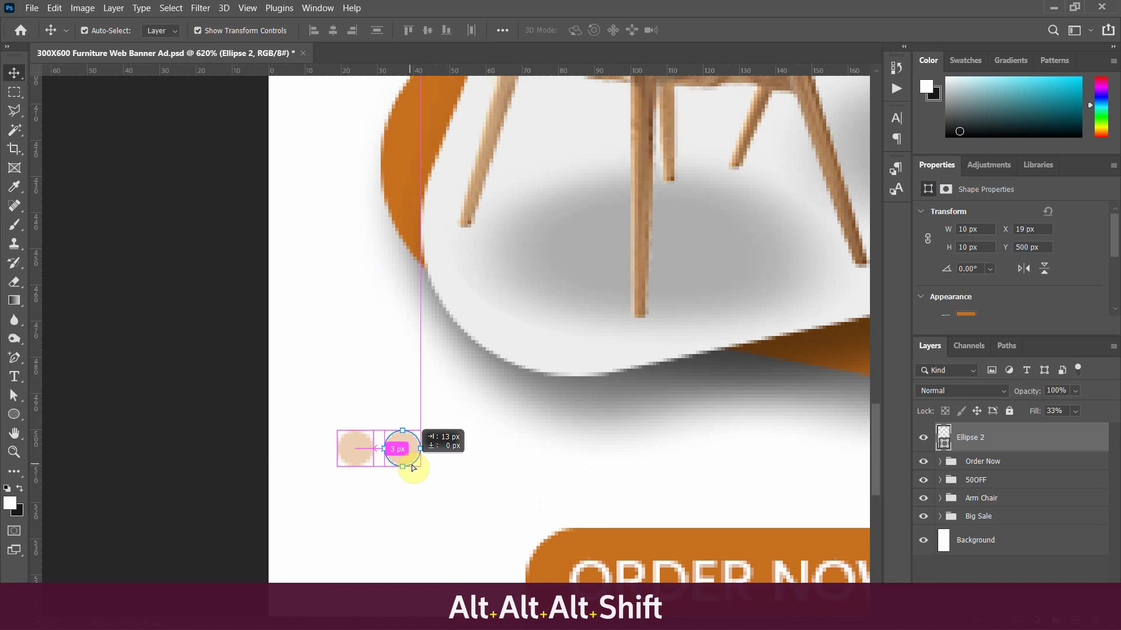
pyautogui.moveTo(412, 464); pyautogui.dragTo(455, 465)
pyautogui.press('alt')
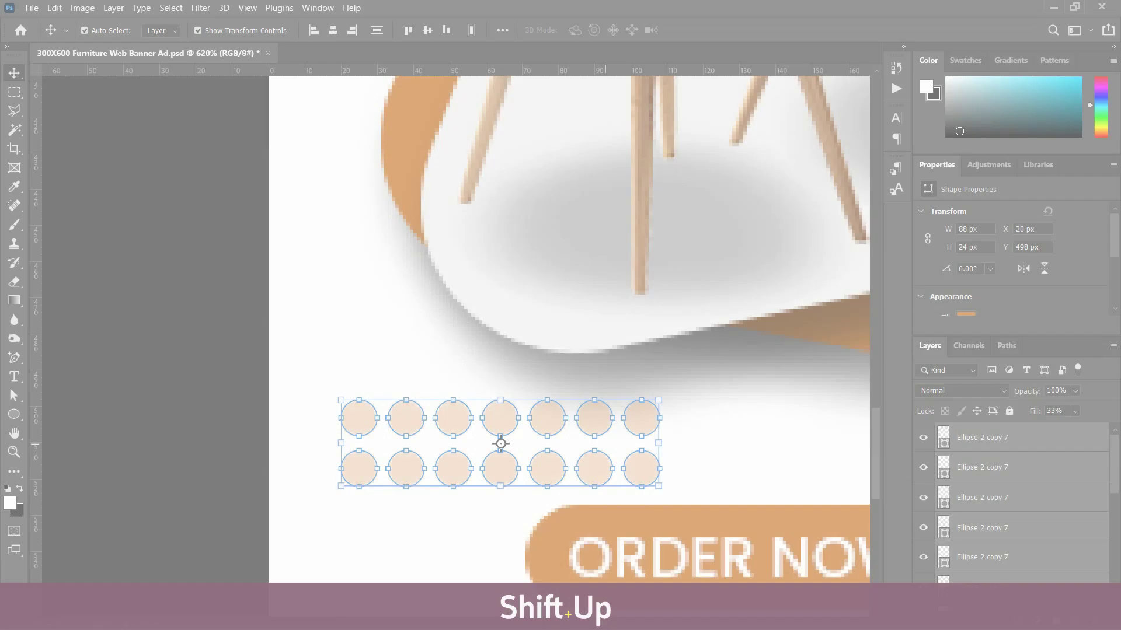
# - Select the three rightmost dots of both rows and place a copy of these six dots to the right of the word SALE
pyautogui.scroll(-1, 477, 464)
pyautogui.scroll(-4, 476, 464)
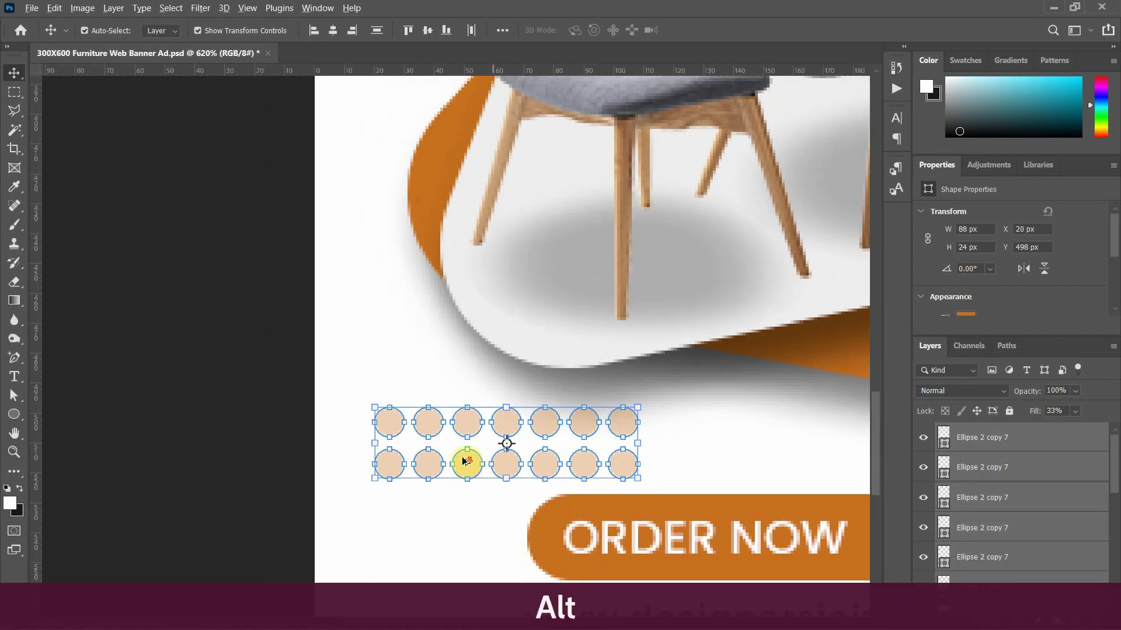
pyautogui.scroll(-3, 463, 461)
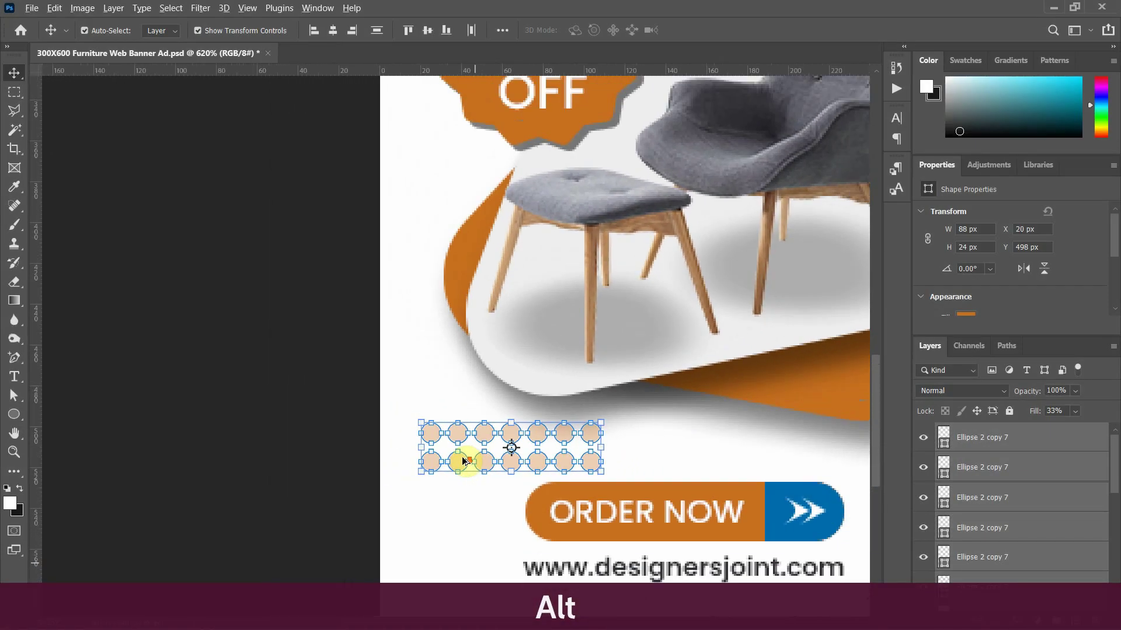
pyautogui.scroll(-5, 461, 458)
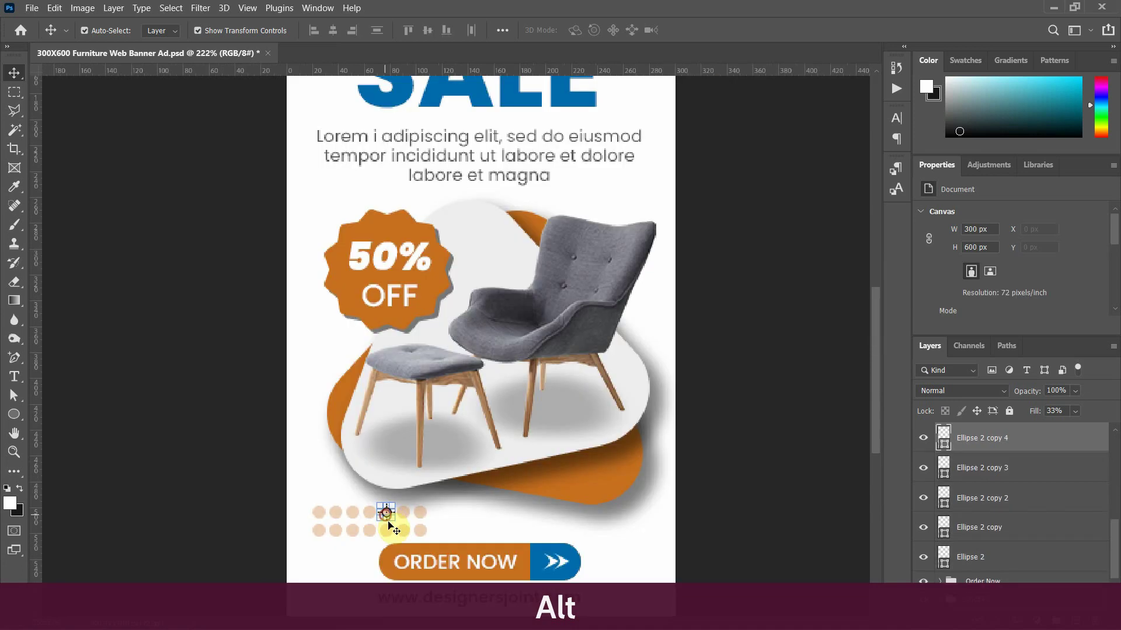
pyautogui.click(424, 532)
pyautogui.keyDown('shift'); pyautogui.click(407, 518); pyautogui.keyUp('shift')
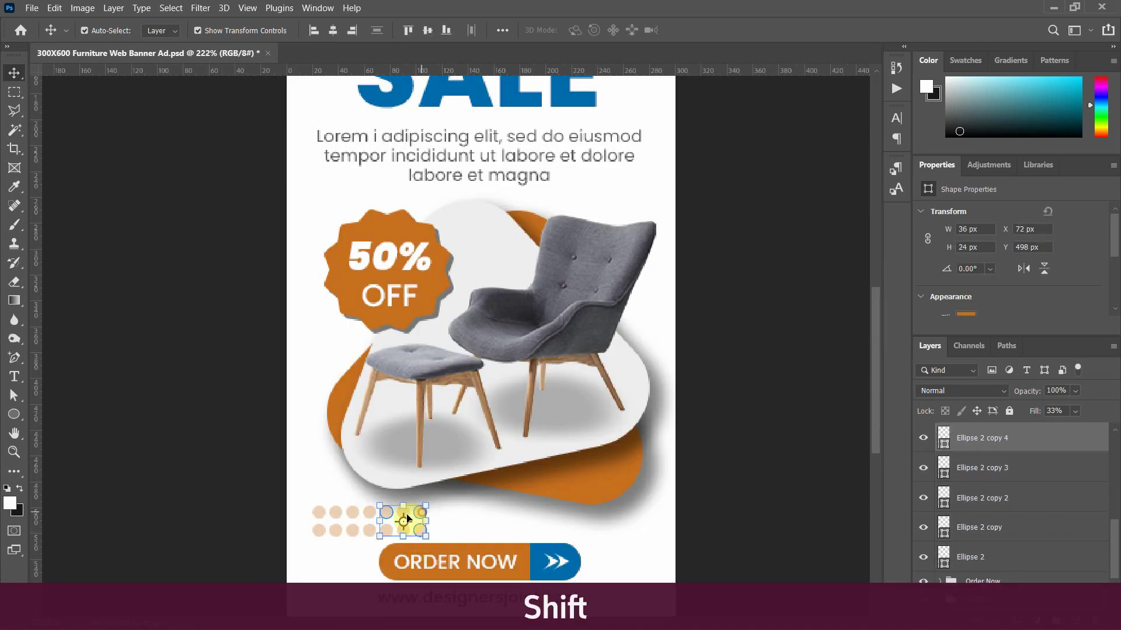
pyautogui.keyDown('shift'); pyautogui.click(407, 533); pyautogui.keyUp('shift')
pyautogui.moveTo(417, 516); pyautogui.dragTo(656, 100)
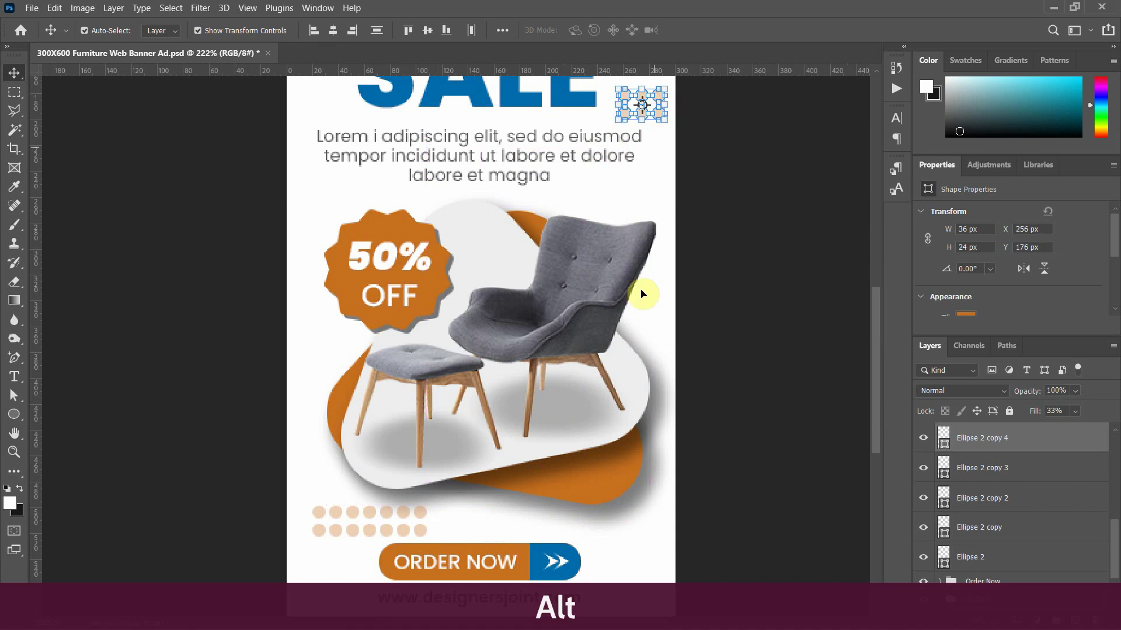
# - Move the copied six-dot group to the right of the word BIG, at about X 249 px, Y 52 px, and deselect it
pyautogui.scroll(5, 642, 293)
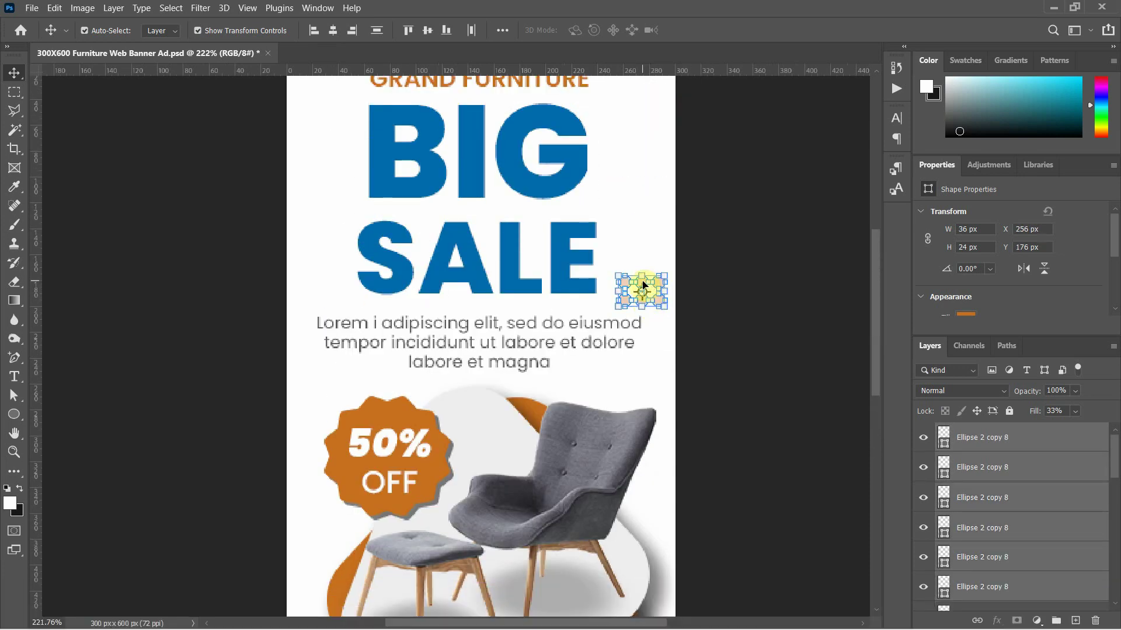
pyautogui.moveTo(642, 286); pyautogui.dragTo(633, 122)
pyautogui.scroll(2, 692, 300)
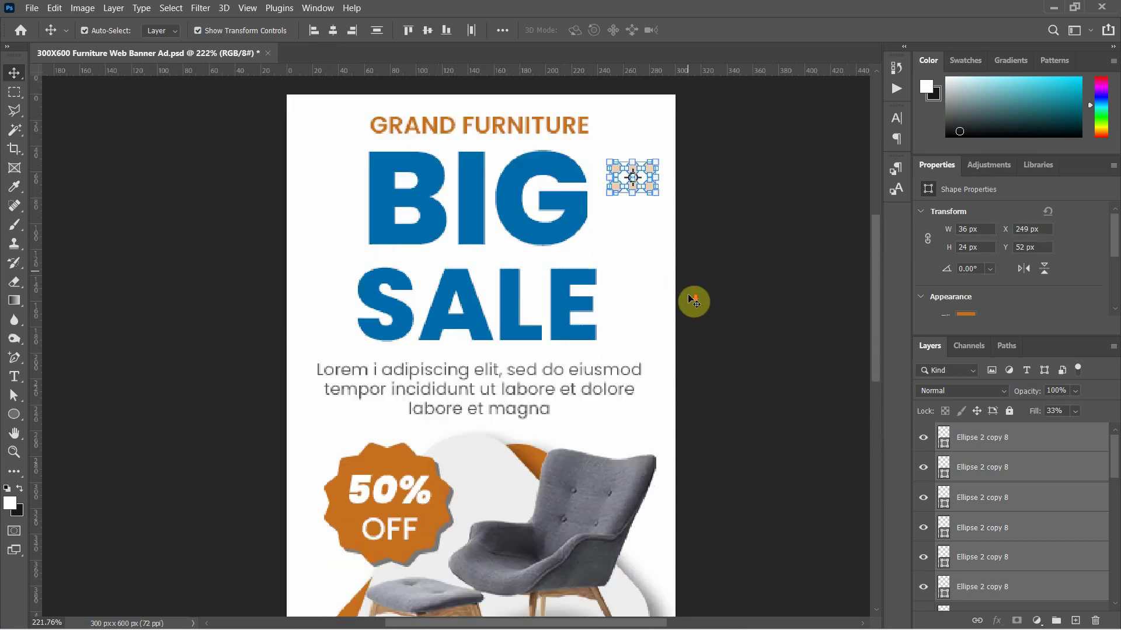
pyautogui.click(730, 299)
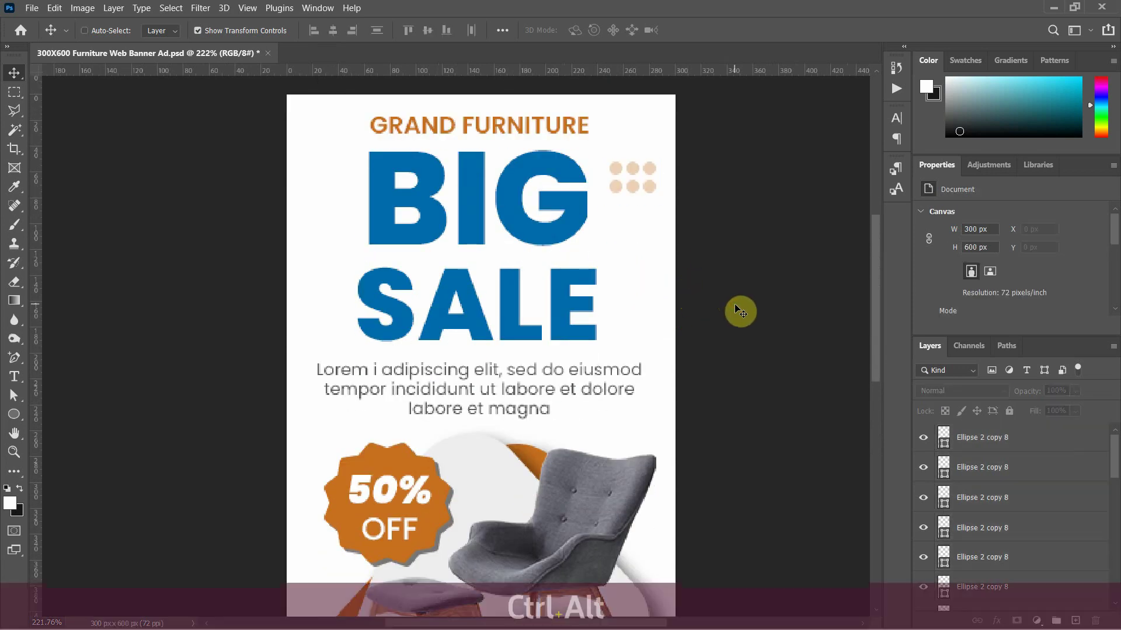
pyautogui.hotkey('ctrl', 'alt', '0')
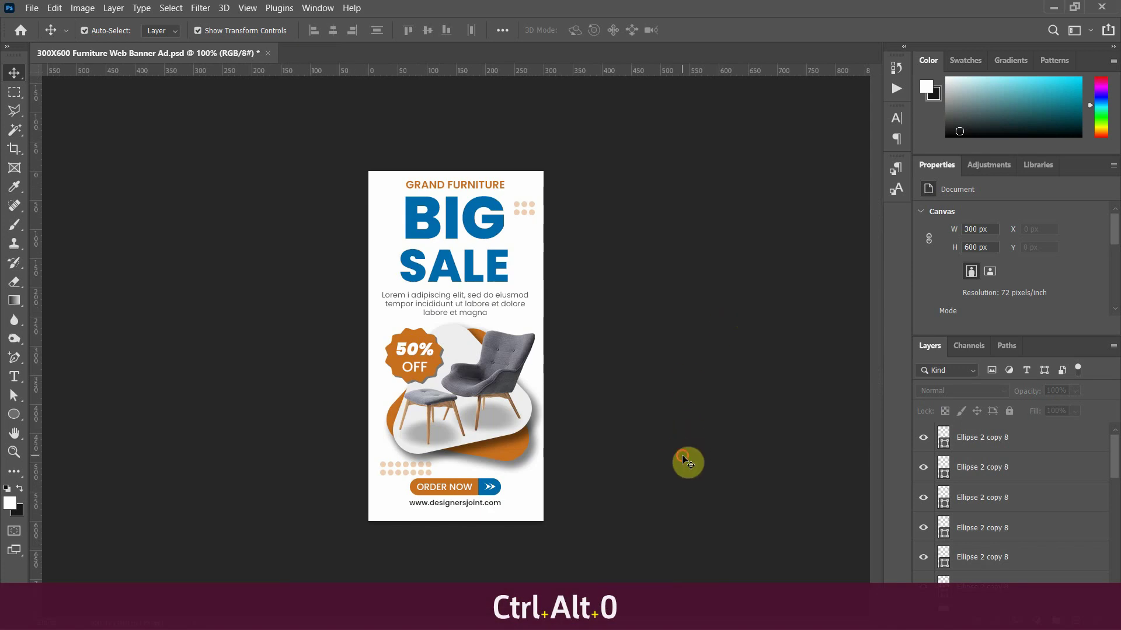